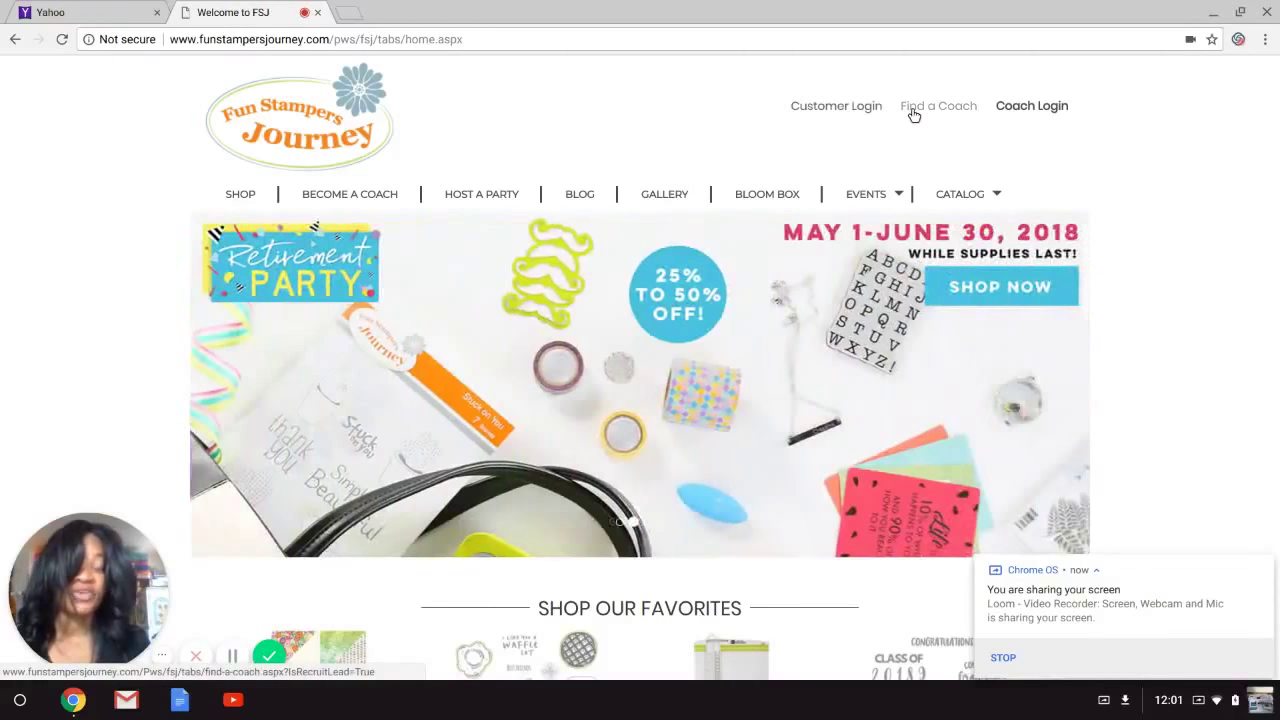
Open the Find a Coach lookup full screen and enter the coach's first name, last name and coach ID.
{"action": "left_click", "coordinate": [913, 106]}
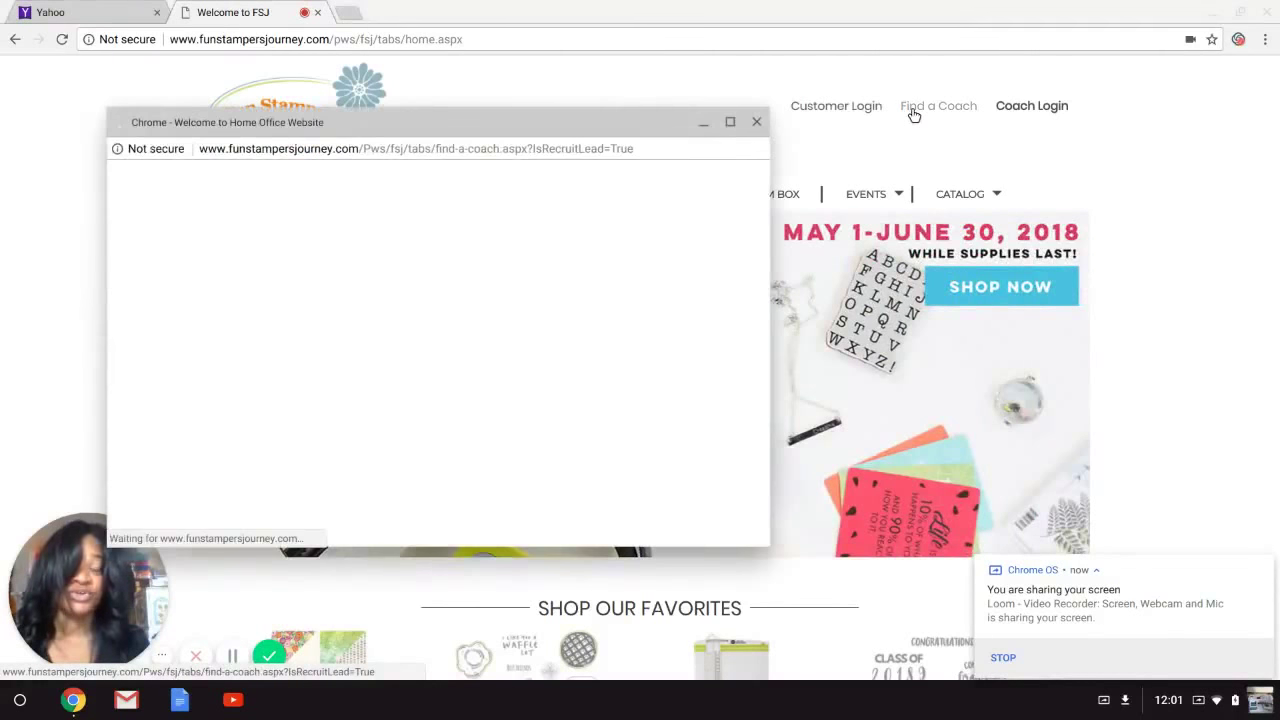
{"action": "left_click", "coordinate": [731, 123]}
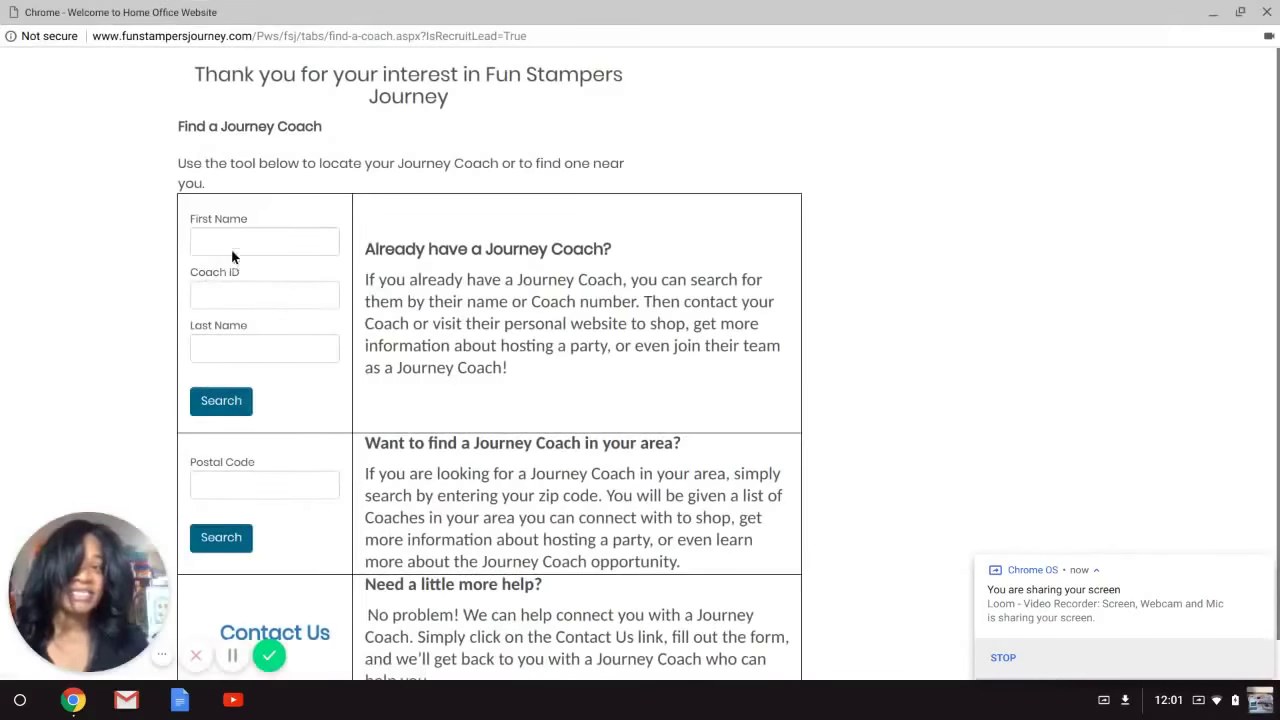
{"action": "left_click", "coordinate": [238, 241]}
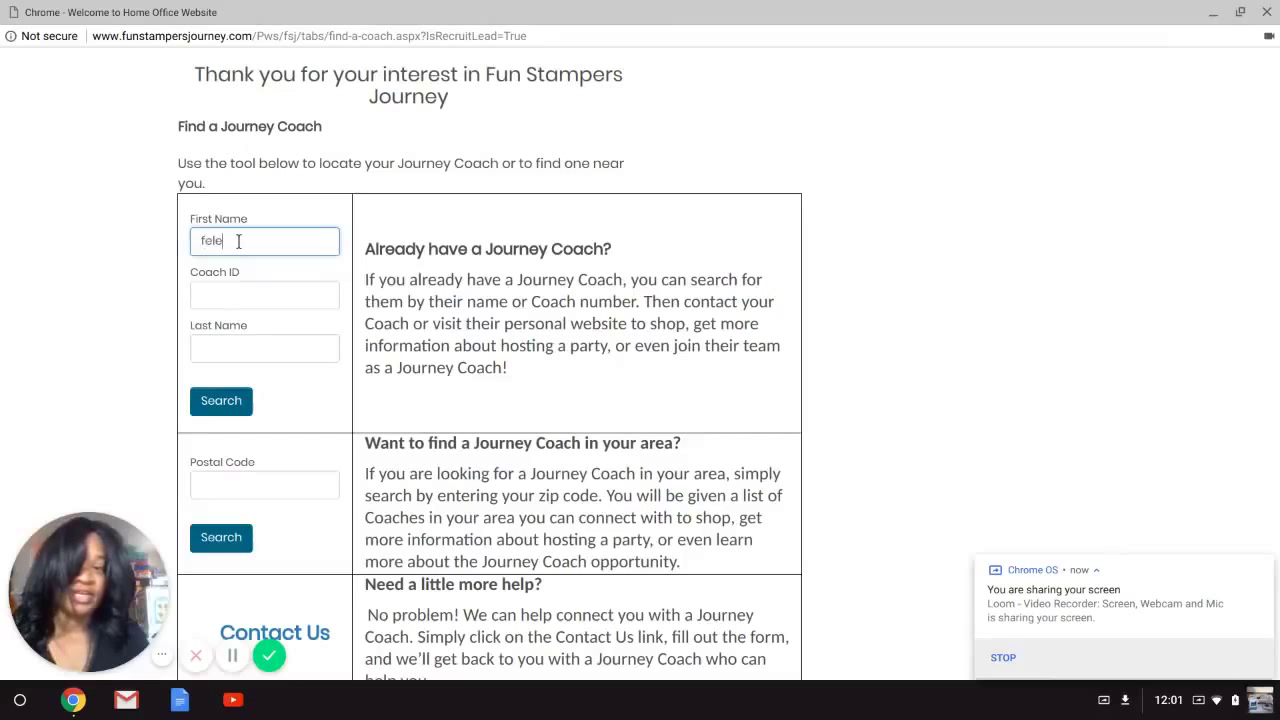
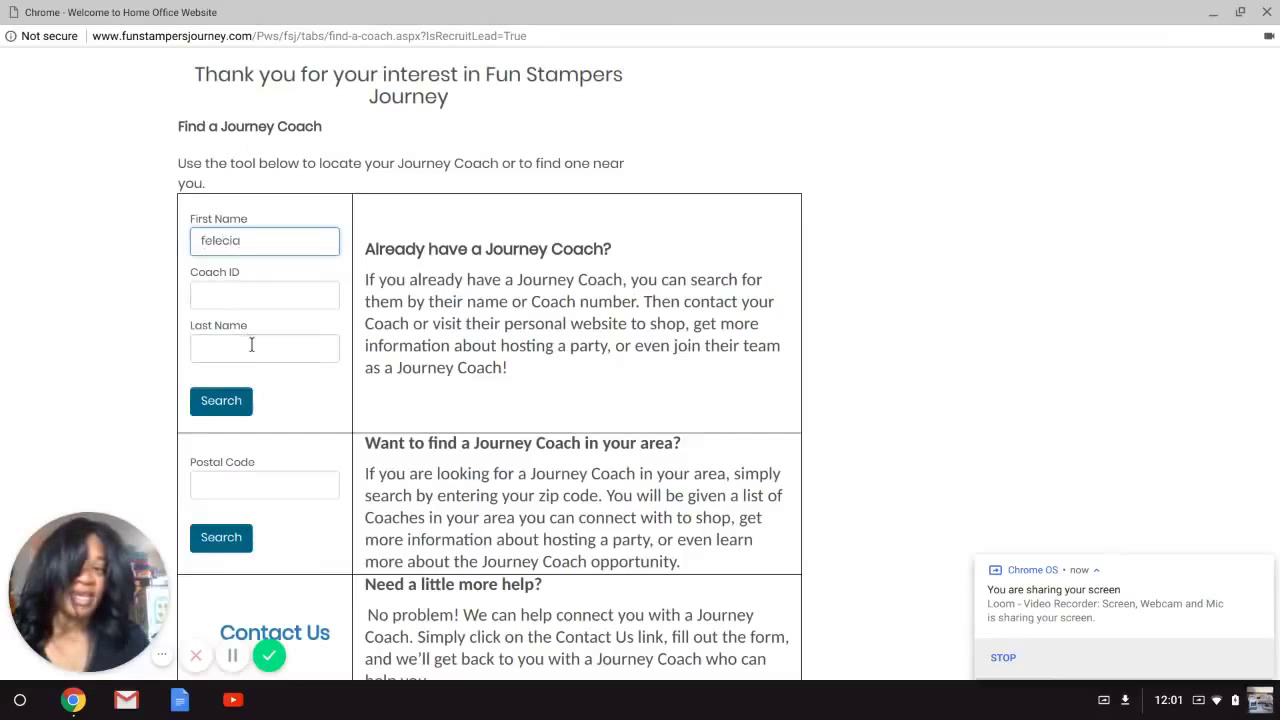
{"action": "left_click", "coordinate": [247, 345]}
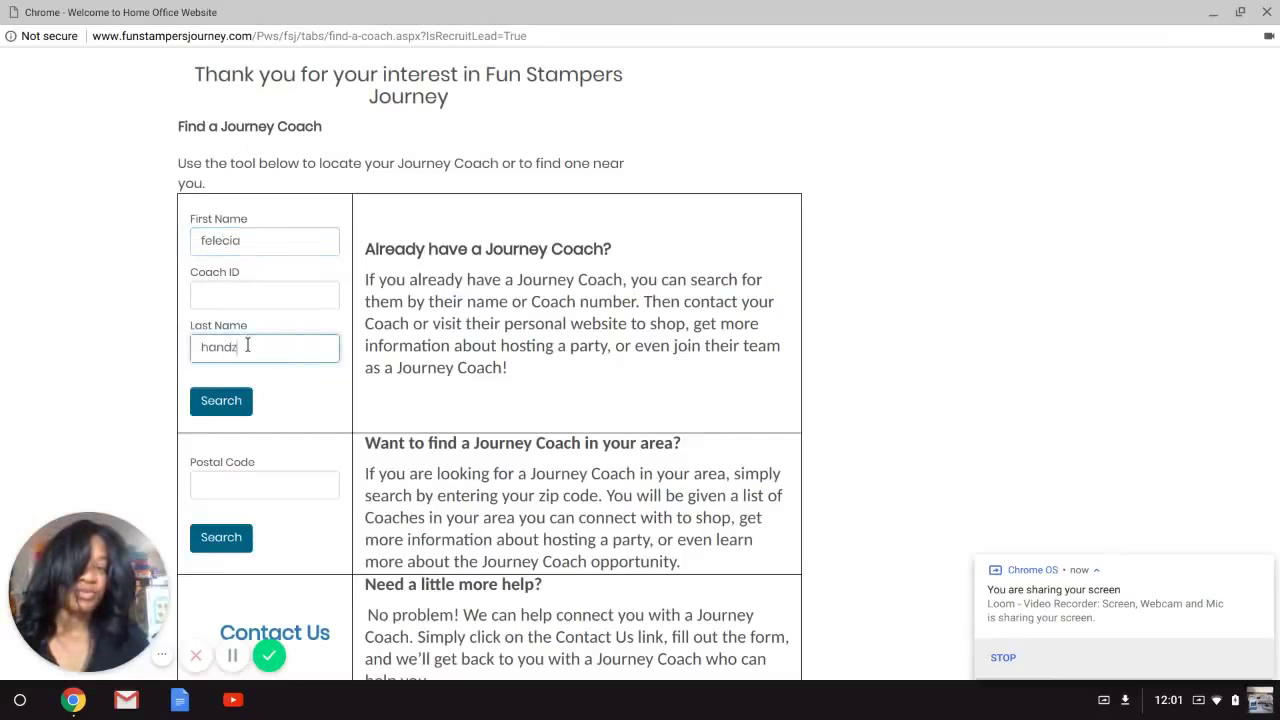
{"action": "left_click", "coordinate": [254, 288]}
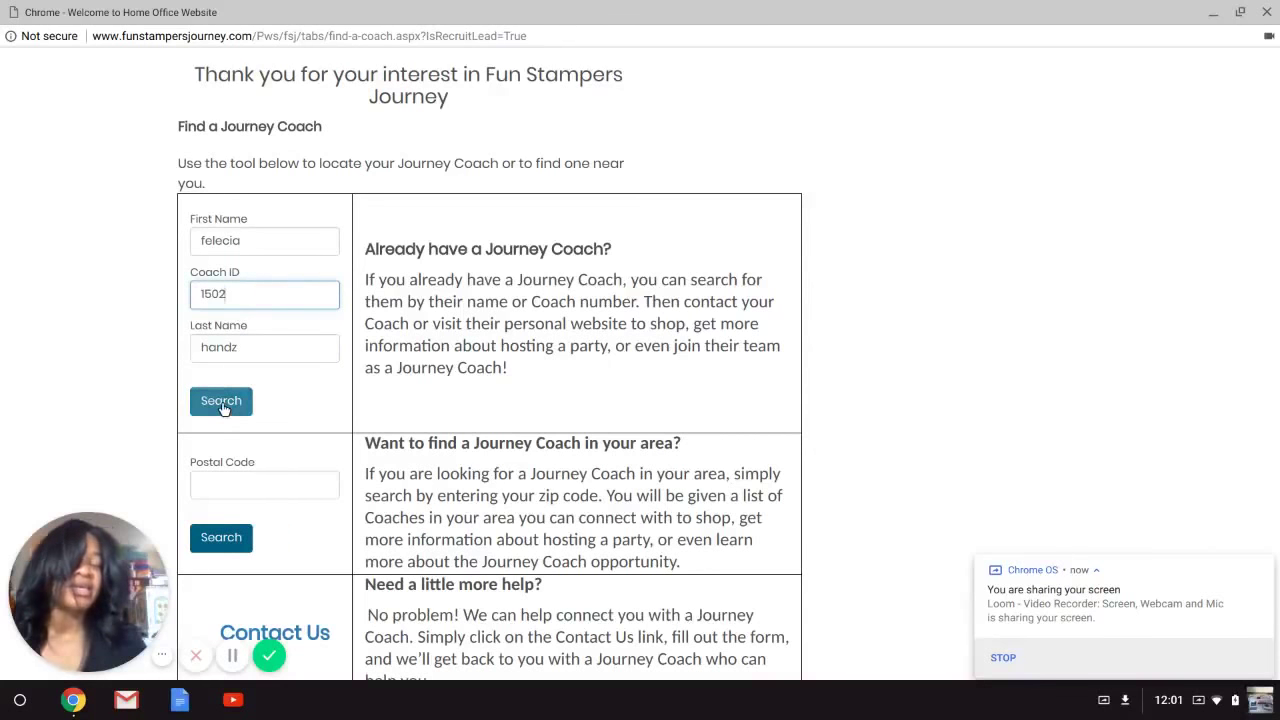
{"action": "scroll", "coordinate": [221, 405], "scroll_direction": "down", "scroll_amount": 1}
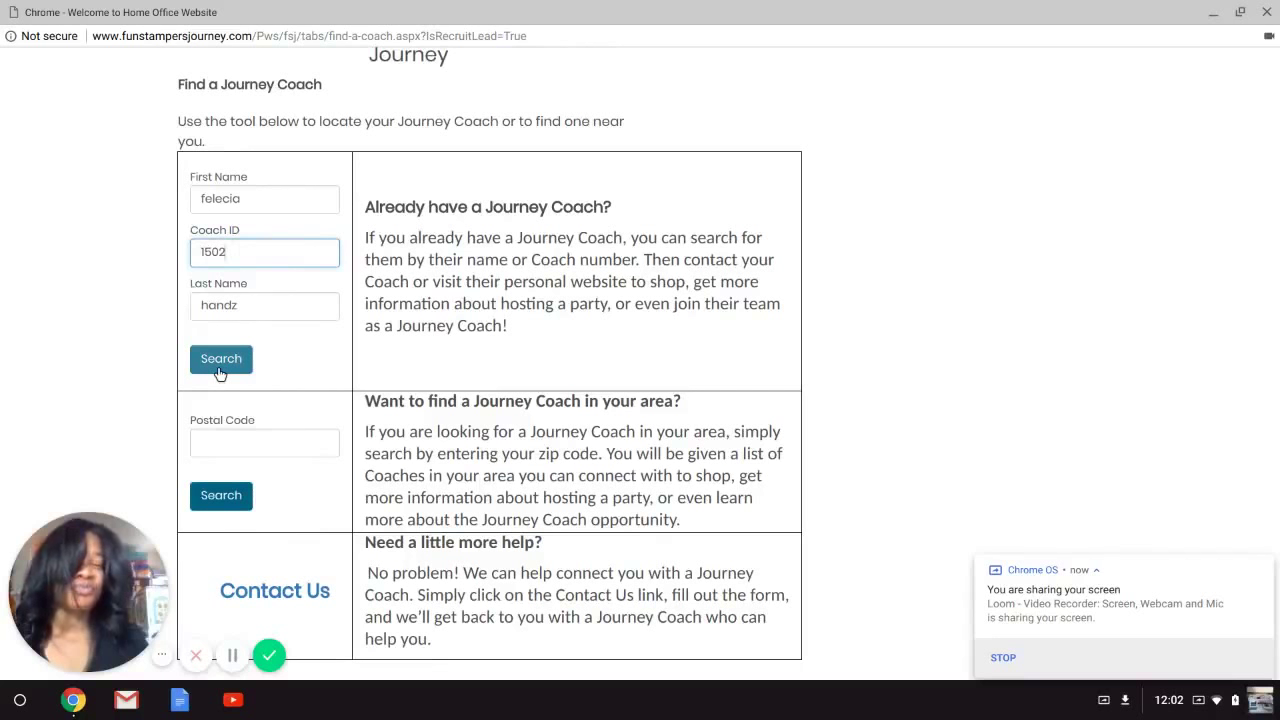
Search the Journey Coach Locator and open the coach's personal website from the results.
{"action": "left_click", "coordinate": [221, 369]}
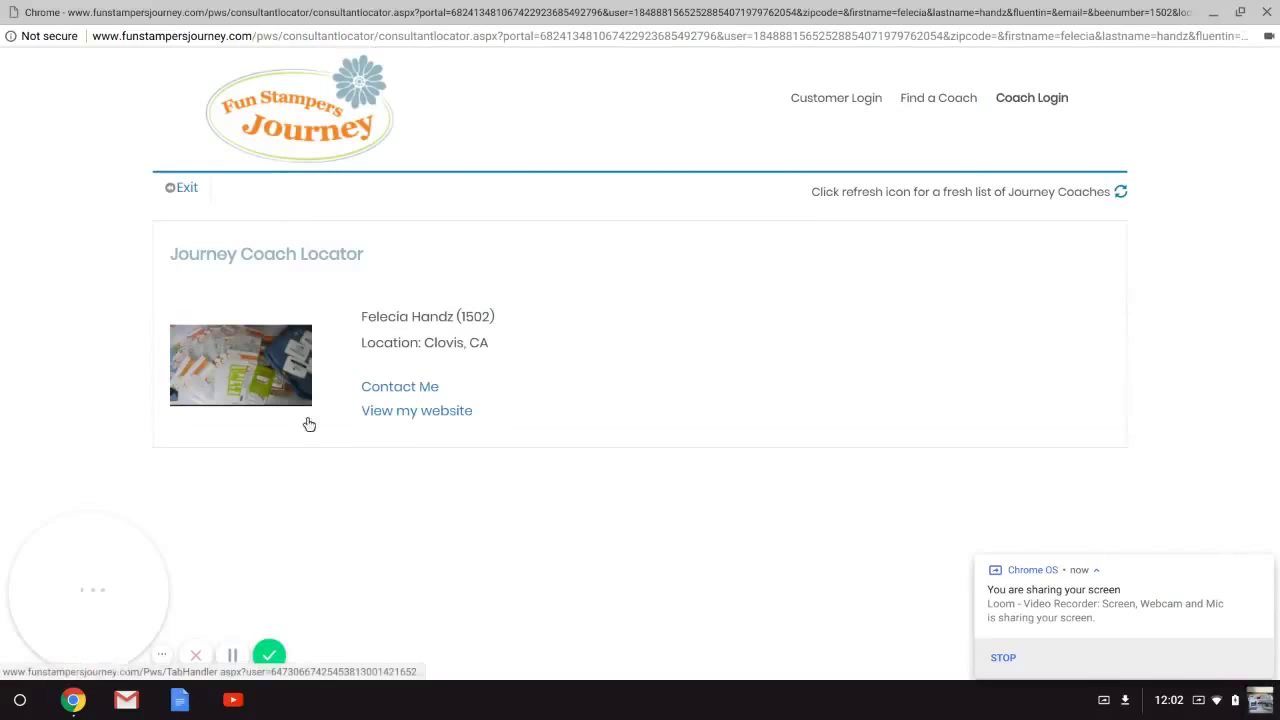
{"action": "left_click", "coordinate": [267, 386]}
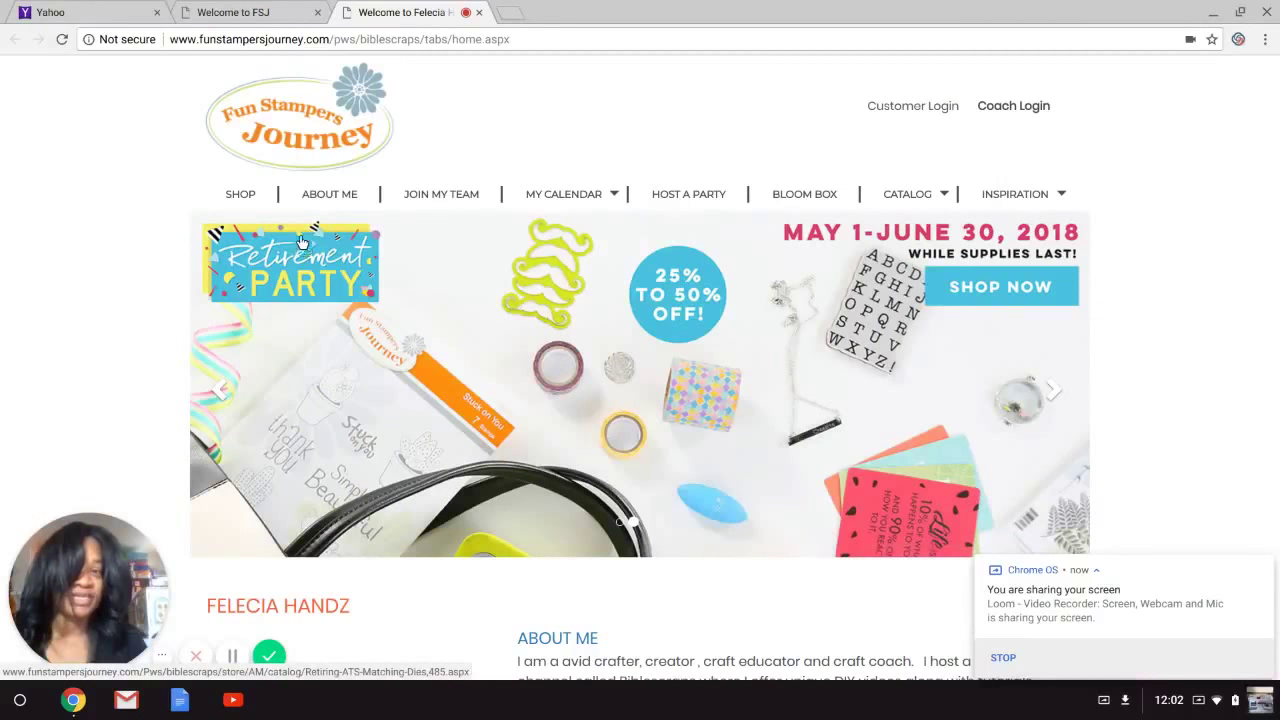
{"action": "left_click", "coordinate": [339, 198]}
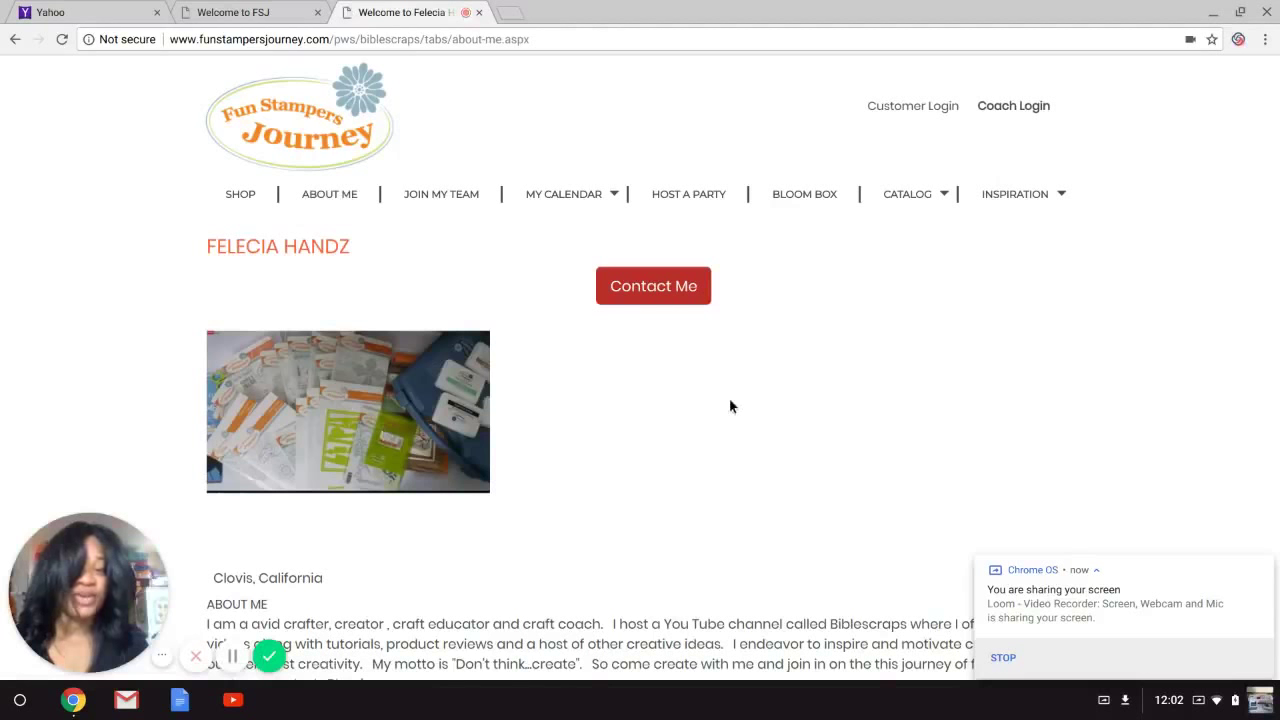
{"action": "scroll", "coordinate": [1266, 253], "scroll_direction": "down", "scroll_amount": 3}
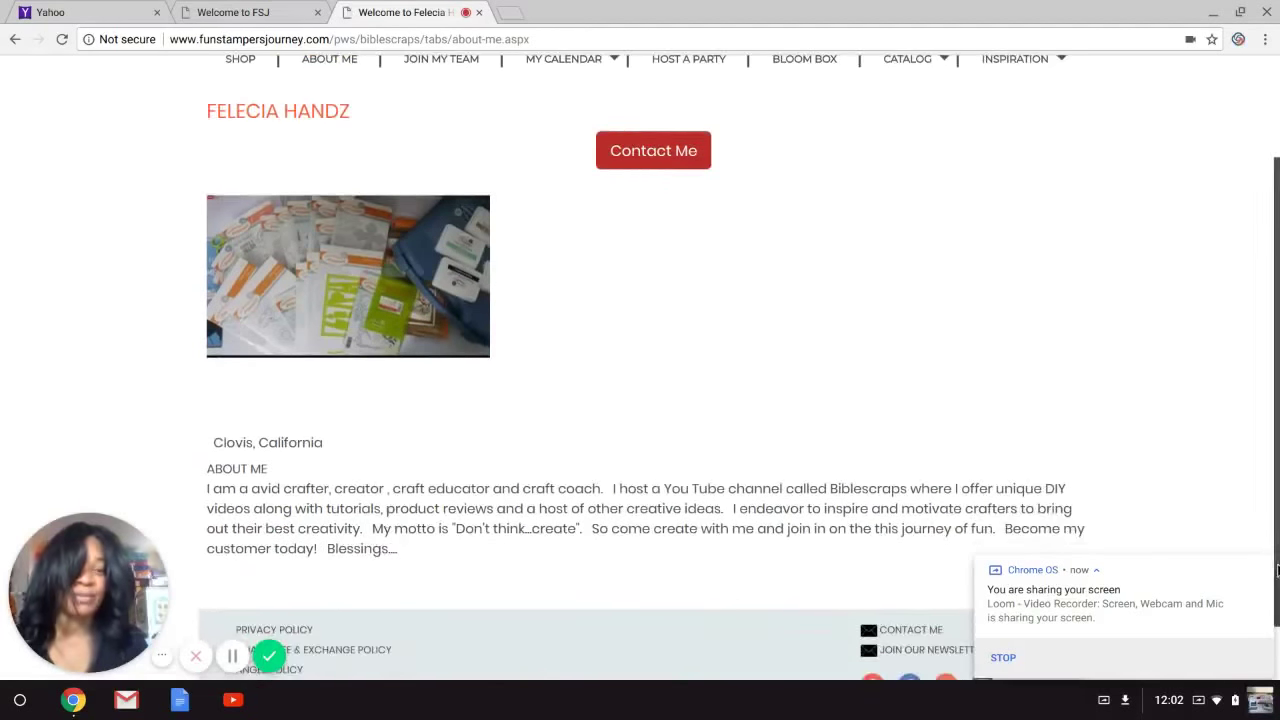
{"action": "scroll", "coordinate": [1265, 500], "scroll_direction": "up", "scroll_amount": 3}
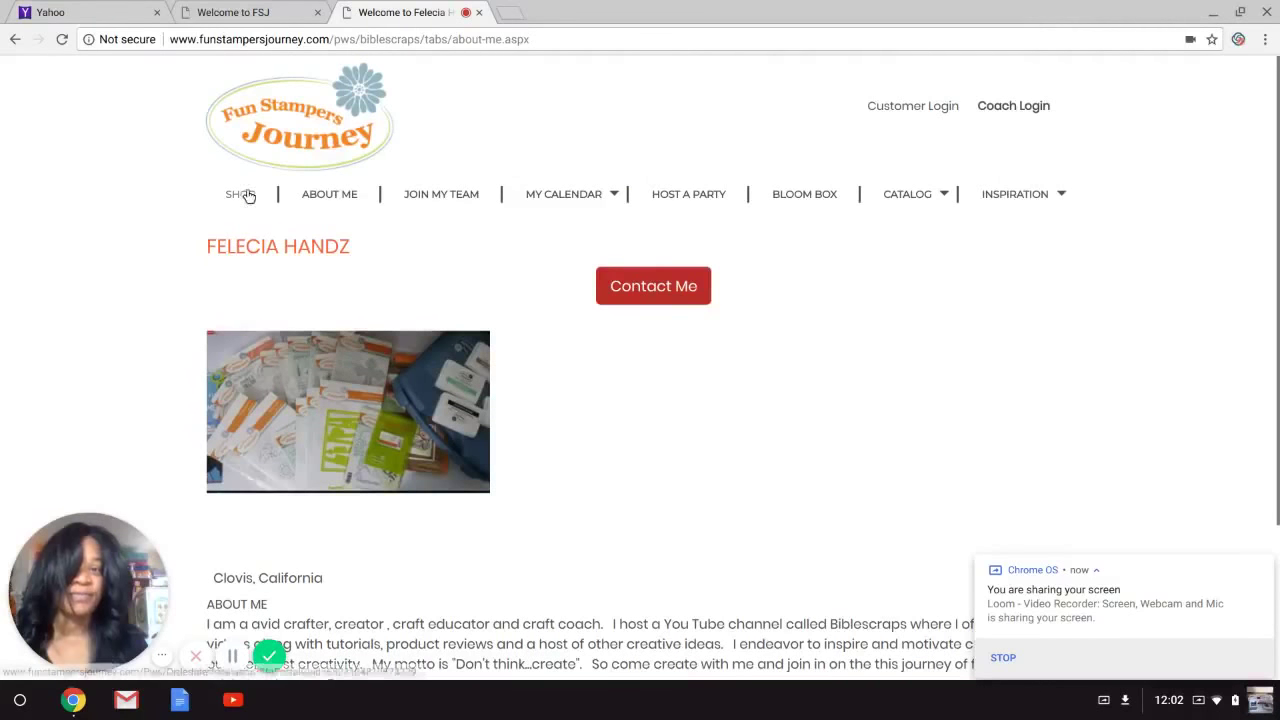
{"action": "left_click", "coordinate": [15, 39]}
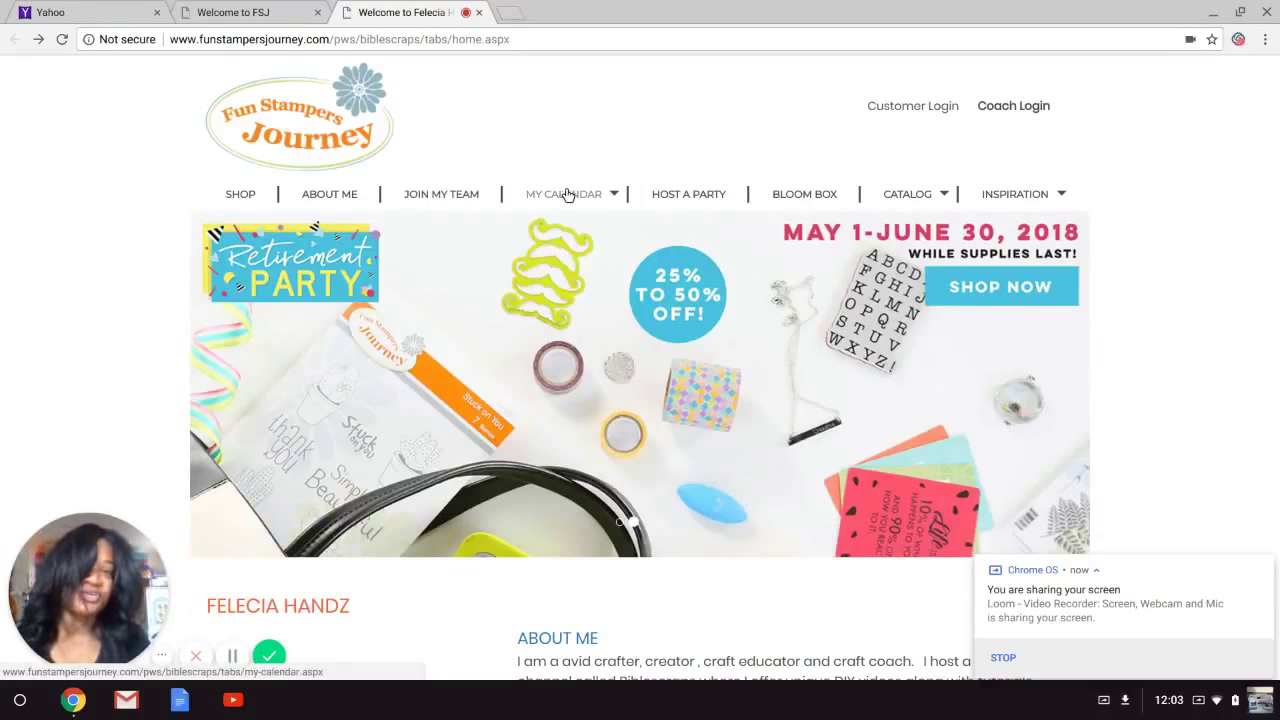
Scroll through the coach's May 2018 event calendar, then go to the Bloom Box page.
{"action": "left_click", "coordinate": [568, 195]}
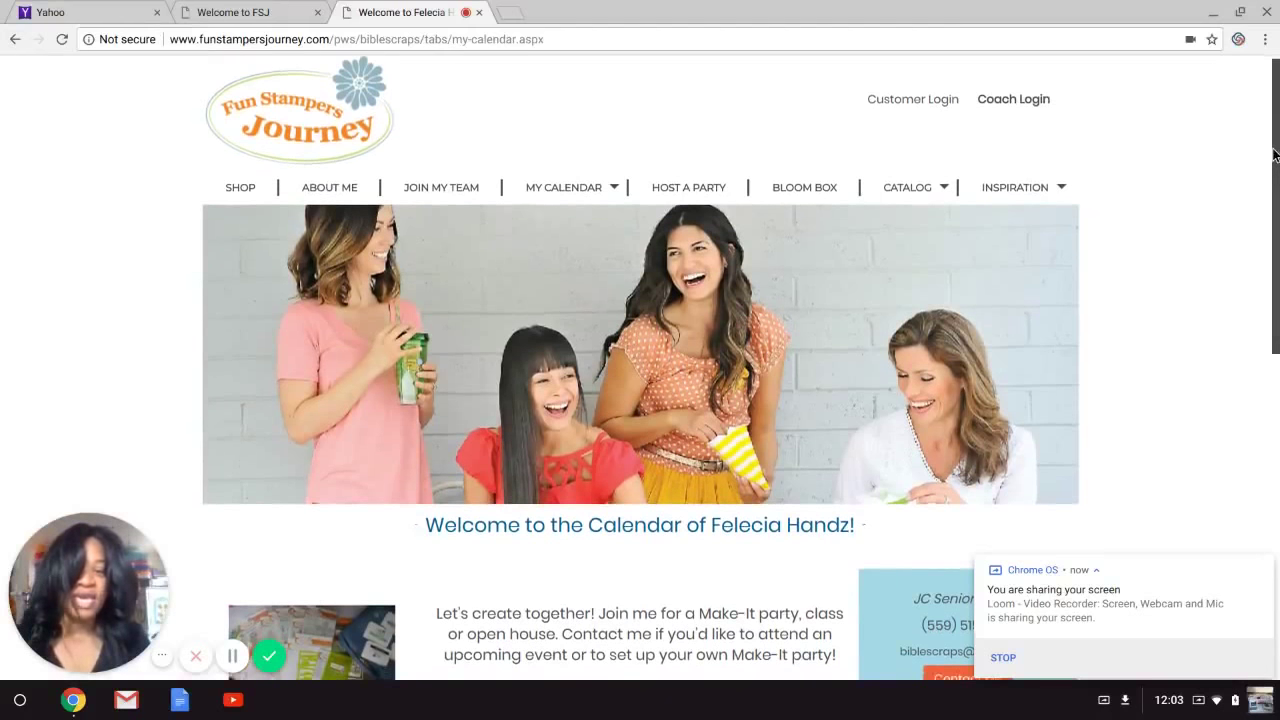
{"action": "left_click_drag", "start_coordinate": [1274, 153], "coordinate": [1277, 171]}
{"action": "scroll", "coordinate": [1277, 171], "scroll_direction": "down", "scroll_amount": 7}
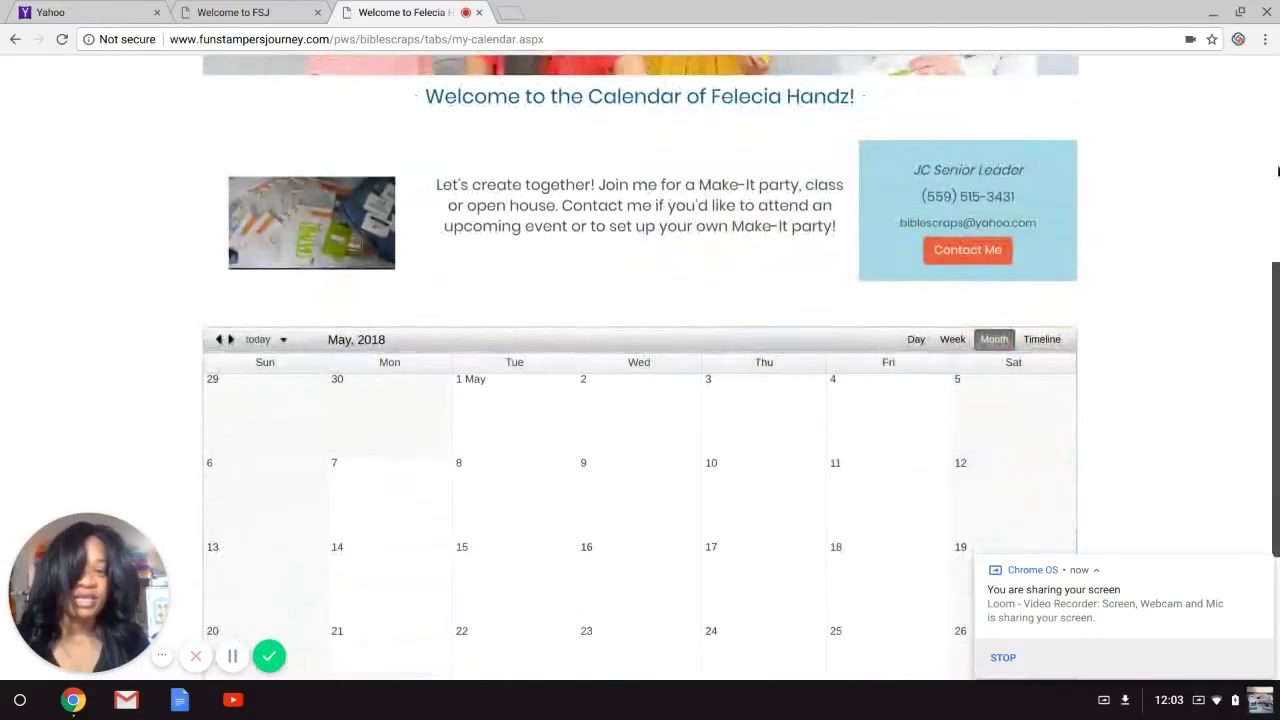
{"action": "scroll", "coordinate": [1277, 171], "scroll_direction": "down", "scroll_amount": 1}
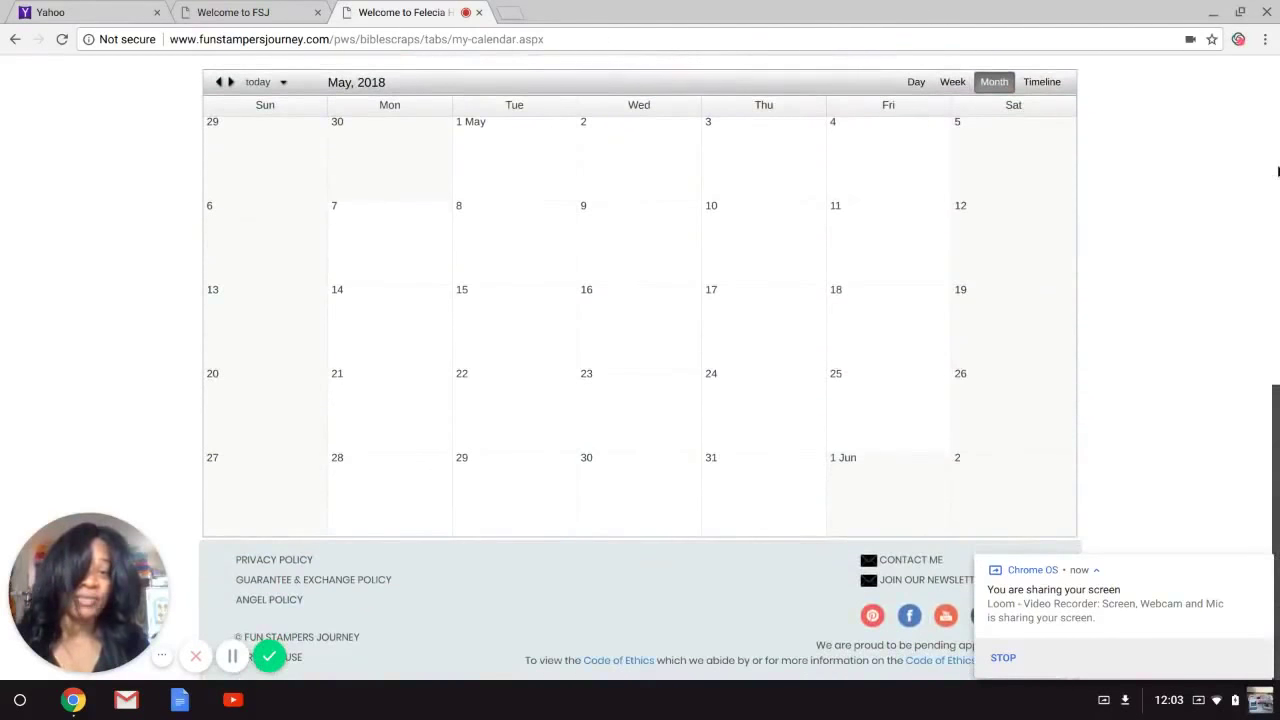
{"action": "scroll", "coordinate": [1277, 171], "scroll_direction": "up", "scroll_amount": 5}
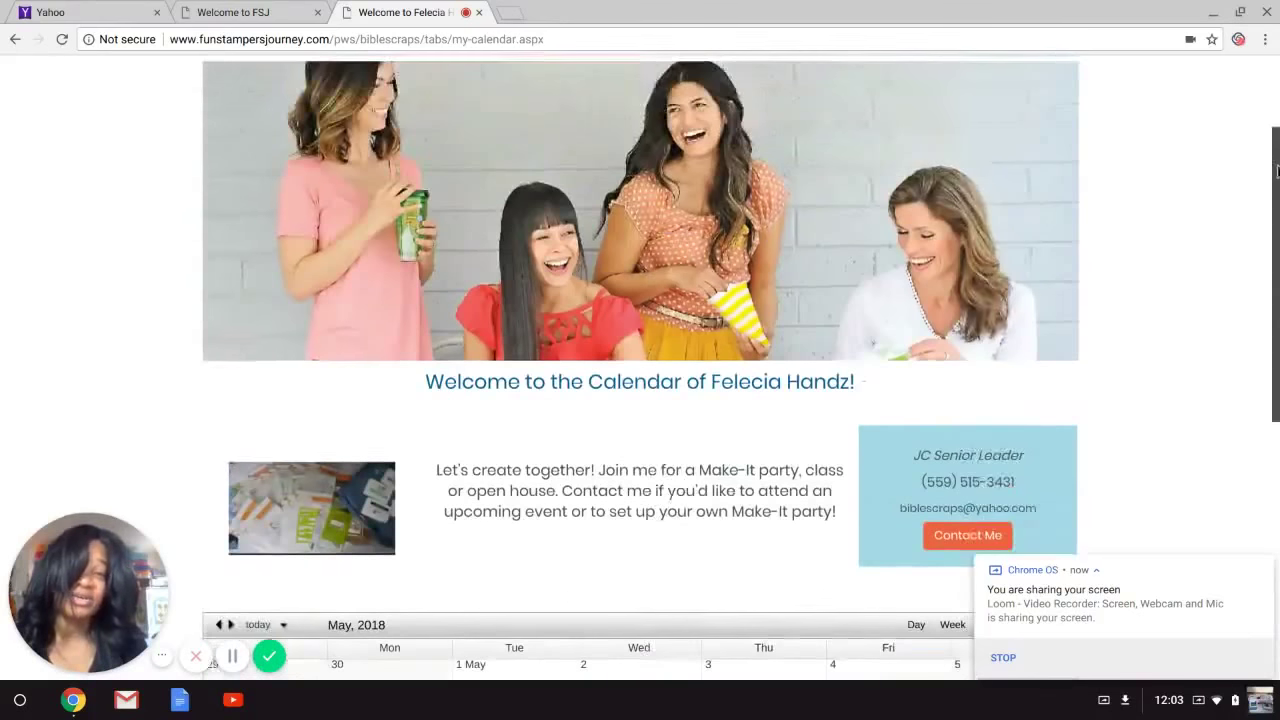
{"action": "scroll", "coordinate": [1274, 257], "scroll_direction": "up", "scroll_amount": 1}
{"action": "scroll", "coordinate": [1274, 257], "scroll_direction": "up", "scroll_amount": 2}
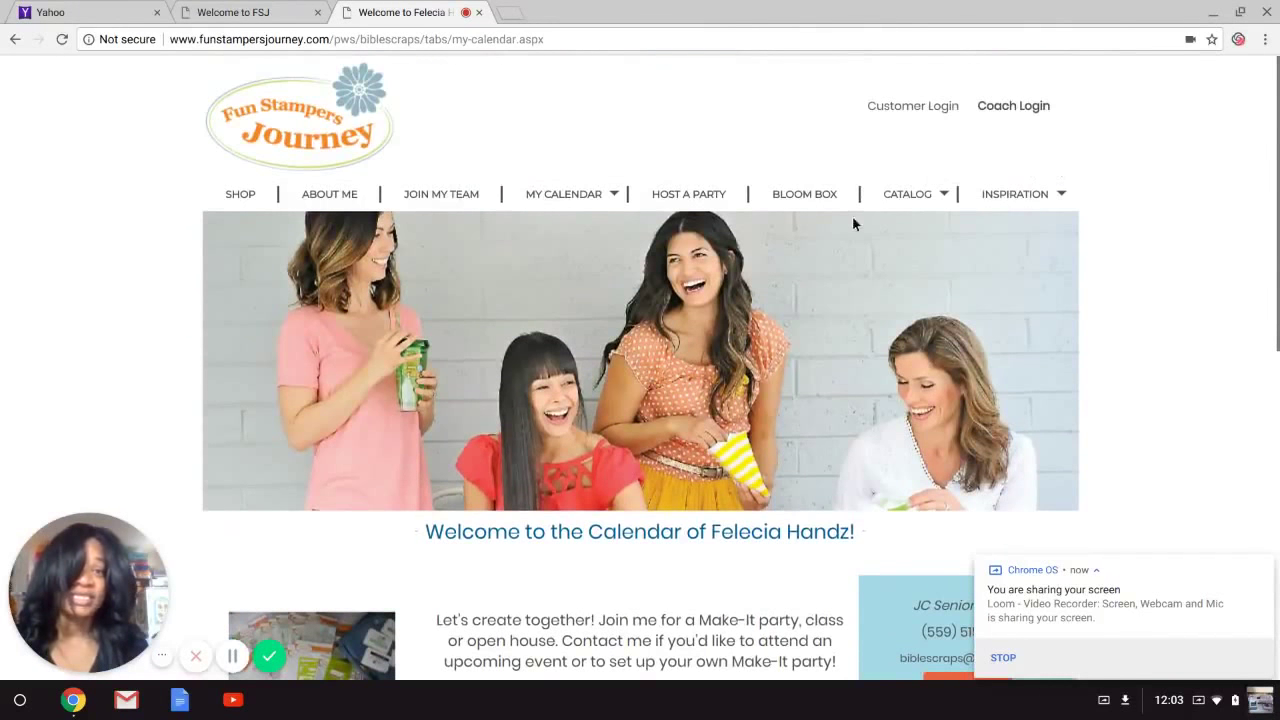
{"action": "left_click", "coordinate": [805, 196]}
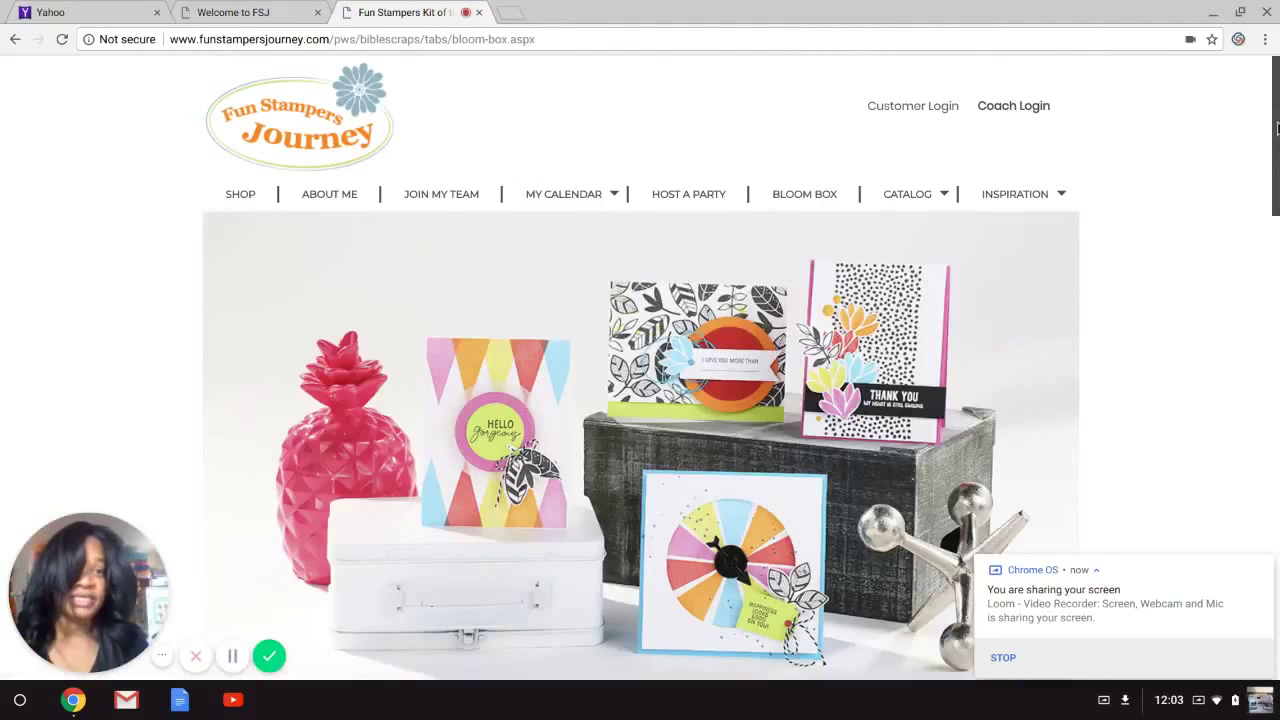
Go to the Catalogs page and scroll to the Spring into Summer Trends and 2017–2018 Inspiration Book embeds.
{"action": "scroll", "coordinate": [1277, 127], "scroll_direction": "down", "scroll_amount": 8}
{"action": "scroll", "coordinate": [579, 237], "scroll_direction": "up", "scroll_amount": 8}
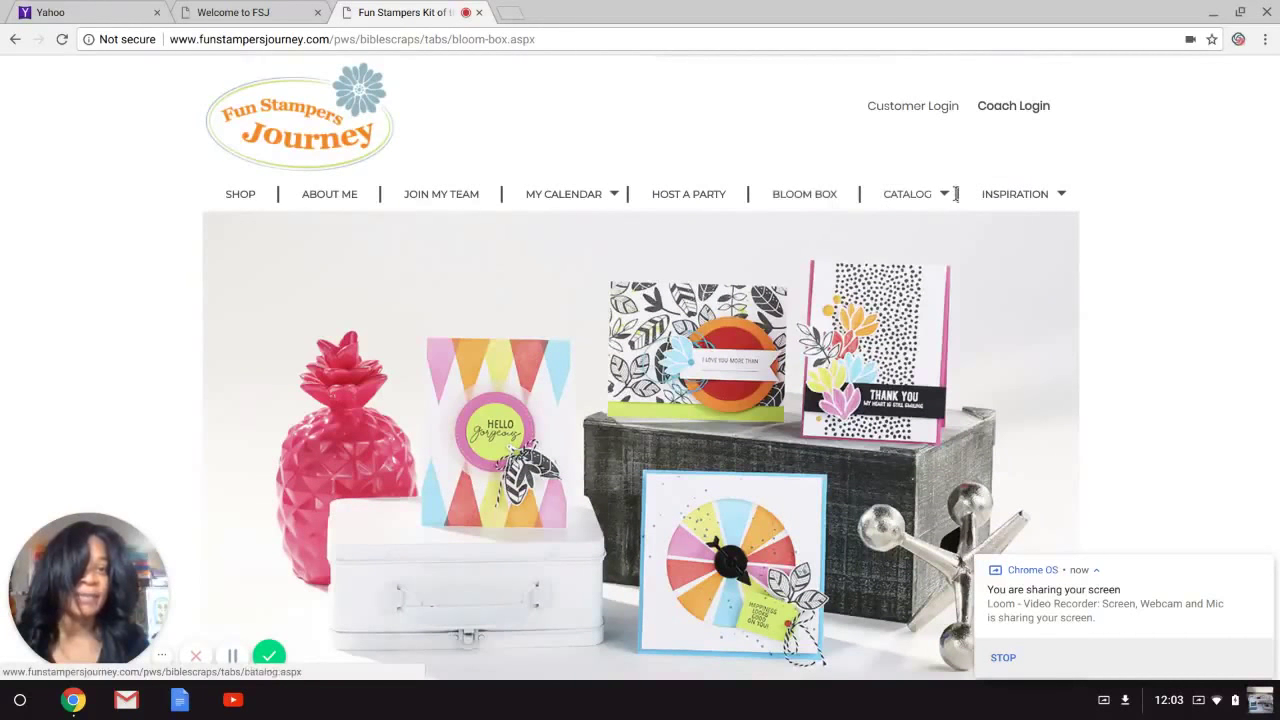
{"action": "left_click", "coordinate": [905, 198]}
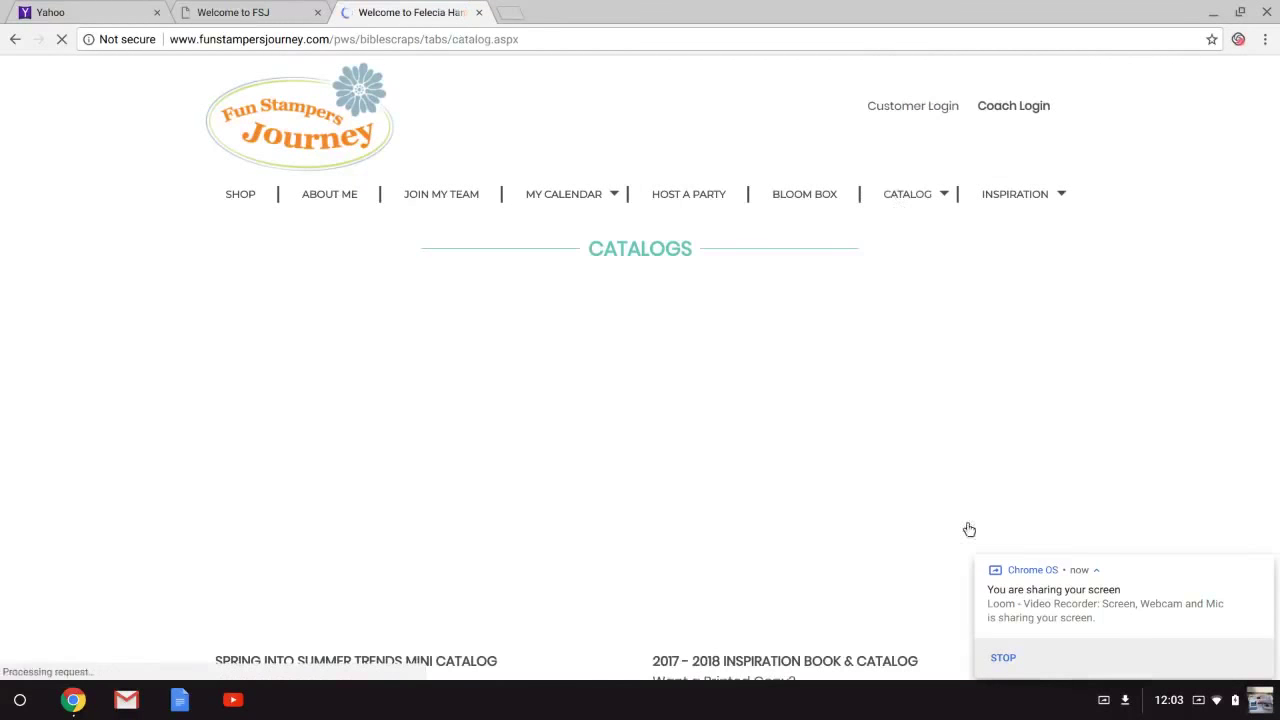
{"action": "scroll", "coordinate": [1277, 180], "scroll_direction": "down", "scroll_amount": 1}
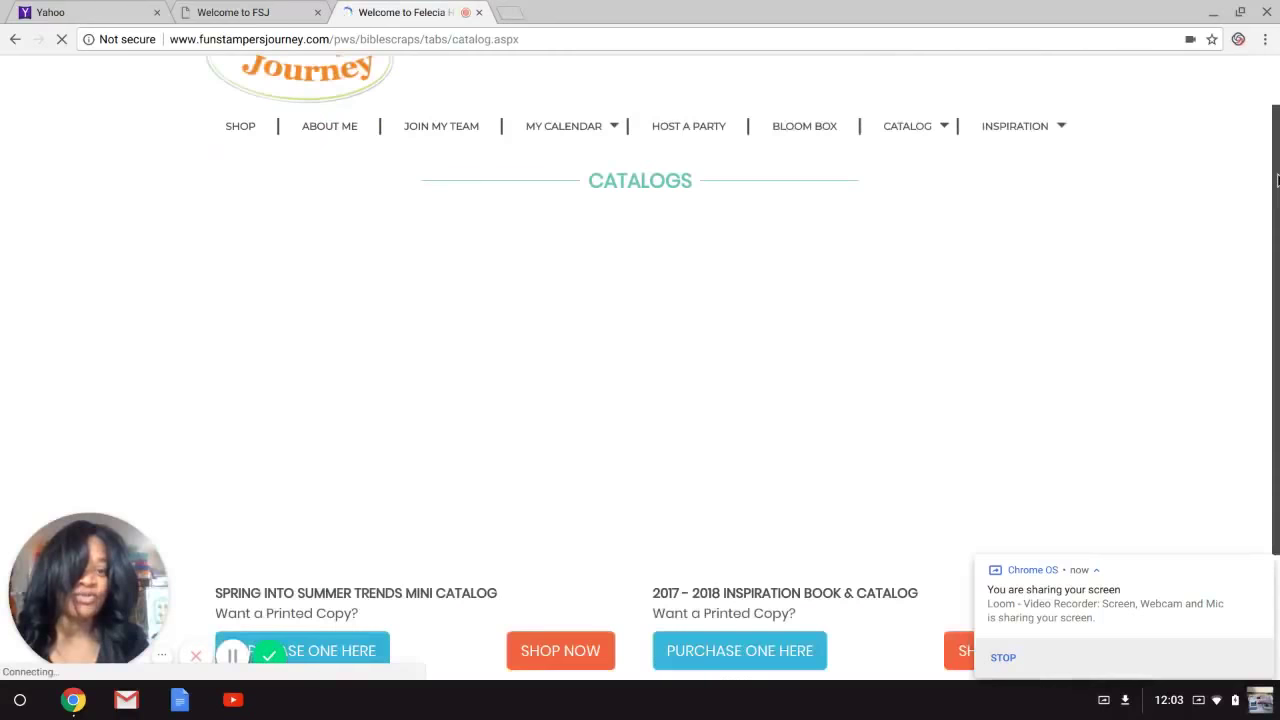
{"action": "scroll", "coordinate": [1277, 180], "scroll_direction": "down", "scroll_amount": 1}
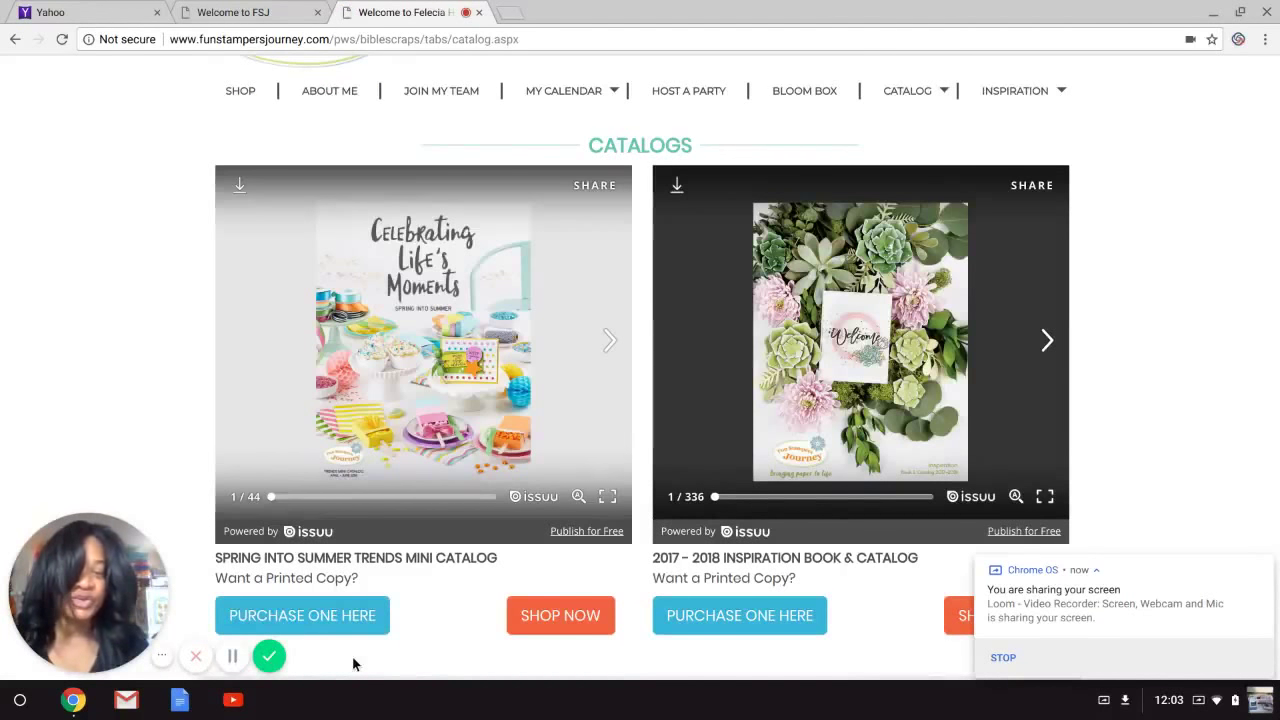
View the Spring into Summer mini catalog full screen, turn to the Host Exclusives spread (pages 6-7), and exit fullscreen.
{"action": "left_click", "coordinate": [607, 498]}
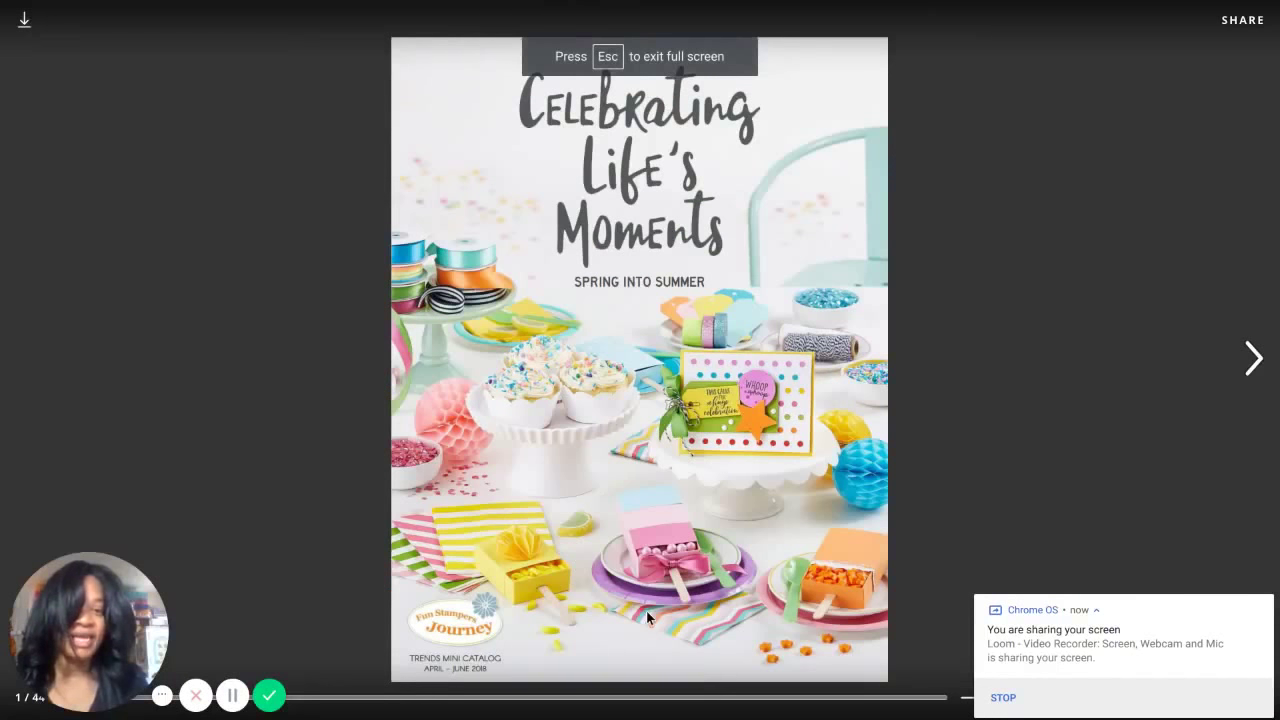
{"action": "left_click", "coordinate": [1263, 609]}
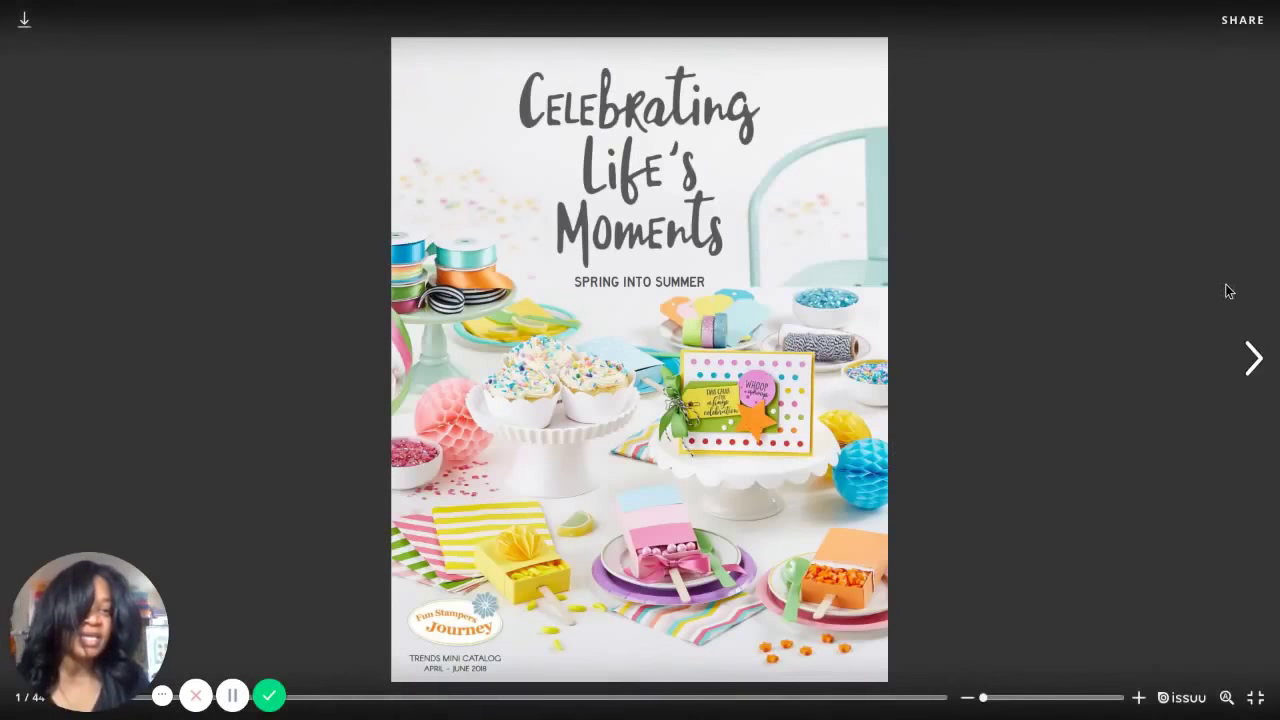
{"action": "left_click", "coordinate": [1253, 358]}
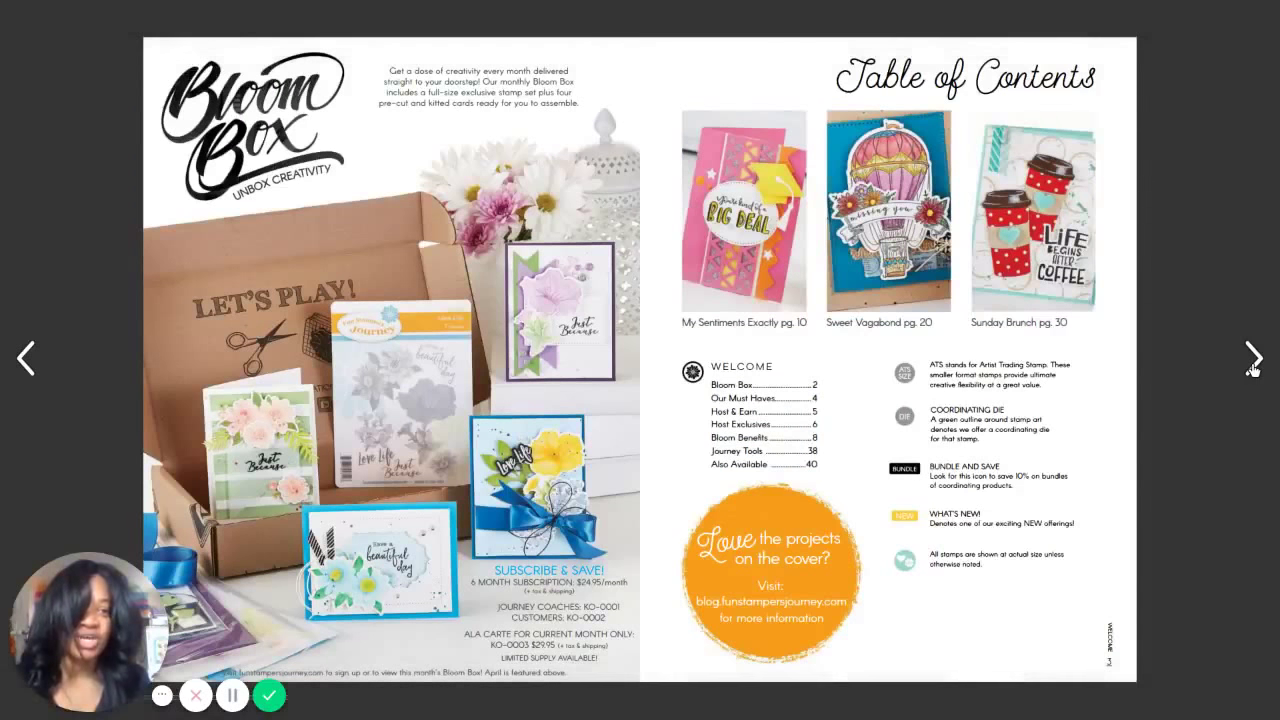
{"action": "left_click", "coordinate": [1252, 368]}
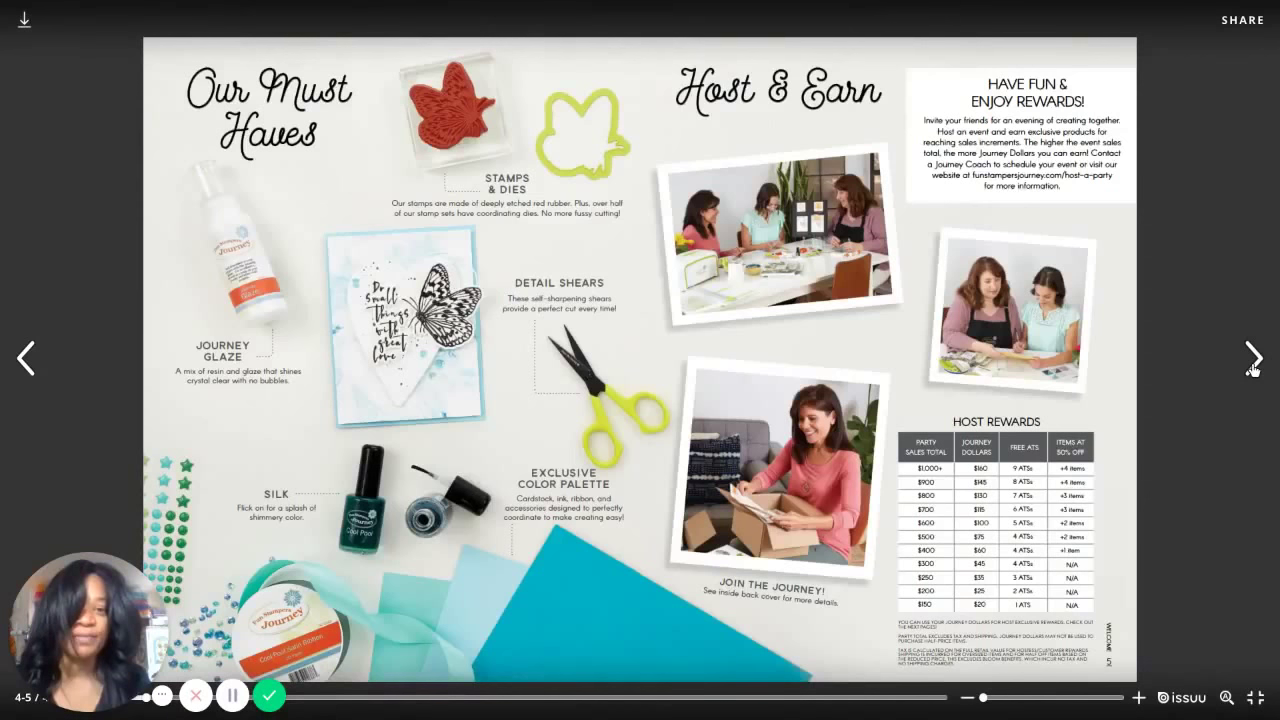
{"action": "left_click", "coordinate": [1252, 368]}
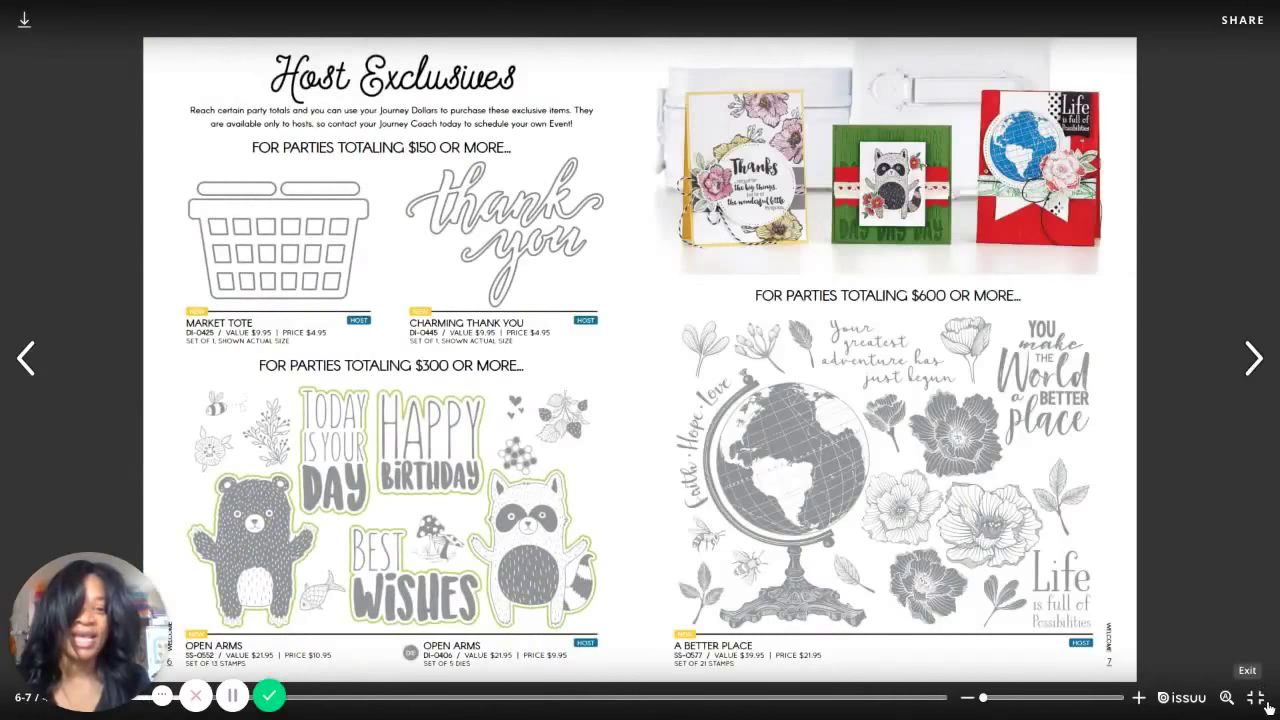
{"action": "left_click", "coordinate": [1262, 691]}
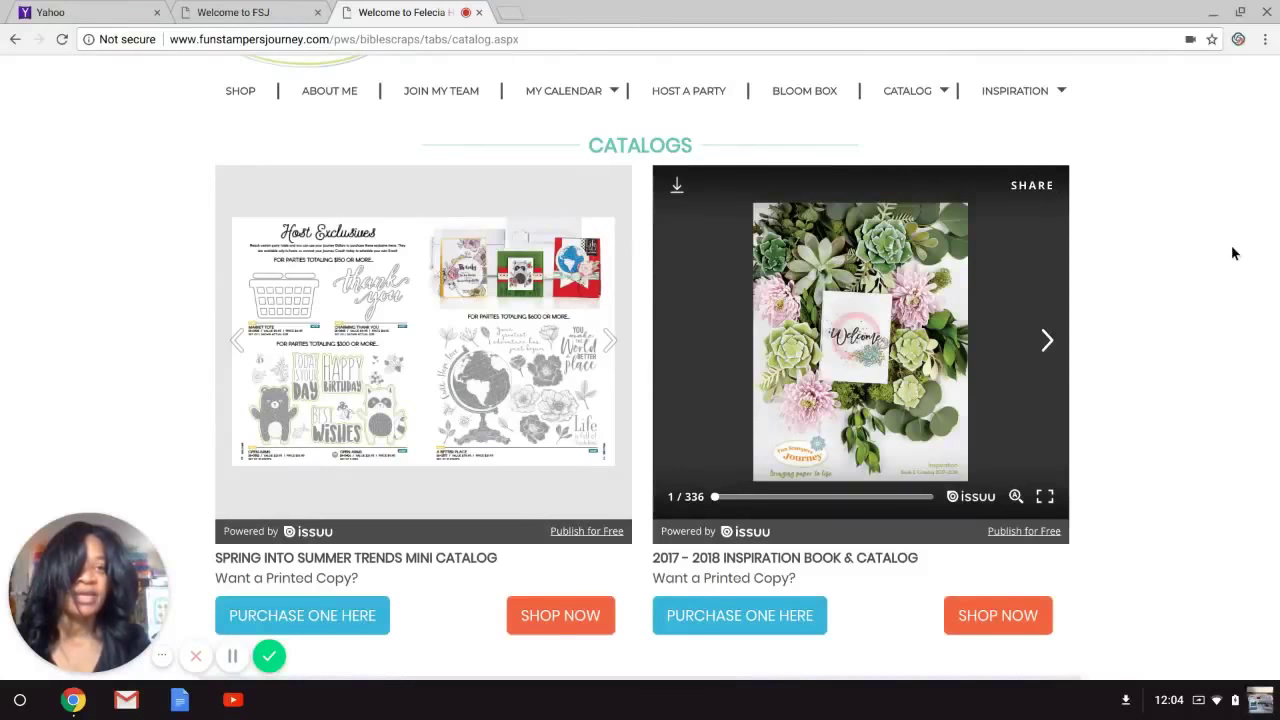
Go to the Shop Home page showing featured items like Journey Color Burst Pencils.
{"action": "left_click", "coordinate": [1060, 90]}
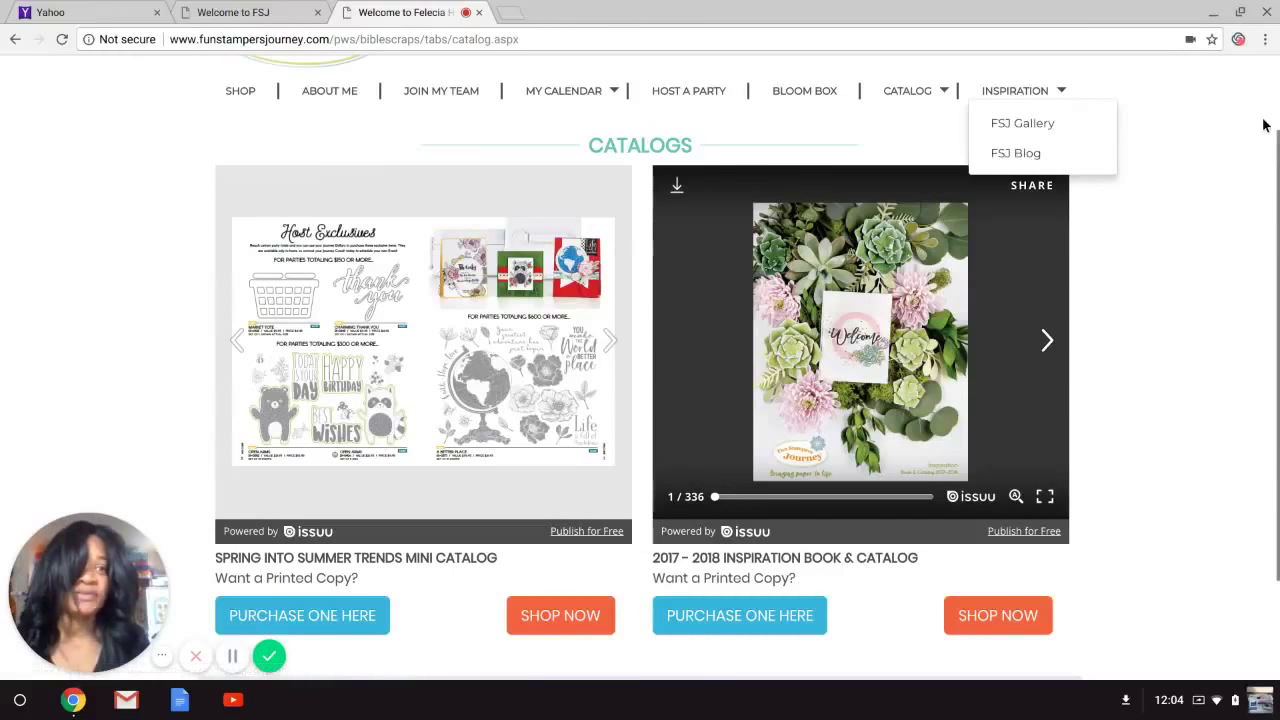
{"action": "left_click", "coordinate": [14, 40]}
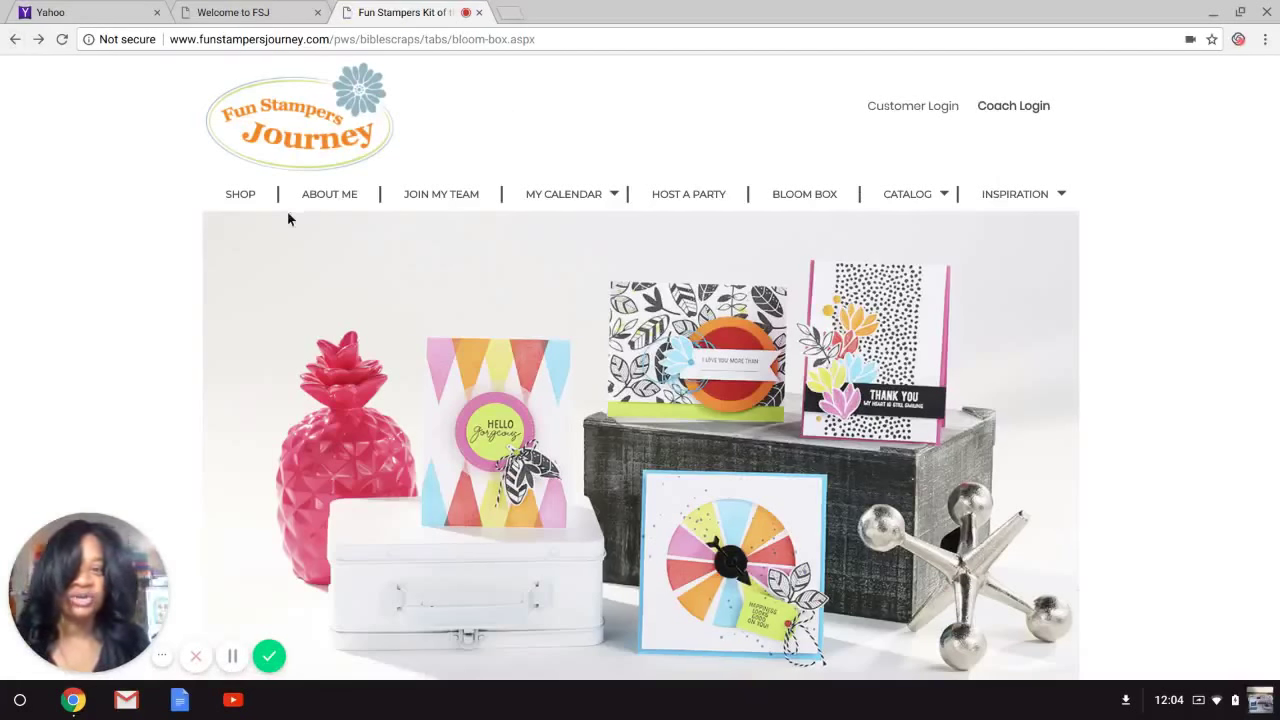
{"action": "left_click", "coordinate": [233, 197]}
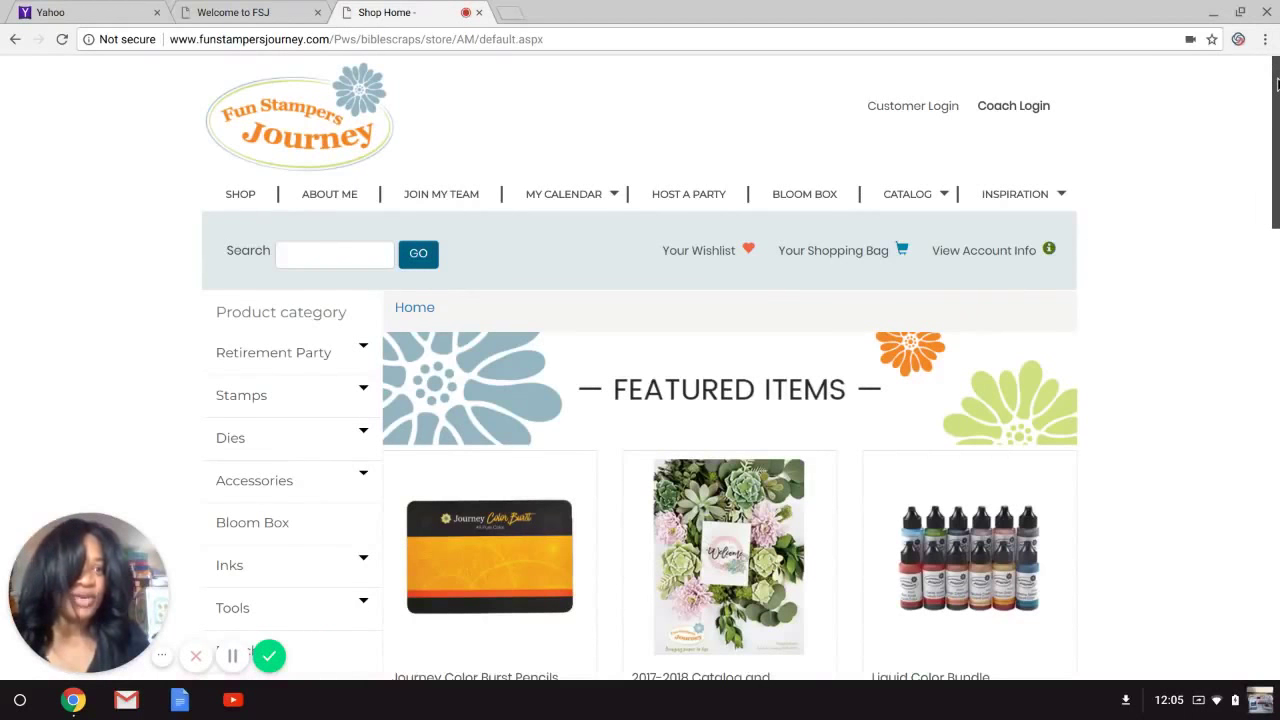
Open the Retirement Party category from the Product category sidebar to see its retiring subcategories.
{"action": "left_click_drag", "start_coordinate": [1276, 85], "coordinate": [1274, 136]}
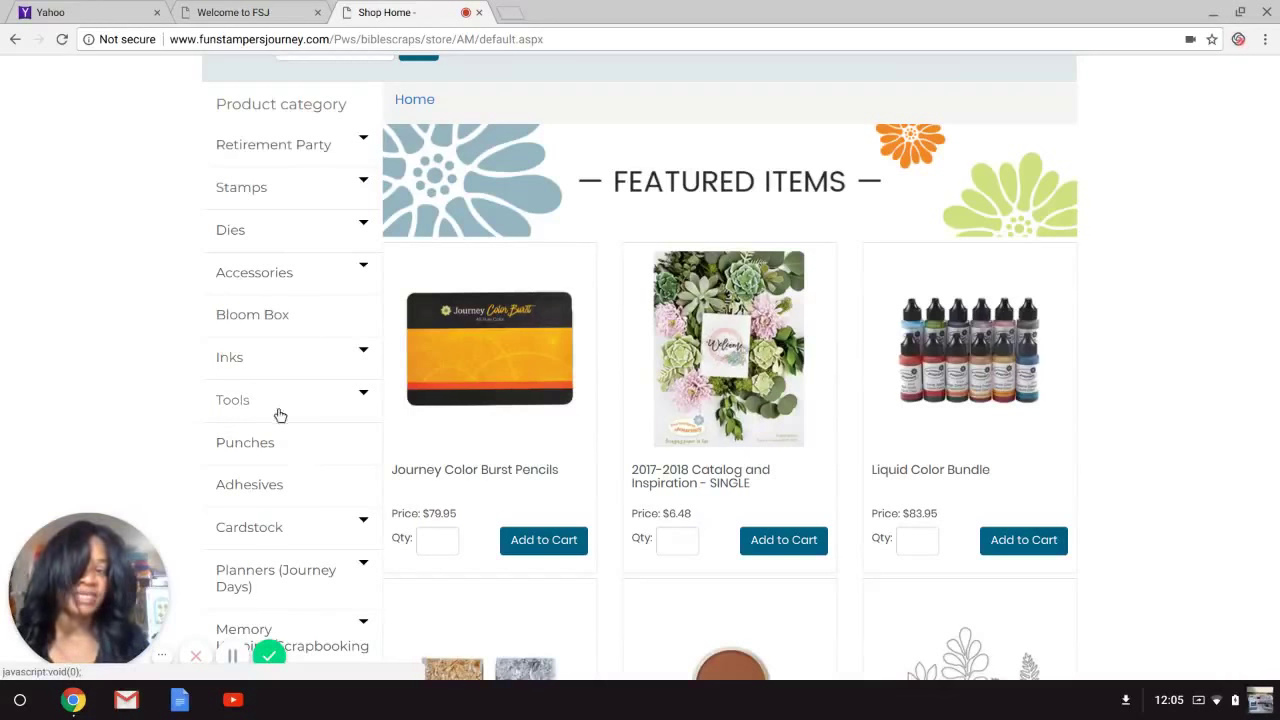
{"action": "left_click", "coordinate": [290, 151]}
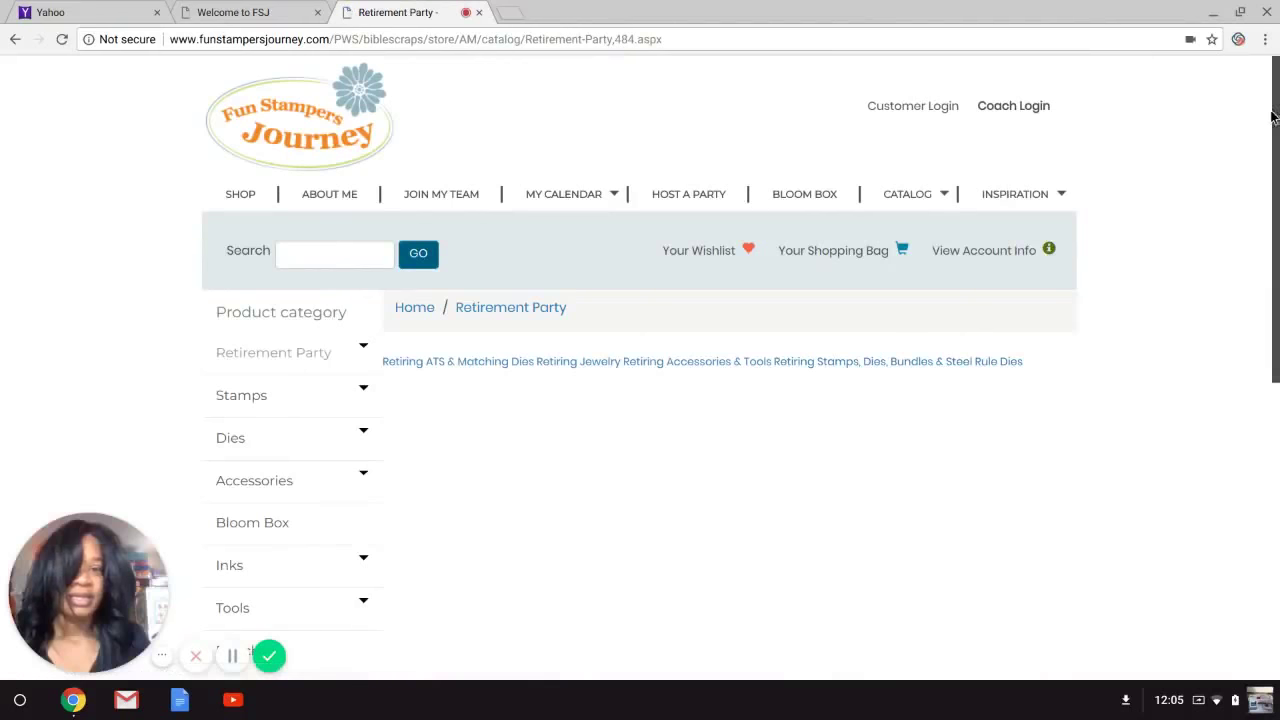
{"action": "scroll", "coordinate": [1278, 140], "scroll_direction": "down", "scroll_amount": 2}
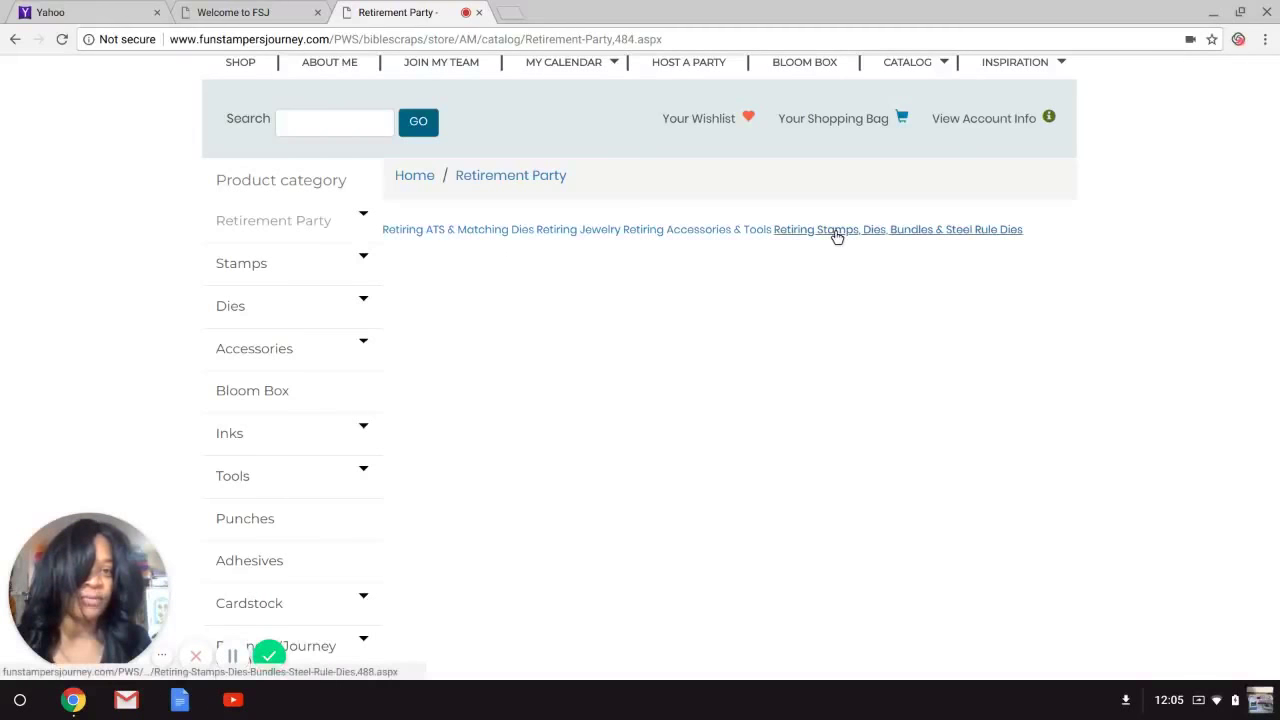
Browse the Retiring Stamps, Dies, Bundles & Steel Rule Dies listing and pick Add to Cart on Donut Worry Bundle ($20.18).
{"action": "left_click", "coordinate": [837, 233]}
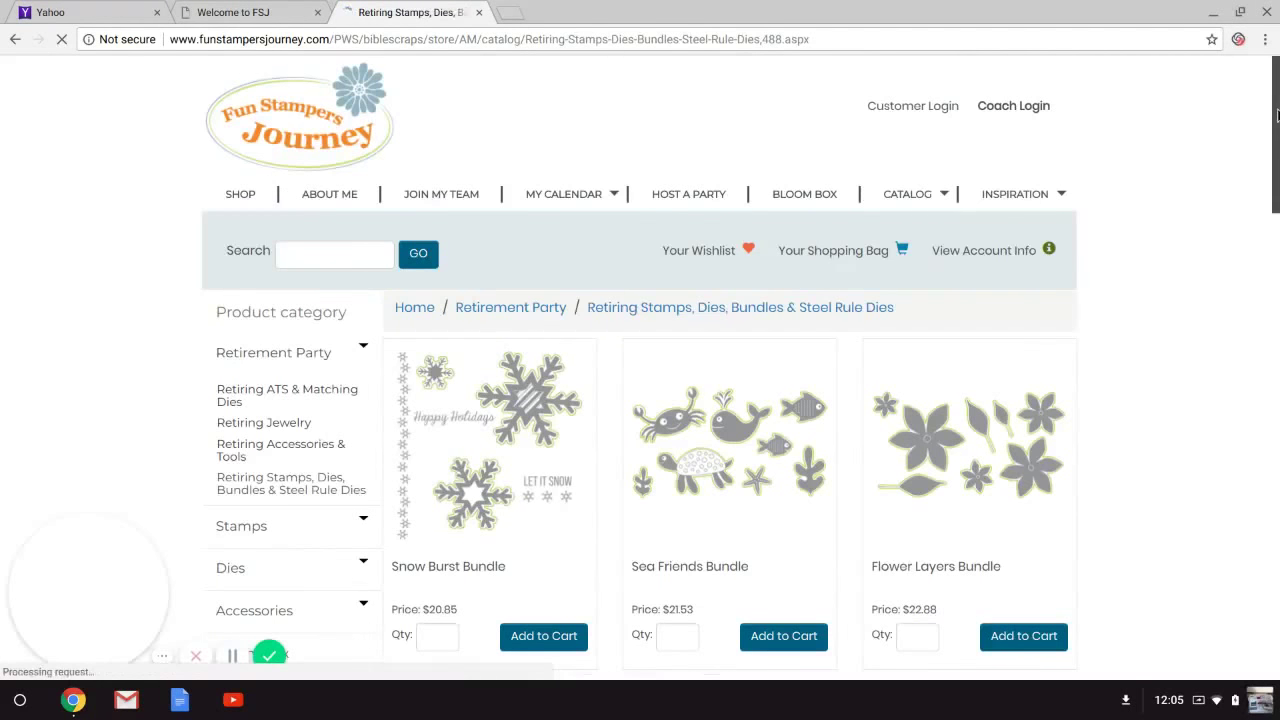
{"action": "scroll", "coordinate": [1268, 234], "scroll_direction": "down", "scroll_amount": 6}
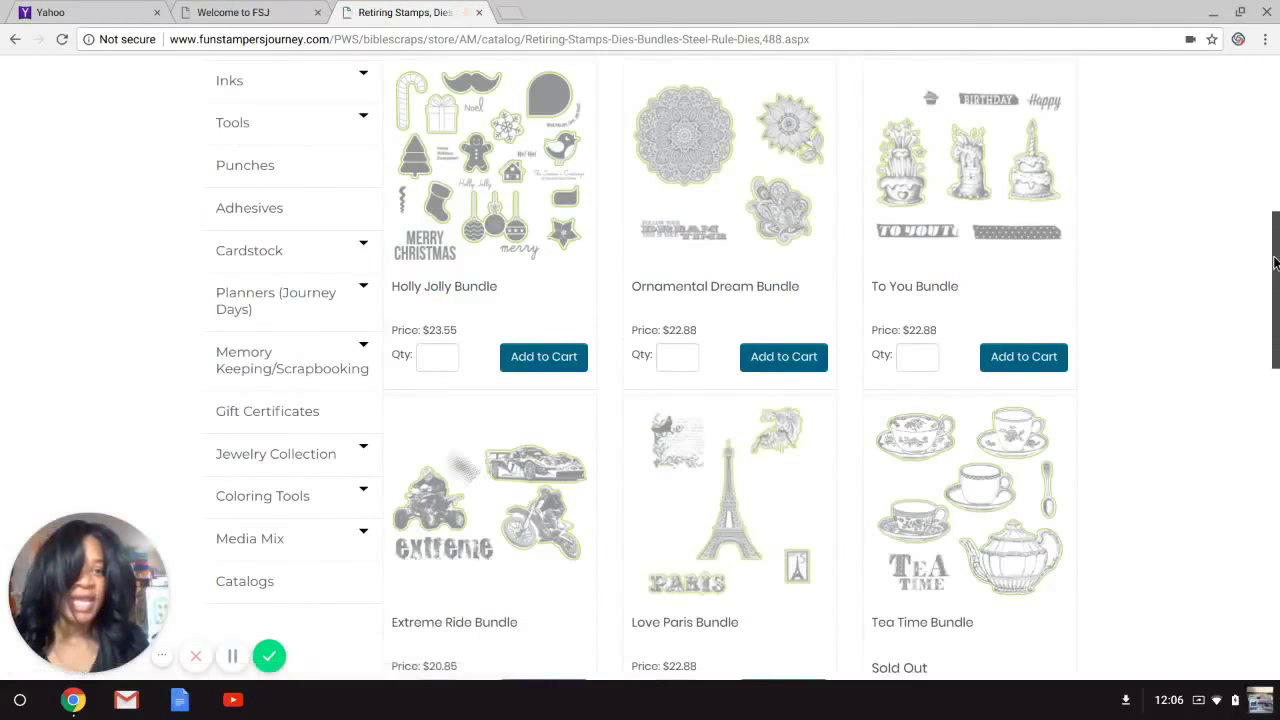
{"action": "scroll", "coordinate": [1275, 263], "scroll_direction": "down", "scroll_amount": 4}
{"action": "scroll", "coordinate": [1275, 263], "scroll_direction": "down", "scroll_amount": 4}
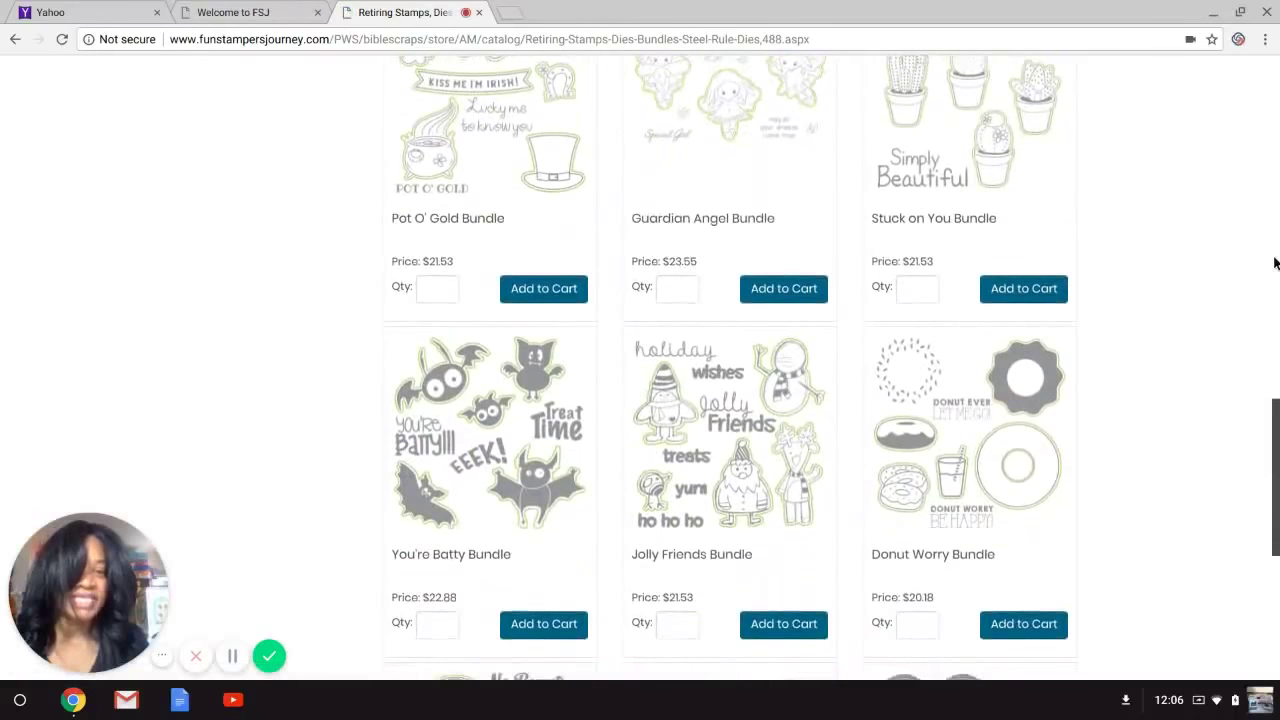
{"action": "scroll", "coordinate": [1277, 450], "scroll_direction": "up", "scroll_amount": 1}
{"action": "scroll", "coordinate": [1277, 450], "scroll_direction": "up", "scroll_amount": 12}
{"action": "scroll", "coordinate": [1277, 450], "scroll_direction": "down", "scroll_amount": 5}
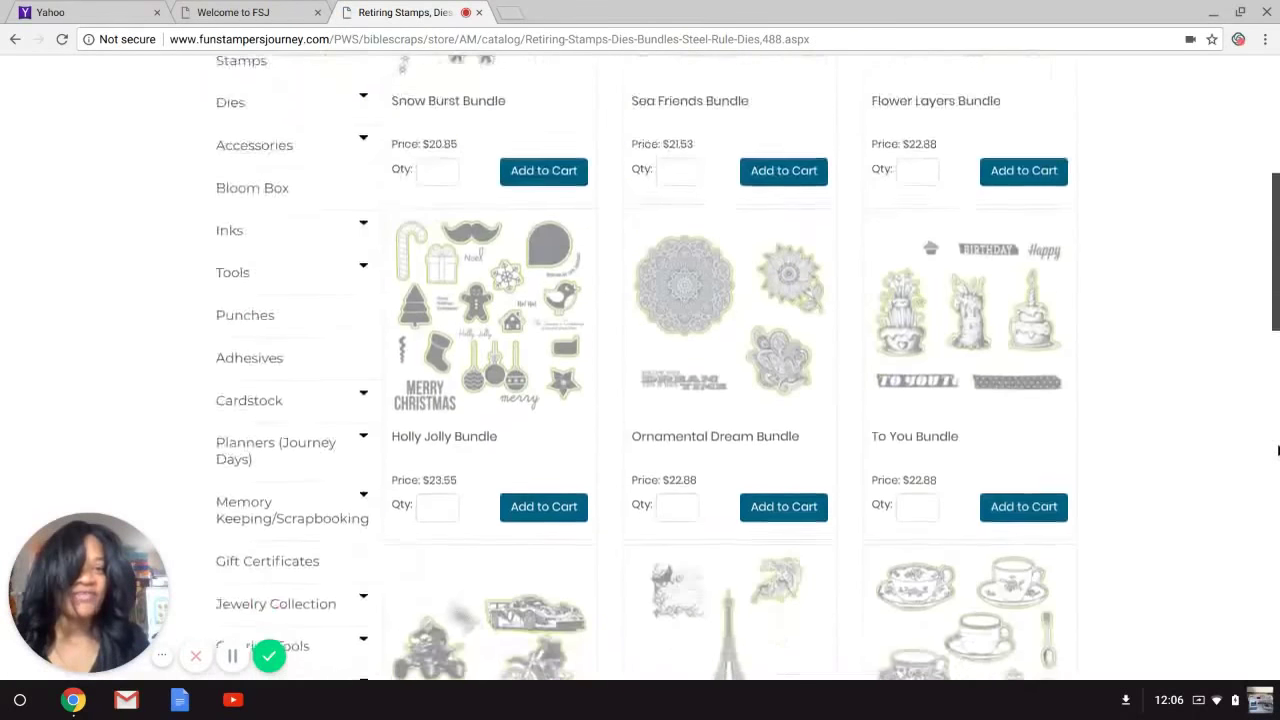
{"action": "scroll", "coordinate": [1277, 450], "scroll_direction": "down", "scroll_amount": 4}
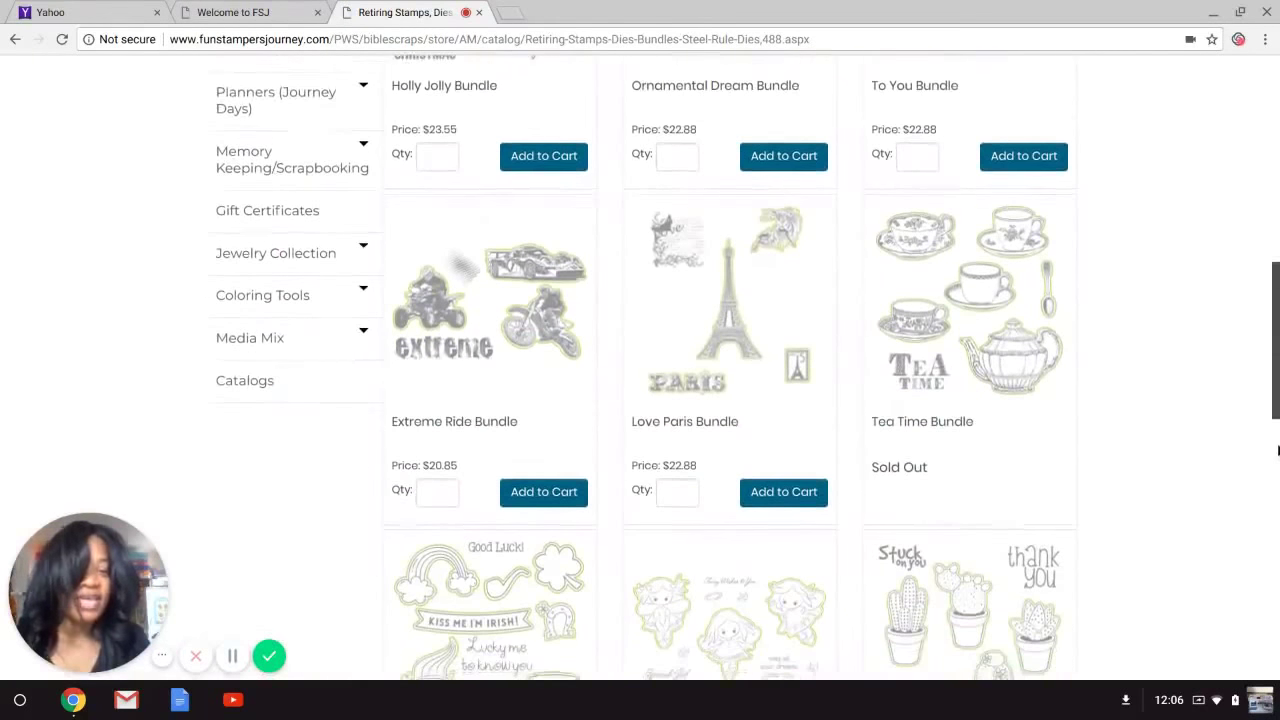
{"action": "scroll", "coordinate": [1277, 450], "scroll_direction": "down", "scroll_amount": 3}
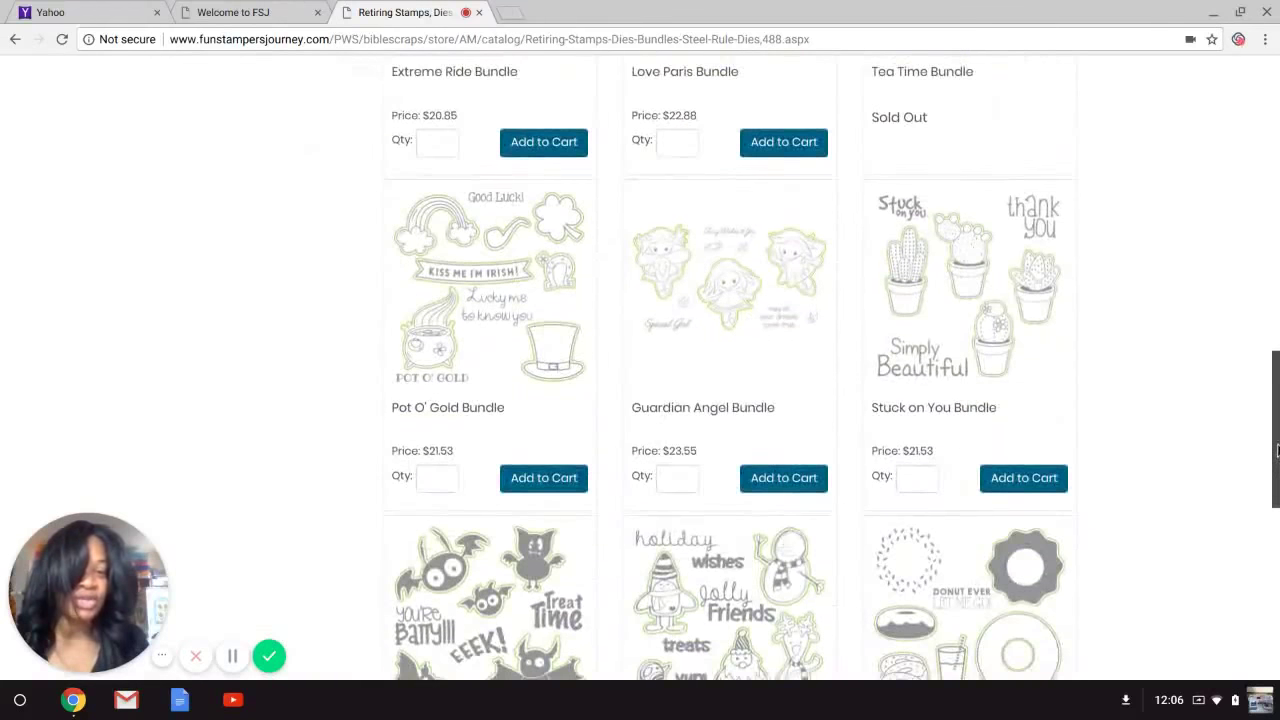
{"action": "scroll", "coordinate": [1277, 450], "scroll_direction": "down", "scroll_amount": 5}
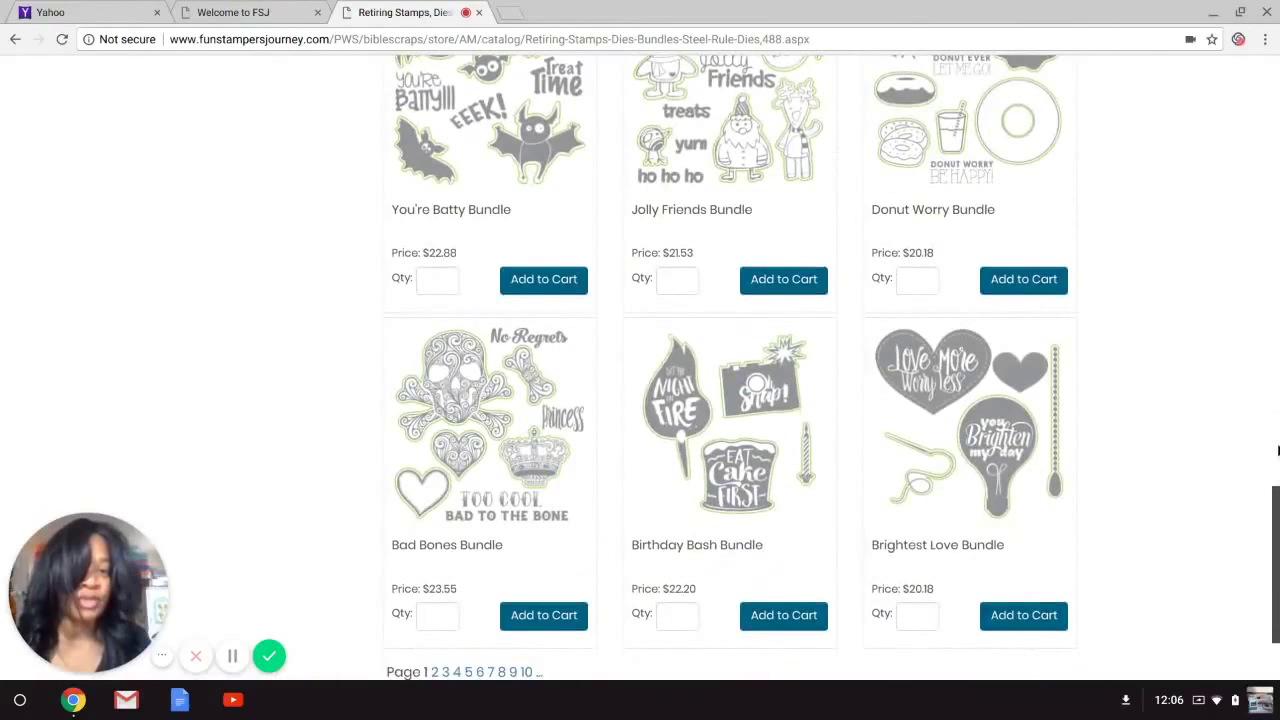
{"action": "scroll", "coordinate": [1277, 450], "scroll_direction": "up", "scroll_amount": 4}
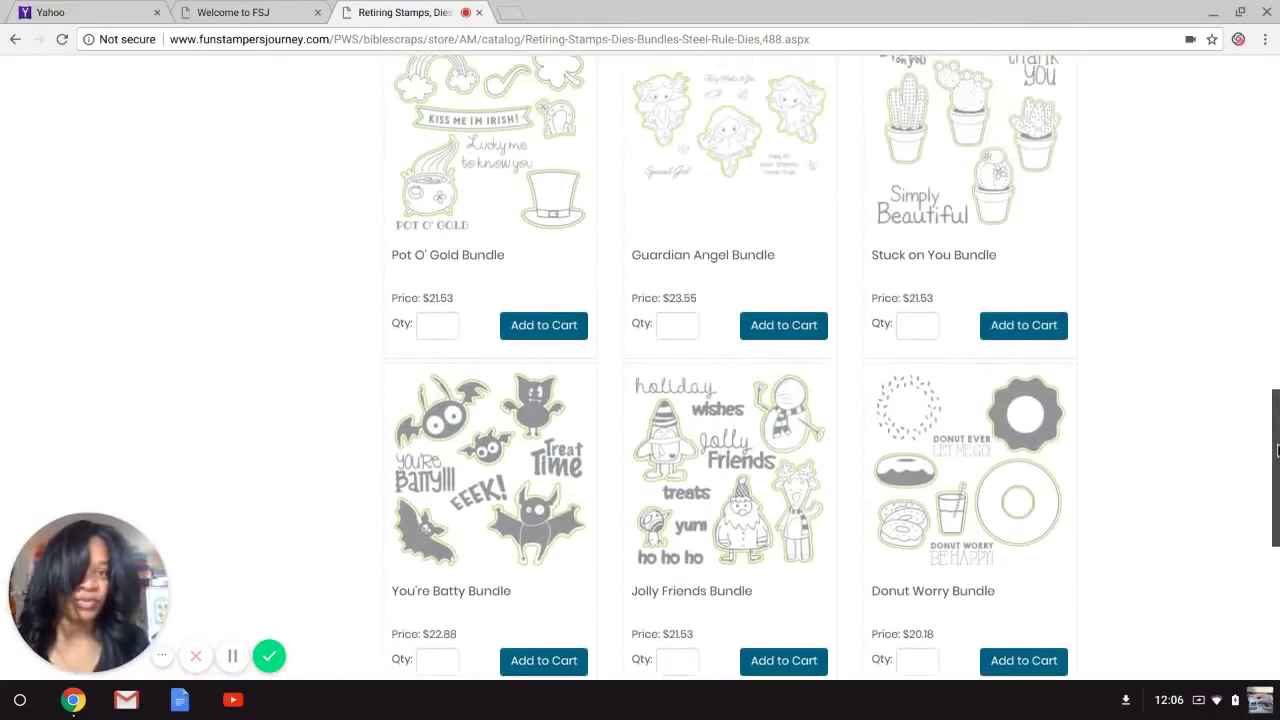
{"action": "scroll", "coordinate": [1277, 450], "scroll_direction": "up", "scroll_amount": 10}
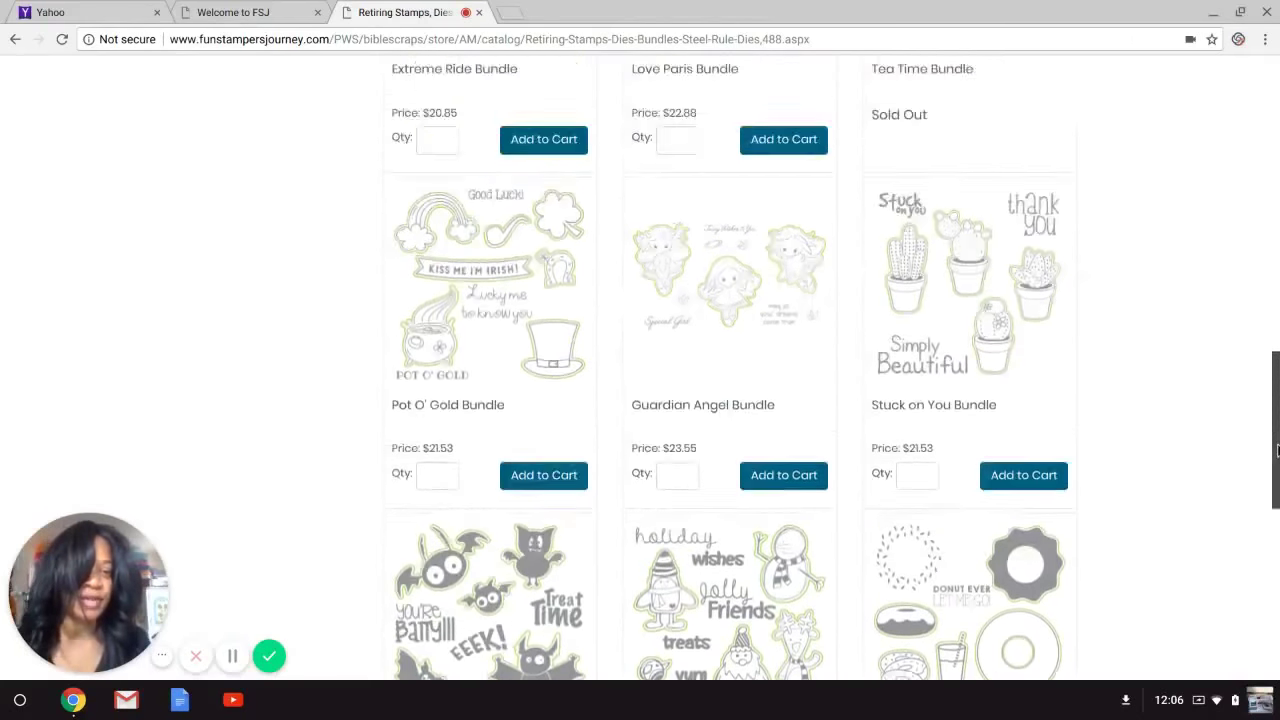
{"action": "scroll", "coordinate": [1277, 450], "scroll_direction": "up", "scroll_amount": 2}
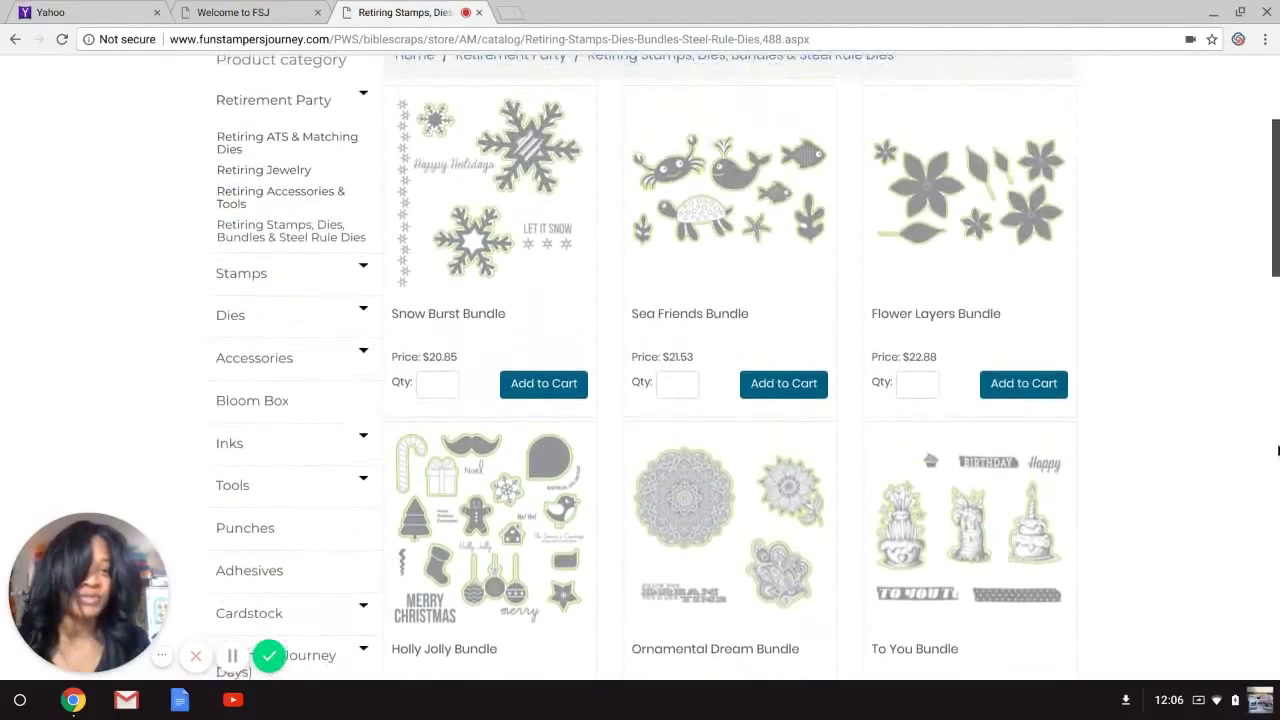
{"action": "scroll", "coordinate": [1277, 450], "scroll_direction": "down", "scroll_amount": 2}
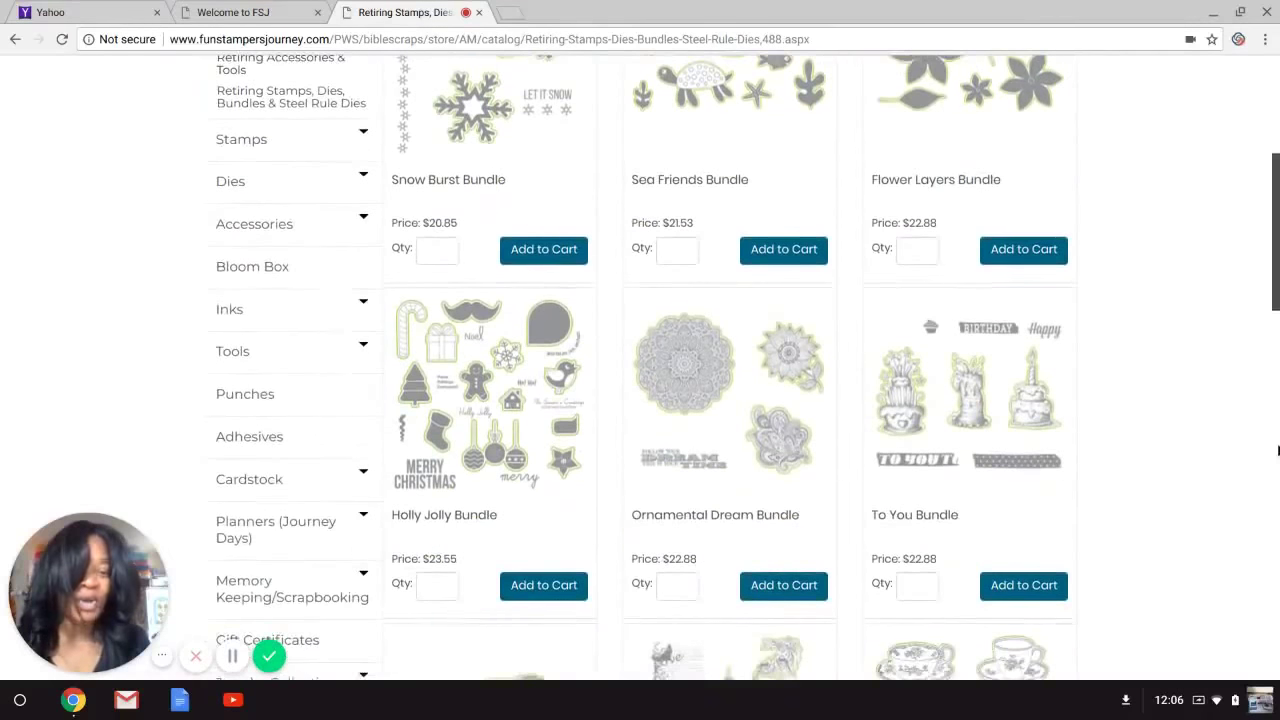
{"action": "scroll", "coordinate": [1277, 450], "scroll_direction": "down", "scroll_amount": 3}
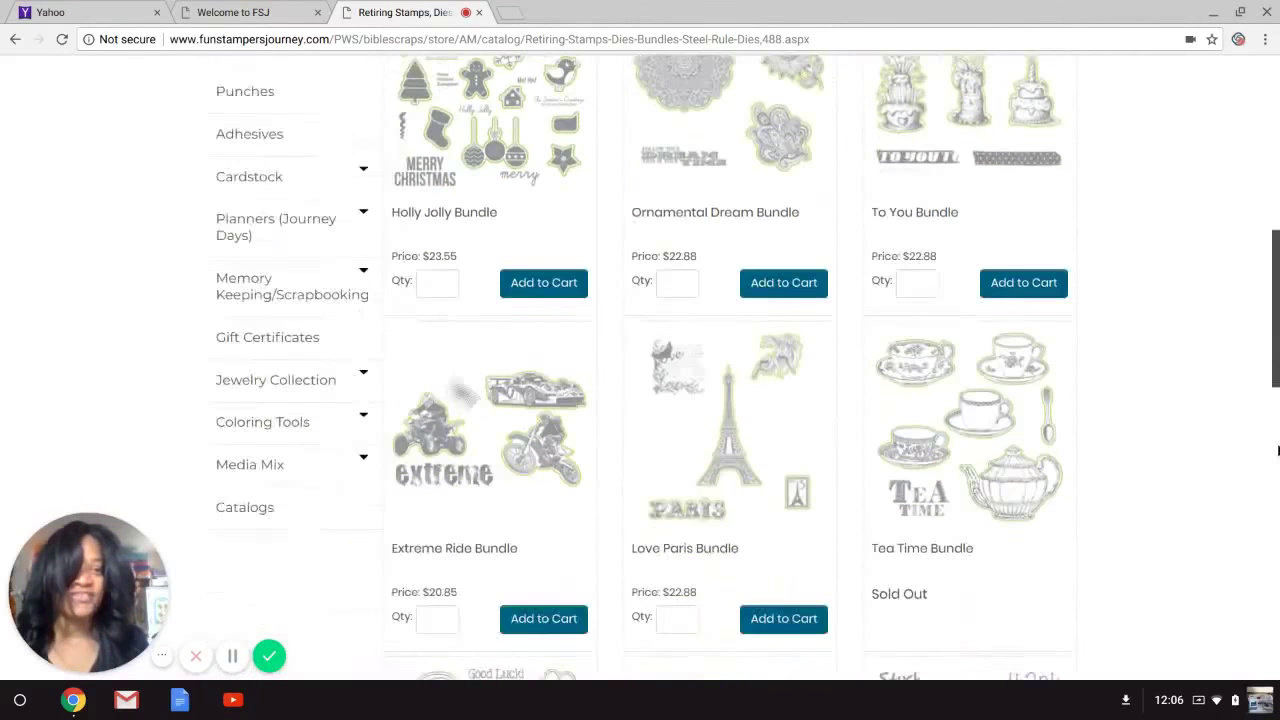
{"action": "scroll", "coordinate": [1277, 450], "scroll_direction": "up", "scroll_amount": 1}
{"action": "scroll", "coordinate": [1277, 450], "scroll_direction": "up", "scroll_amount": 5}
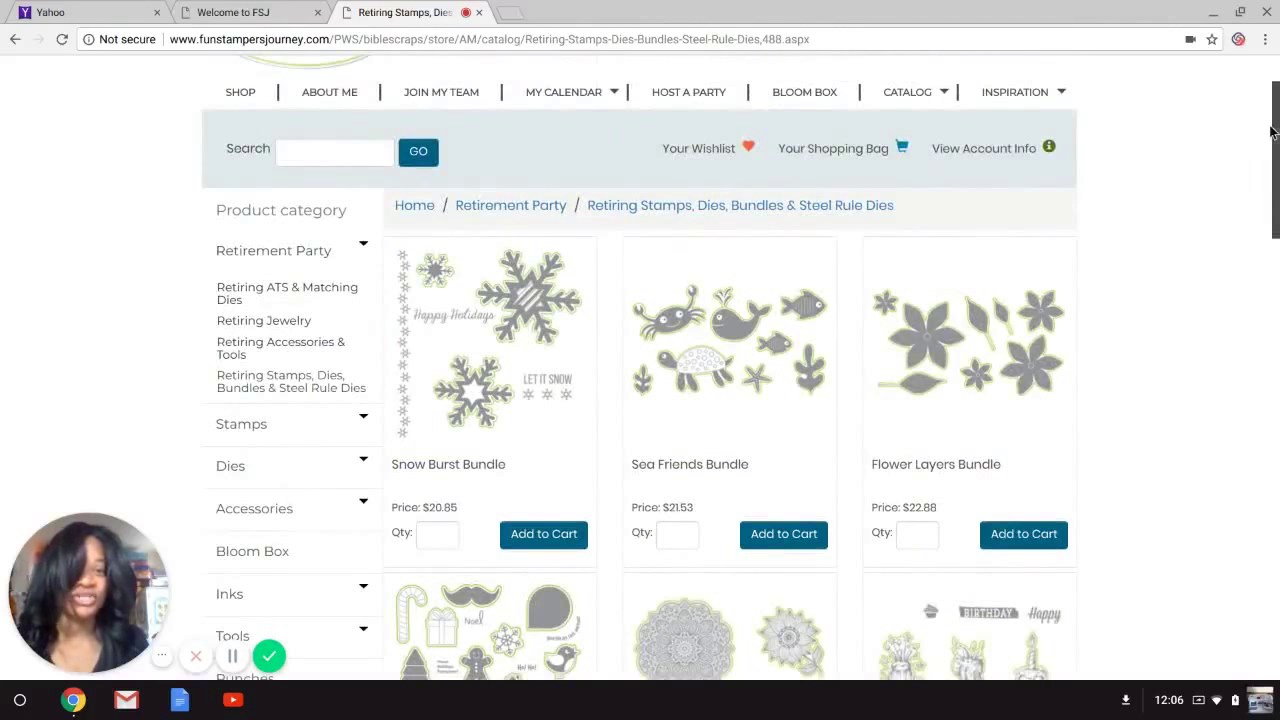
{"action": "scroll", "coordinate": [1273, 132], "scroll_direction": "down", "scroll_amount": 3}
{"action": "scroll", "coordinate": [1273, 132], "scroll_direction": "down", "scroll_amount": 5}
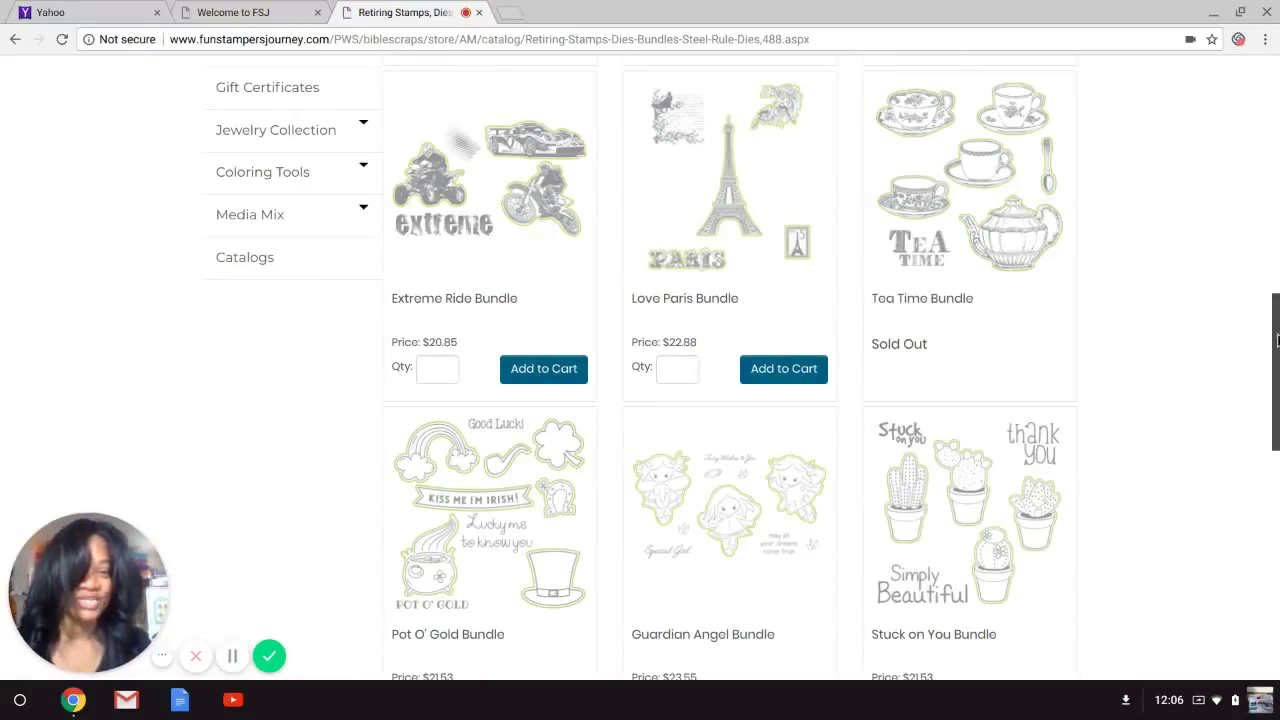
{"action": "left_click_drag", "start_coordinate": [1277, 340], "coordinate": [1277, 495]}
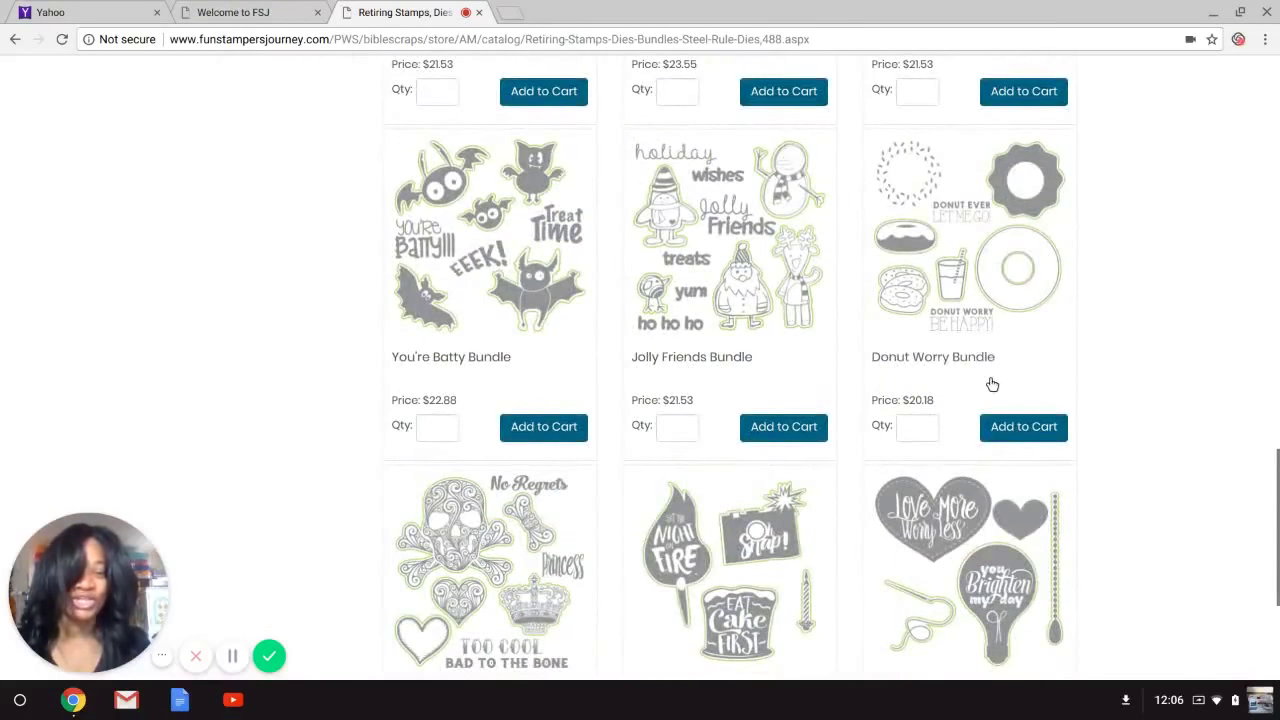
{"action": "left_click", "coordinate": [1043, 429]}
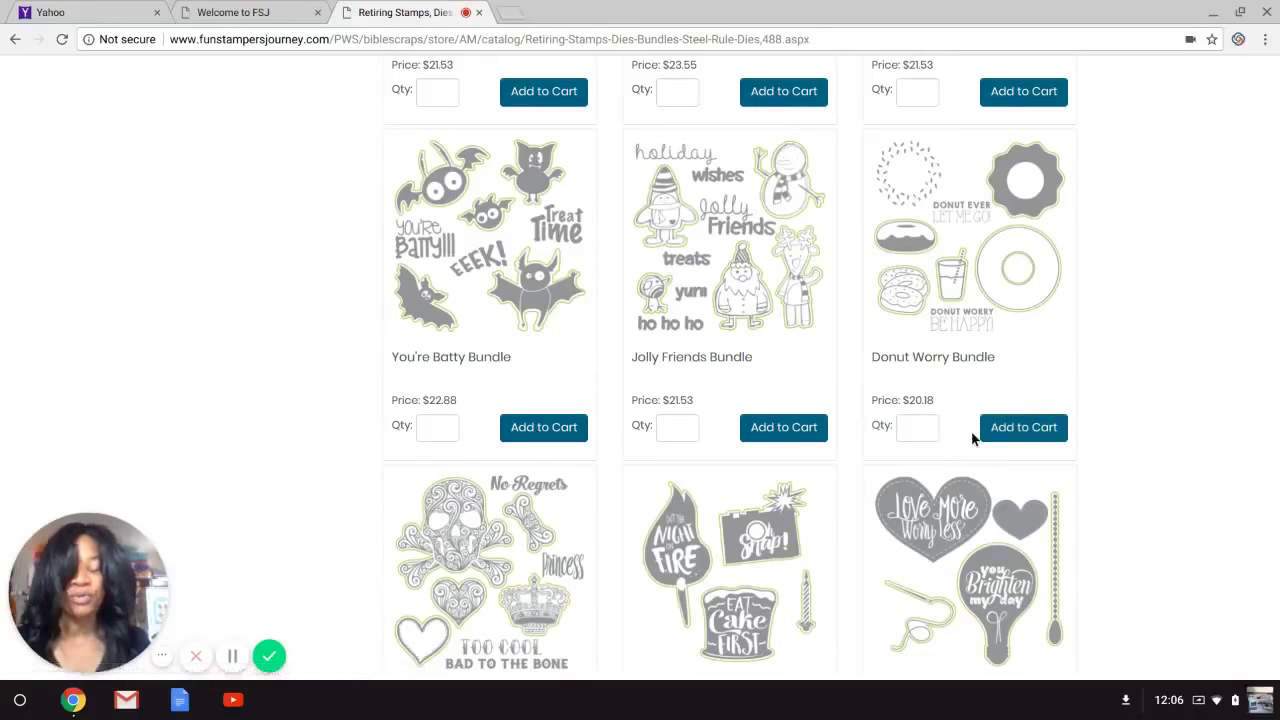
Add one Donut Worry Bundle to the cart from its product page.
{"action": "left_click", "coordinate": [915, 428]}
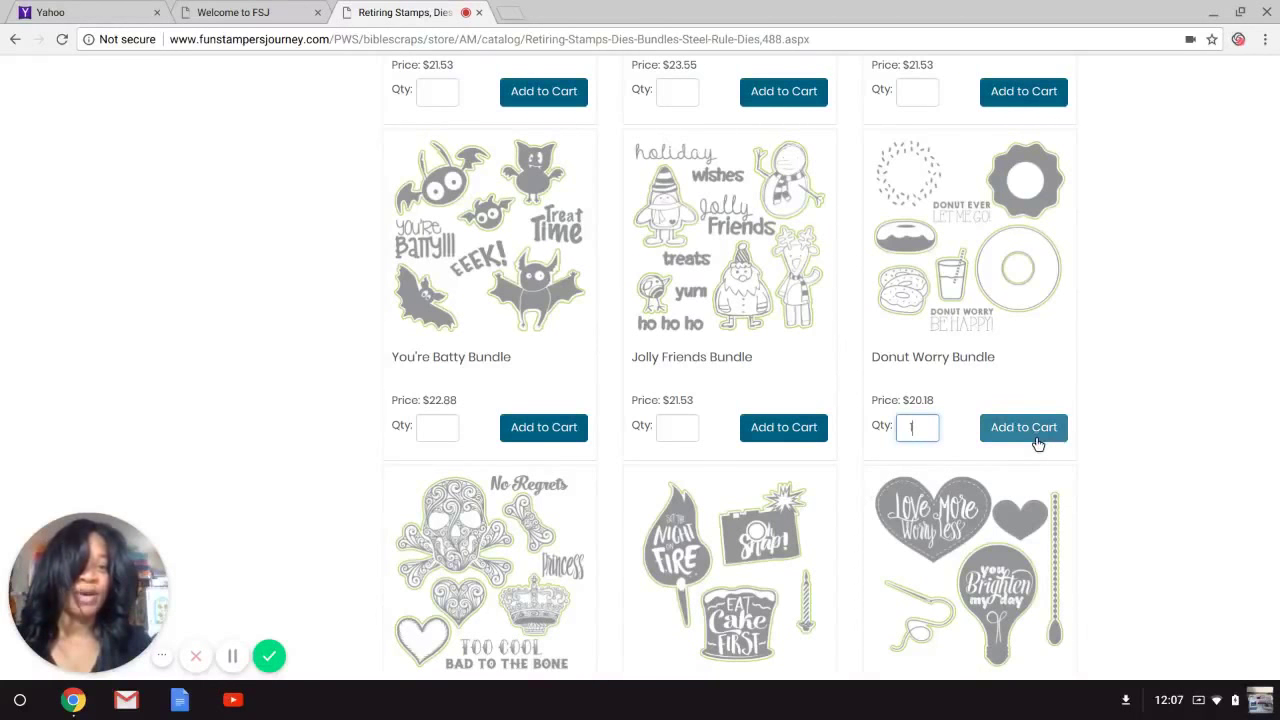
{"action": "left_click", "coordinate": [986, 239]}
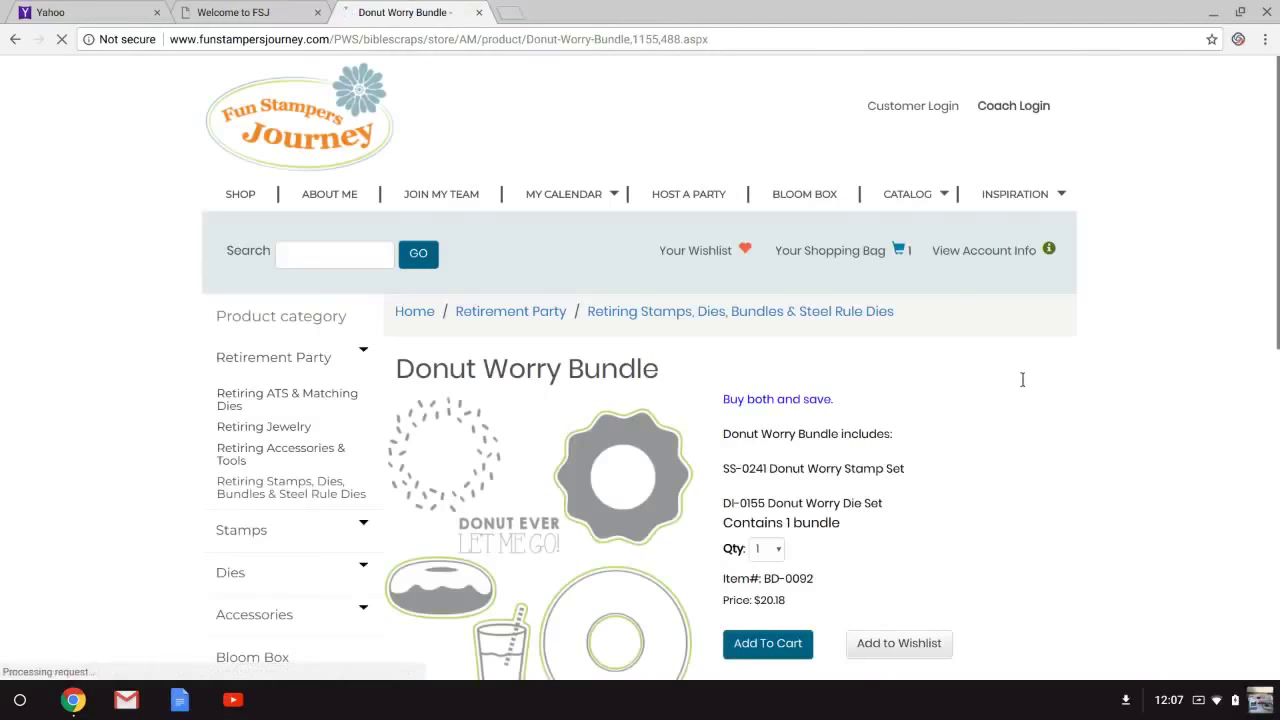
{"action": "left_click_drag", "start_coordinate": [1277, 167], "coordinate": [1275, 285]}
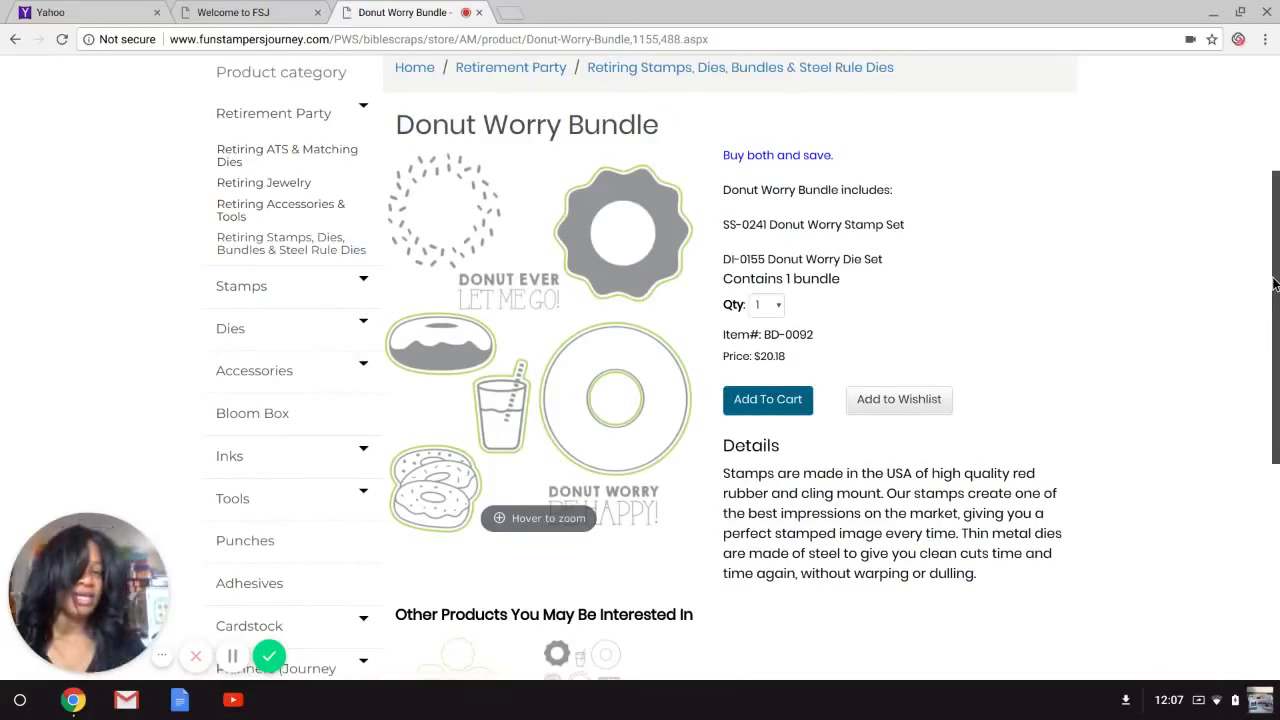
{"action": "left_click", "coordinate": [784, 399]}
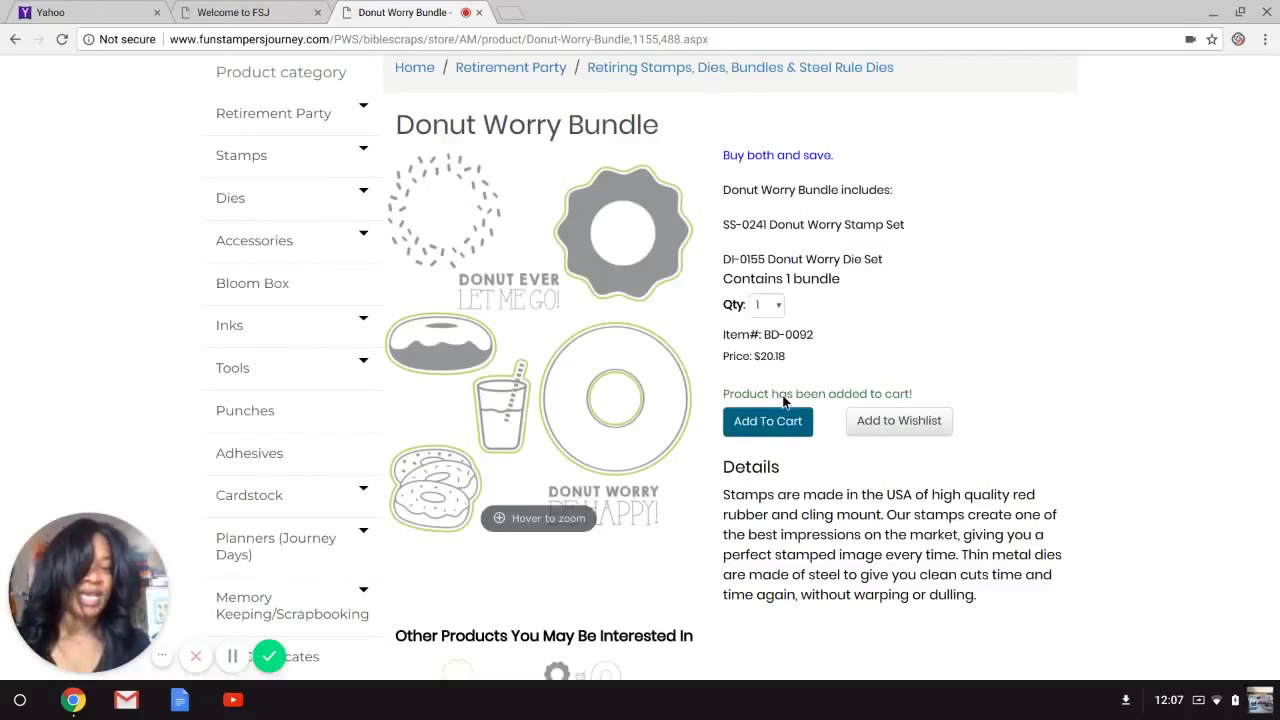
Return to the Retiring Stamps, Dies, Bundles & Steel Rule Dies listing and scroll back to the top.
{"action": "left_click", "coordinate": [13, 37]}
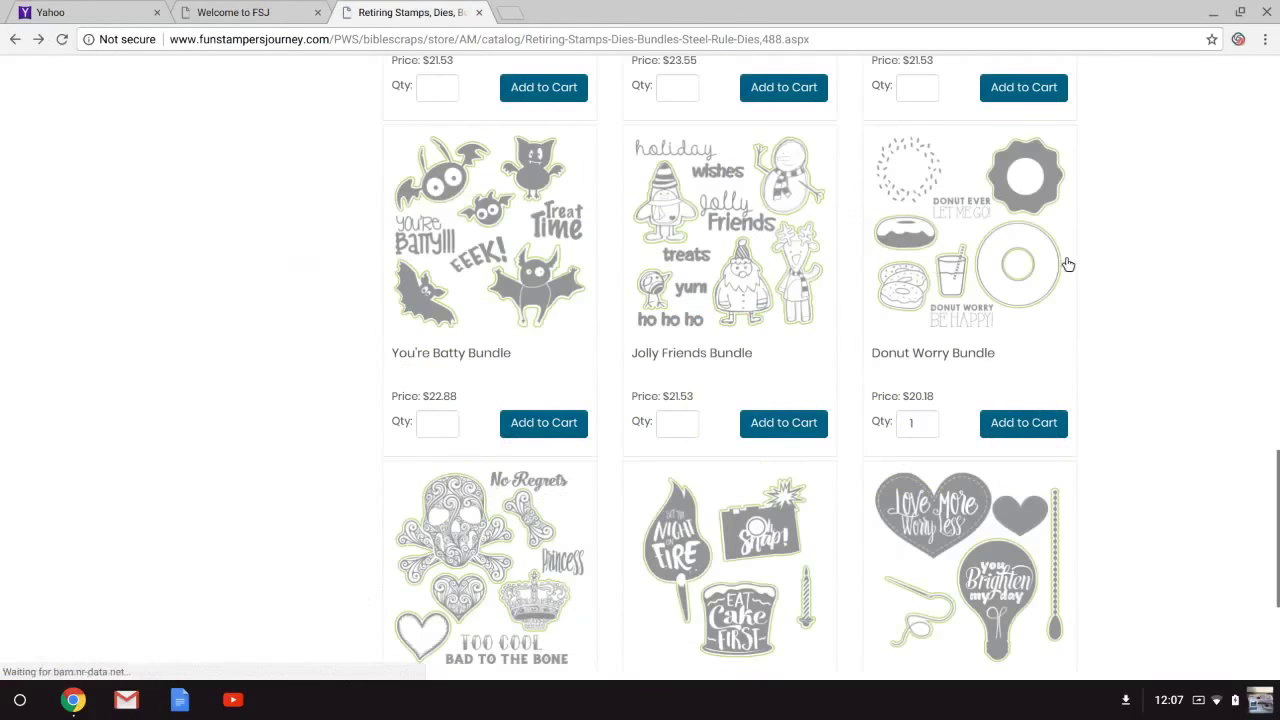
{"action": "left_click_drag", "start_coordinate": [1276, 452], "coordinate": [1277, 515]}
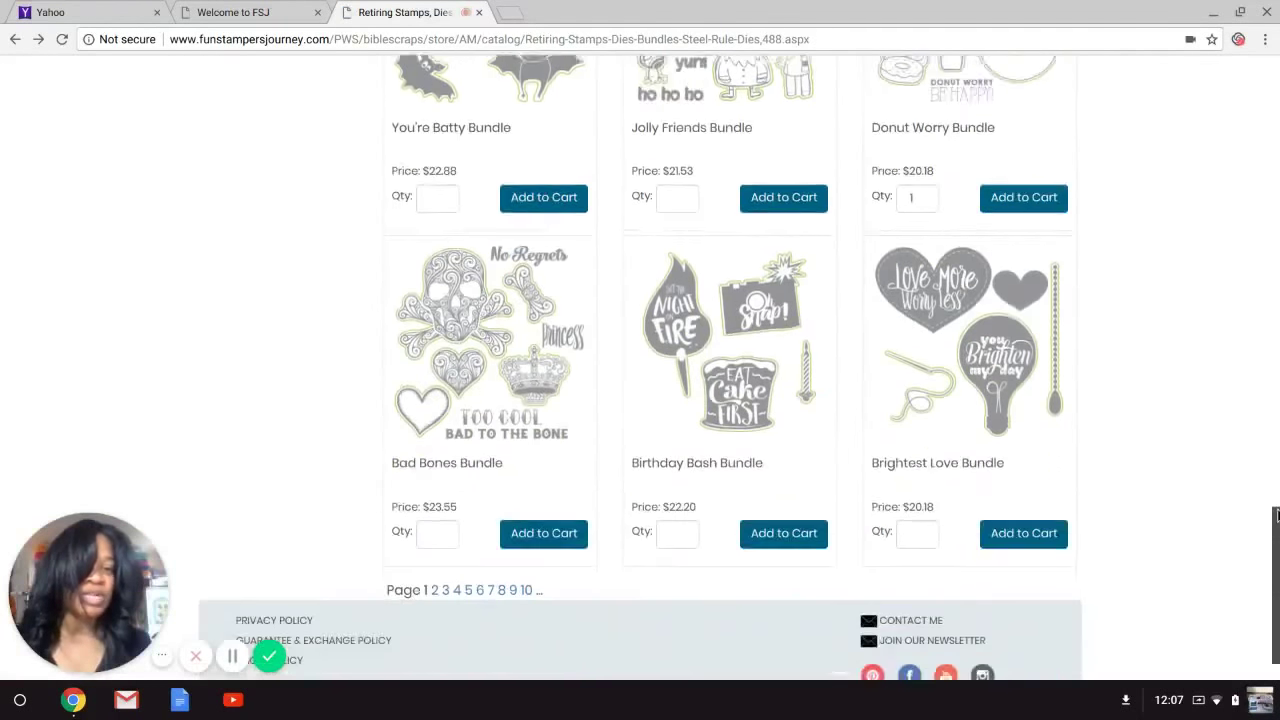
{"action": "scroll", "coordinate": [1277, 515], "scroll_direction": "down", "scroll_amount": 1}
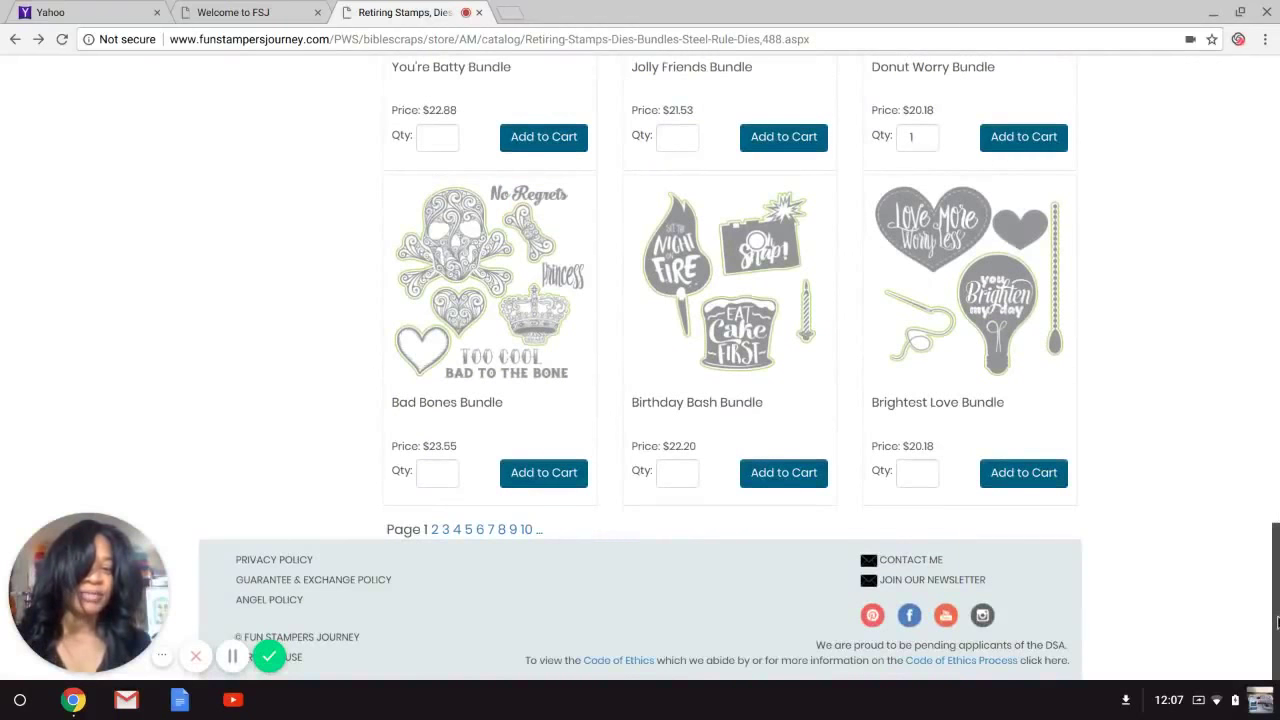
{"action": "scroll", "coordinate": [1277, 622], "scroll_direction": "up", "scroll_amount": 15}
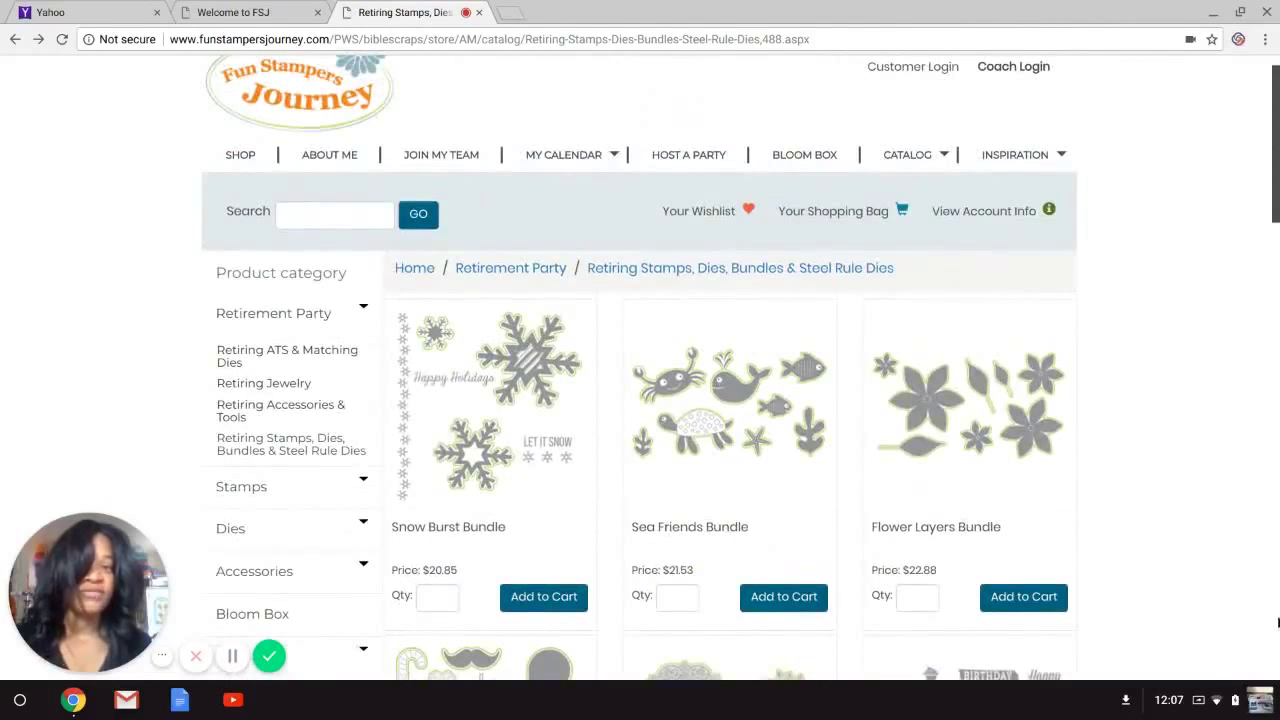
Change the store search from 'embroider rose' to 'rose' and browse results like Summer Rose Stamp Set.
{"action": "left_click", "coordinate": [354, 212]}
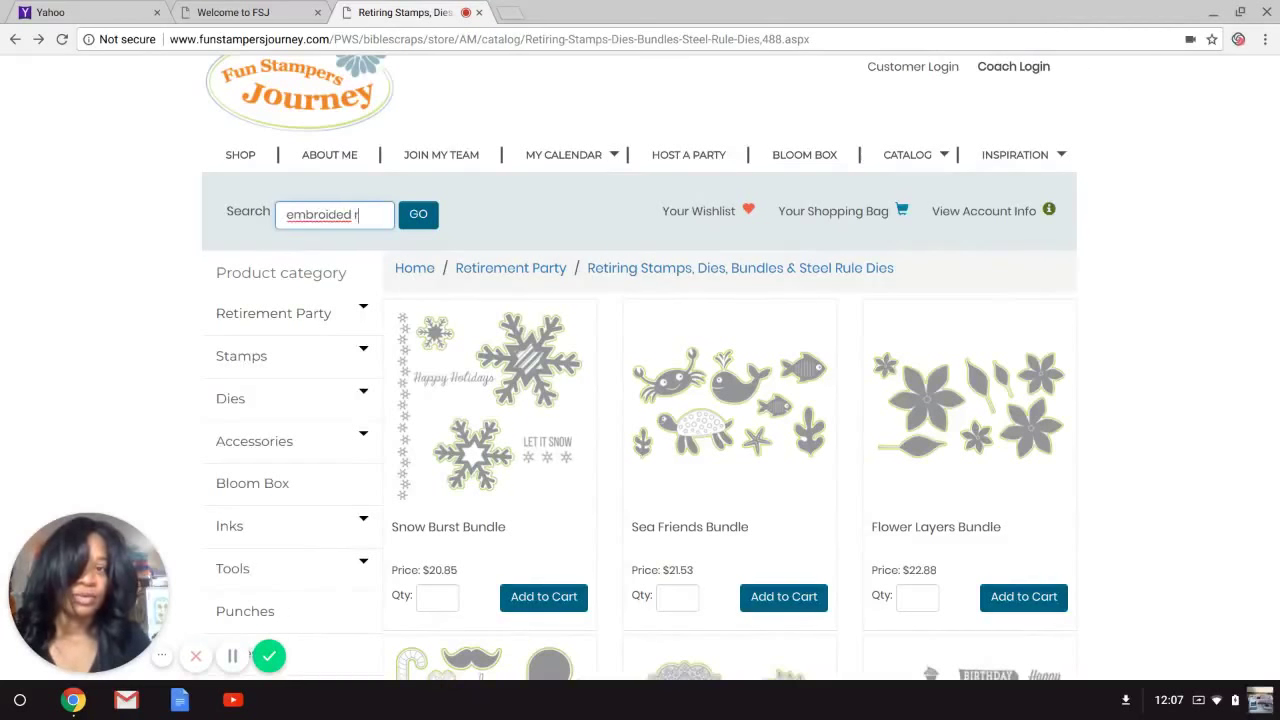
{"action": "key", "text": "BackSpace"}
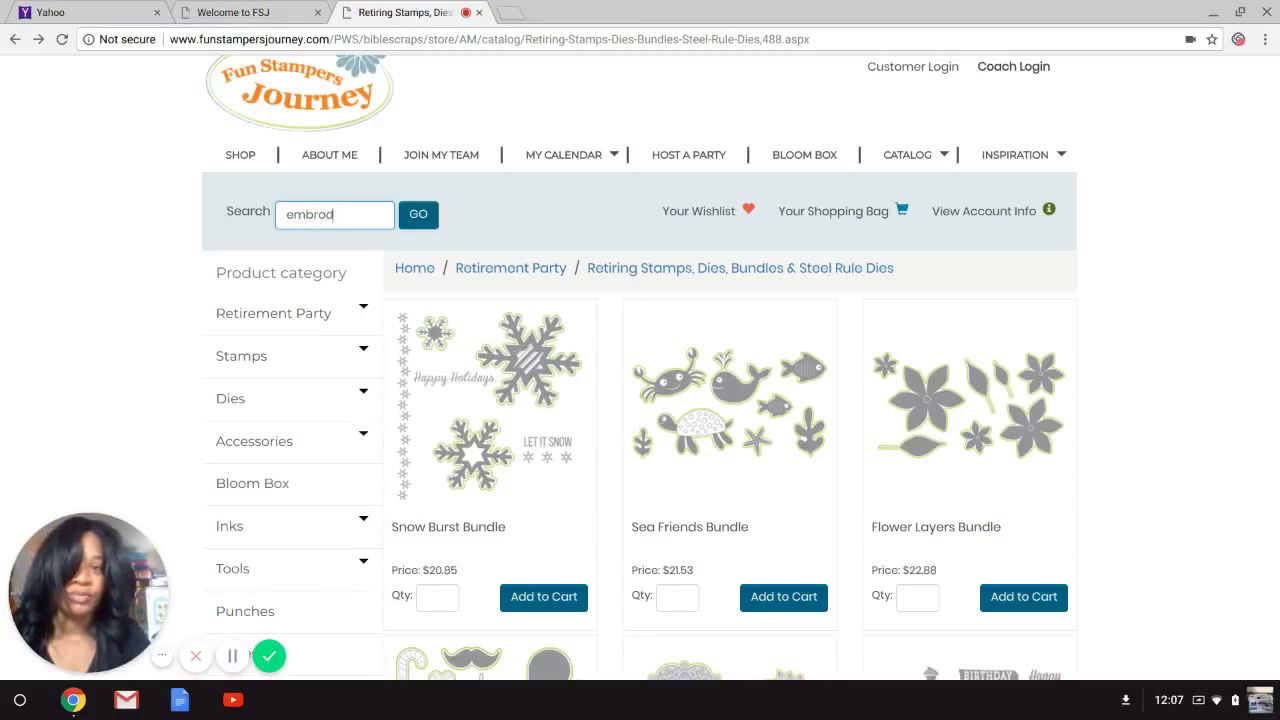
{"action": "key", "text": "BackSpace"}
{"action": "key", "text": "BackSpace"}
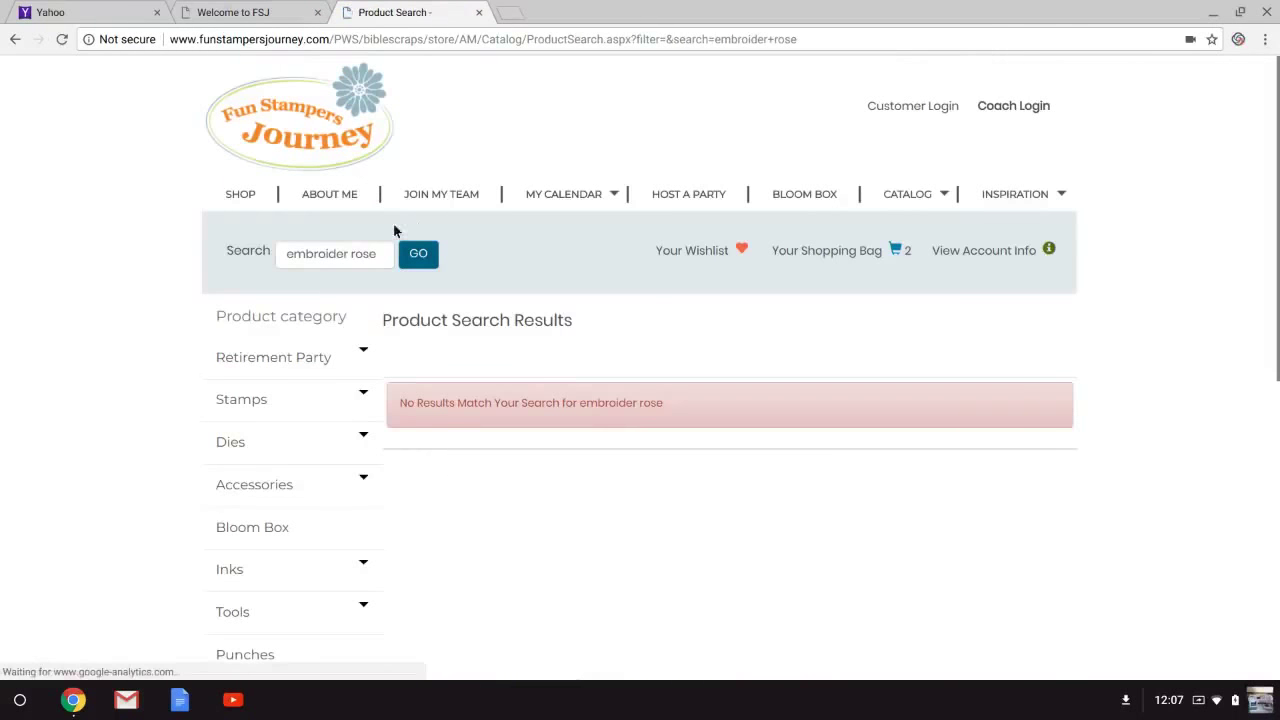
{"action": "left_click", "coordinate": [346, 253]}
{"action": "key", "text": "BackSpace"}
{"action": "key", "text": "BackSpace"}
{"action": "key", "text": "BackSpace"}
{"action": "key", "text": "BackSpace"}
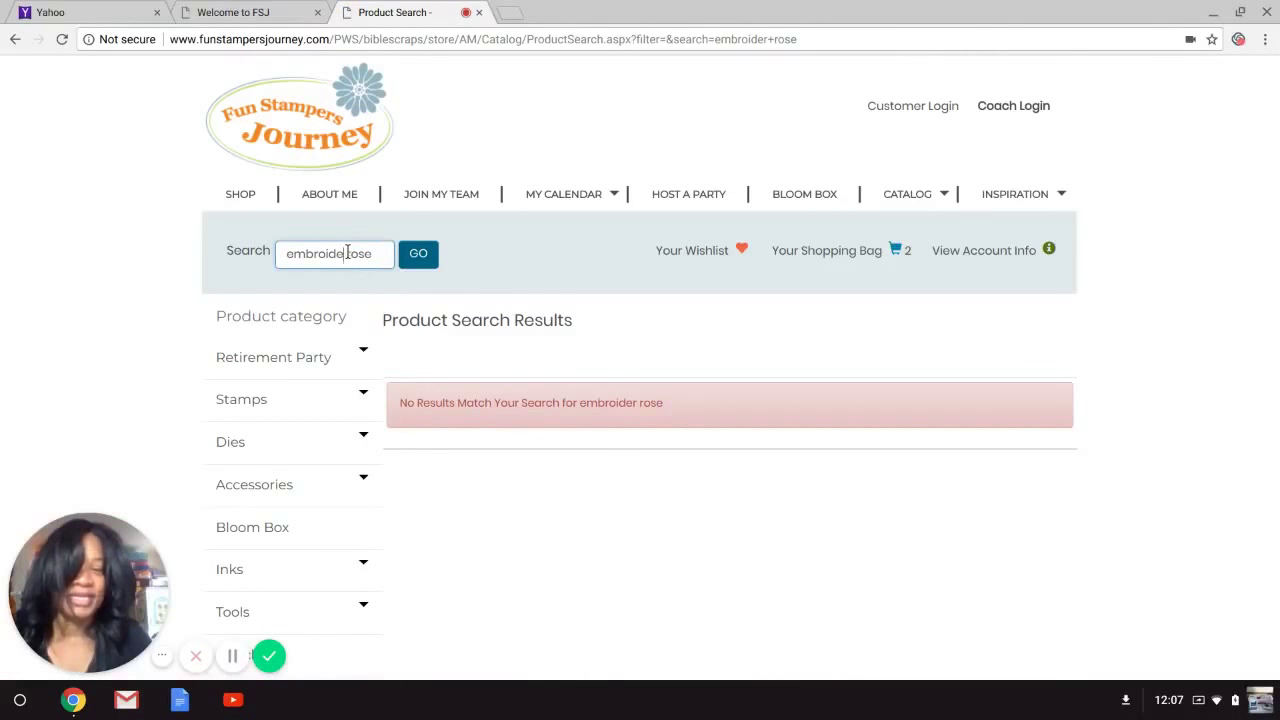
{"action": "key", "text": "BackSpace"}
{"action": "key", "text": "BackSpace"}
{"action": "key", "text": "BackSpace"}
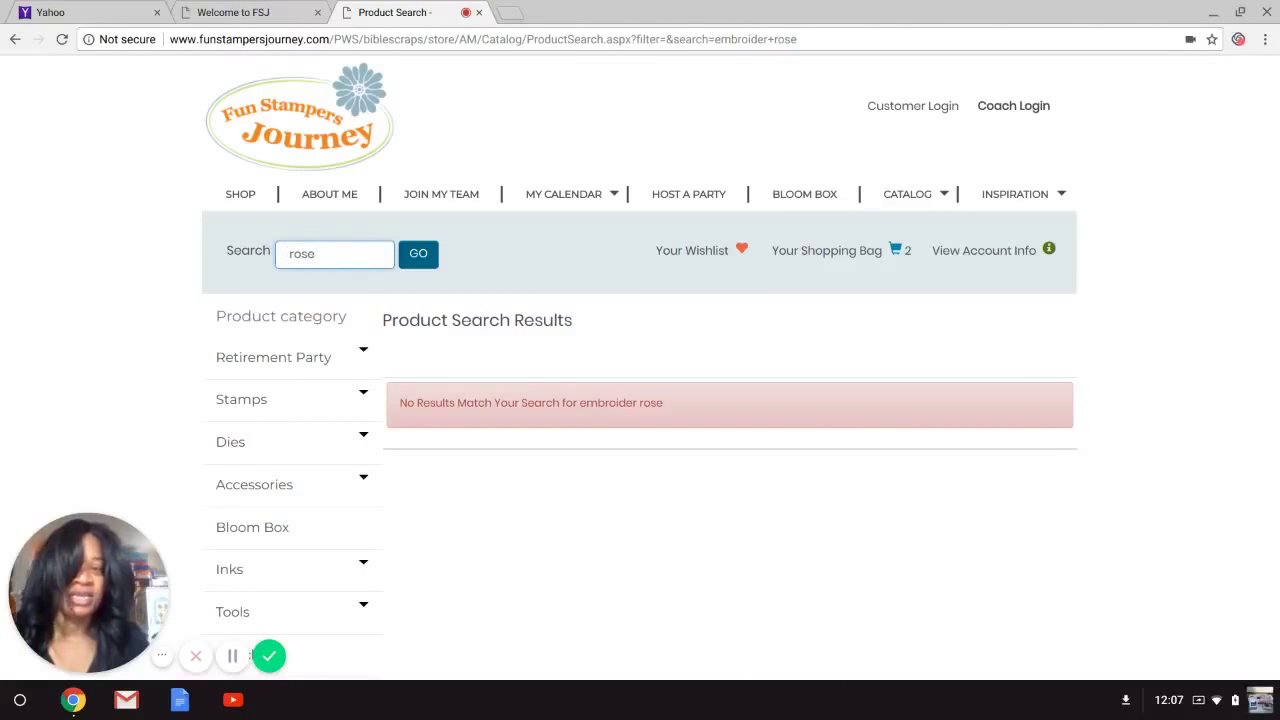
{"action": "left_click", "coordinate": [420, 250]}
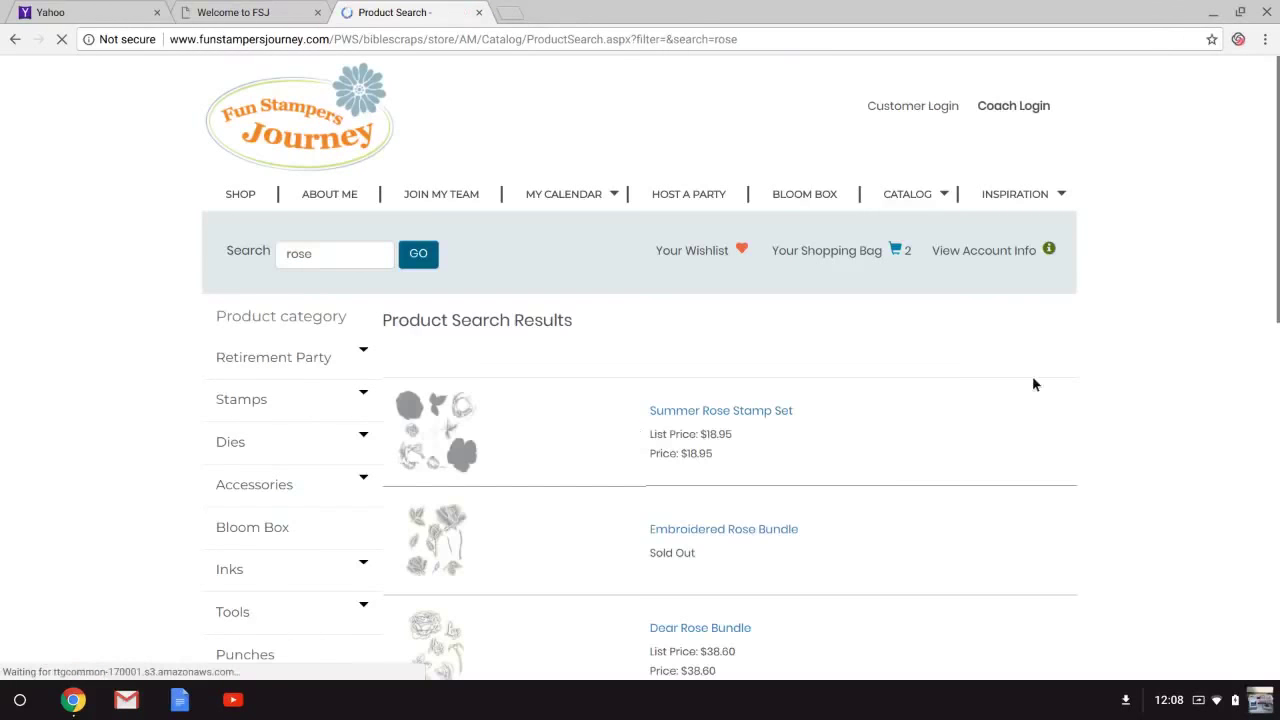
{"action": "left_click_drag", "start_coordinate": [1275, 221], "coordinate": [1277, 327]}
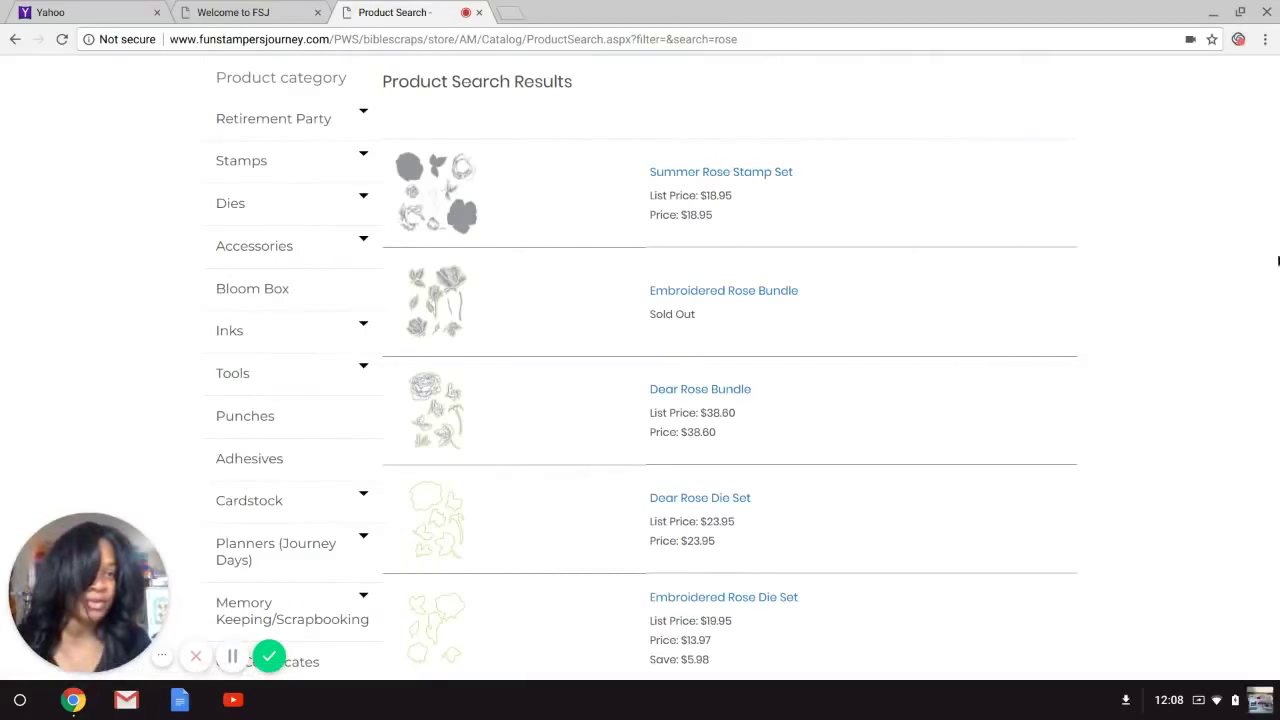
{"action": "left_click_drag", "start_coordinate": [1276, 247], "coordinate": [1276, 321]}
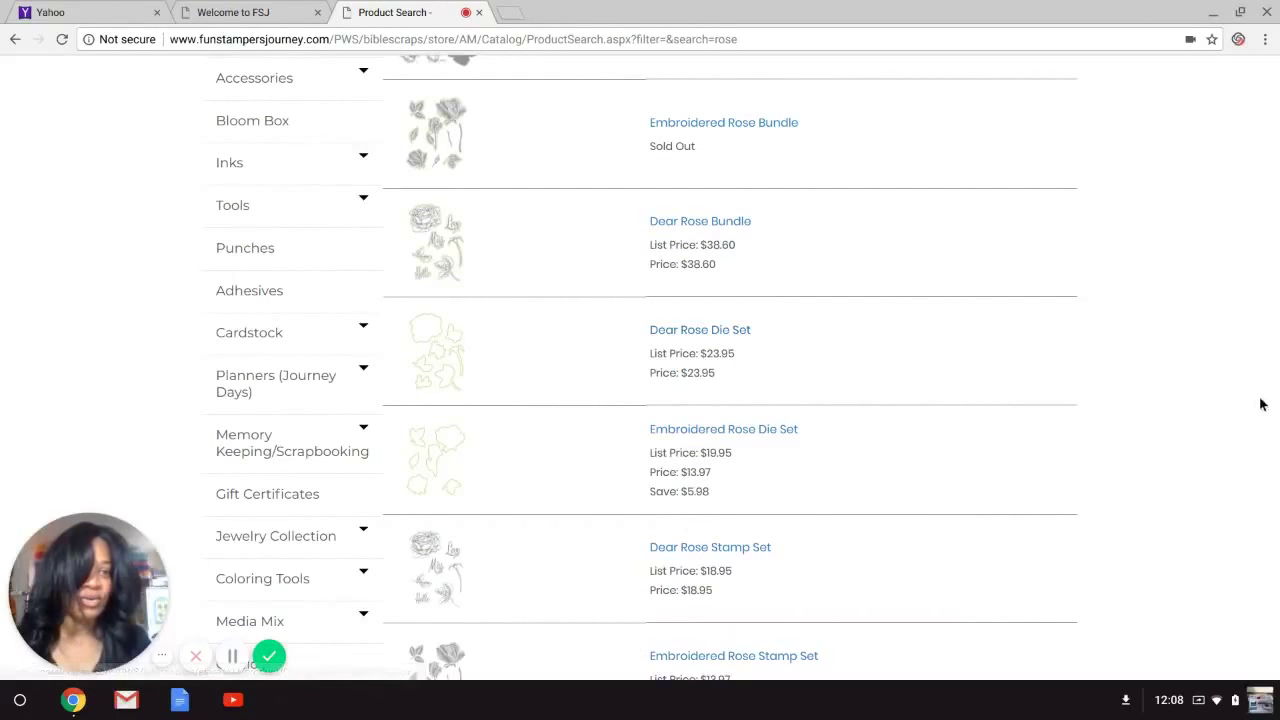
{"action": "left_click_drag", "start_coordinate": [1270, 324], "coordinate": [1270, 428]}
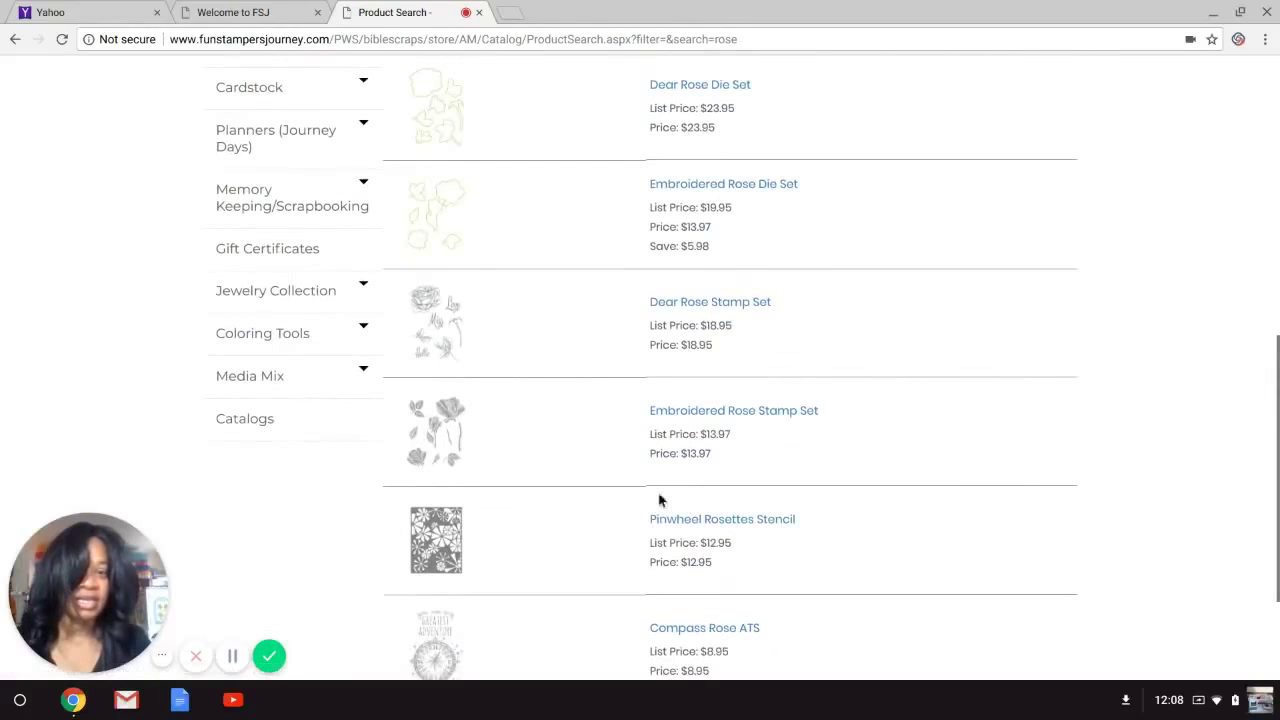
Open the Embroidered Rose Stamp Set and add it ($13.97) to the shopping bag.
{"action": "left_click", "coordinate": [668, 413]}
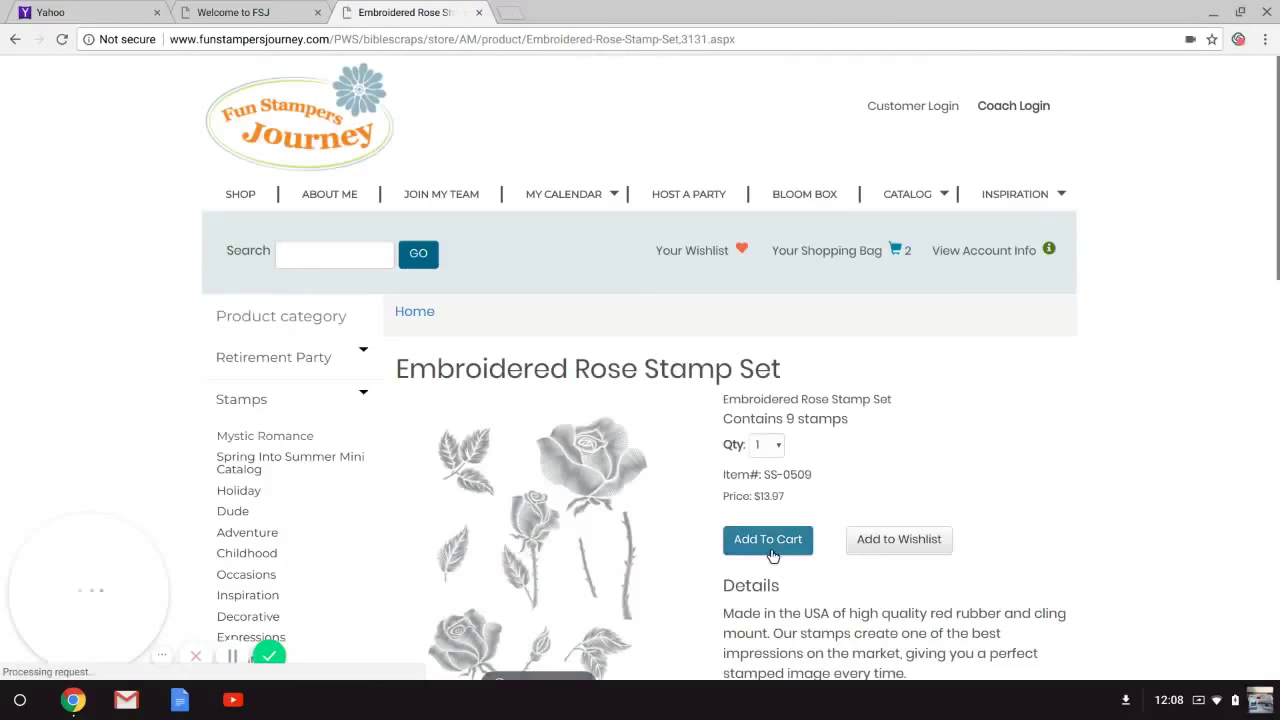
{"action": "left_click", "coordinate": [768, 540]}
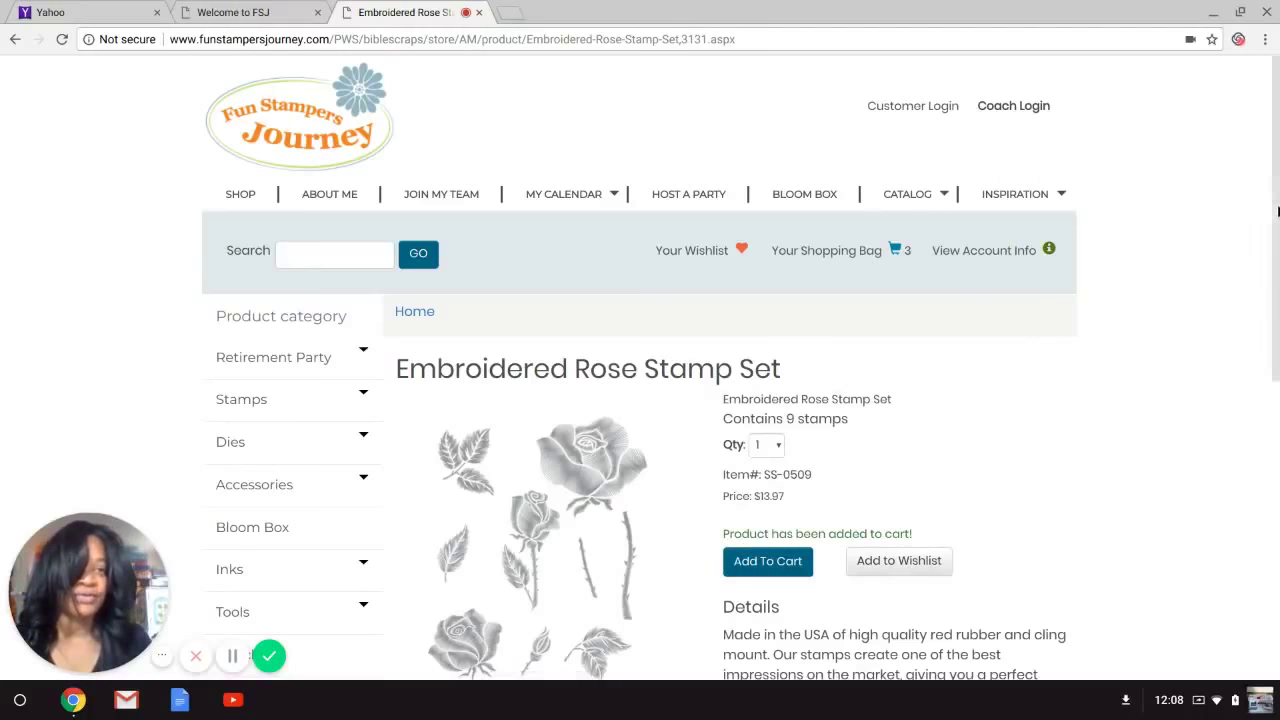
{"action": "scroll", "coordinate": [1270, 214], "scroll_direction": "down", "scroll_amount": 5}
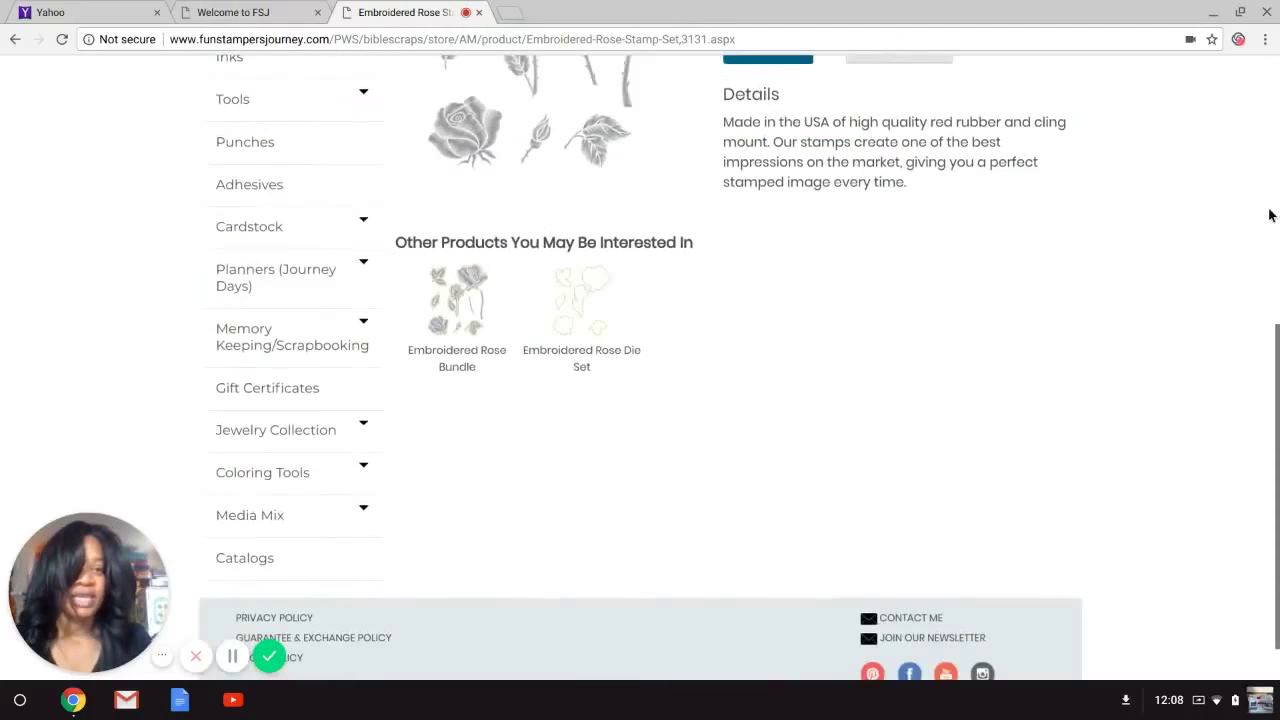
Add the Embroidered Rose Die Set ($13.97) from Other Products, bringing the bag to 4 items.
{"action": "left_click", "coordinate": [581, 317]}
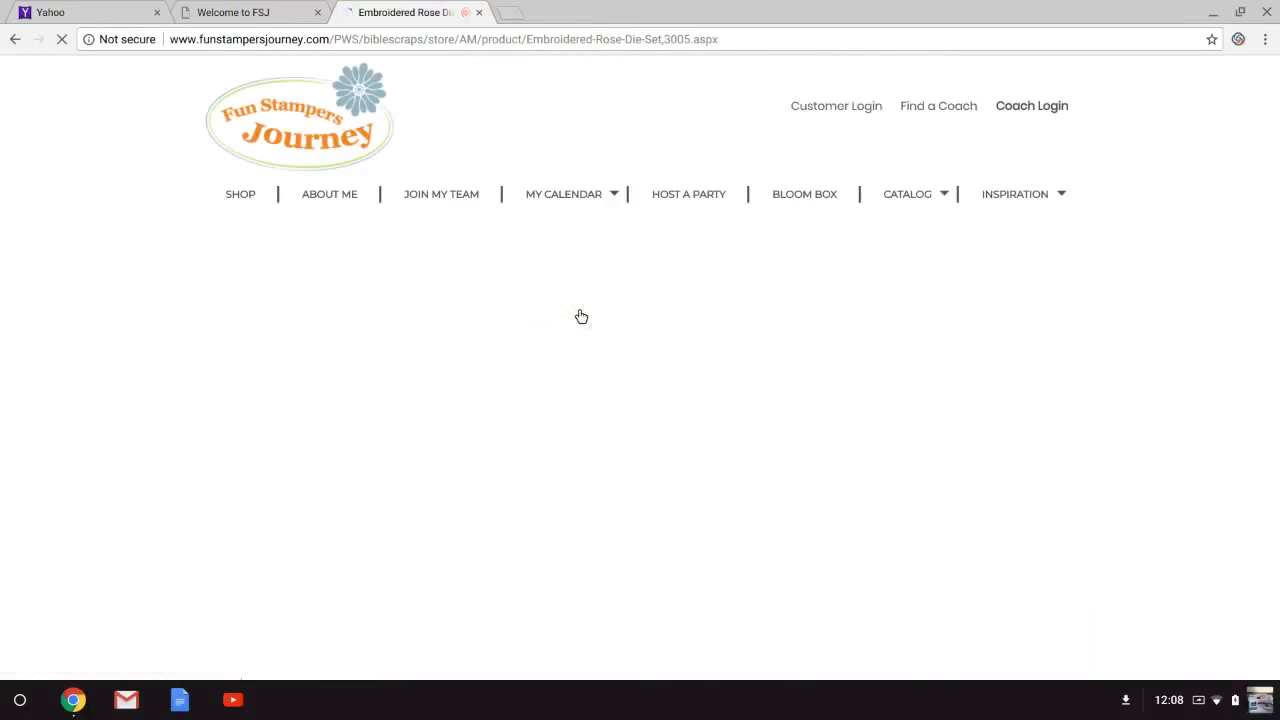
{"action": "scroll", "coordinate": [1277, 121], "scroll_direction": "down", "scroll_amount": 1}
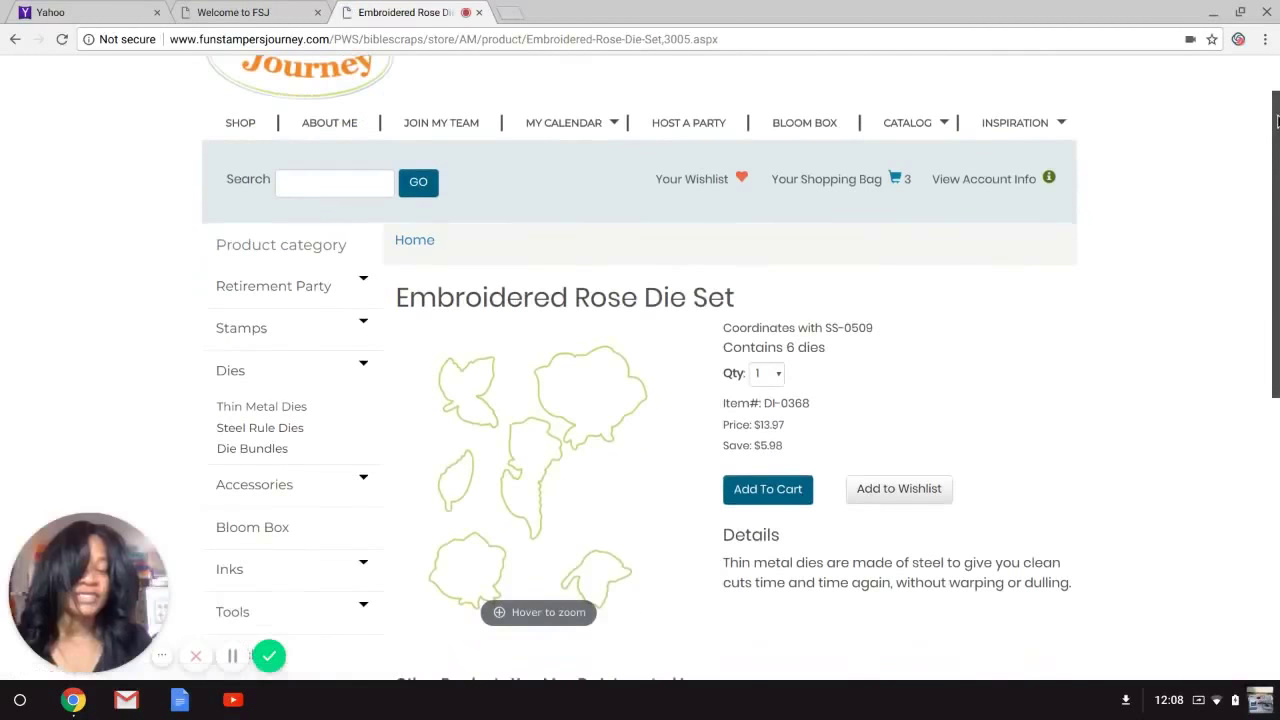
{"action": "scroll", "coordinate": [1277, 121], "scroll_direction": "down", "scroll_amount": 1}
{"action": "scroll", "coordinate": [1277, 188], "scroll_direction": "down", "scroll_amount": 2}
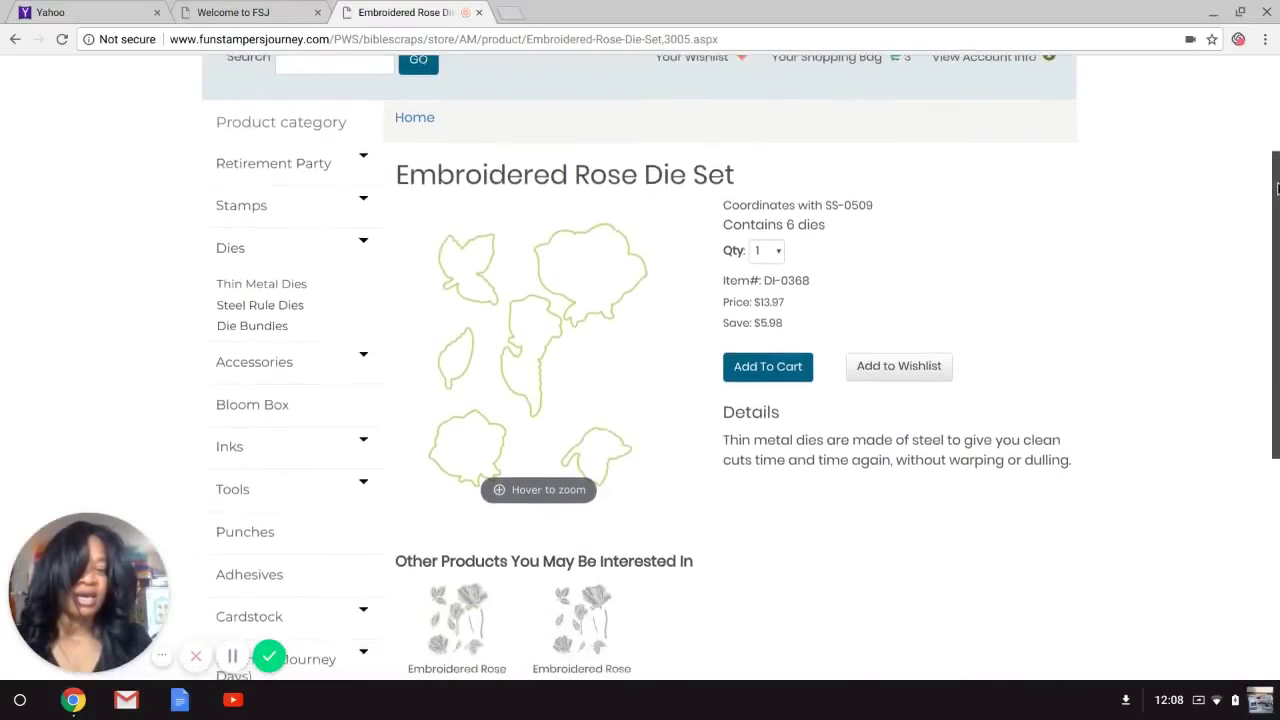
{"action": "scroll", "coordinate": [1277, 188], "scroll_direction": "down", "scroll_amount": 3}
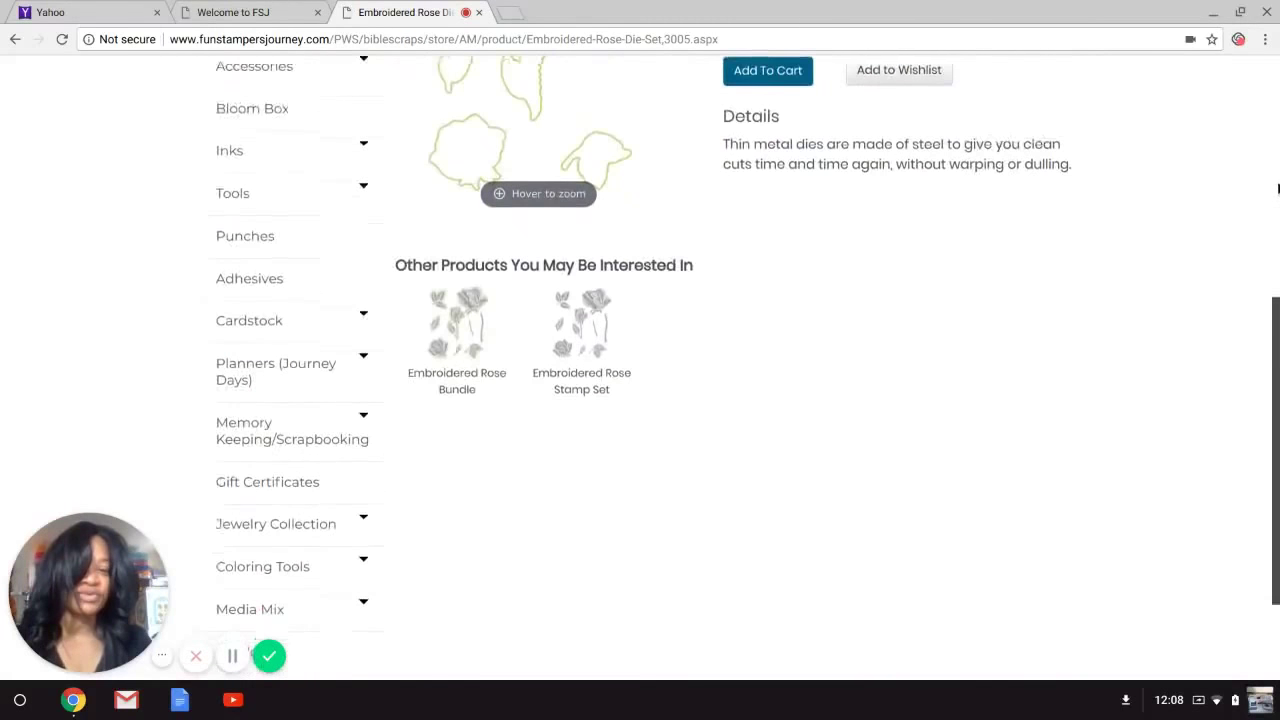
{"action": "scroll", "coordinate": [1277, 188], "scroll_direction": "up", "scroll_amount": 3}
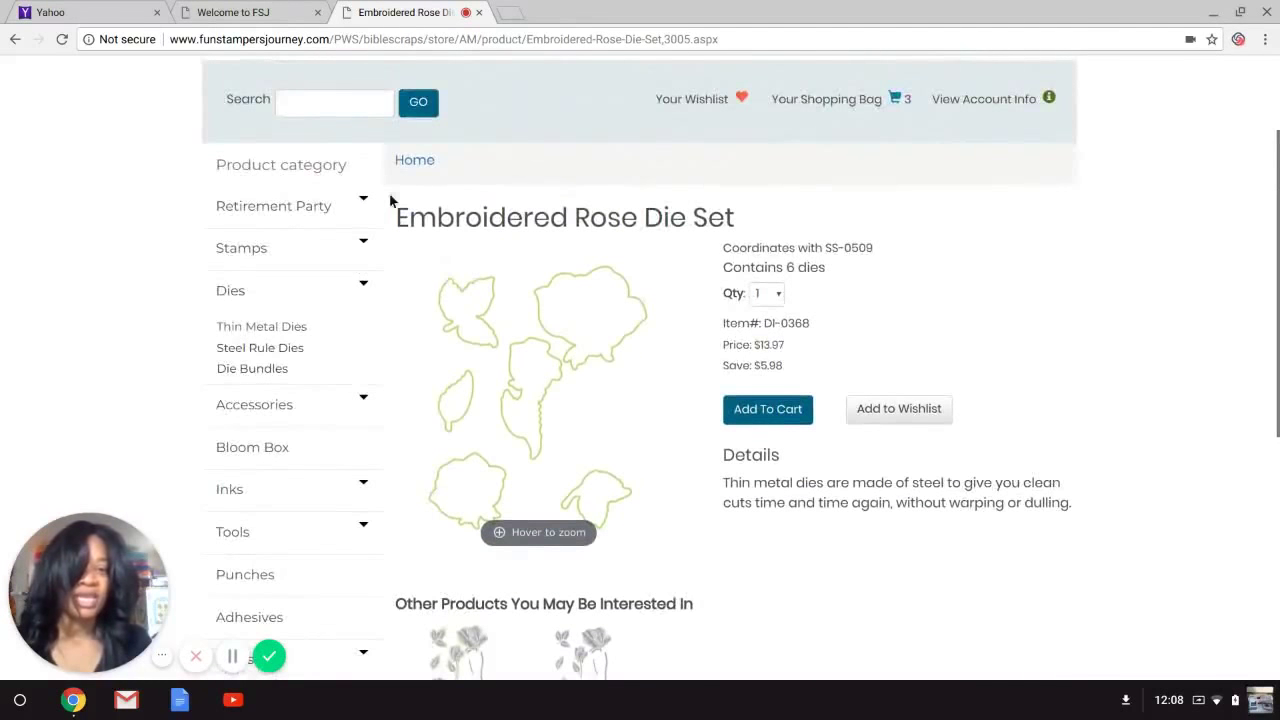
{"action": "left_click", "coordinate": [785, 413]}
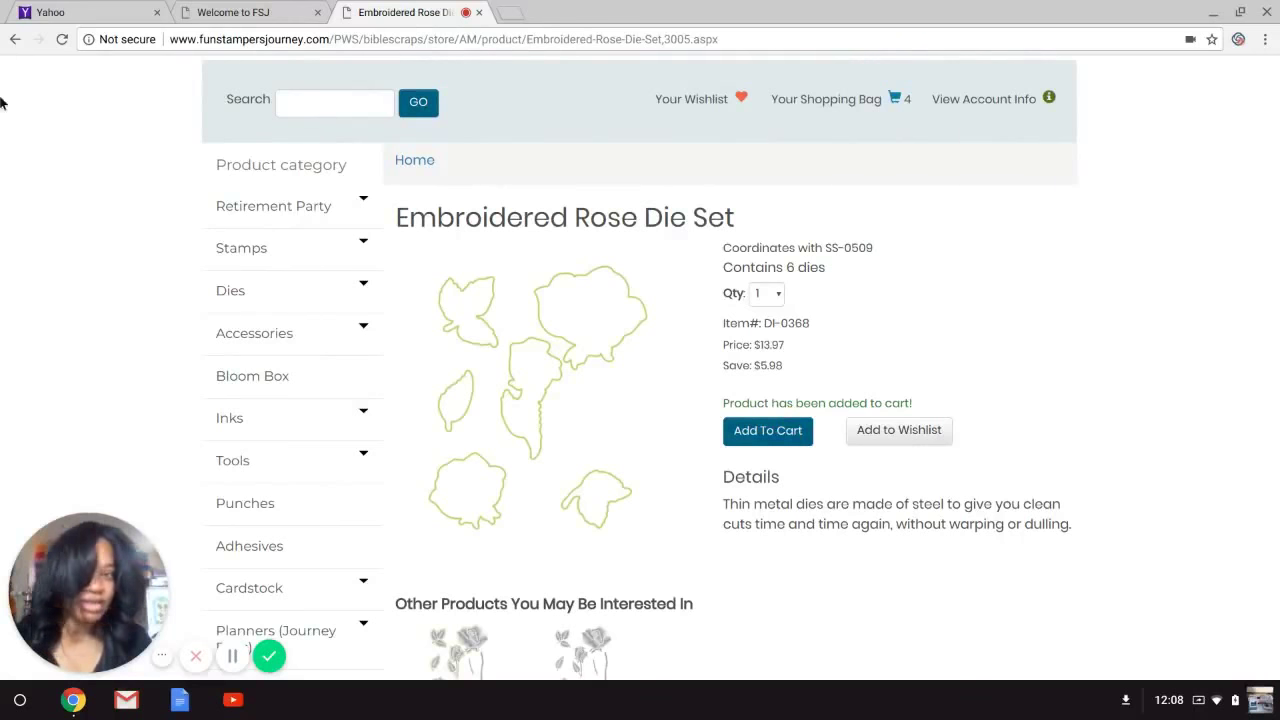
Expand the Retirement Party category in the sidebar.
{"action": "left_click_drag", "start_coordinate": [1278, 110], "coordinate": [1278, 122]}
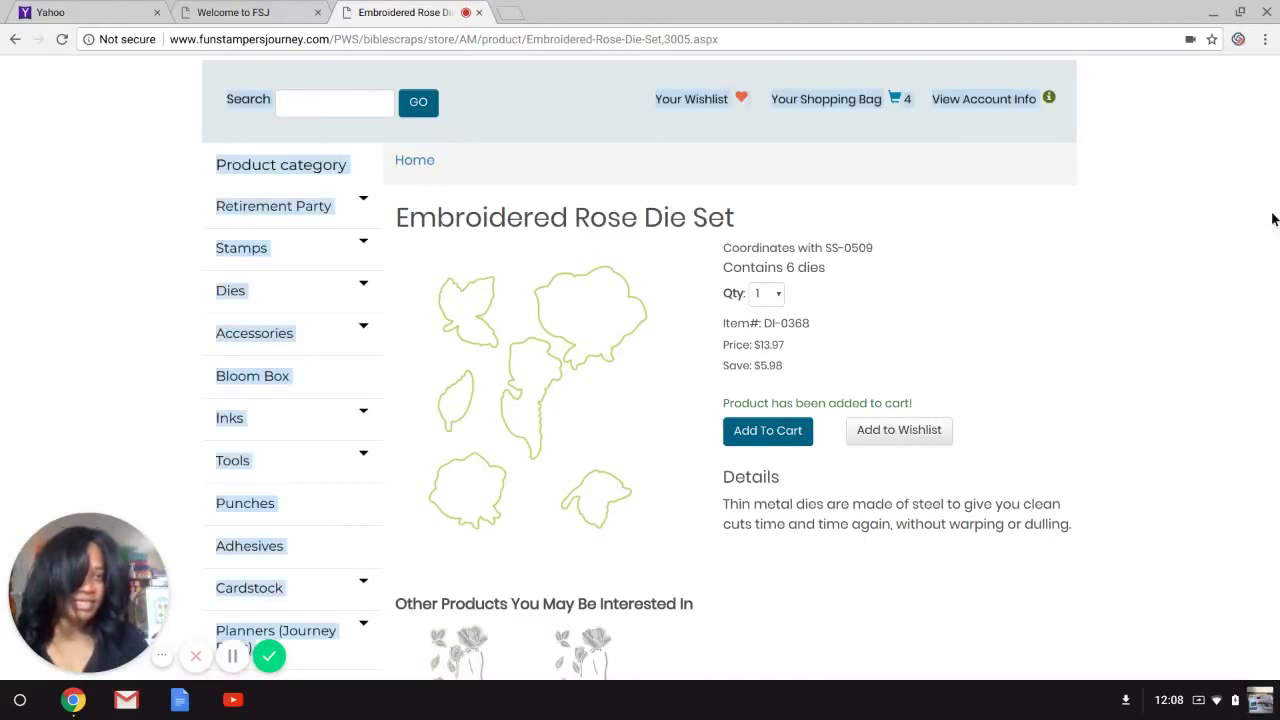
{"action": "scroll", "coordinate": [1274, 294], "scroll_direction": "up", "scroll_amount": 3}
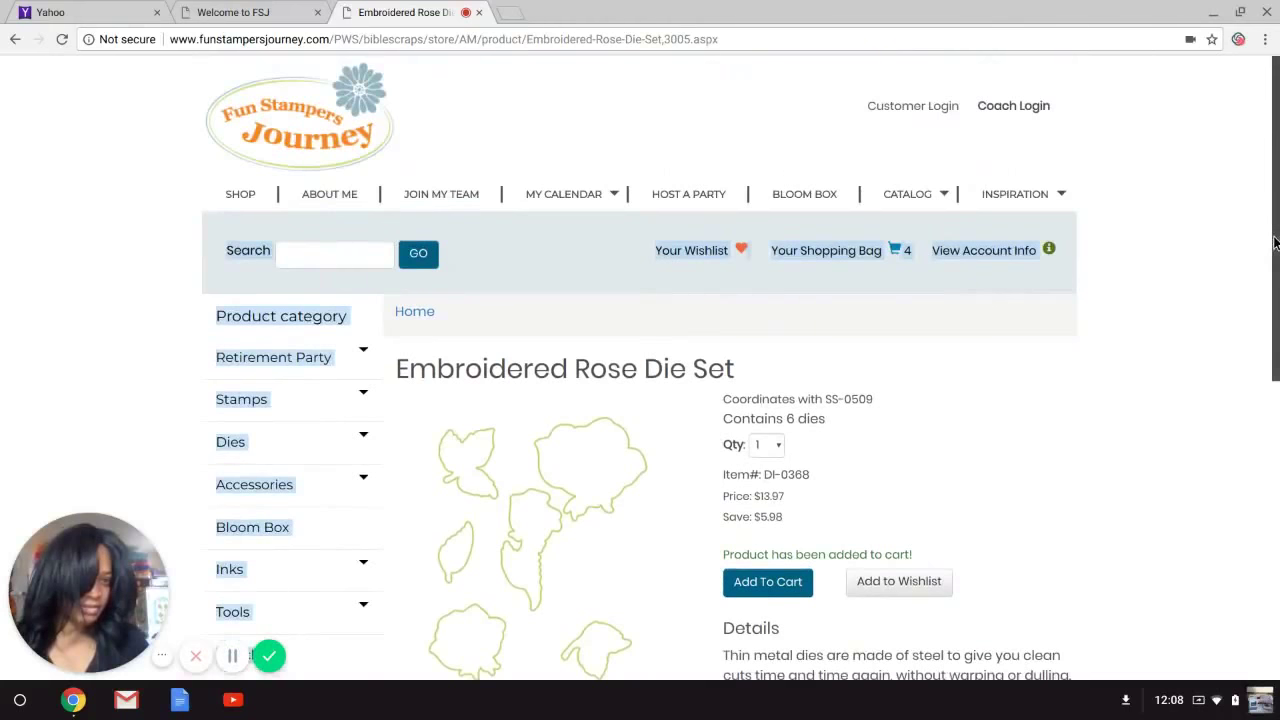
{"action": "scroll", "coordinate": [1275, 242], "scroll_direction": "down", "scroll_amount": 1}
{"action": "scroll", "coordinate": [1275, 242], "scroll_direction": "up", "scroll_amount": 1}
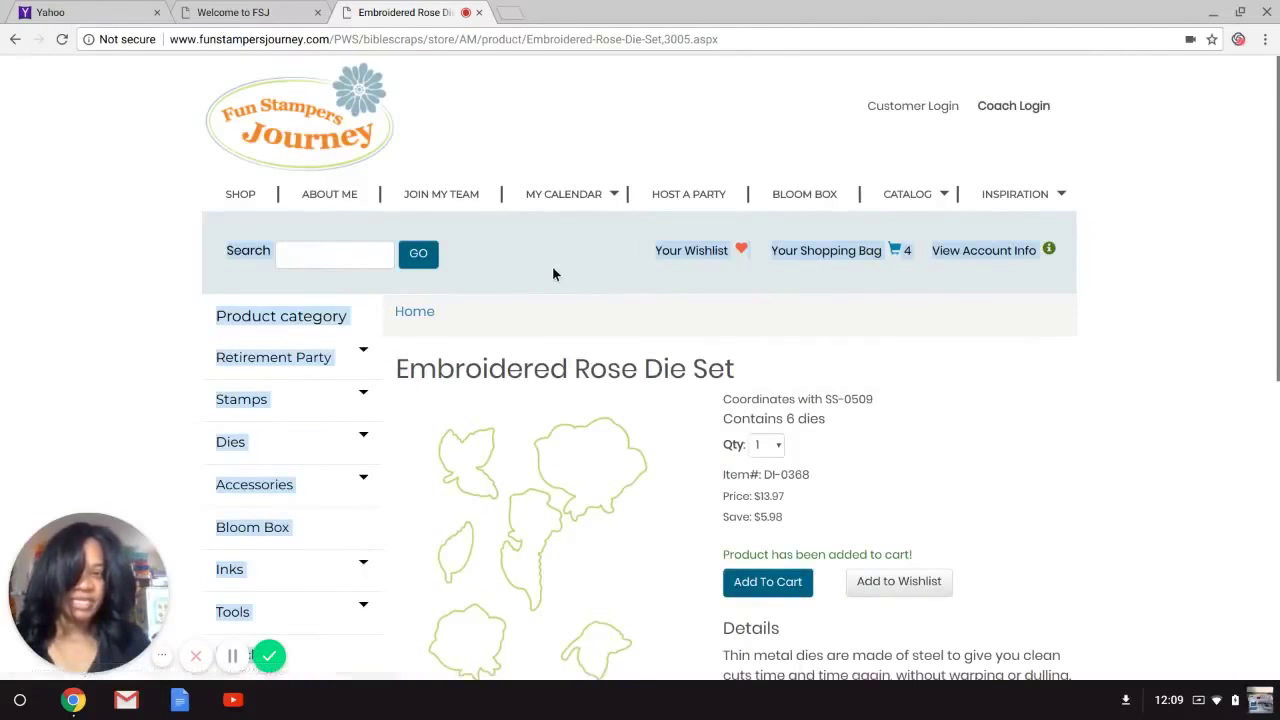
{"action": "left_click", "coordinate": [199, 364]}
{"action": "left_click", "coordinate": [227, 367]}
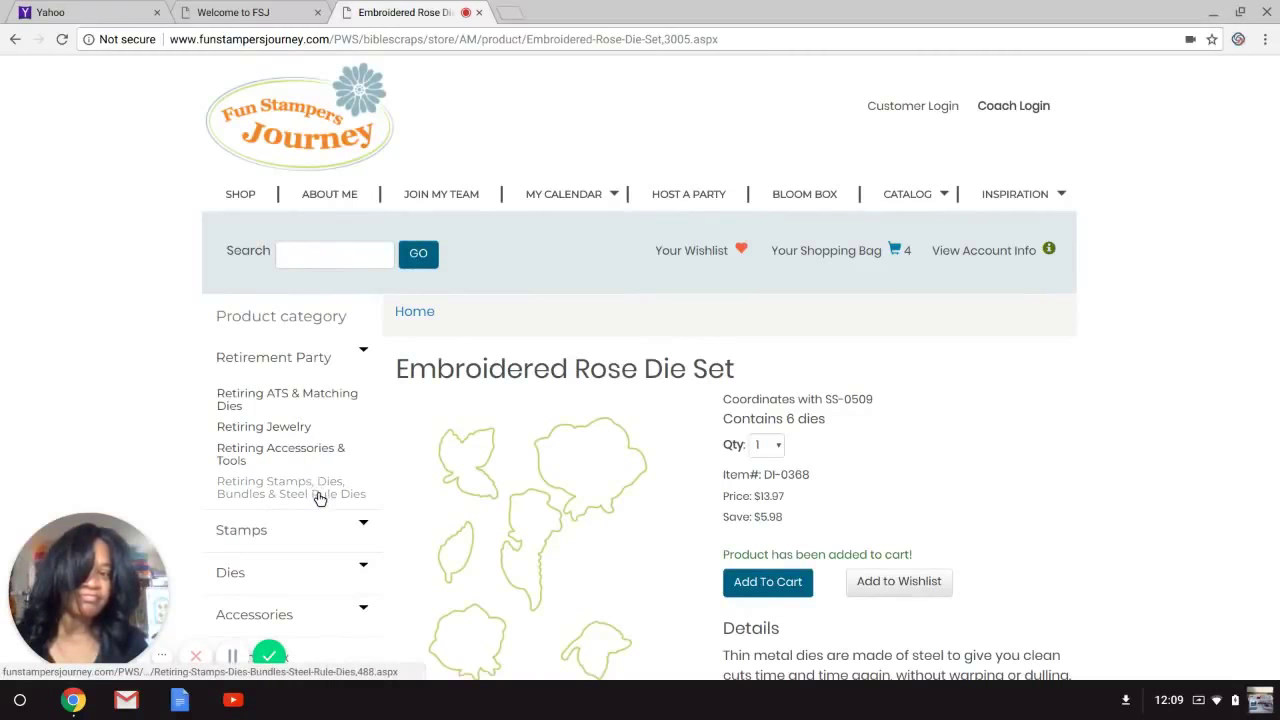
Open the Retiring ATS & Matching Dies listing and enter quantity 2 for Dream Catcher ATS.
{"action": "left_click", "coordinate": [300, 400]}
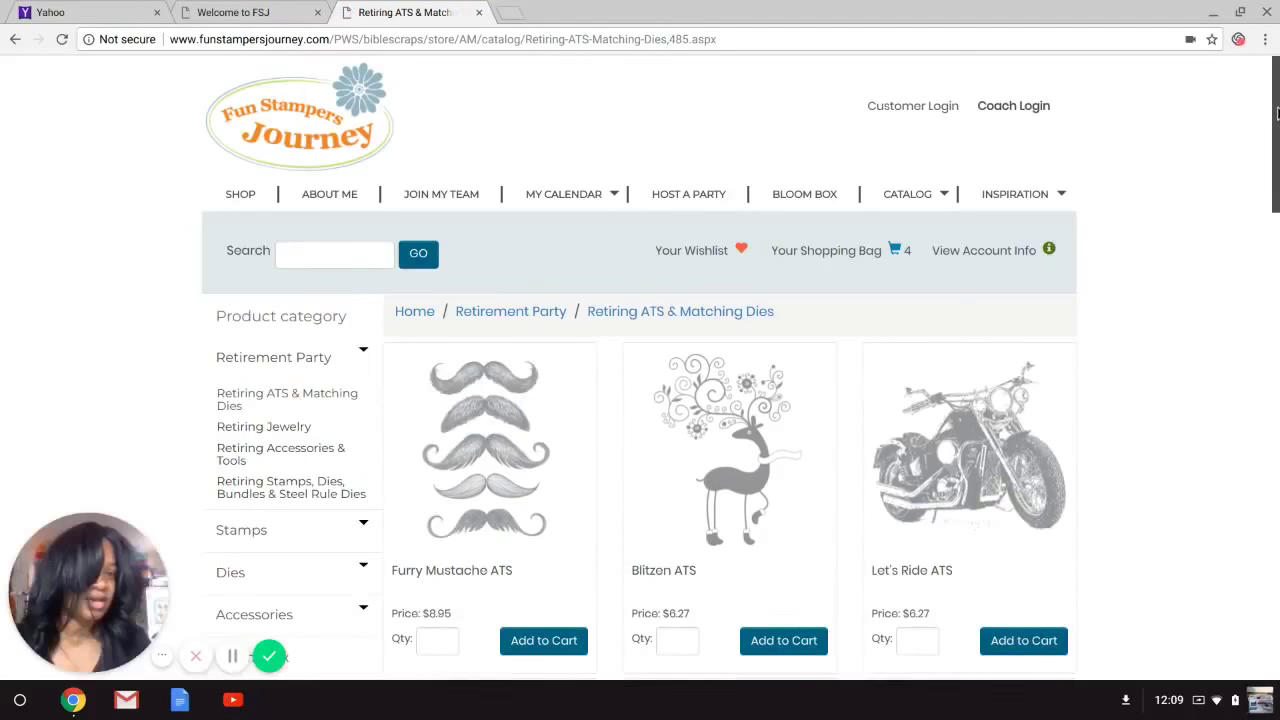
{"action": "scroll", "coordinate": [1277, 113], "scroll_direction": "down", "scroll_amount": 2}
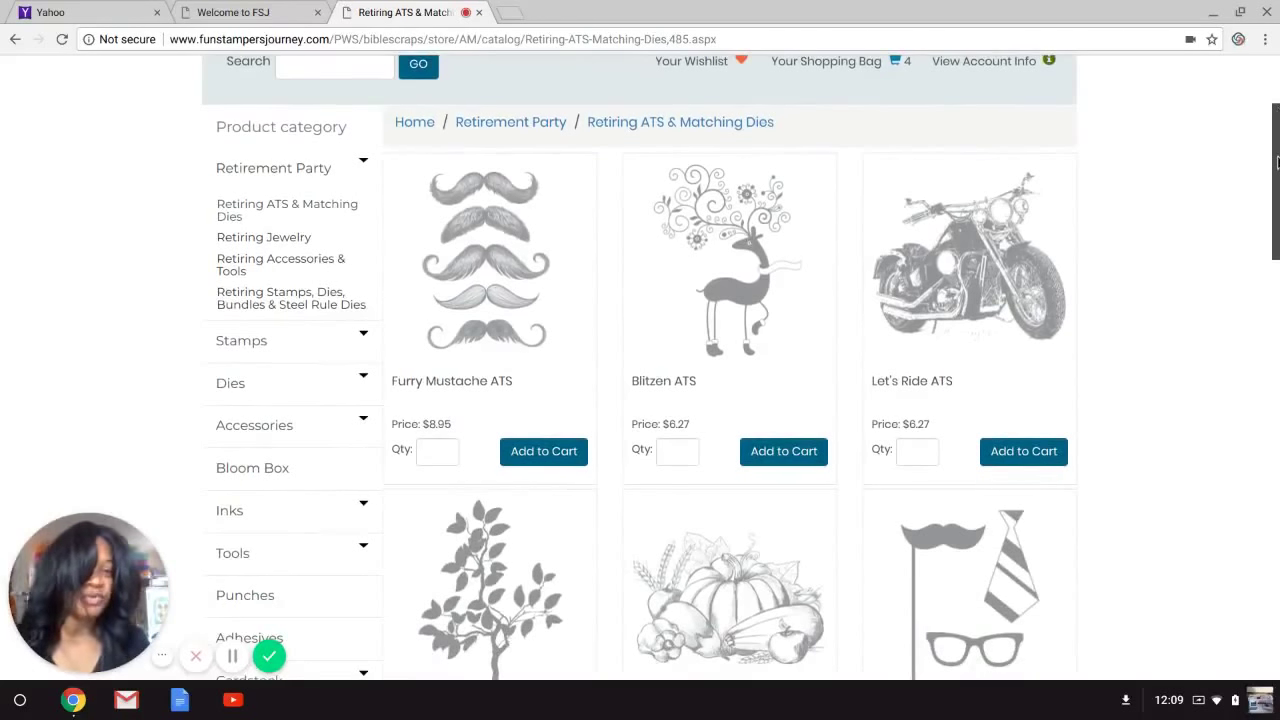
{"action": "scroll", "coordinate": [1277, 162], "scroll_direction": "down", "scroll_amount": 1}
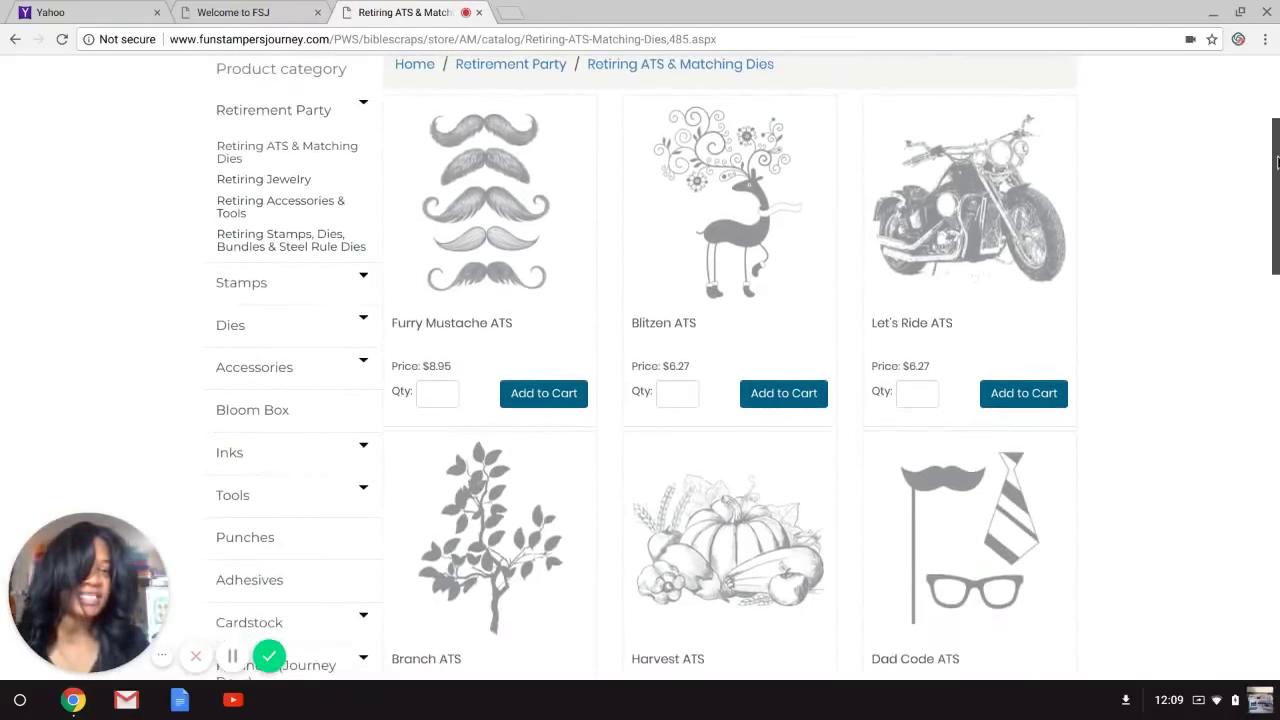
{"action": "scroll", "coordinate": [1277, 162], "scroll_direction": "down", "scroll_amount": 3}
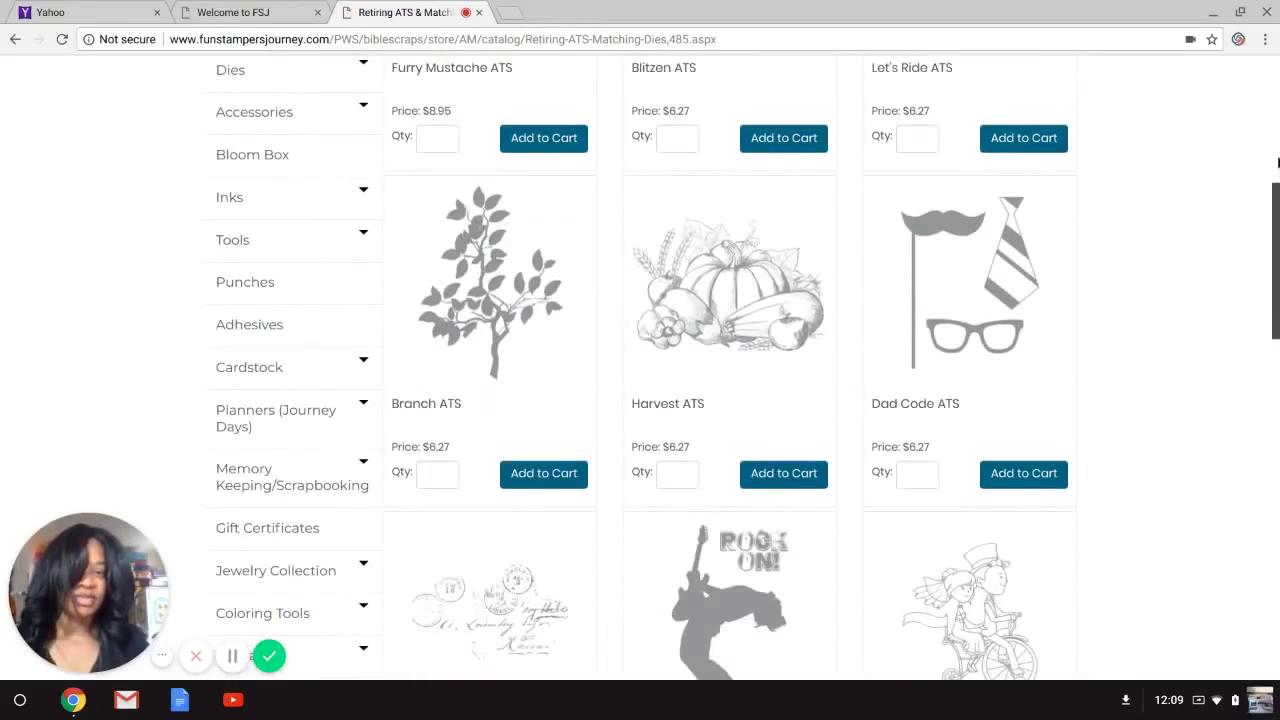
{"action": "scroll", "coordinate": [1277, 162], "scroll_direction": "down", "scroll_amount": 2}
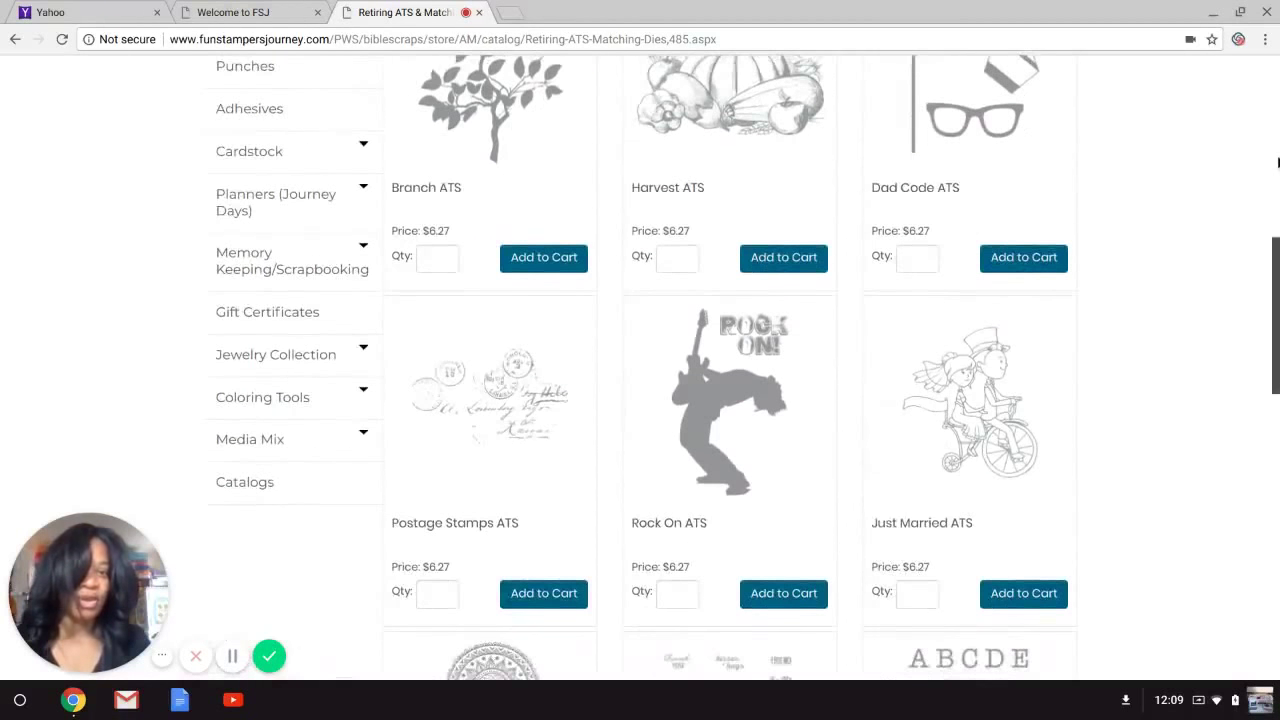
{"action": "scroll", "coordinate": [1277, 162], "scroll_direction": "up", "scroll_amount": 5}
{"action": "scroll", "coordinate": [1277, 195], "scroll_direction": "down", "scroll_amount": 10}
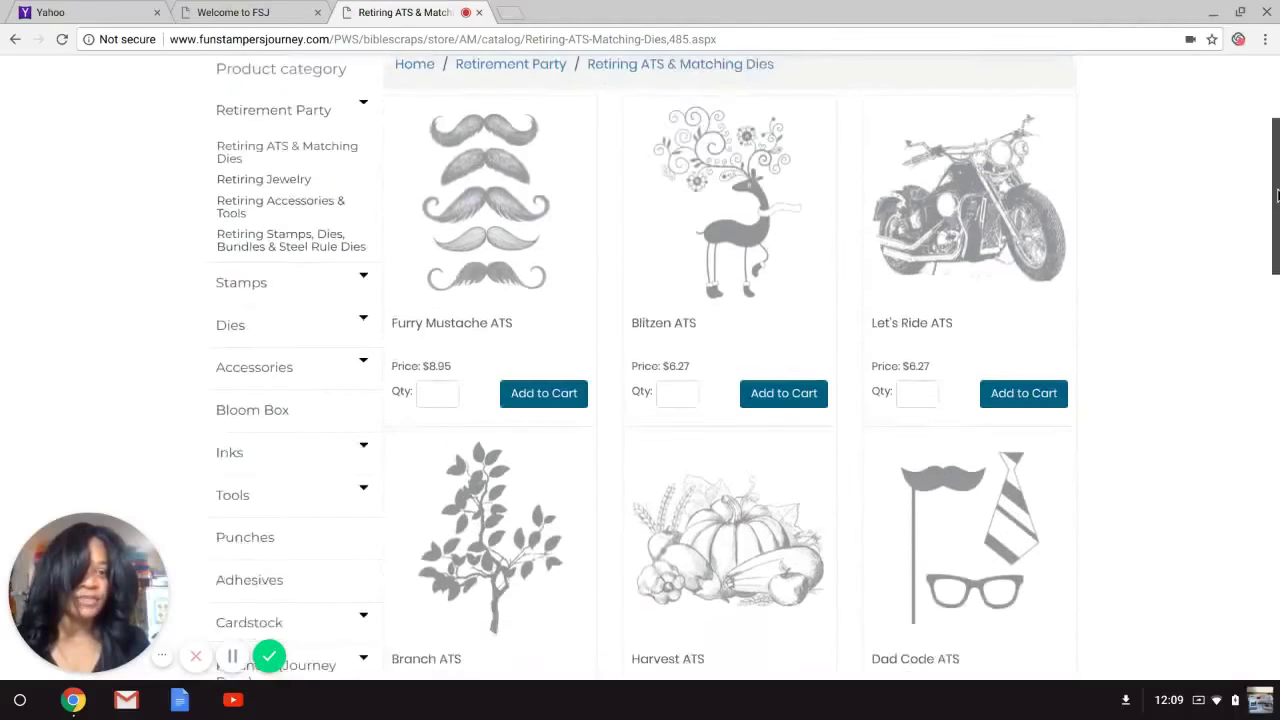
{"action": "scroll", "coordinate": [1263, 366], "scroll_direction": "up", "scroll_amount": 2}
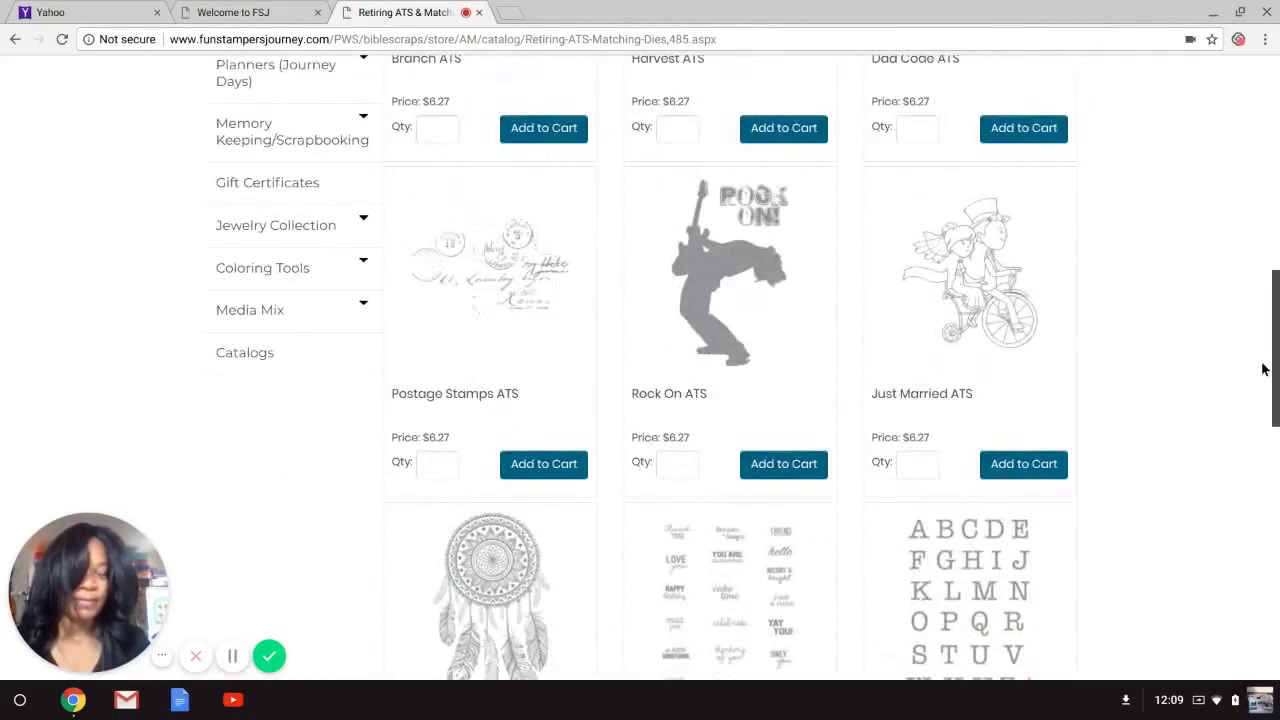
{"action": "scroll", "coordinate": [1263, 366], "scroll_direction": "down", "scroll_amount": 2}
{"action": "left_click", "coordinate": [444, 515]}
{"action": "scroll", "coordinate": [444, 515], "scroll_direction": "up", "scroll_amount": 1}
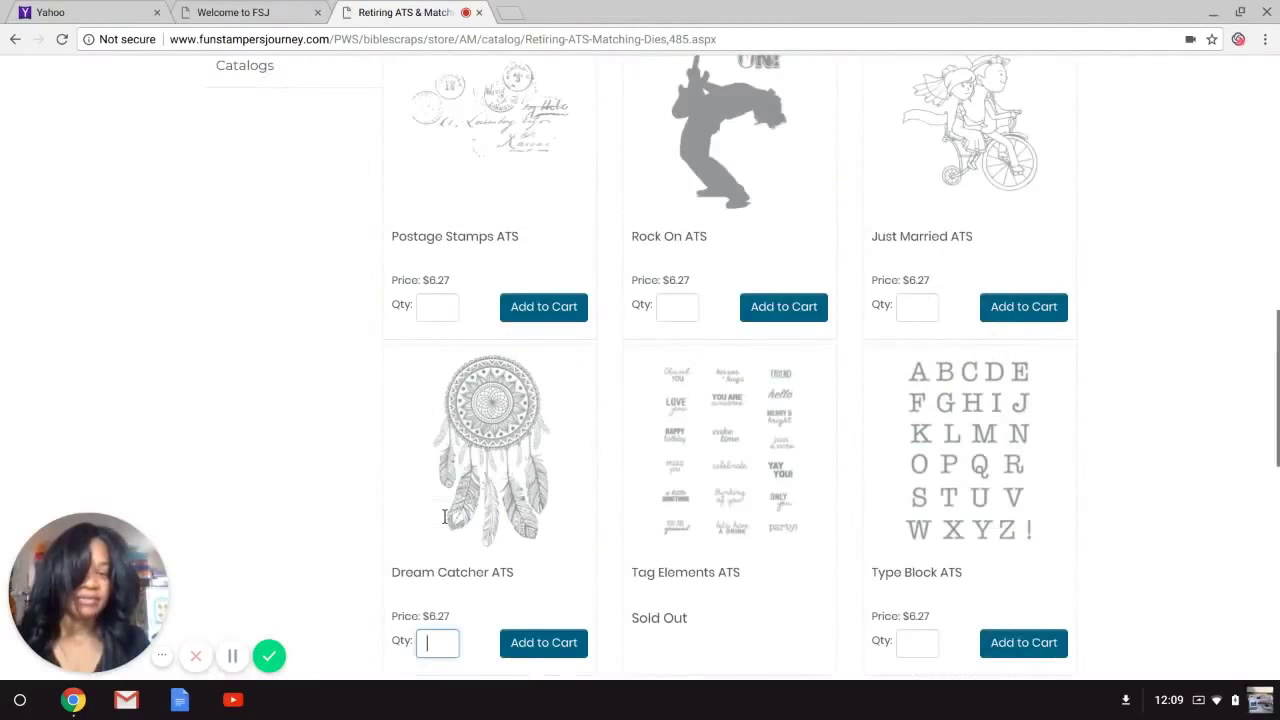
{"action": "type", "text": "2"}
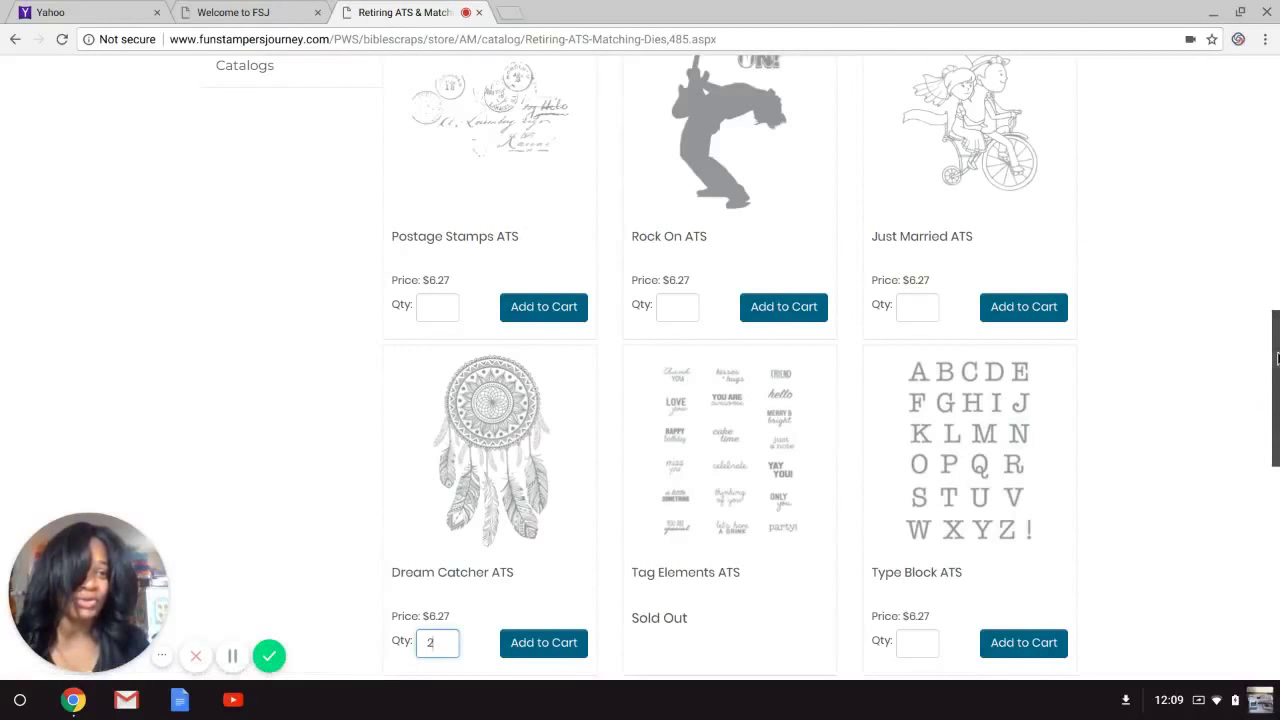
Enter quantity 1 for Winter Fred ATS further down the list.
{"action": "scroll", "coordinate": [991, 334], "scroll_direction": "down", "scroll_amount": 2}
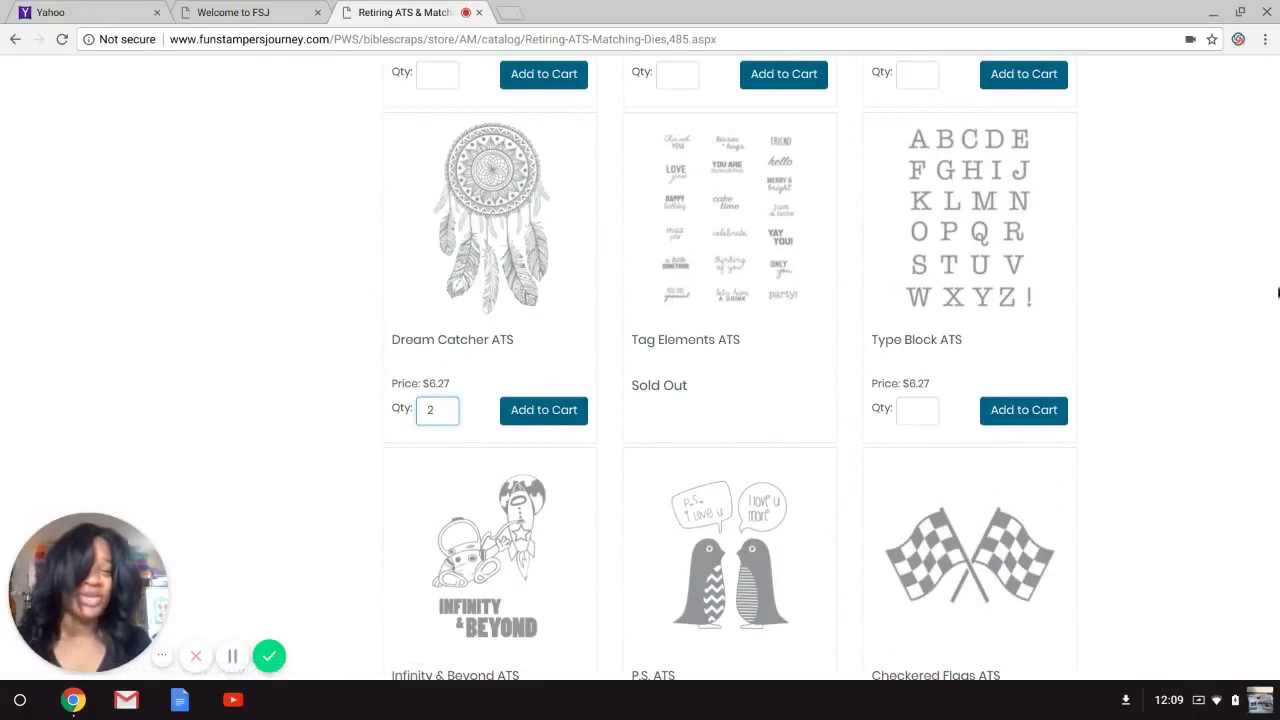
{"action": "scroll", "coordinate": [1278, 408], "scroll_direction": "down", "scroll_amount": 4}
{"action": "scroll", "coordinate": [1278, 408], "scroll_direction": "down", "scroll_amount": 2}
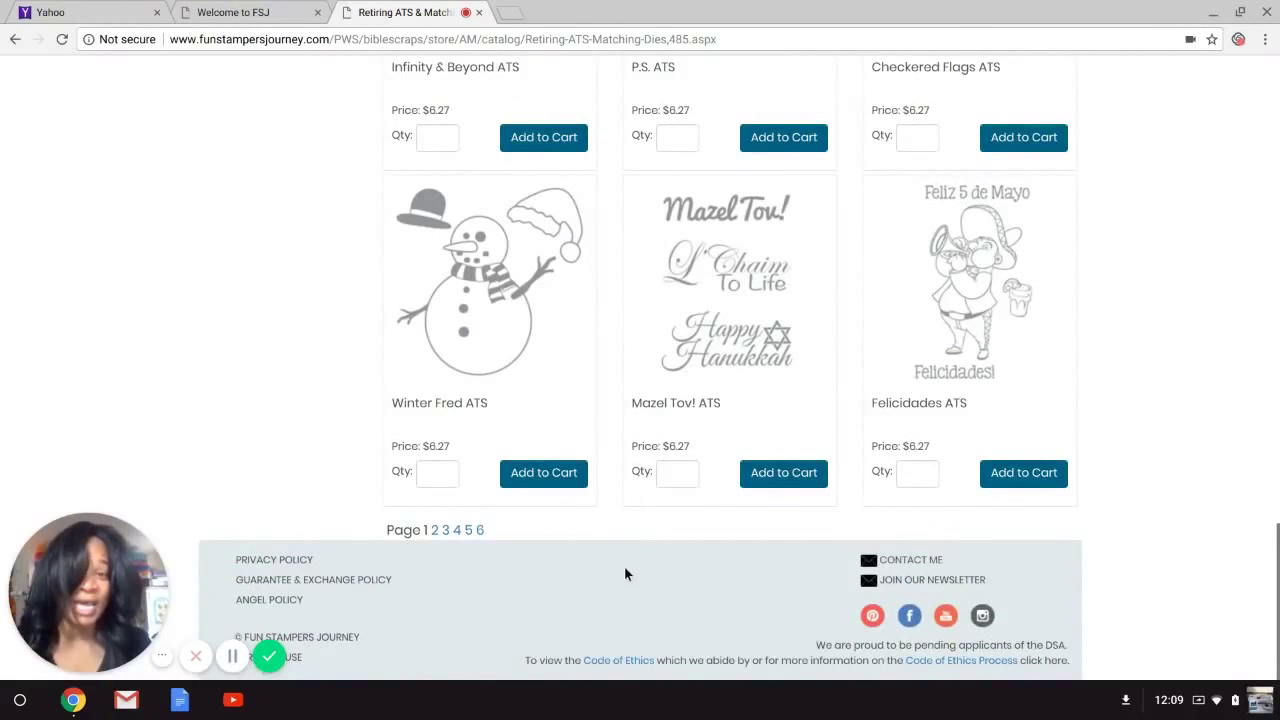
{"action": "left_click", "coordinate": [429, 479]}
{"action": "type", "text": "1"}
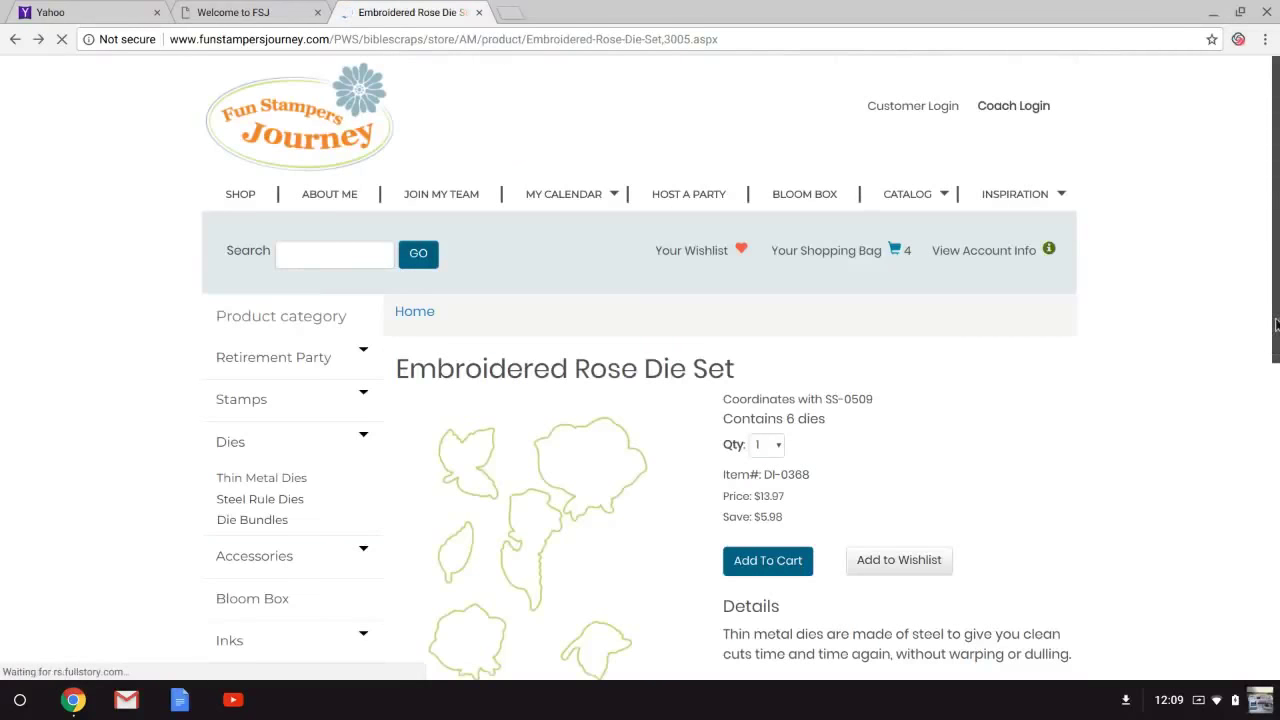
Go back to the Embroidered Rose Stamp Set page.
{"action": "scroll", "coordinate": [1276, 340], "scroll_direction": "down", "scroll_amount": 4}
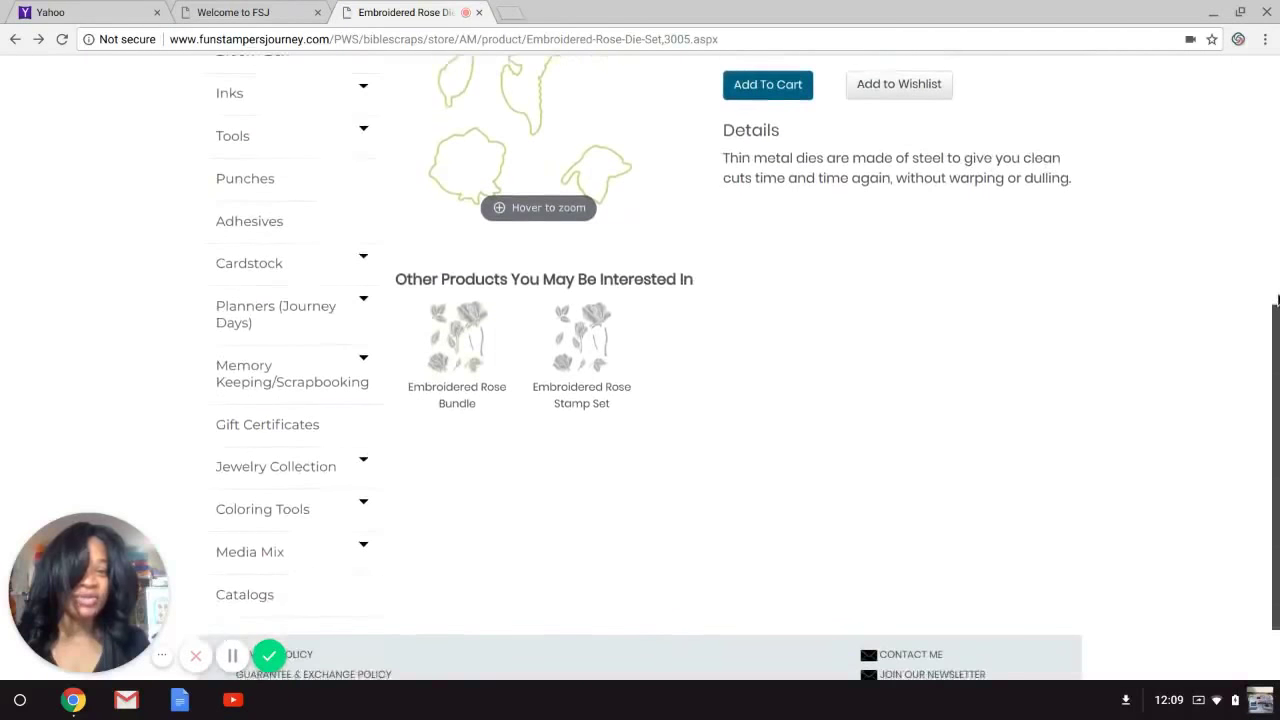
{"action": "scroll", "coordinate": [1266, 463], "scroll_direction": "up", "scroll_amount": 5}
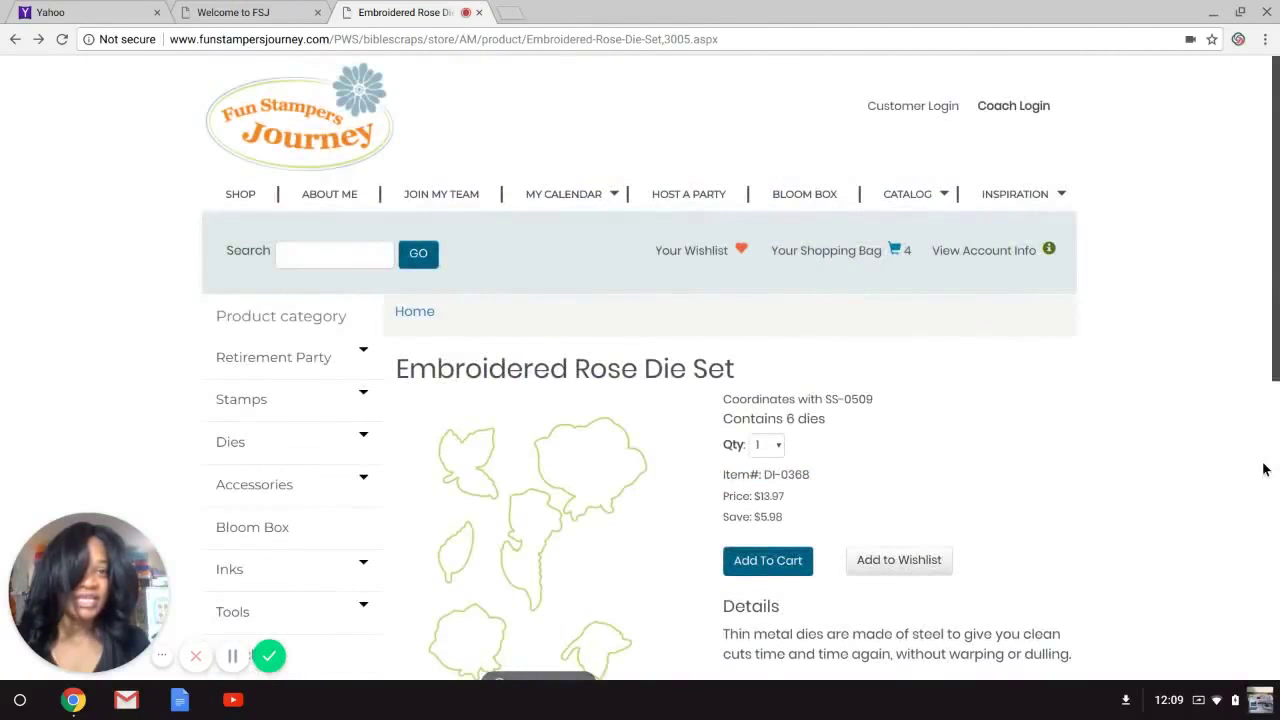
{"action": "scroll", "coordinate": [1266, 466], "scroll_direction": "down", "scroll_amount": 2}
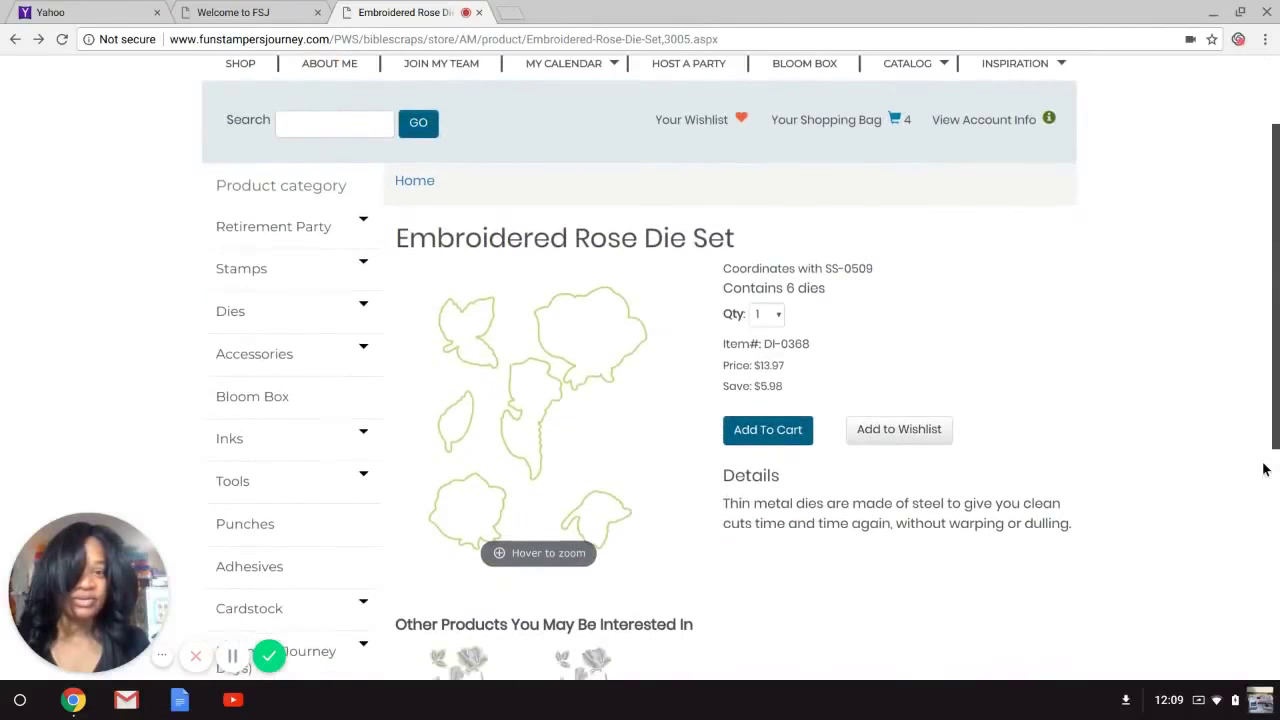
{"action": "left_click", "coordinate": [16, 41]}
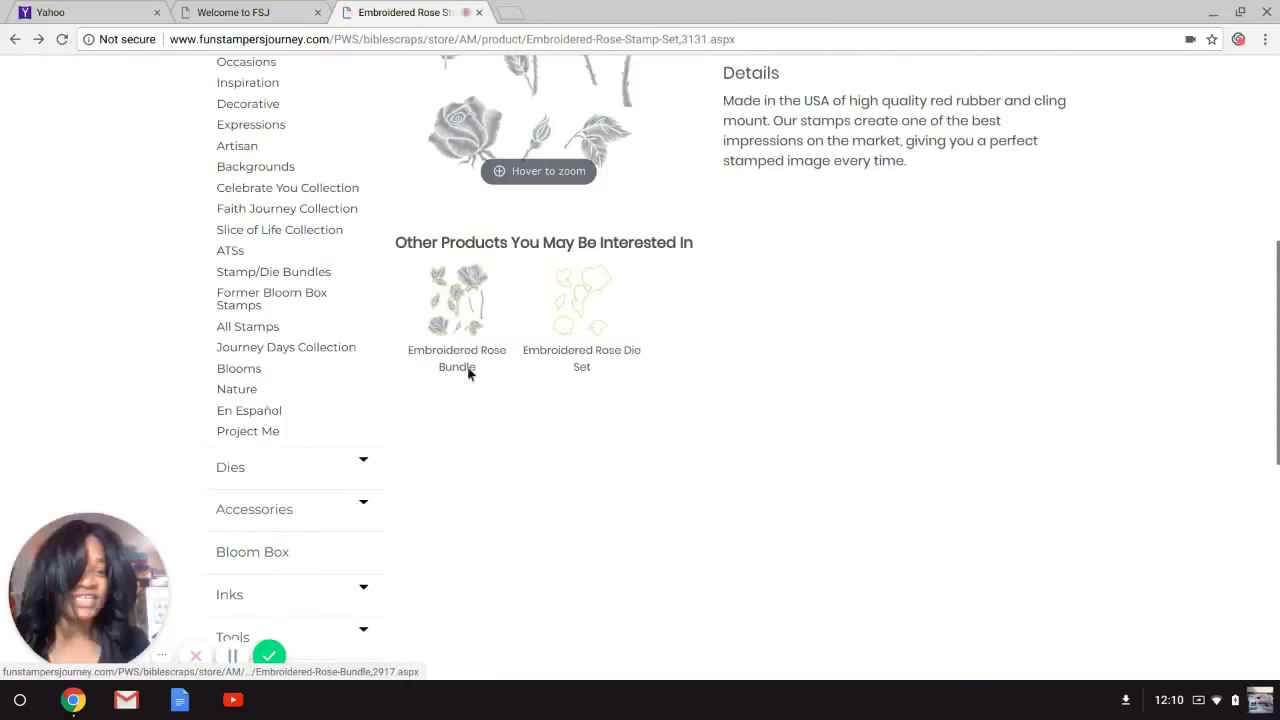
Browse the stamp set page and open the Mystic Romance stamp collection.
{"action": "scroll", "coordinate": [1276, 460], "scroll_direction": "up", "scroll_amount": 3}
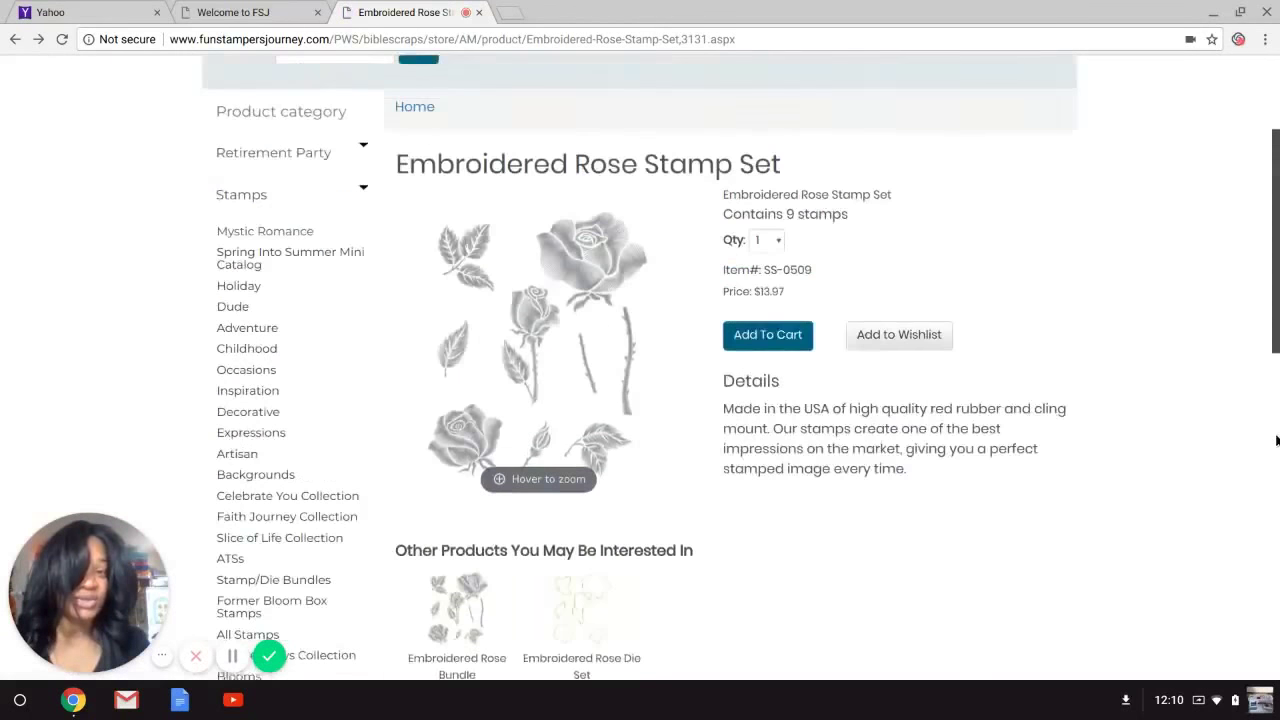
{"action": "scroll", "coordinate": [1276, 440], "scroll_direction": "up", "scroll_amount": 2}
{"action": "scroll", "coordinate": [1078, 250], "scroll_direction": "down", "scroll_amount": 2}
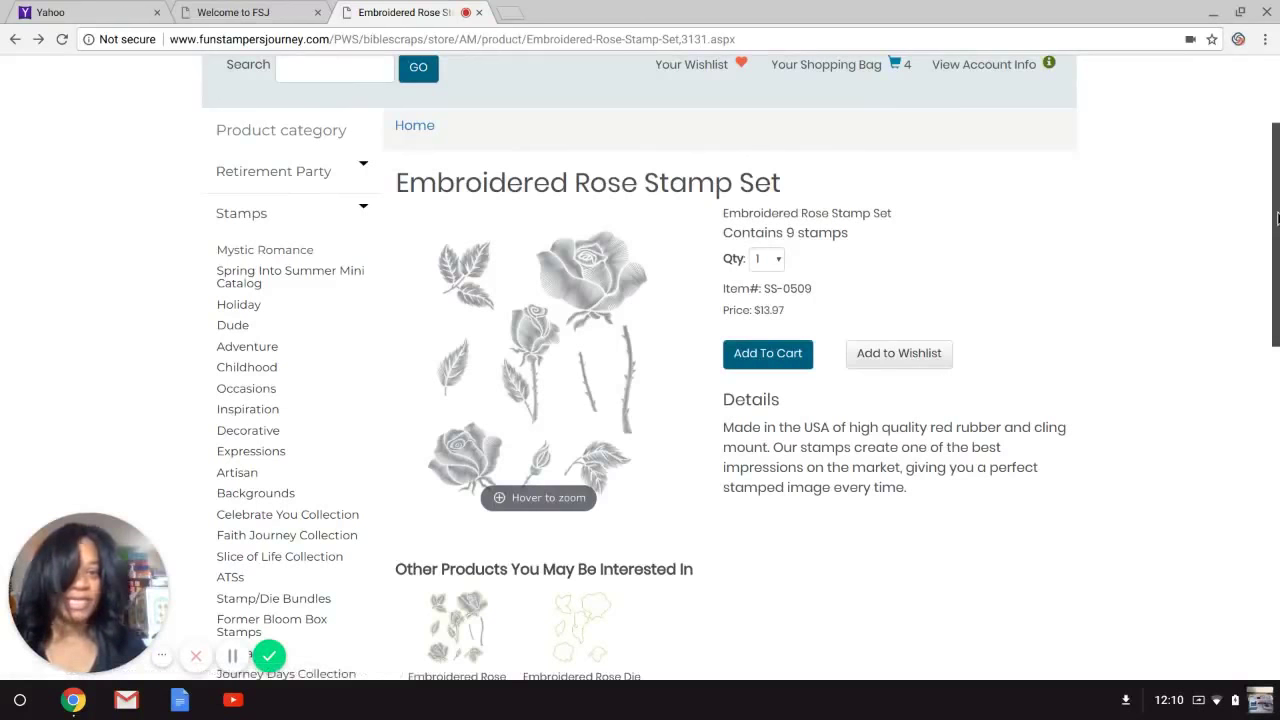
{"action": "scroll", "coordinate": [1277, 218], "scroll_direction": "down", "scroll_amount": 2}
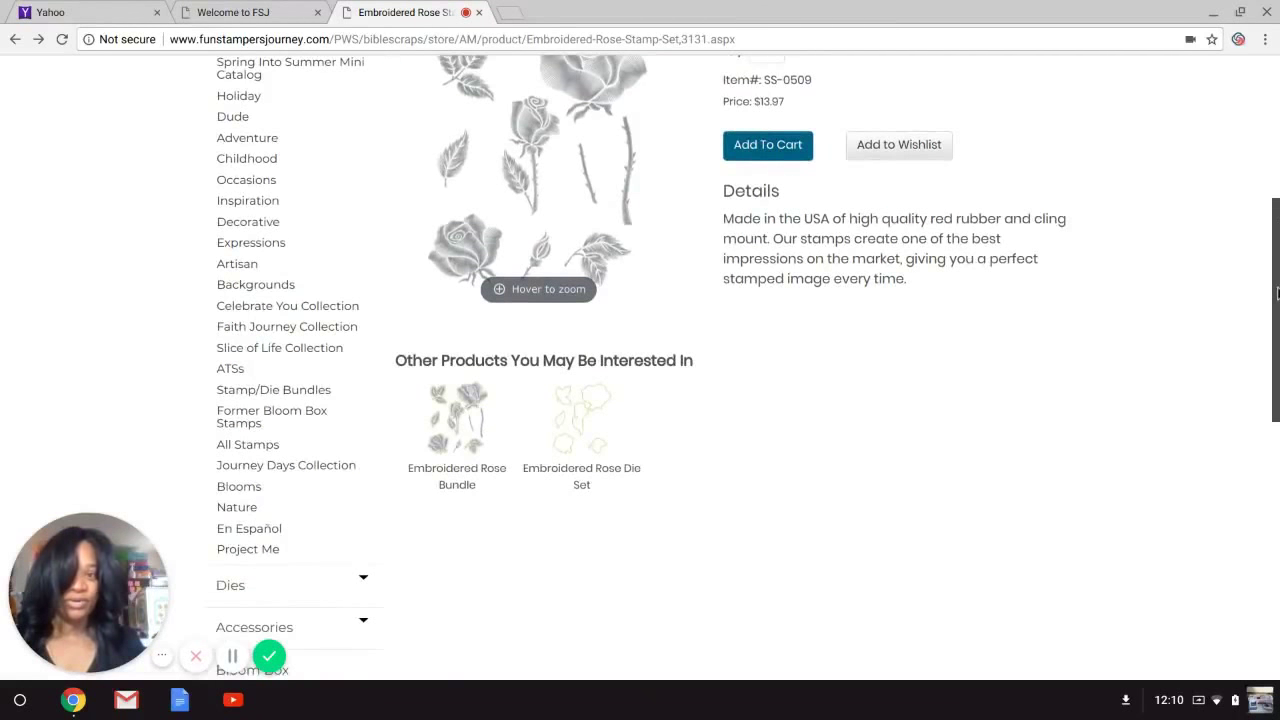
{"action": "scroll", "coordinate": [1277, 291], "scroll_direction": "up", "scroll_amount": 1}
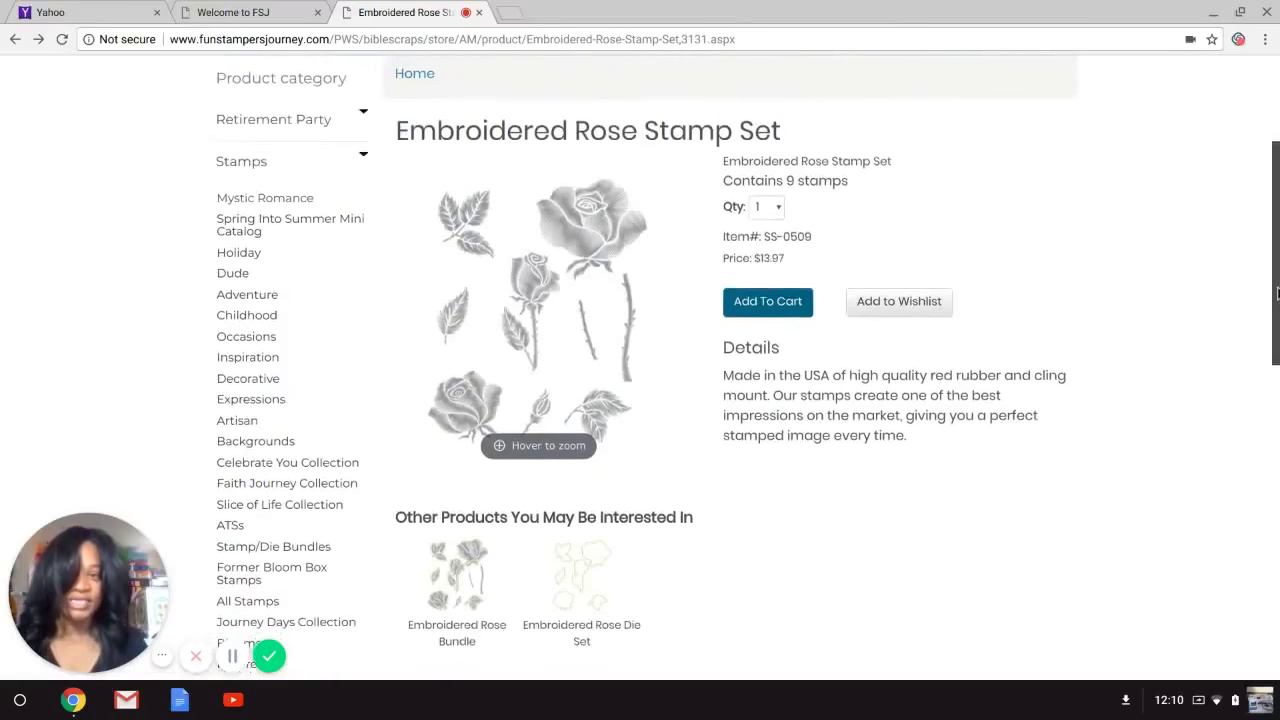
{"action": "scroll", "coordinate": [1277, 291], "scroll_direction": "down", "scroll_amount": 1}
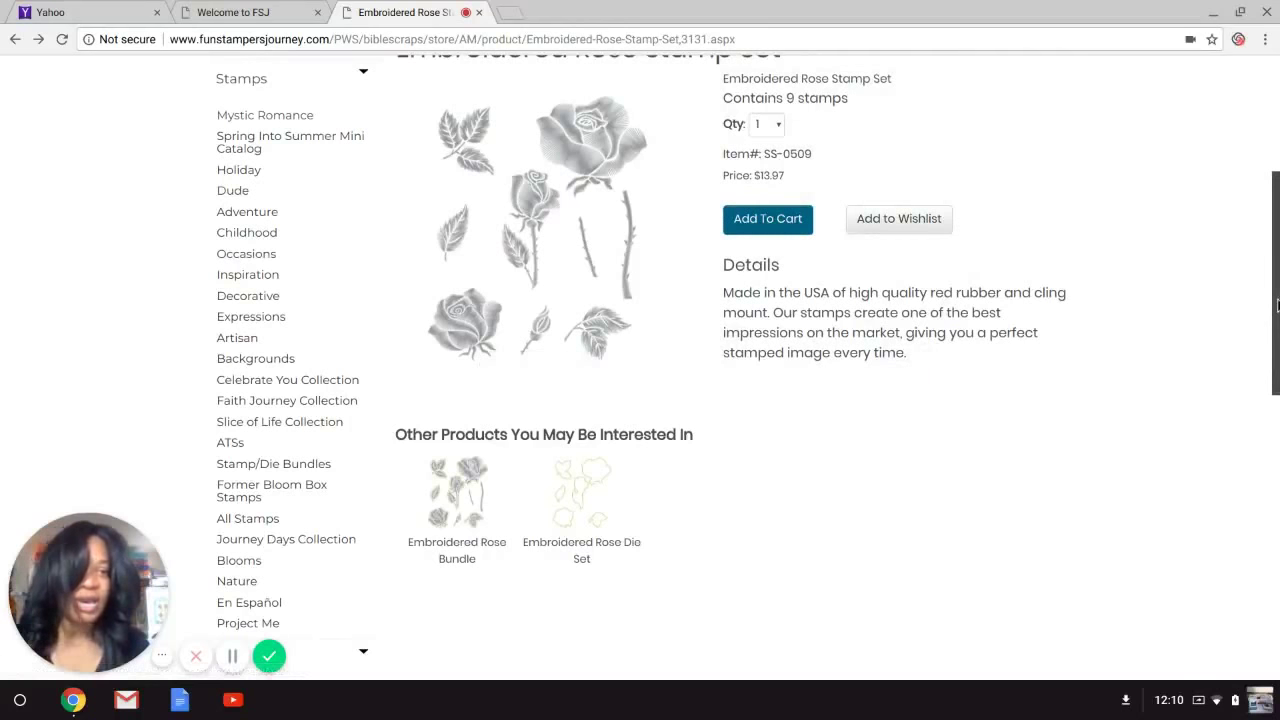
{"action": "scroll", "coordinate": [1277, 305], "scroll_direction": "up", "scroll_amount": 1}
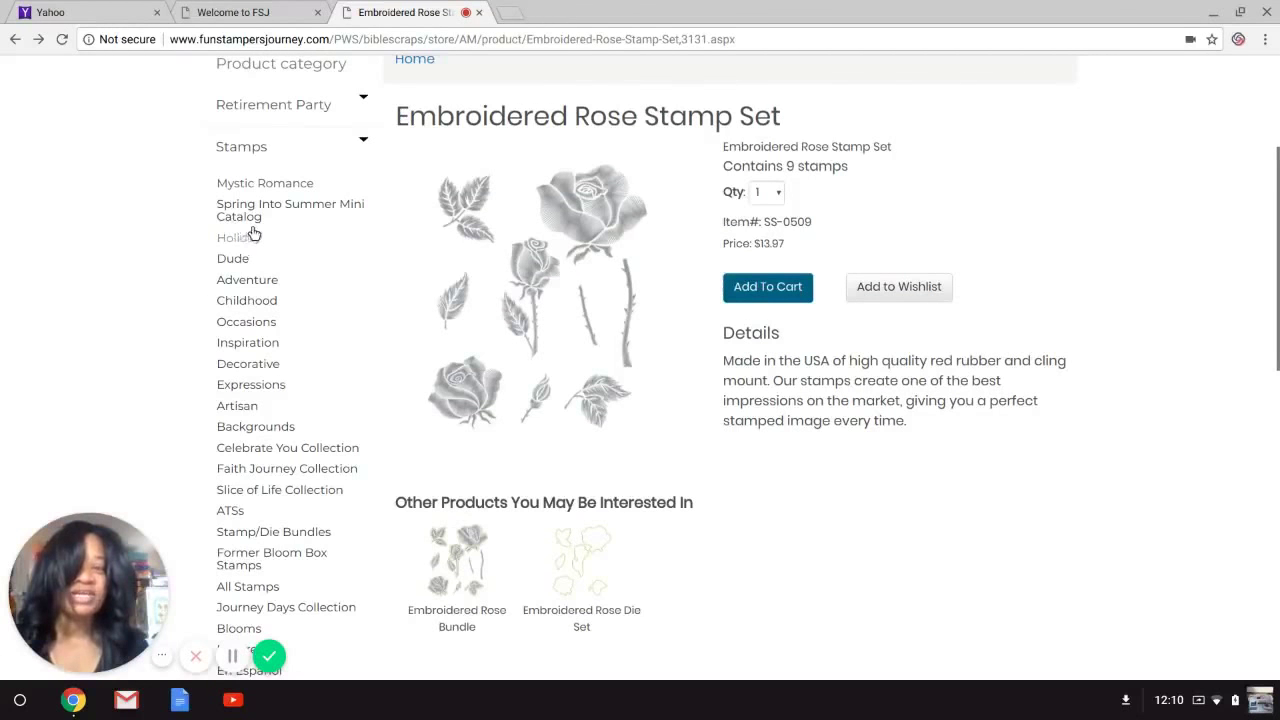
{"action": "left_click", "coordinate": [271, 193]}
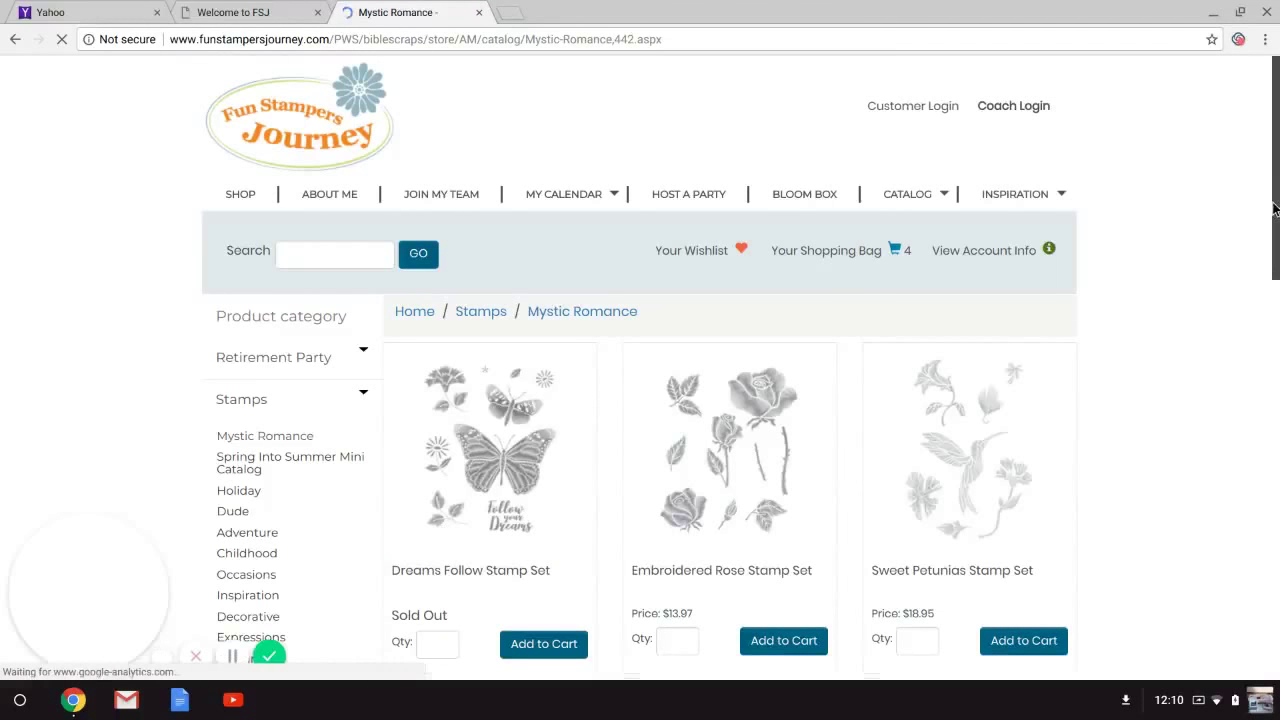
Enter quantity 1 for the Tiger Bonsai, Stitched Dreams and Stitched Elegance stamp sets.
{"action": "scroll", "coordinate": [1274, 204], "scroll_direction": "down", "scroll_amount": 2}
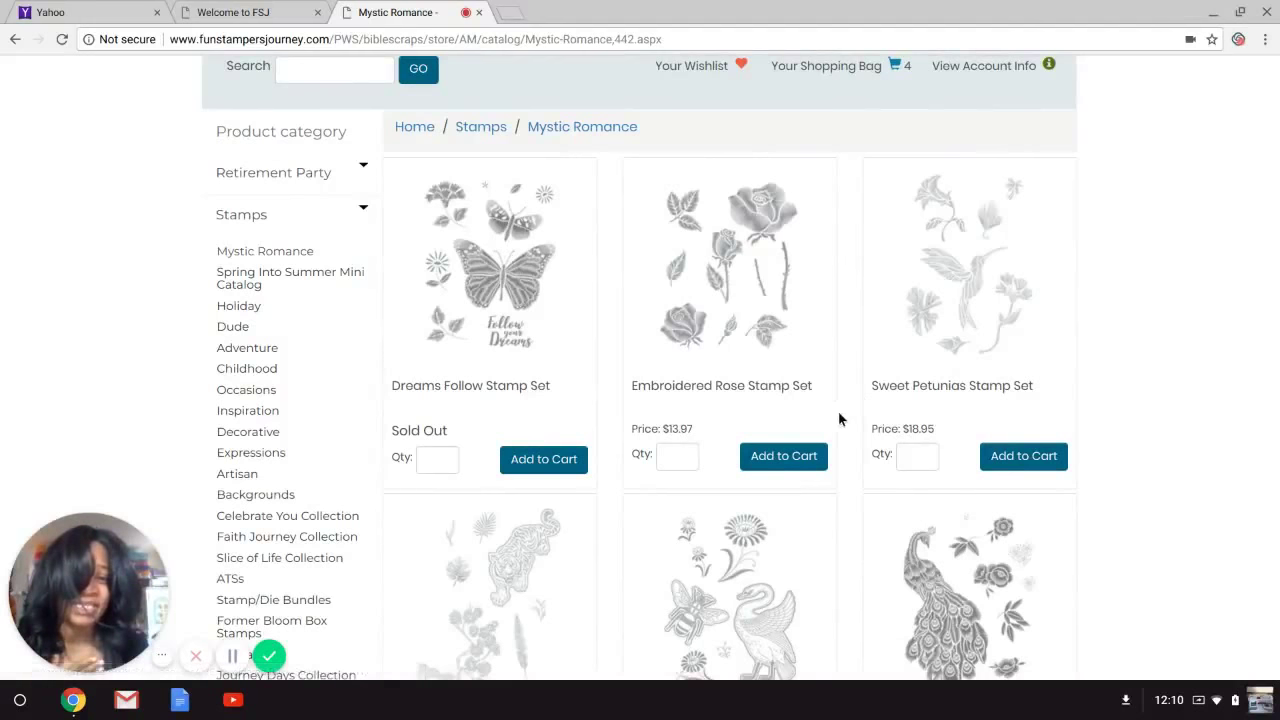
{"action": "scroll", "coordinate": [1249, 294], "scroll_direction": "down", "scroll_amount": 3}
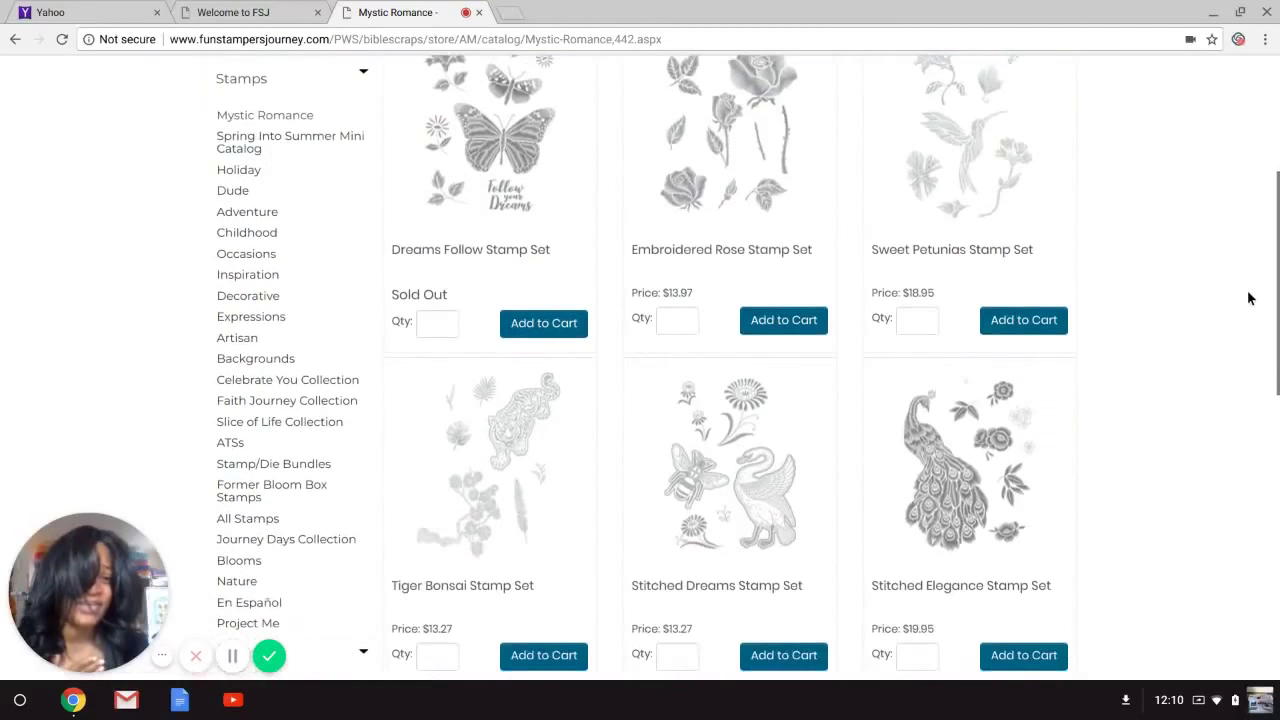
{"action": "scroll", "coordinate": [1260, 305], "scroll_direction": "down", "scroll_amount": 3}
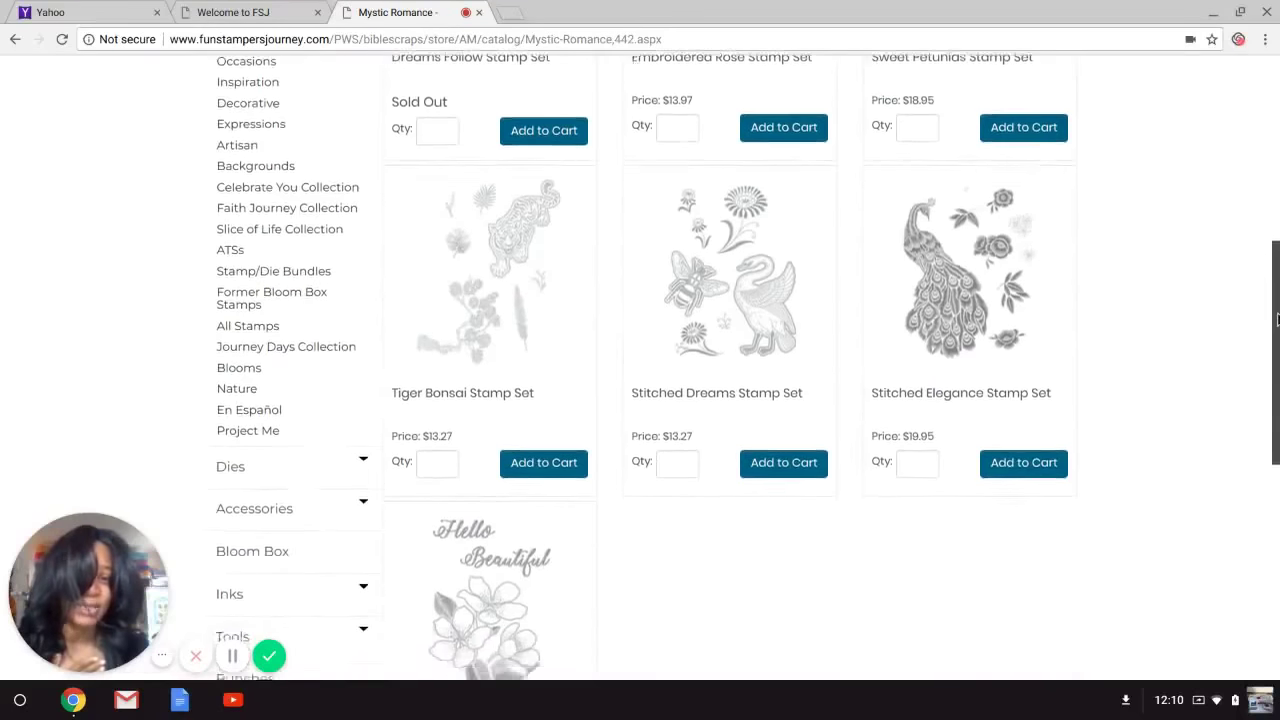
{"action": "scroll", "coordinate": [1277, 400], "scroll_direction": "down", "scroll_amount": 3}
{"action": "scroll", "coordinate": [1277, 495], "scroll_direction": "up", "scroll_amount": 1}
{"action": "scroll", "coordinate": [1277, 495], "scroll_direction": "up", "scroll_amount": 2}
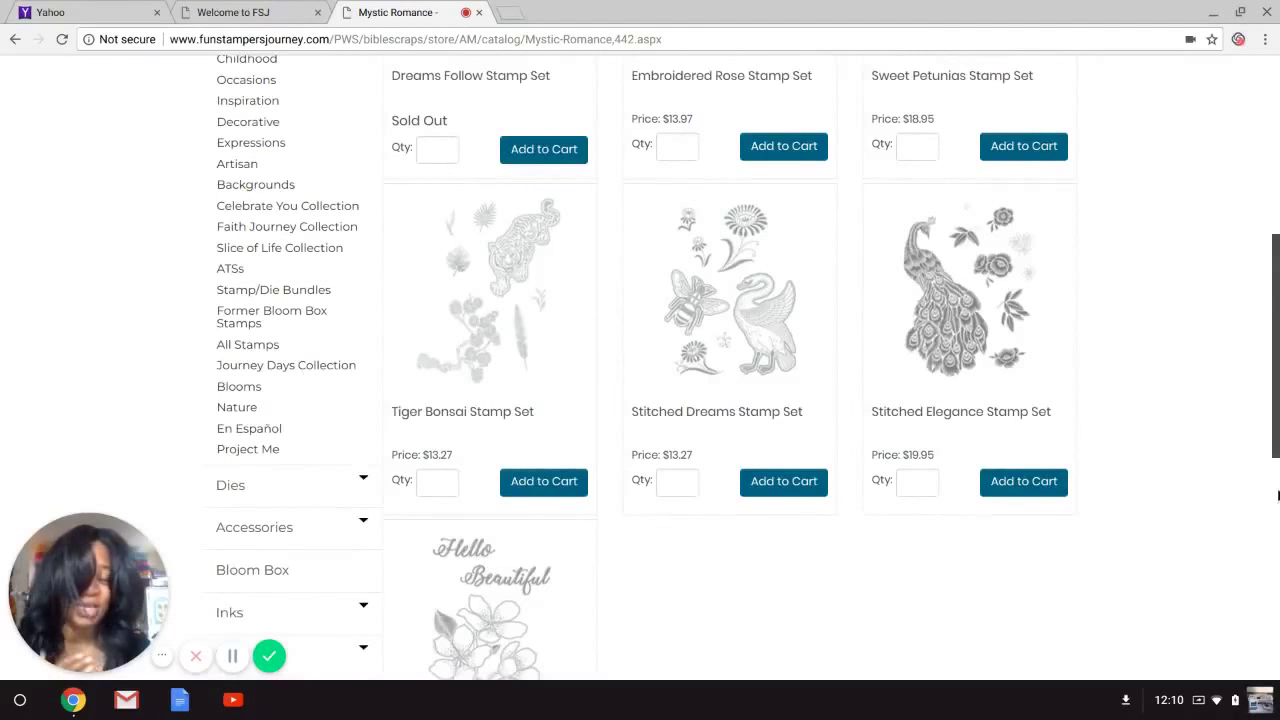
{"action": "scroll", "coordinate": [1277, 495], "scroll_direction": "up", "scroll_amount": 1}
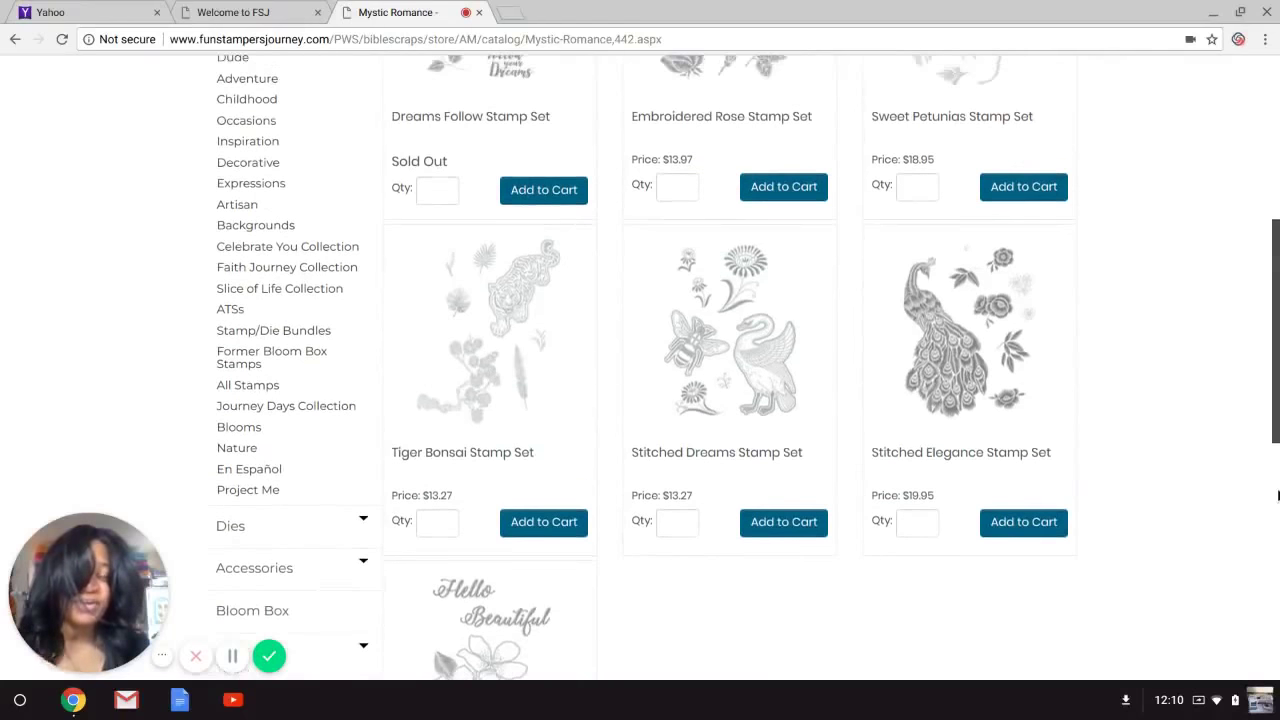
{"action": "scroll", "coordinate": [1277, 495], "scroll_direction": "up", "scroll_amount": 1}
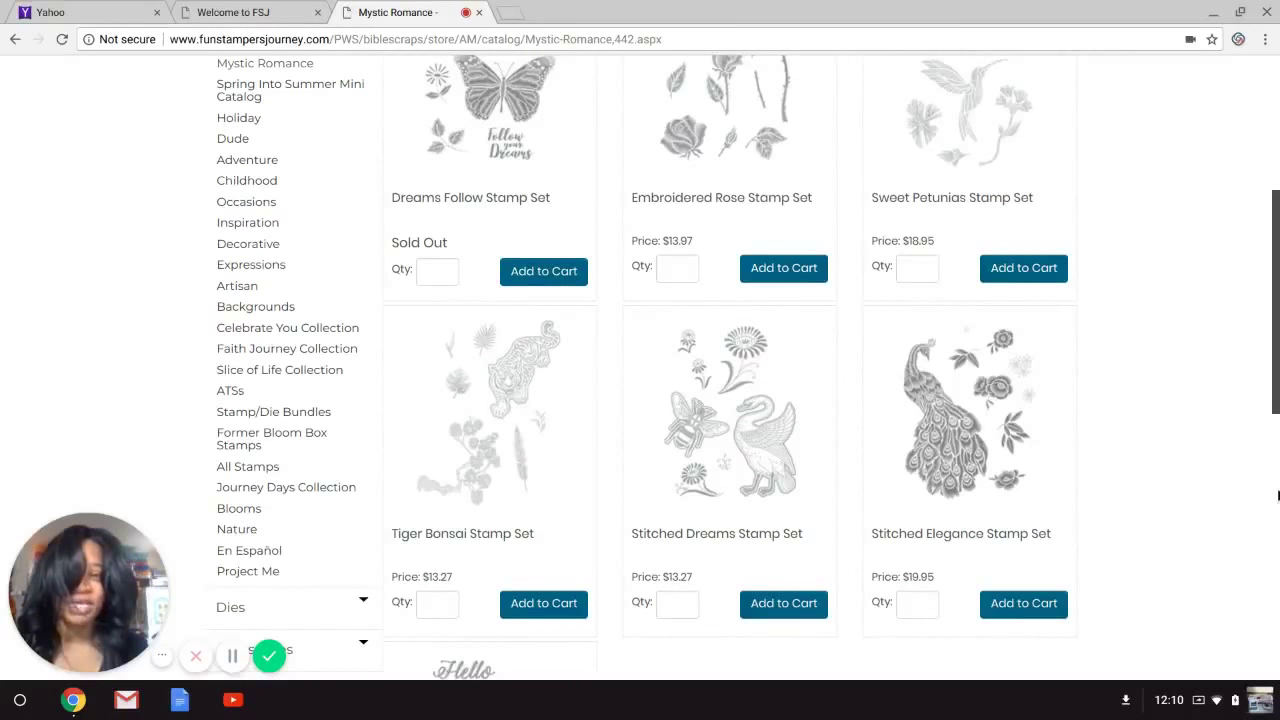
{"action": "scroll", "coordinate": [1200, 450], "scroll_direction": "down", "scroll_amount": 3}
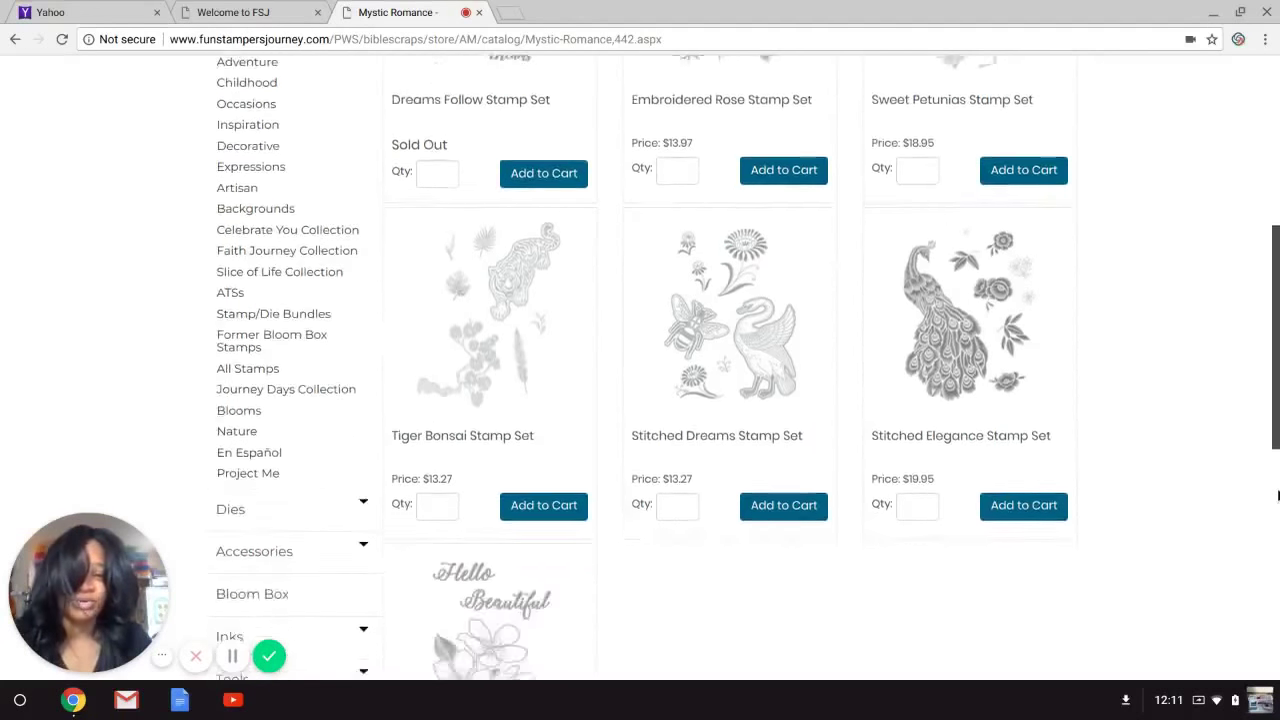
{"action": "left_click", "coordinate": [437, 440]}
{"action": "type", "text": "1"}
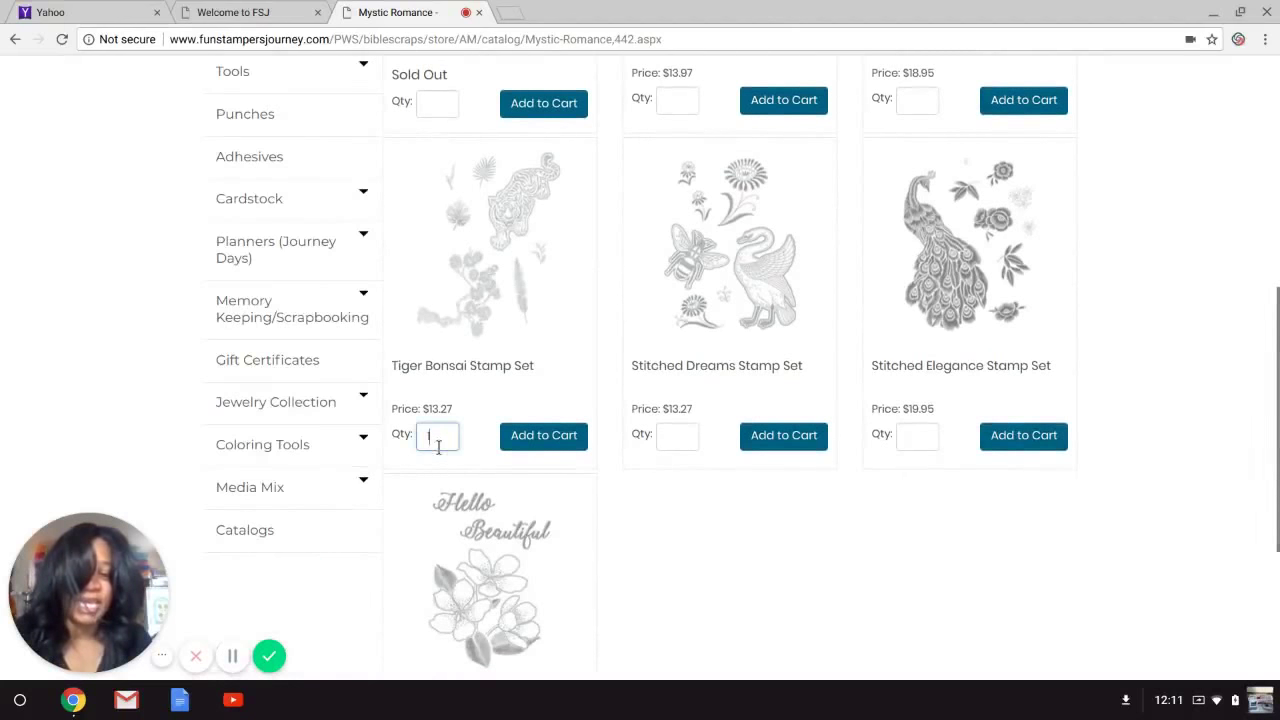
{"action": "left_click", "coordinate": [688, 437]}
{"action": "type", "text": "1"}
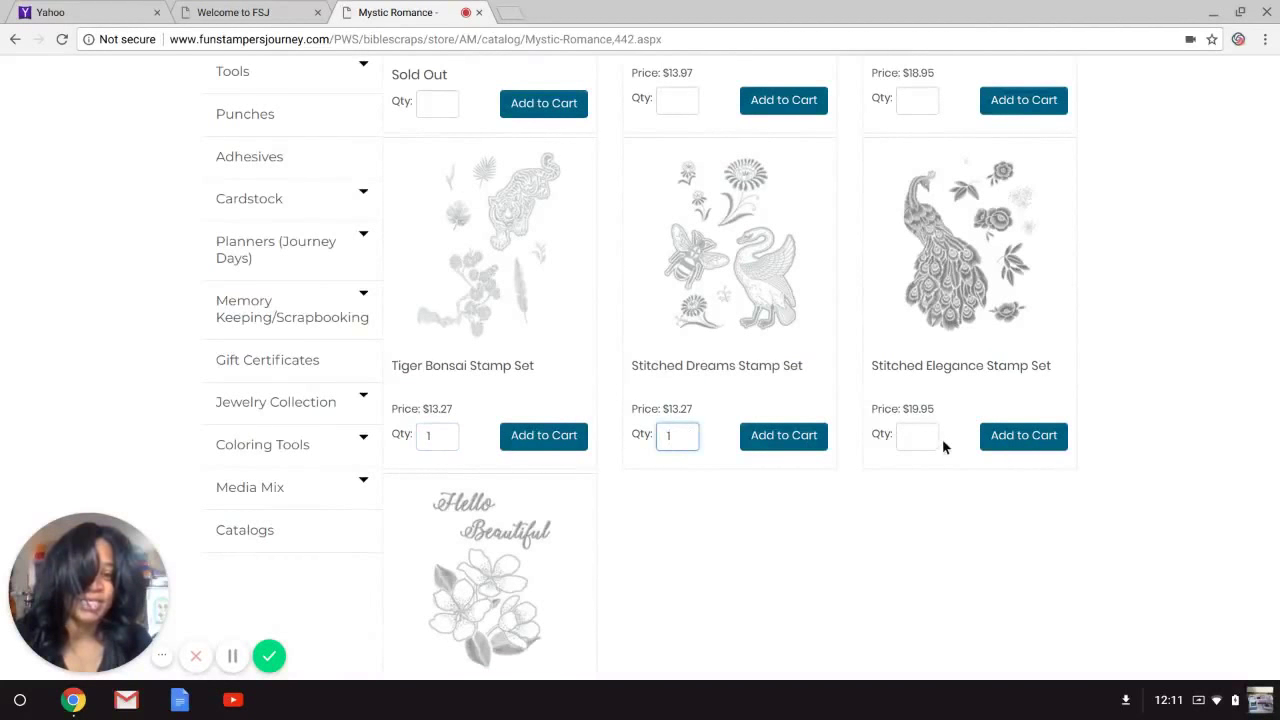
{"action": "left_click", "coordinate": [909, 440]}
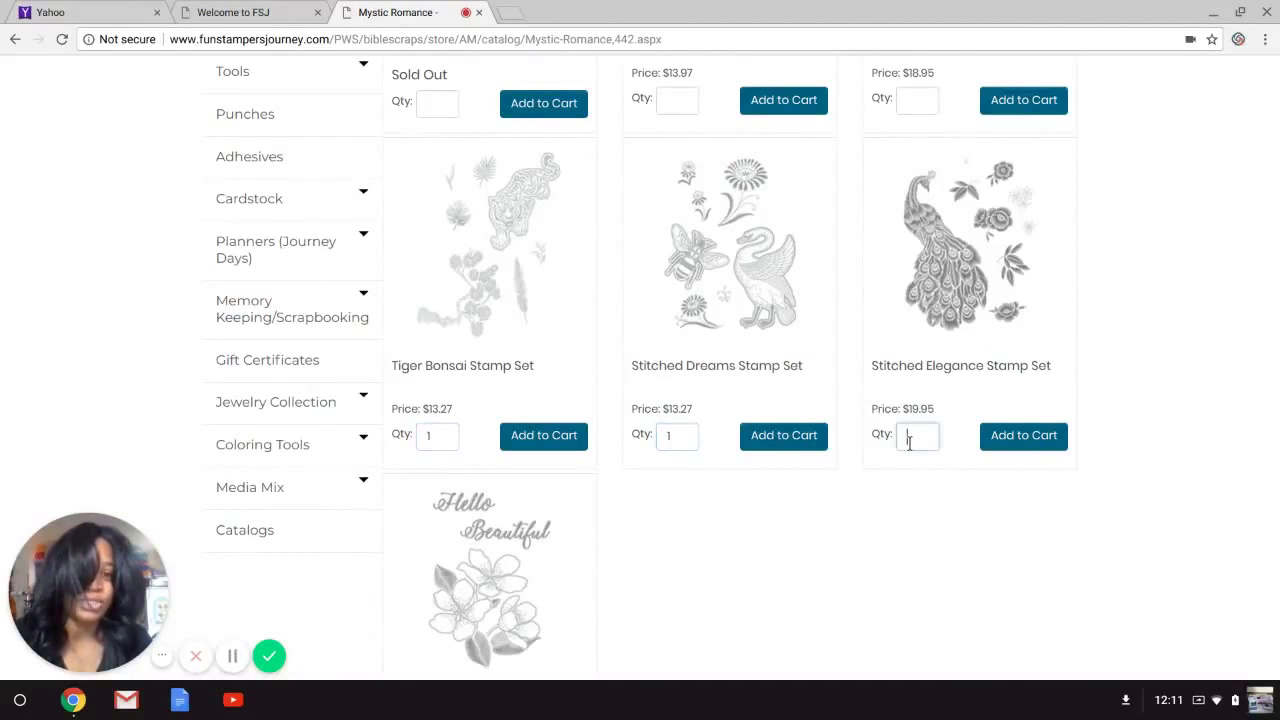
Add the three stamp sets to the cart, bringing the bag to 7 items.
{"action": "left_click", "coordinate": [548, 449]}
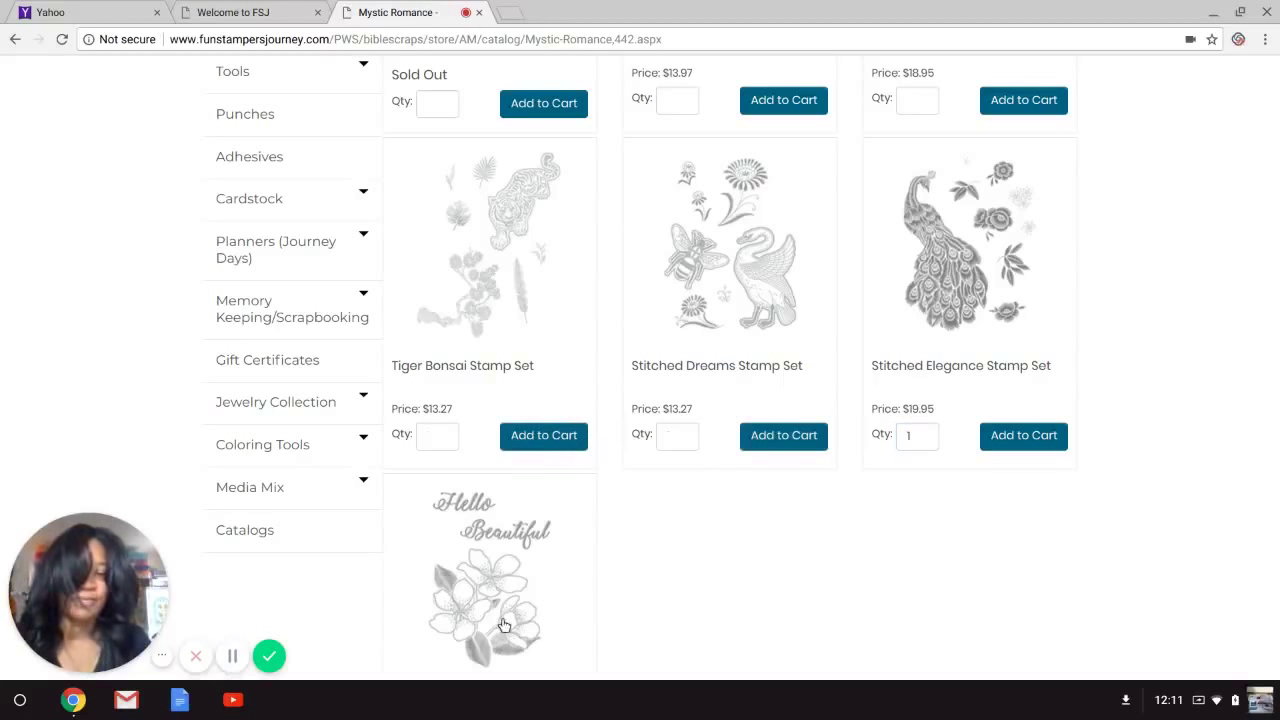
{"action": "left_click", "coordinate": [1008, 437]}
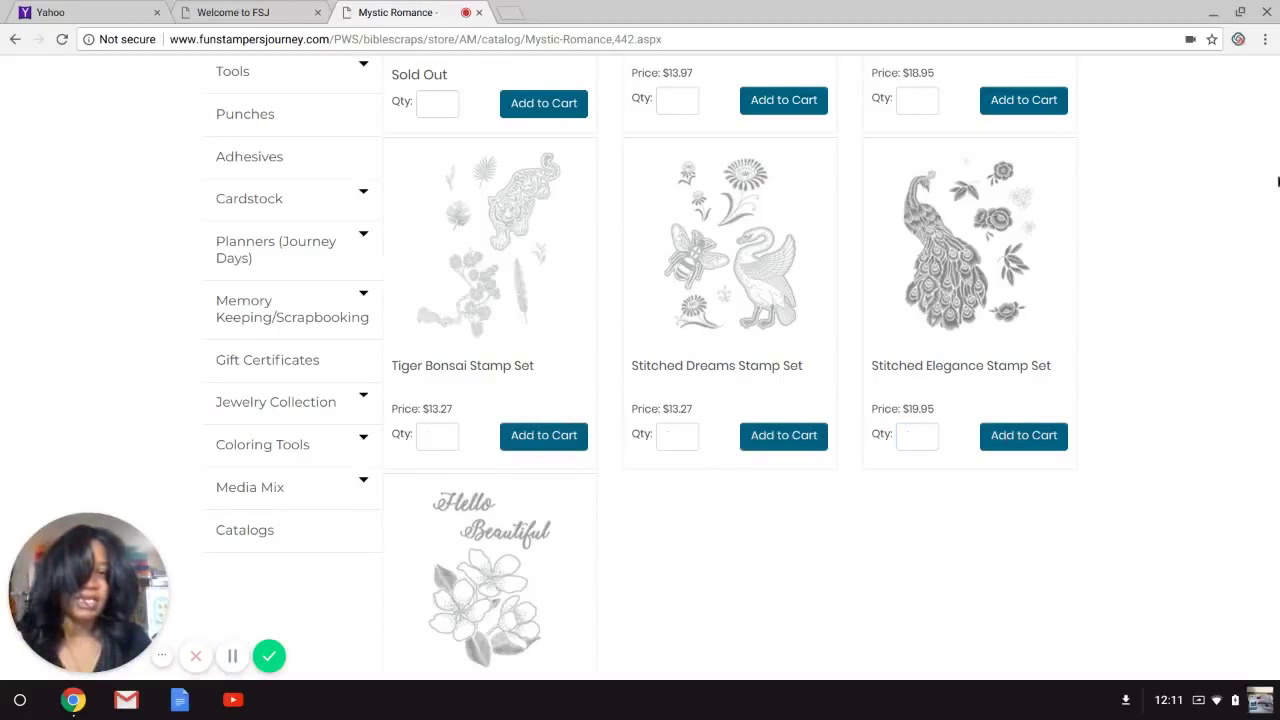
{"action": "left_click", "coordinate": [1276, 236]}
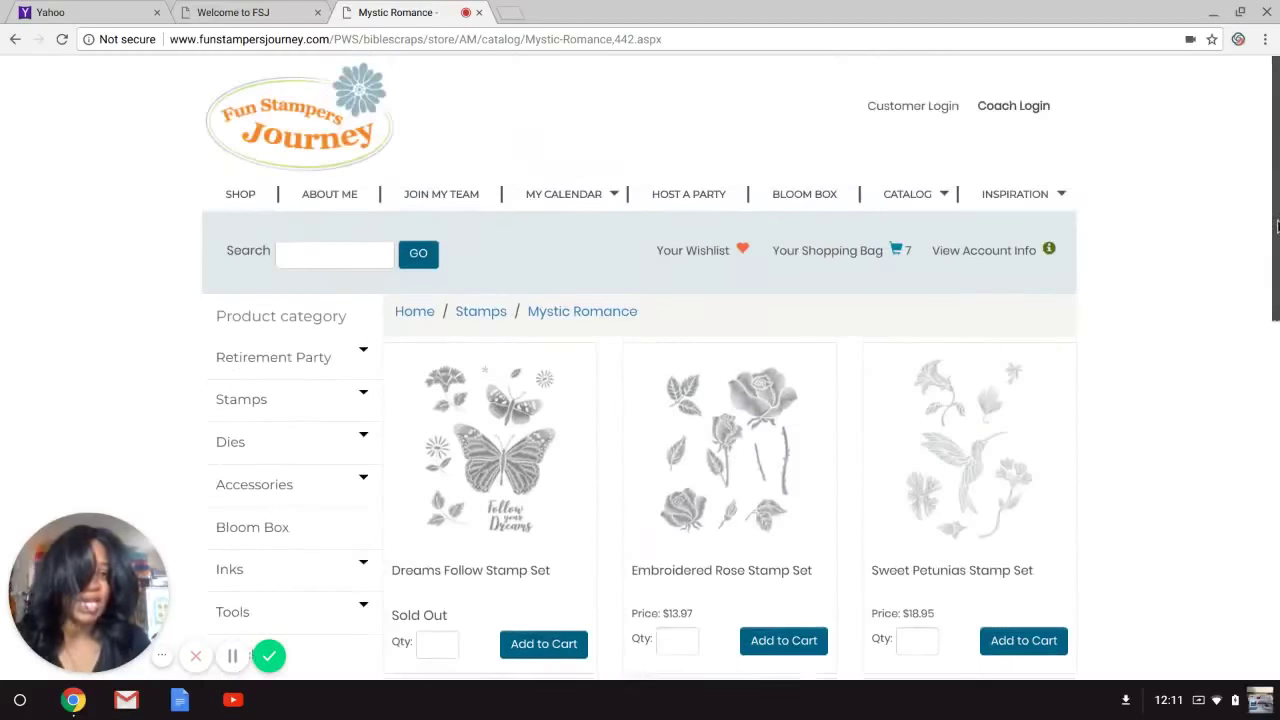
Scroll the Mystic Romance page and highlight the Sold Out note under Dreams Follow.
{"action": "scroll", "coordinate": [1276, 226], "scroll_direction": "down", "scroll_amount": 3}
{"action": "scroll", "coordinate": [1276, 226], "scroll_direction": "down", "scroll_amount": 1}
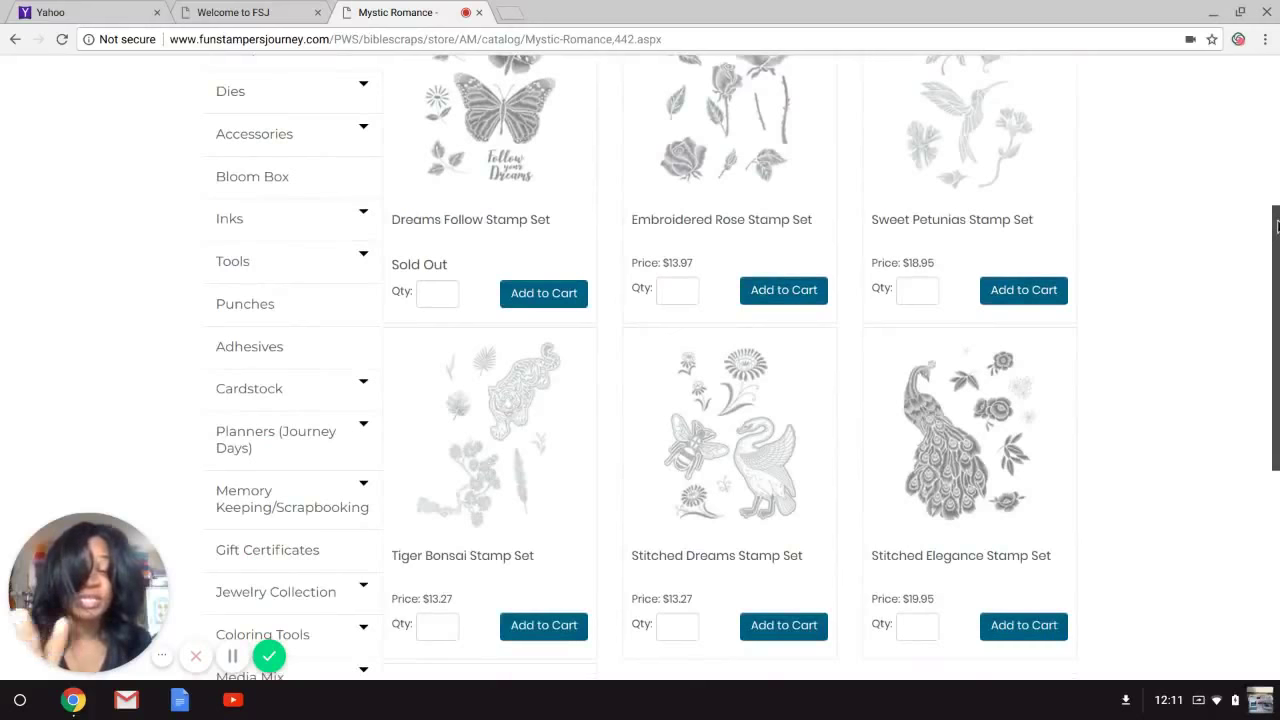
{"action": "scroll", "coordinate": [1277, 378], "scroll_direction": "down", "scroll_amount": 1}
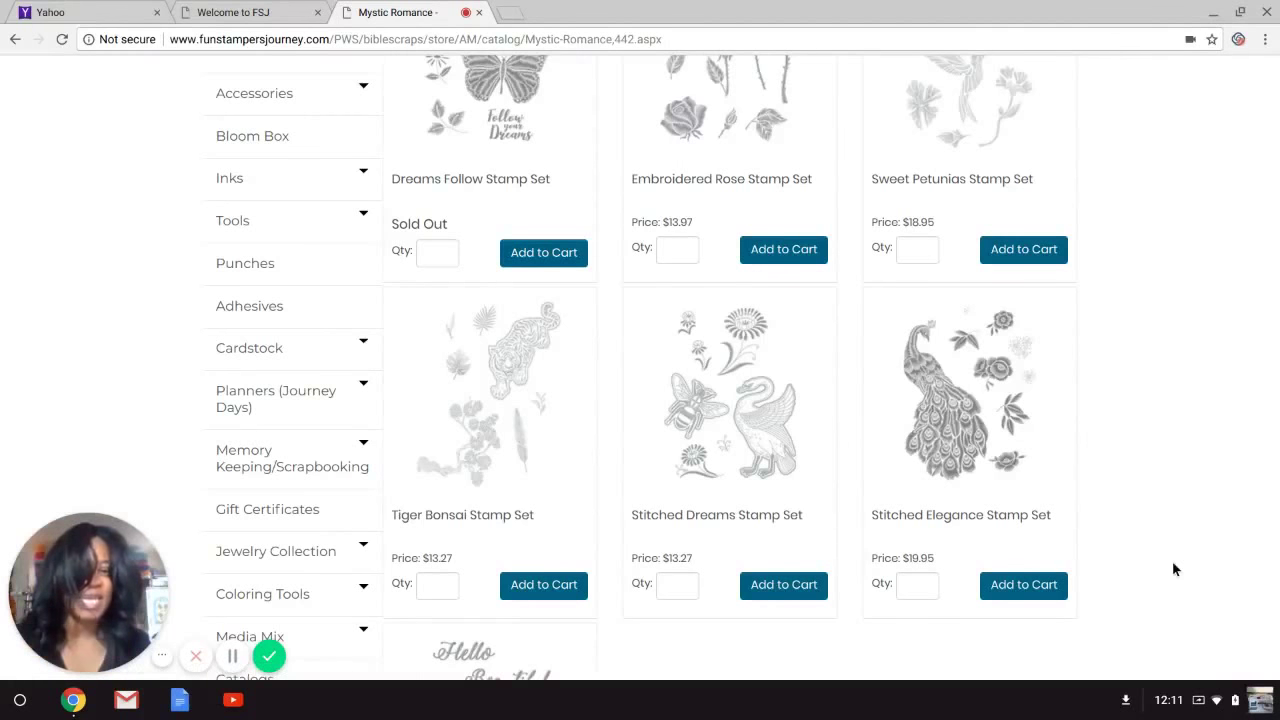
{"action": "left_click_drag", "start_coordinate": [1277, 300], "coordinate": [1277, 265]}
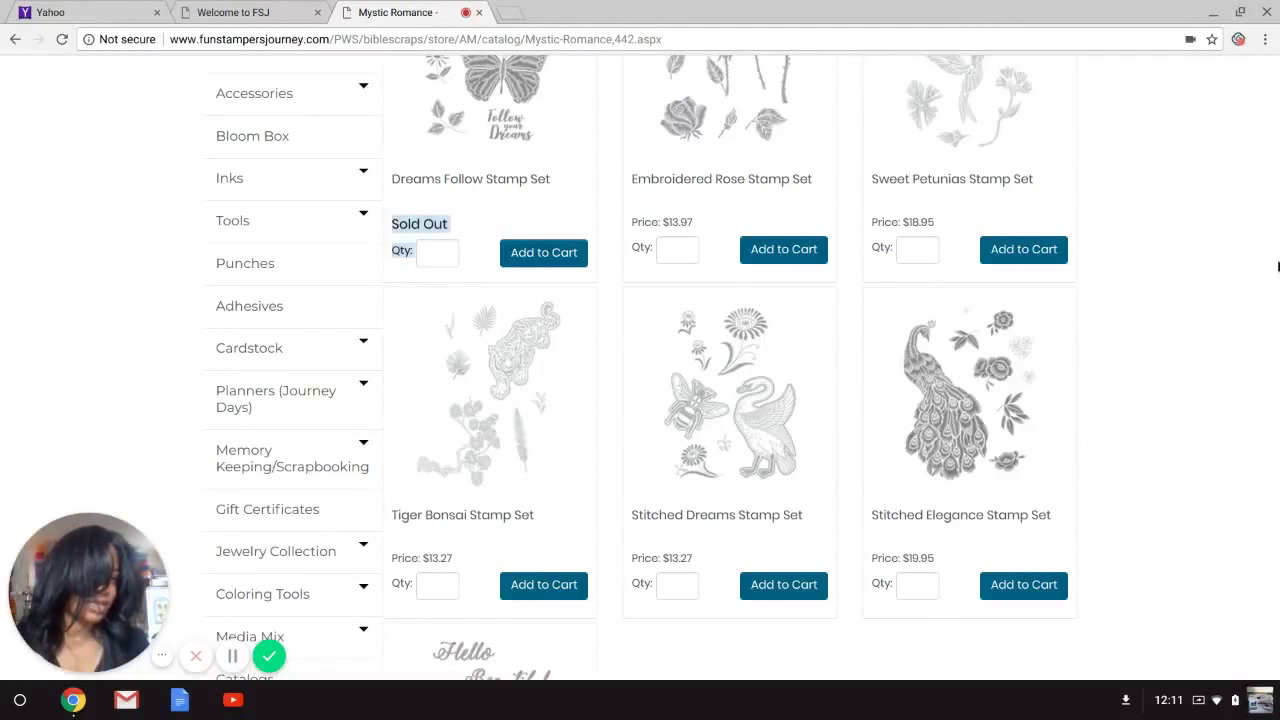
{"action": "scroll", "coordinate": [1119, 620], "scroll_direction": "down", "scroll_amount": 2}
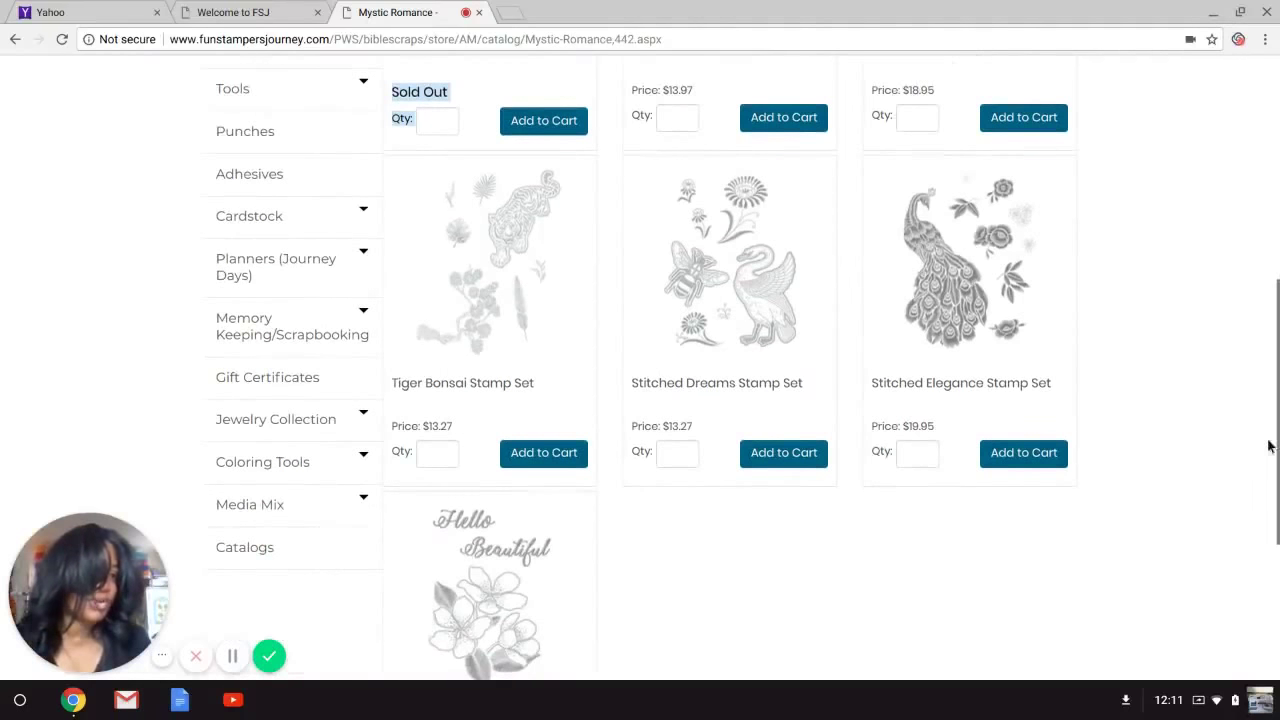
{"action": "scroll", "coordinate": [1277, 432], "scroll_direction": "up", "scroll_amount": 5}
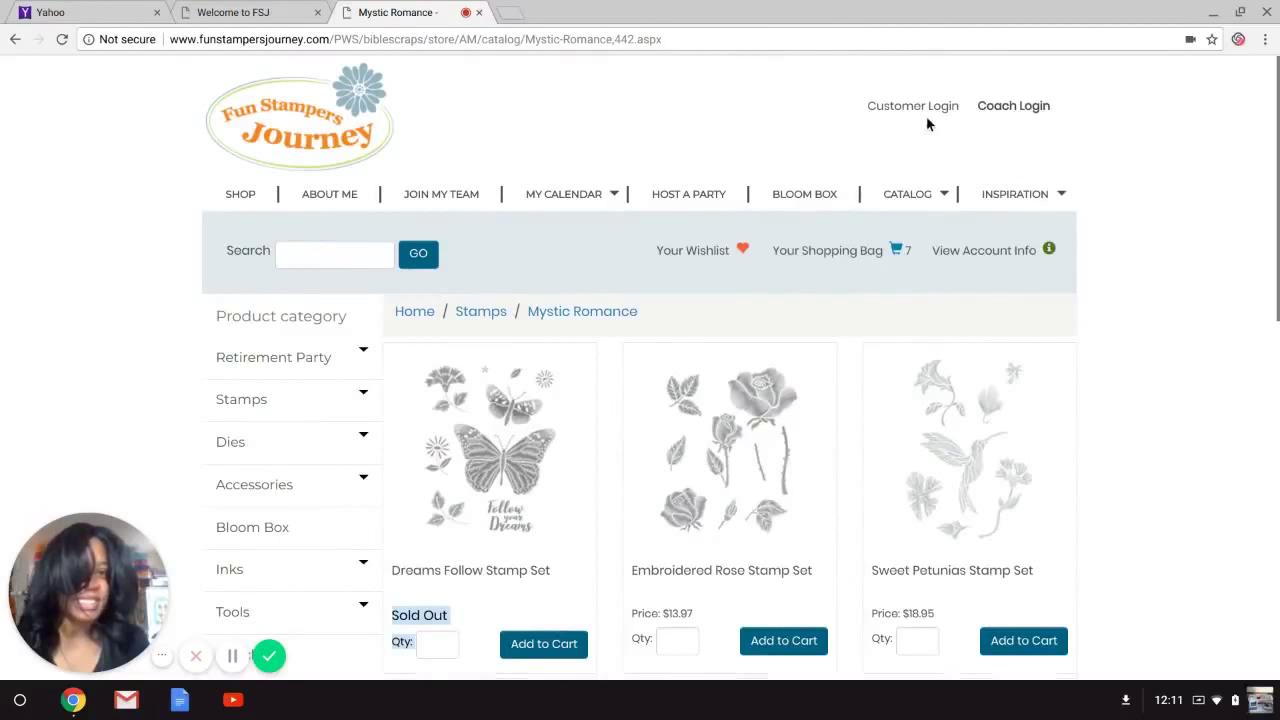
Review the shopping bag's 7 items and $114.79 subtotal.
{"action": "left_click", "coordinate": [826, 256]}
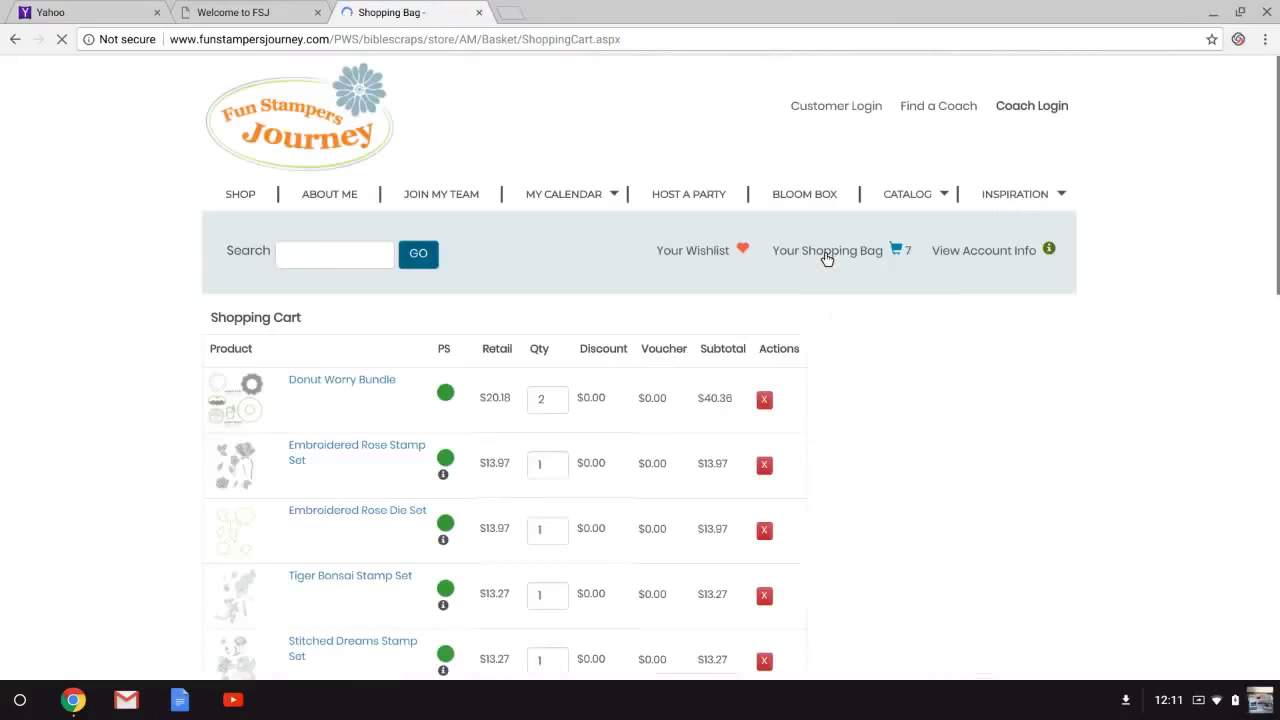
{"action": "left_click_drag", "start_coordinate": [1277, 78], "coordinate": [1277, 302]}
{"action": "scroll", "coordinate": [1277, 302], "scroll_direction": "up", "scroll_amount": 8}
{"action": "scroll", "coordinate": [1277, 300], "scroll_direction": "down", "scroll_amount": 2}
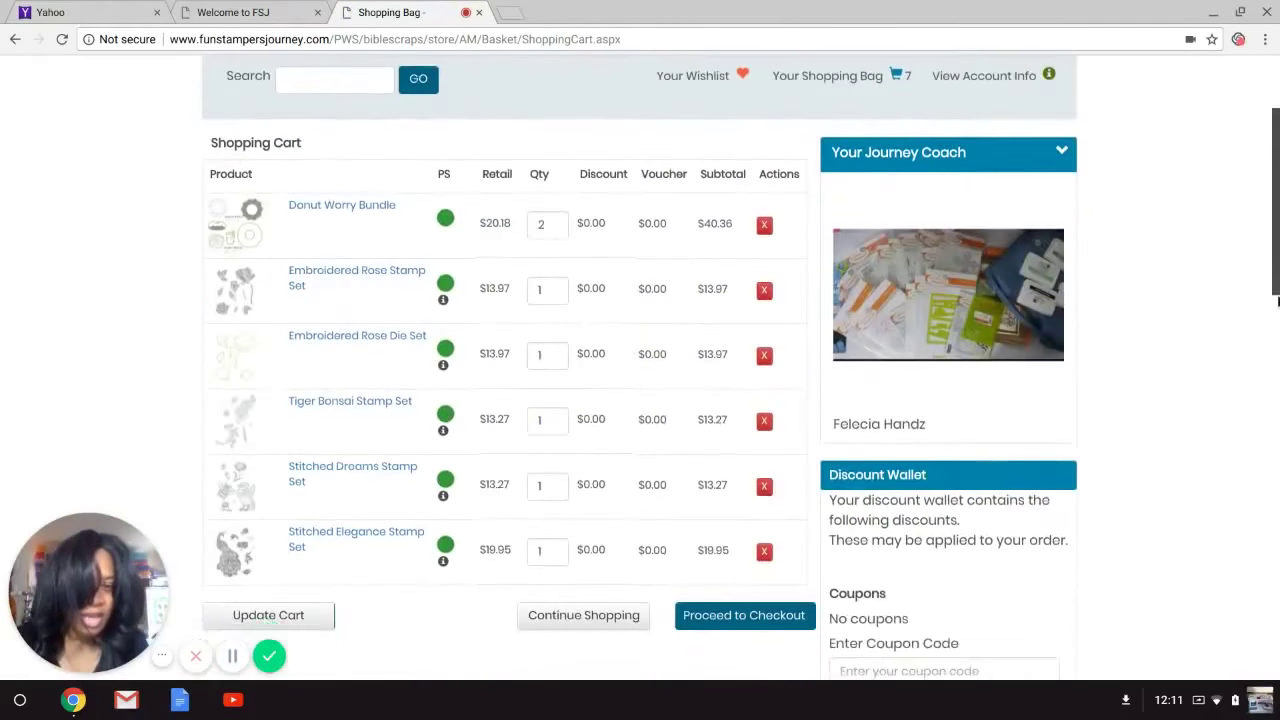
{"action": "scroll", "coordinate": [1277, 300], "scroll_direction": "up", "scroll_amount": 2}
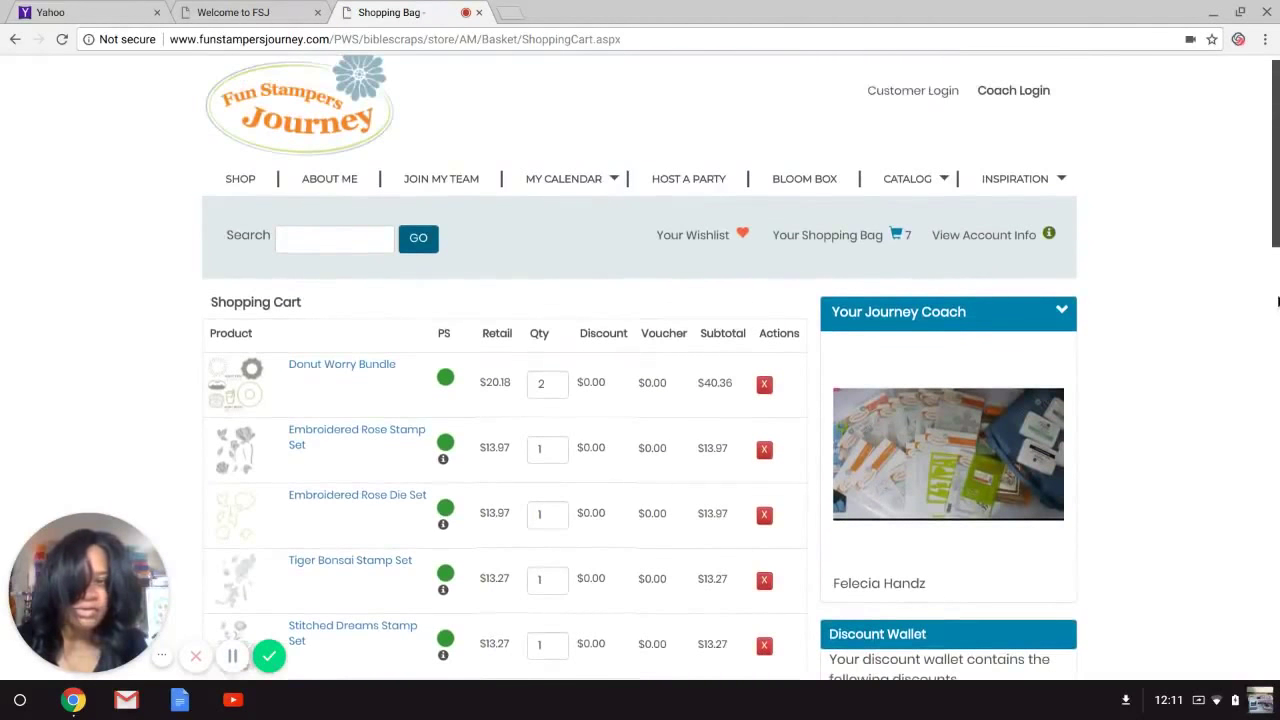
{"action": "scroll", "coordinate": [1277, 302], "scroll_direction": "down", "scroll_amount": 15}
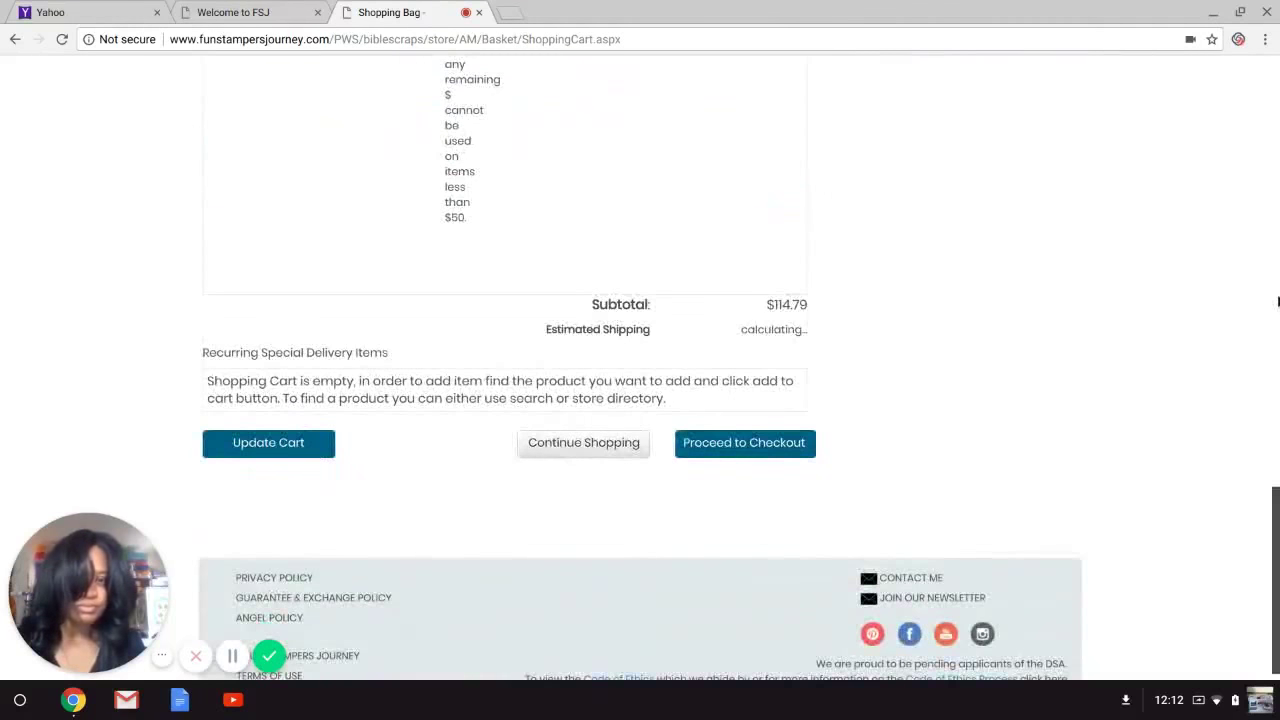
{"action": "scroll", "coordinate": [1277, 302], "scroll_direction": "up", "scroll_amount": 15}
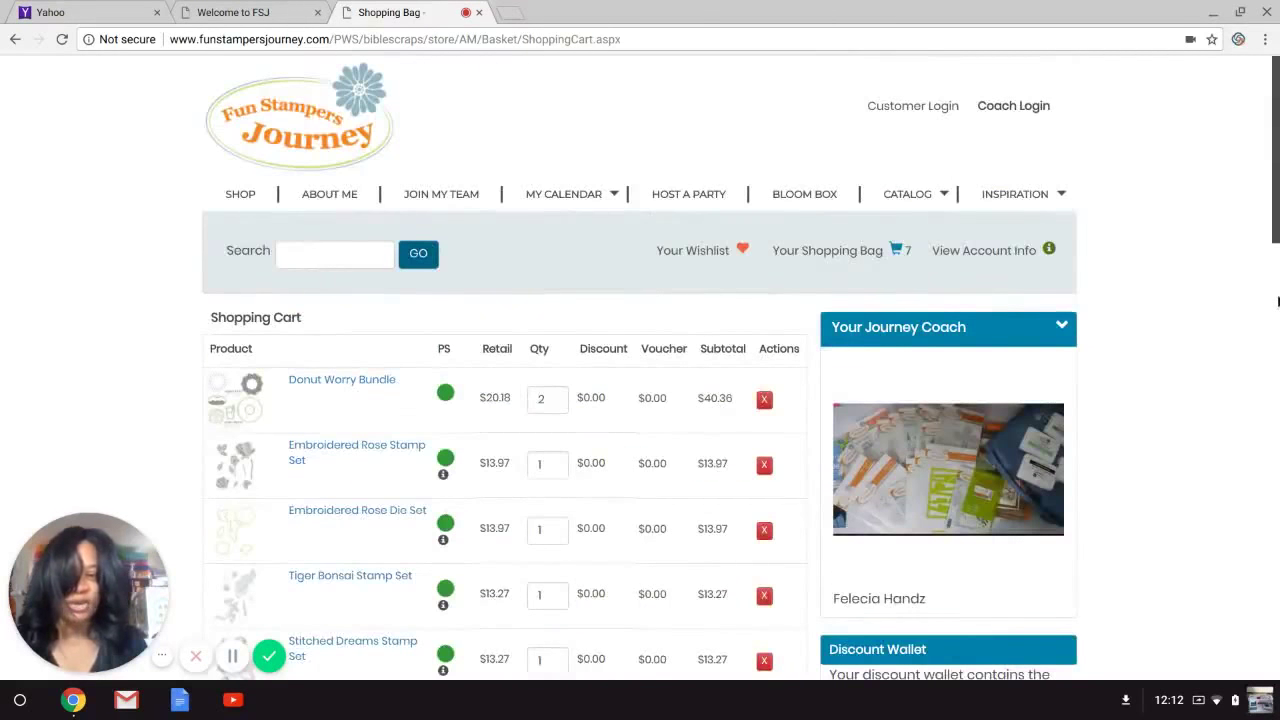
{"action": "left_click", "coordinate": [314, 263]}
Search 'vintage sound' and view the sold-out Vintage Sound Stamp Set page with its 13 stamps.
{"action": "type", "text": "vintage sound"}
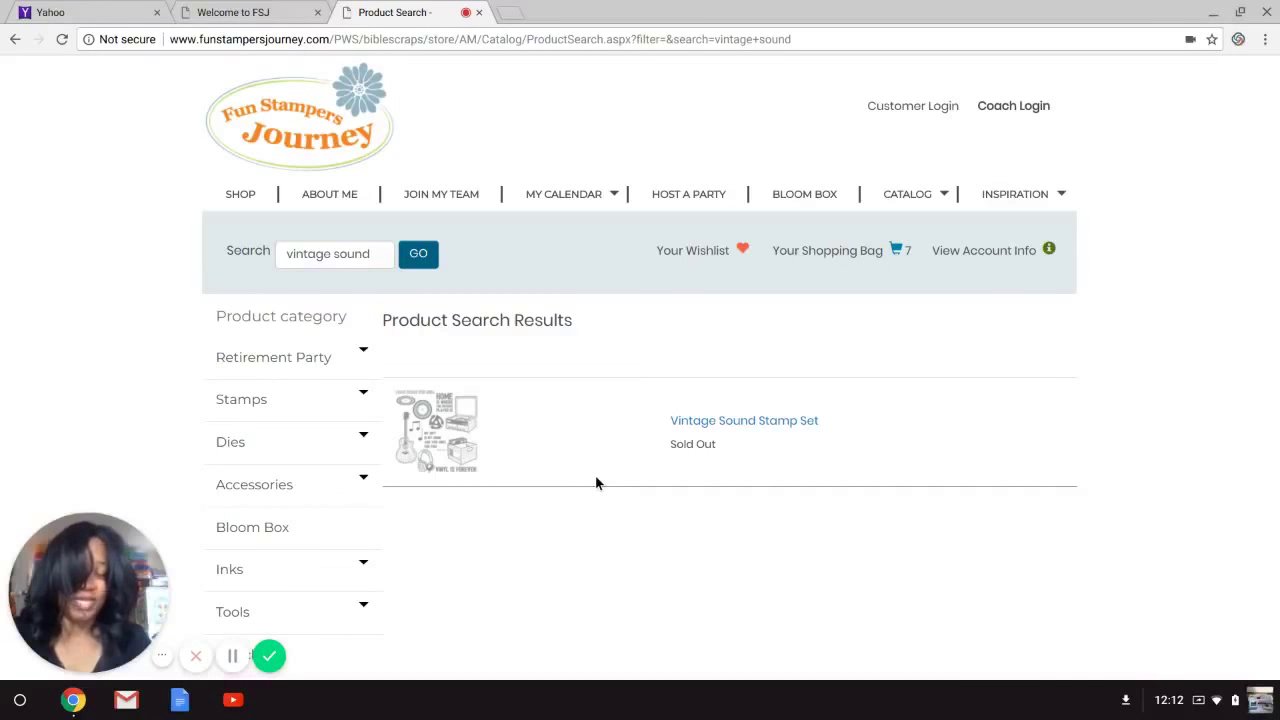
{"action": "left_click", "coordinate": [482, 429]}
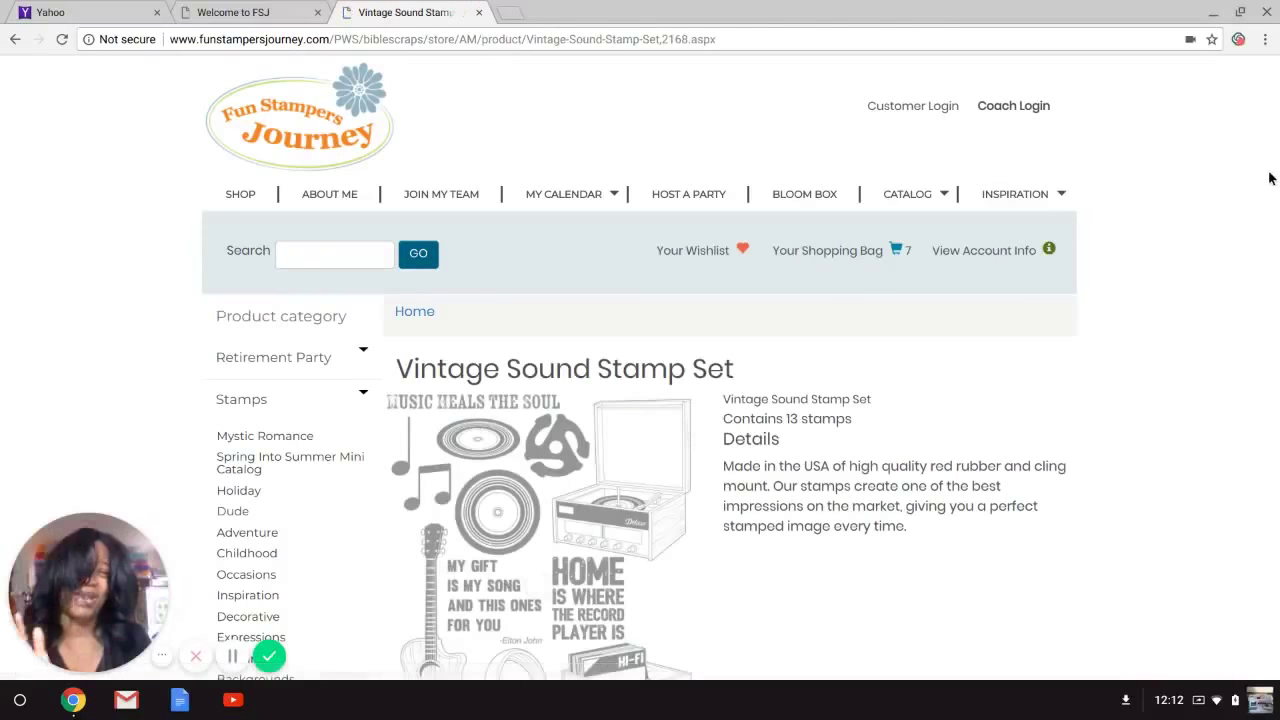
{"action": "scroll", "coordinate": [1274, 165], "scroll_direction": "down", "scroll_amount": 3}
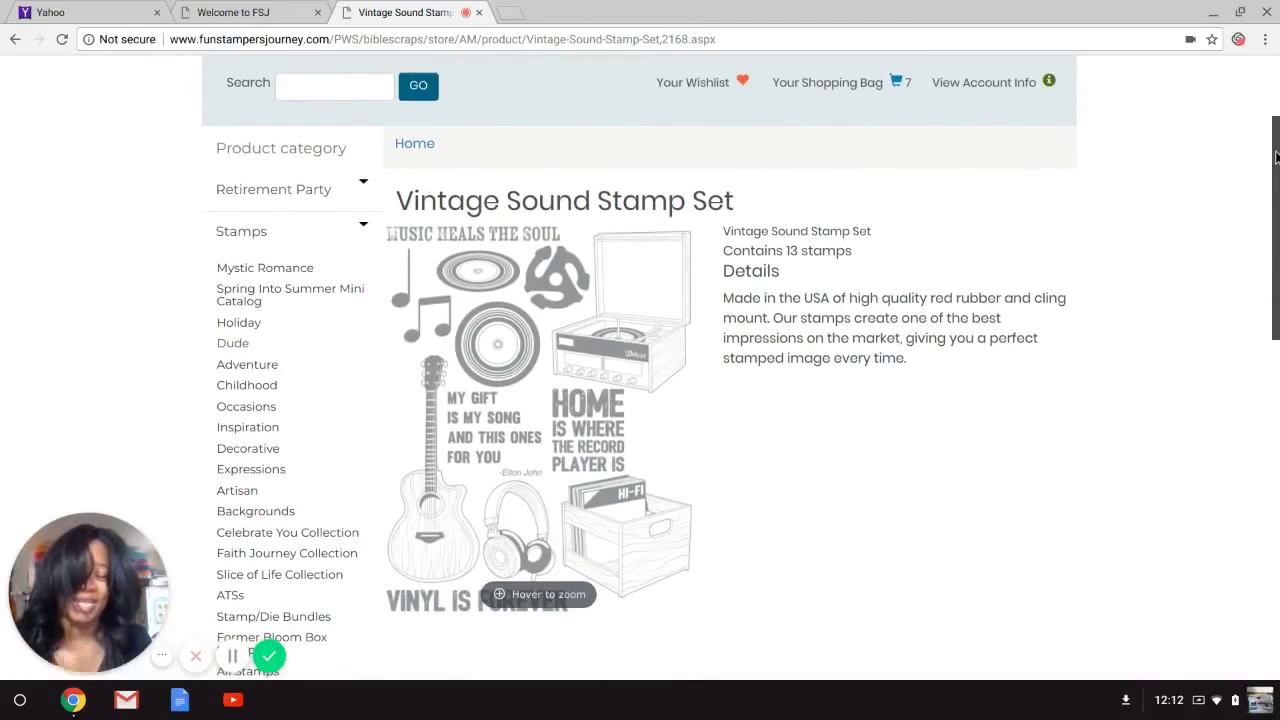
{"action": "scroll", "coordinate": [1276, 217], "scroll_direction": "up", "scroll_amount": 3}
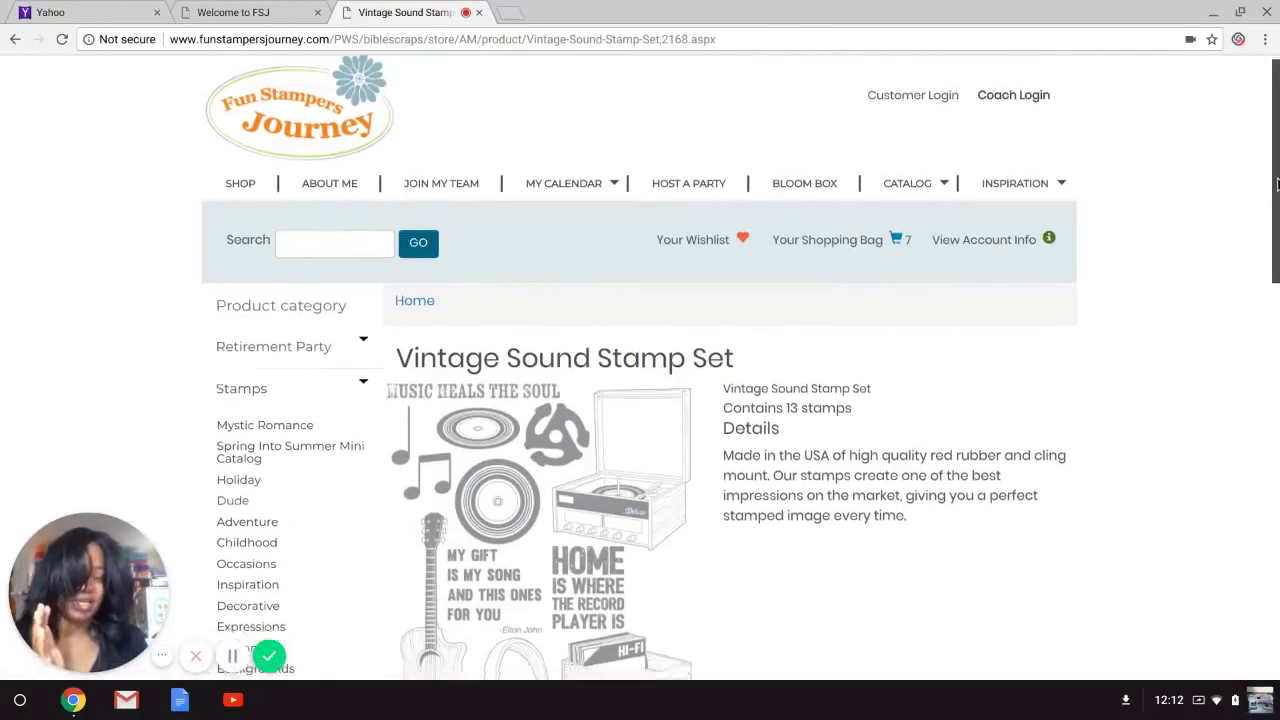
{"action": "scroll", "coordinate": [640, 367], "scroll_direction": "down", "scroll_amount": 4}
{"action": "scroll", "coordinate": [236, 257], "scroll_direction": "up", "scroll_amount": 4}
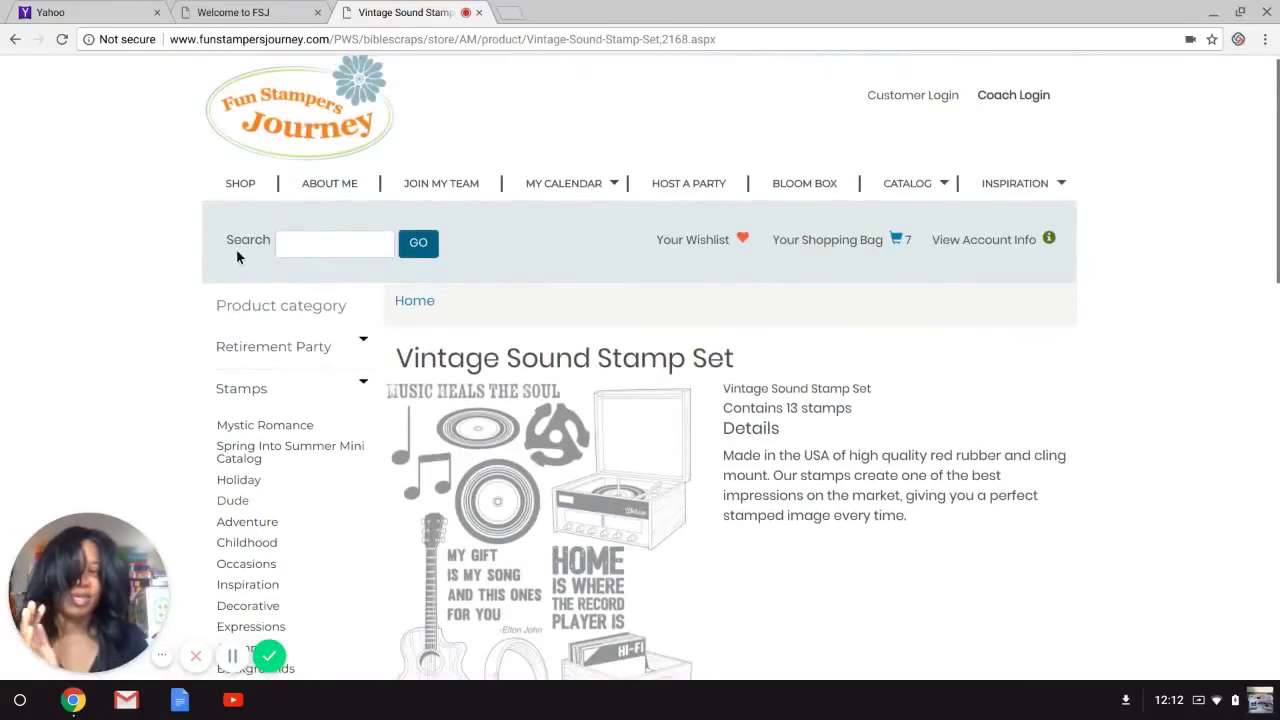
Search for an envelope die, broaden the search to 'envelope', and open the Envelope Set Die Set.
{"action": "left_click", "coordinate": [296, 250]}
{"action": "type", "text": "es"}
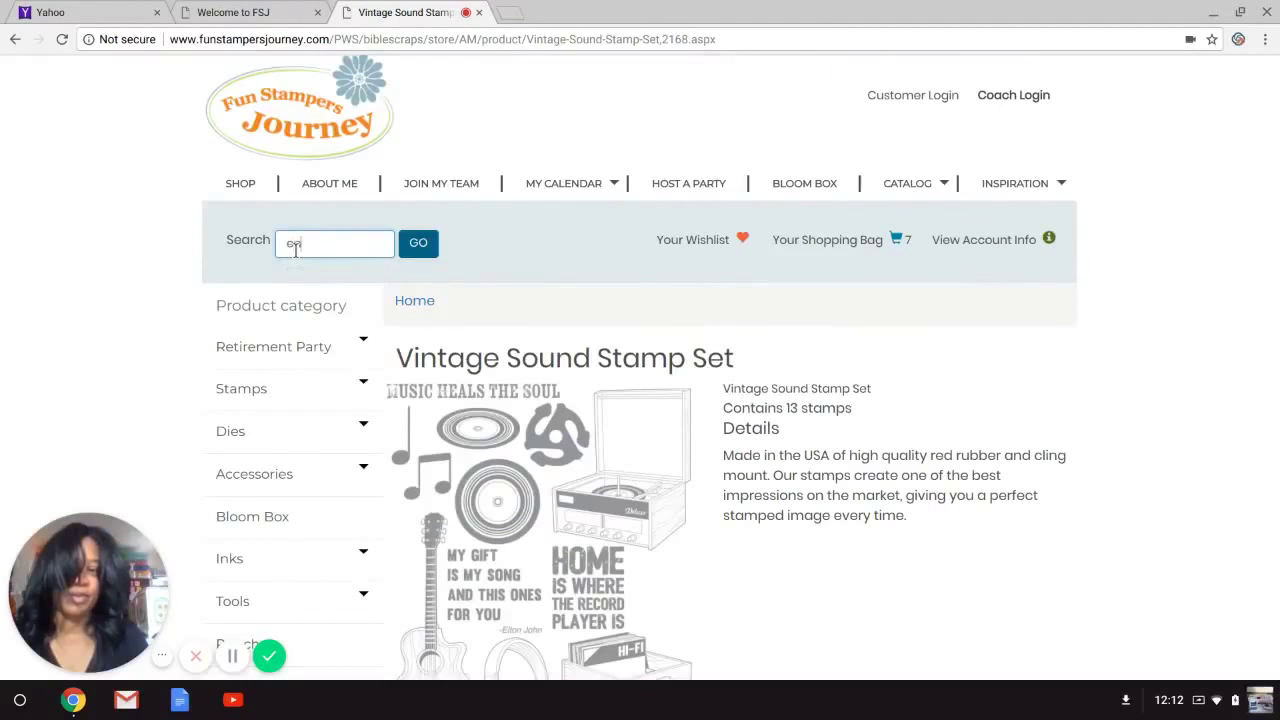
{"action": "type", "text": "velope"}
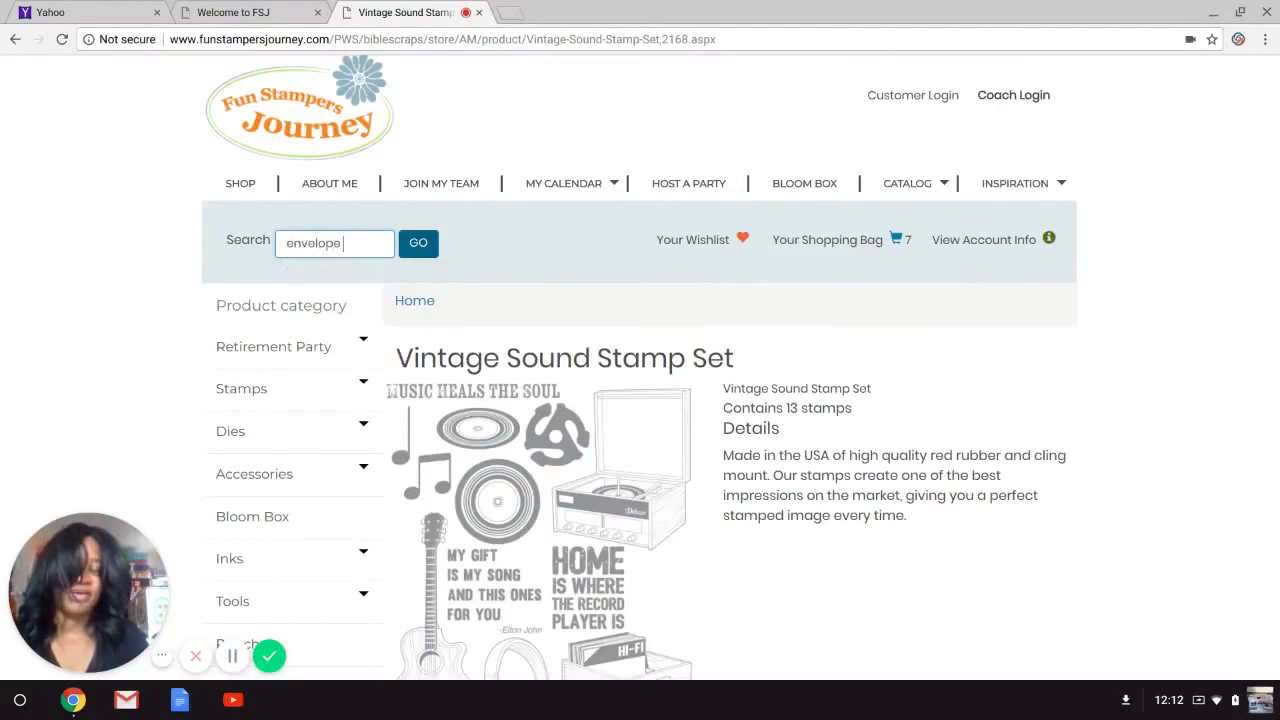
{"action": "type", "text": " die"}
{"action": "key", "text": "Return"}
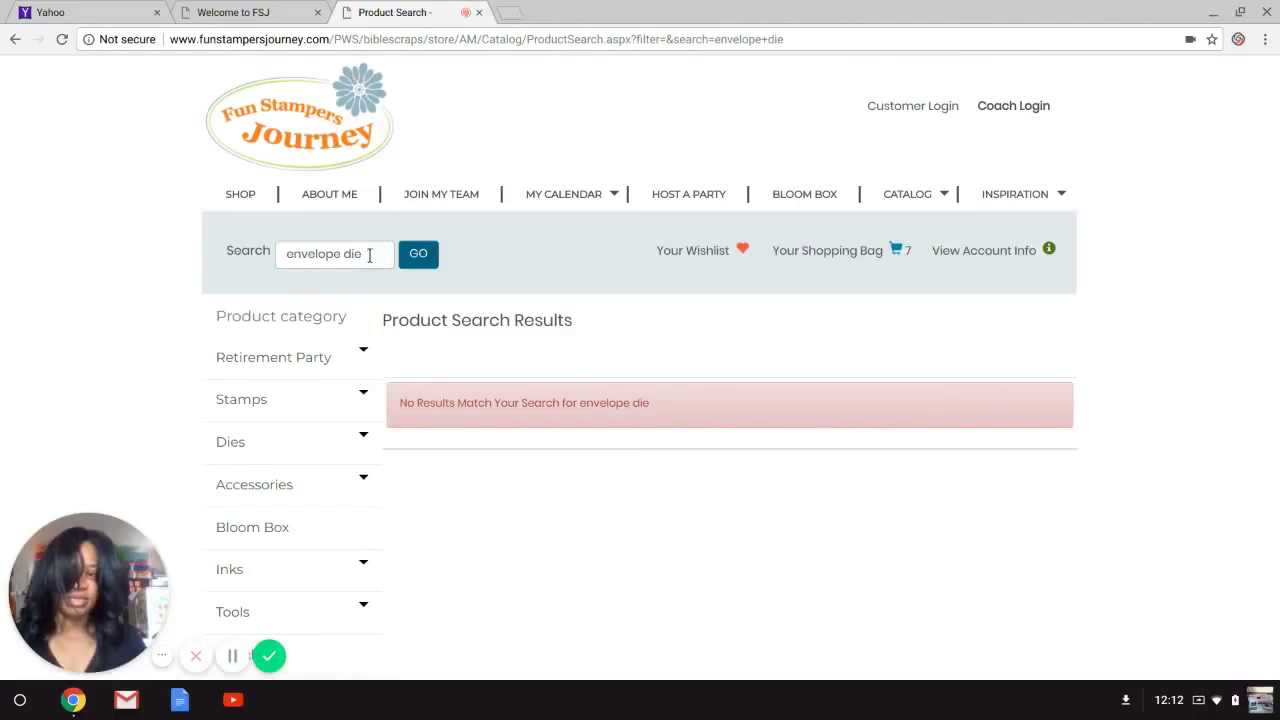
{"action": "left_click", "coordinate": [369, 256]}
{"action": "key", "text": "BackSpace"}
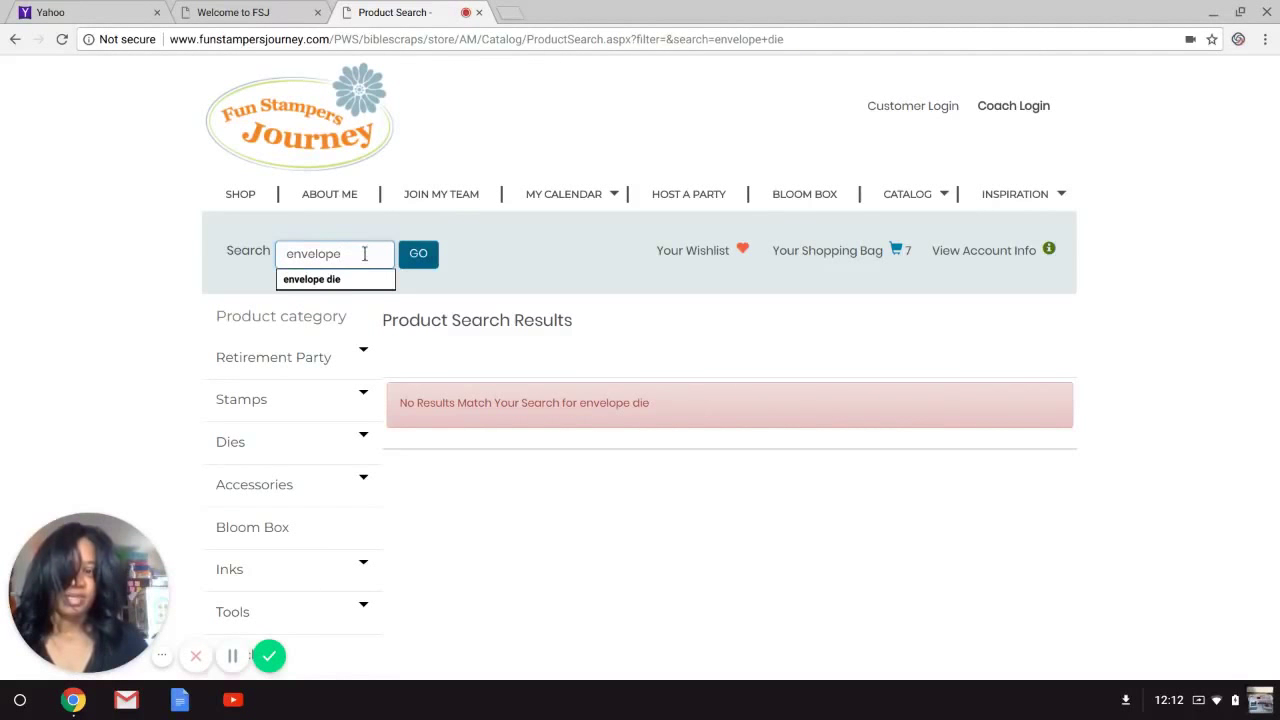
{"action": "left_click", "coordinate": [425, 256]}
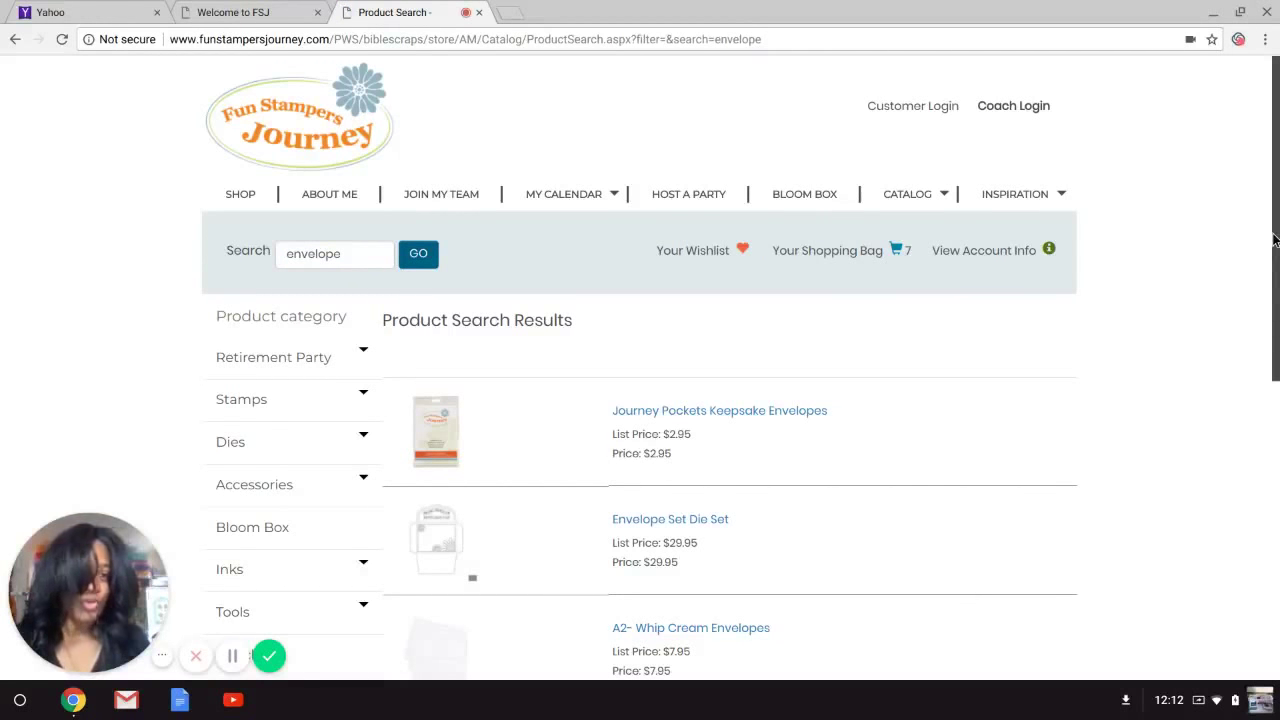
{"action": "scroll", "coordinate": [1275, 240], "scroll_direction": "down", "scroll_amount": 2}
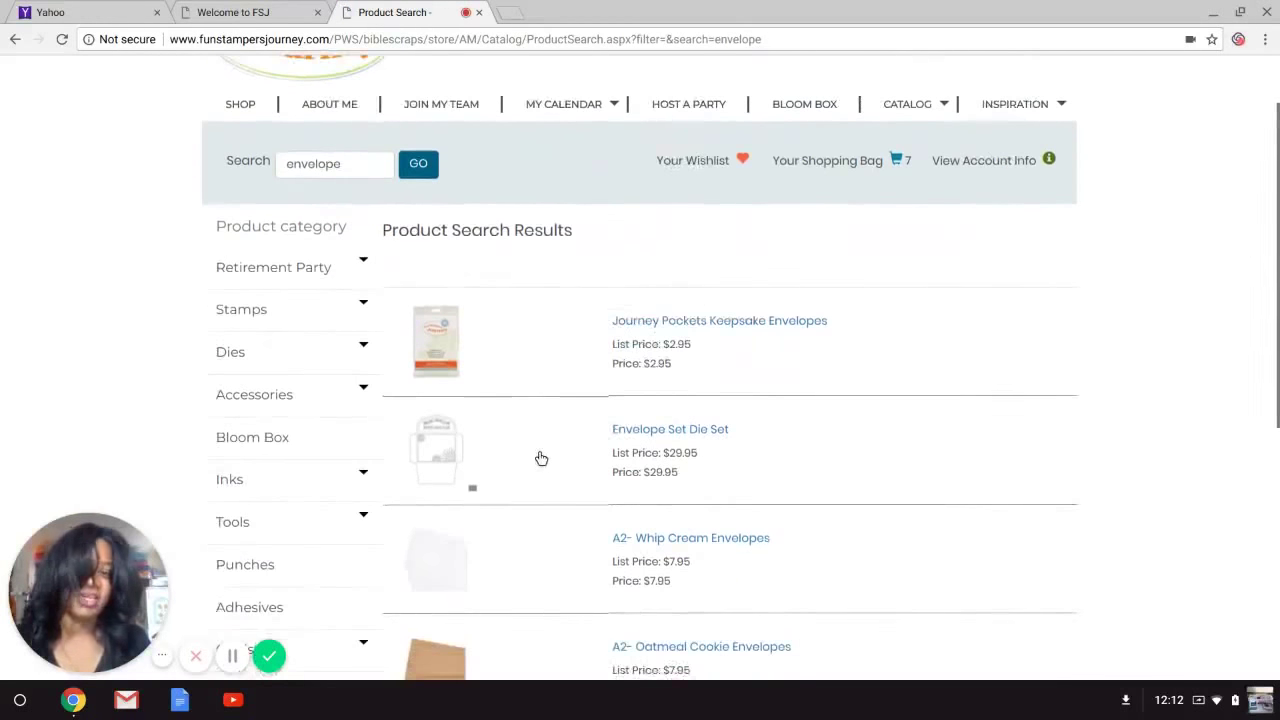
{"action": "left_click", "coordinate": [615, 432]}
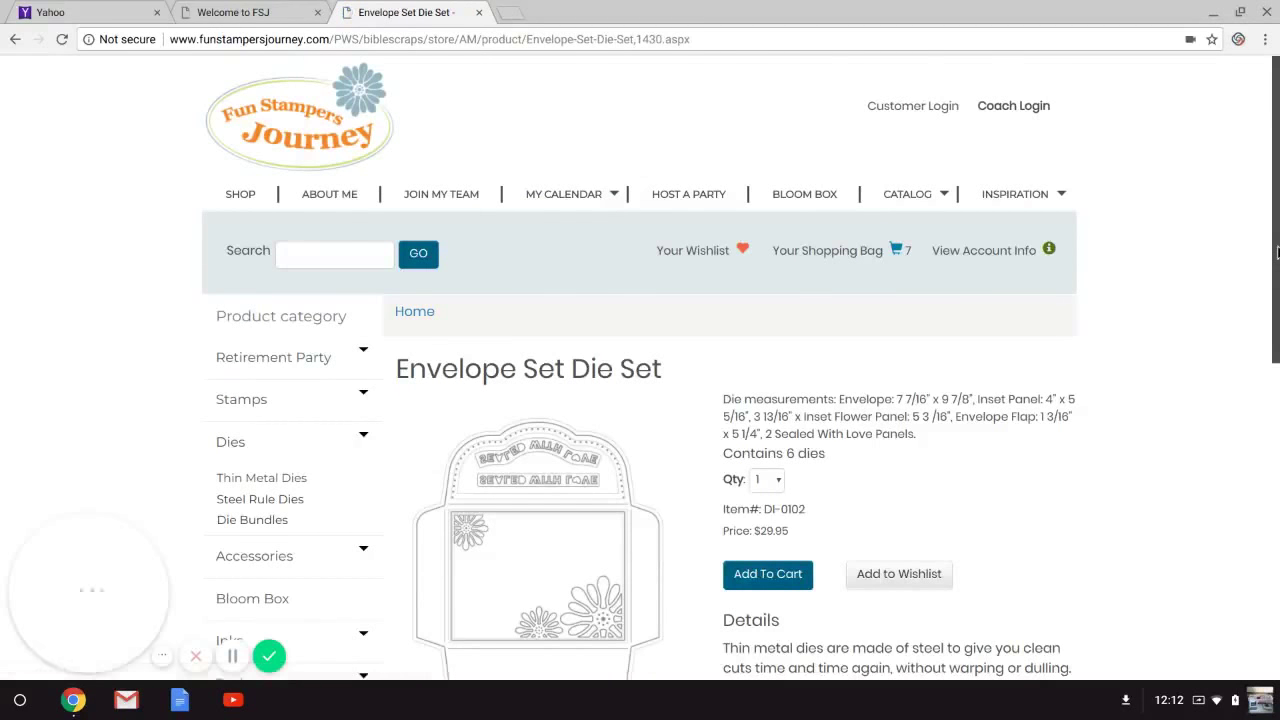
Add 3 Envelope Set Die Sets ($29.95 each), bringing the bag to 10 items.
{"action": "scroll", "coordinate": [1277, 252], "scroll_direction": "down", "scroll_amount": 2}
{"action": "scroll", "coordinate": [1277, 252], "scroll_direction": "down", "scroll_amount": 2}
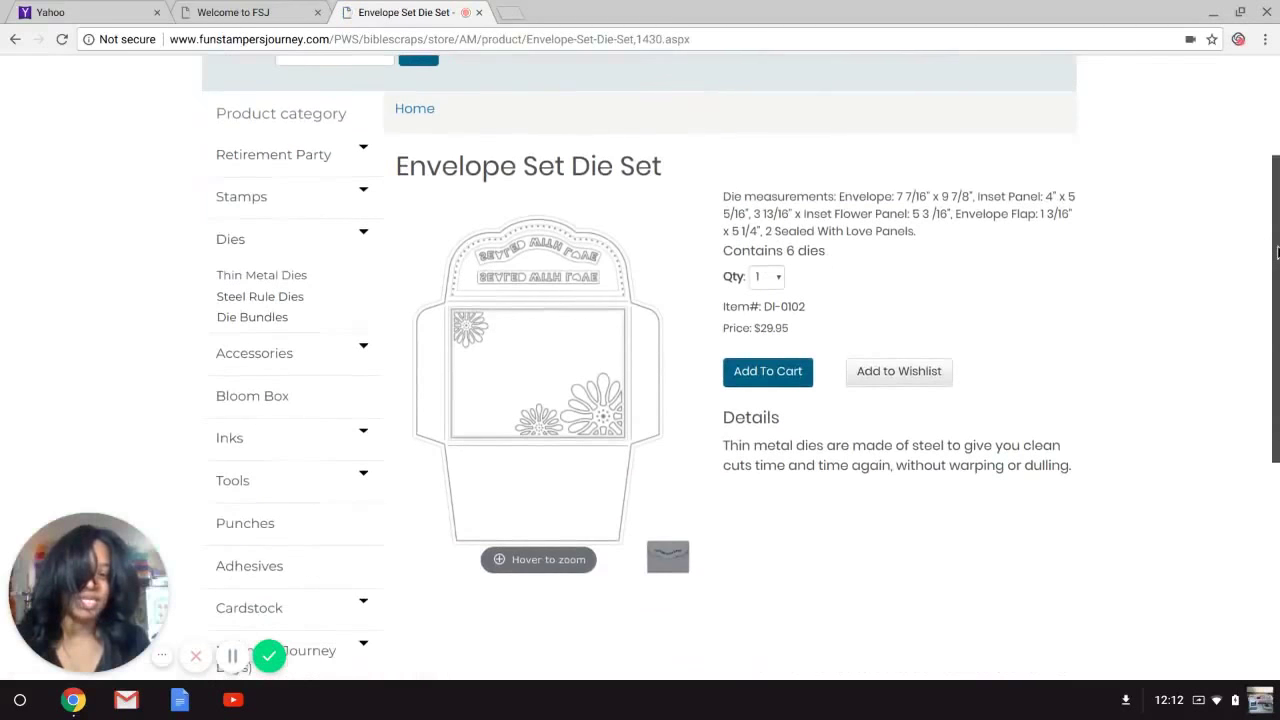
{"action": "left_click", "coordinate": [779, 285]}
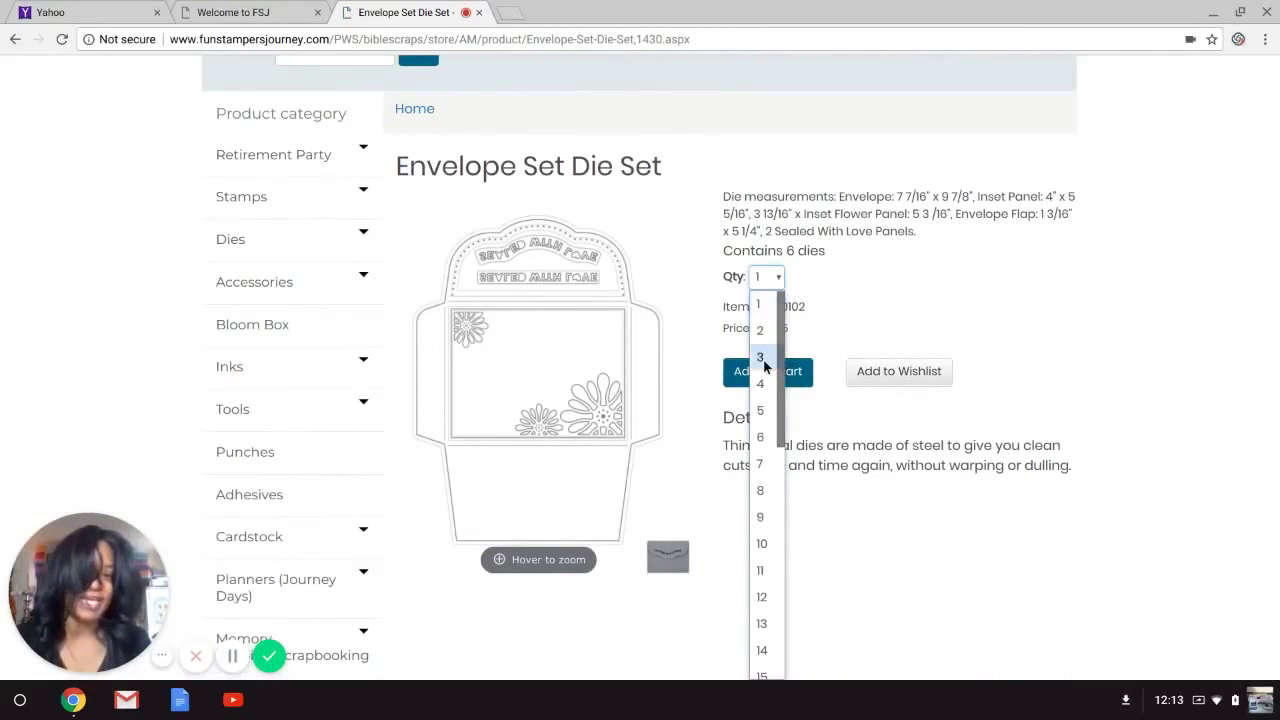
{"action": "left_click", "coordinate": [766, 364]}
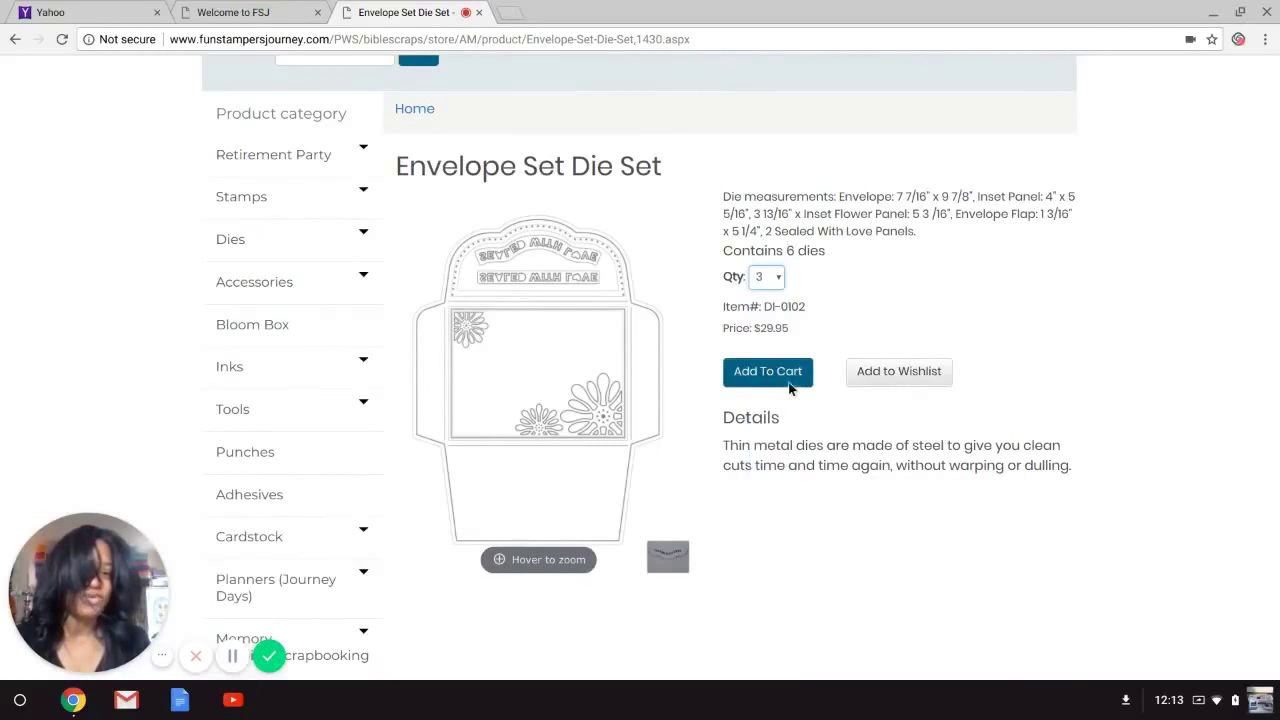
{"action": "left_click", "coordinate": [788, 381]}
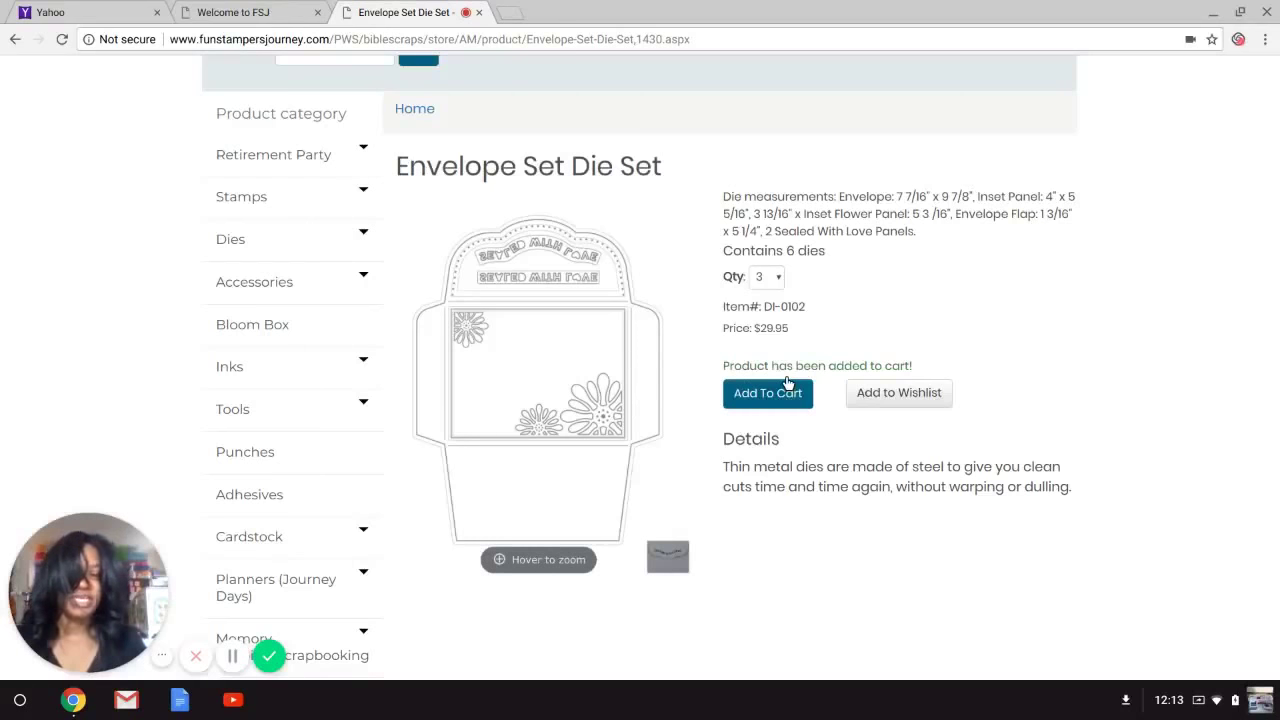
{"action": "scroll", "coordinate": [1277, 343], "scroll_direction": "up", "scroll_amount": 2}
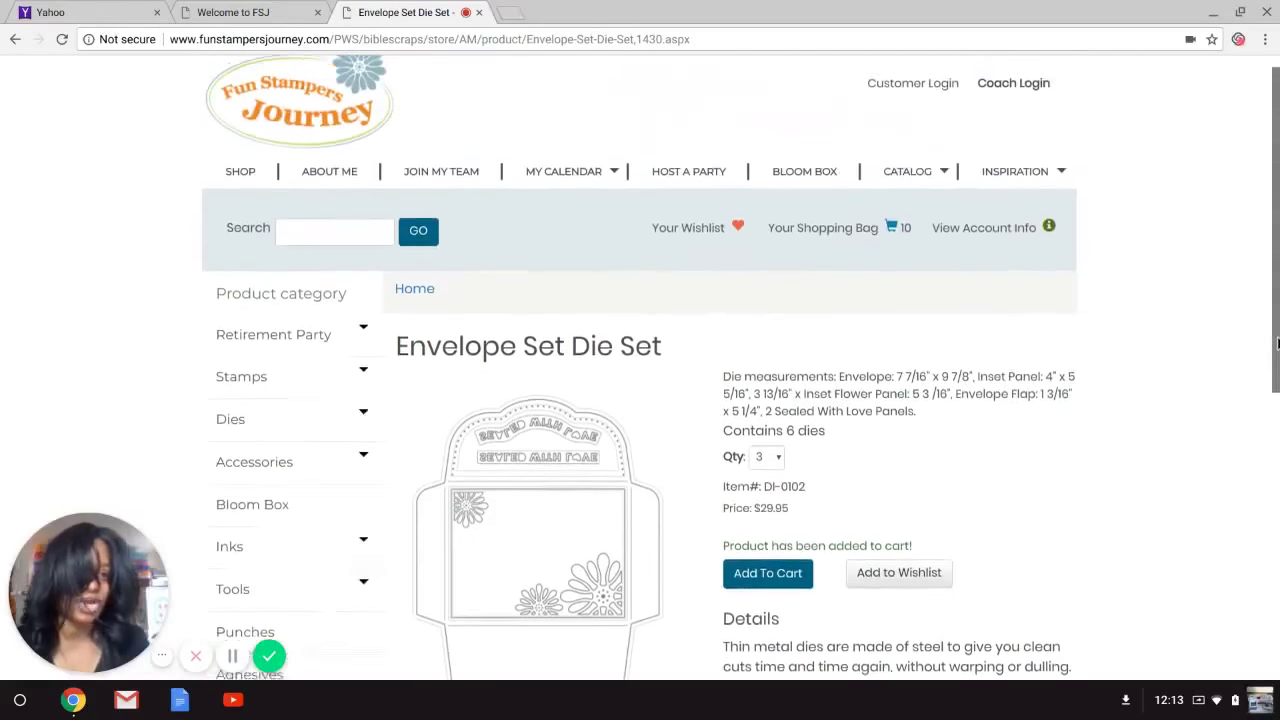
{"action": "scroll", "coordinate": [1277, 343], "scroll_direction": "up", "scroll_amount": 1}
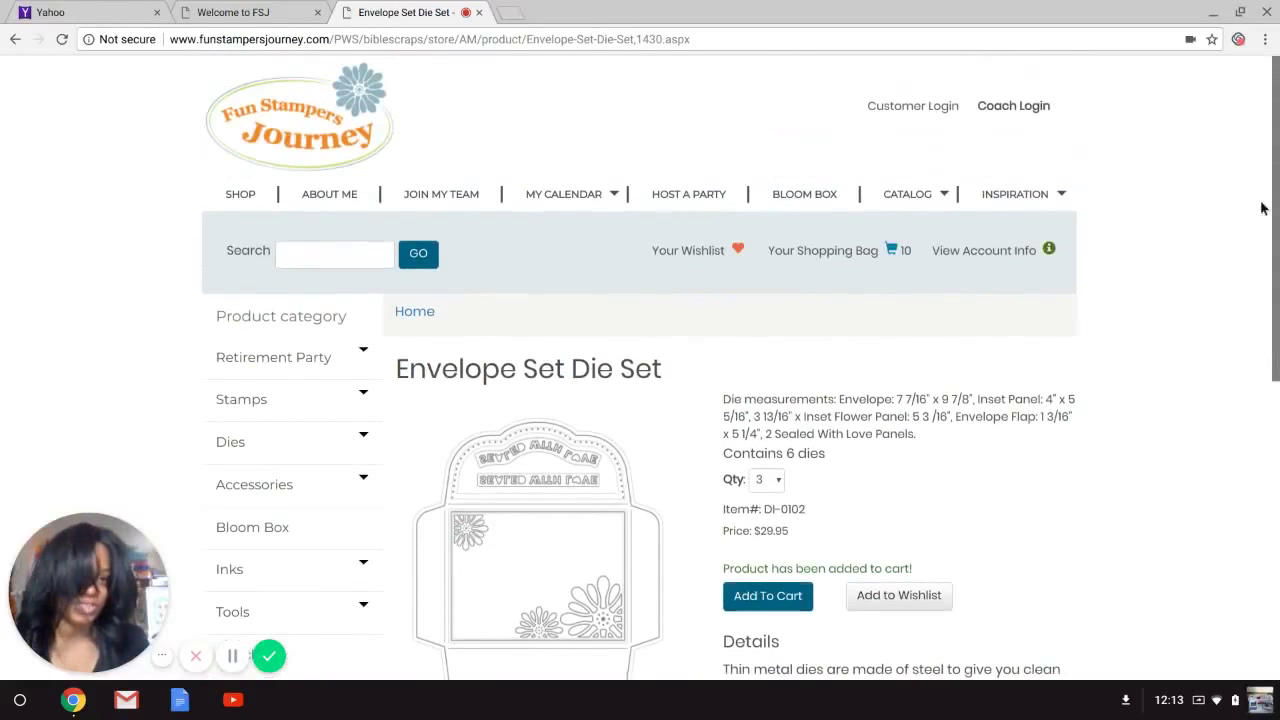
{"action": "left_click", "coordinate": [829, 249]}
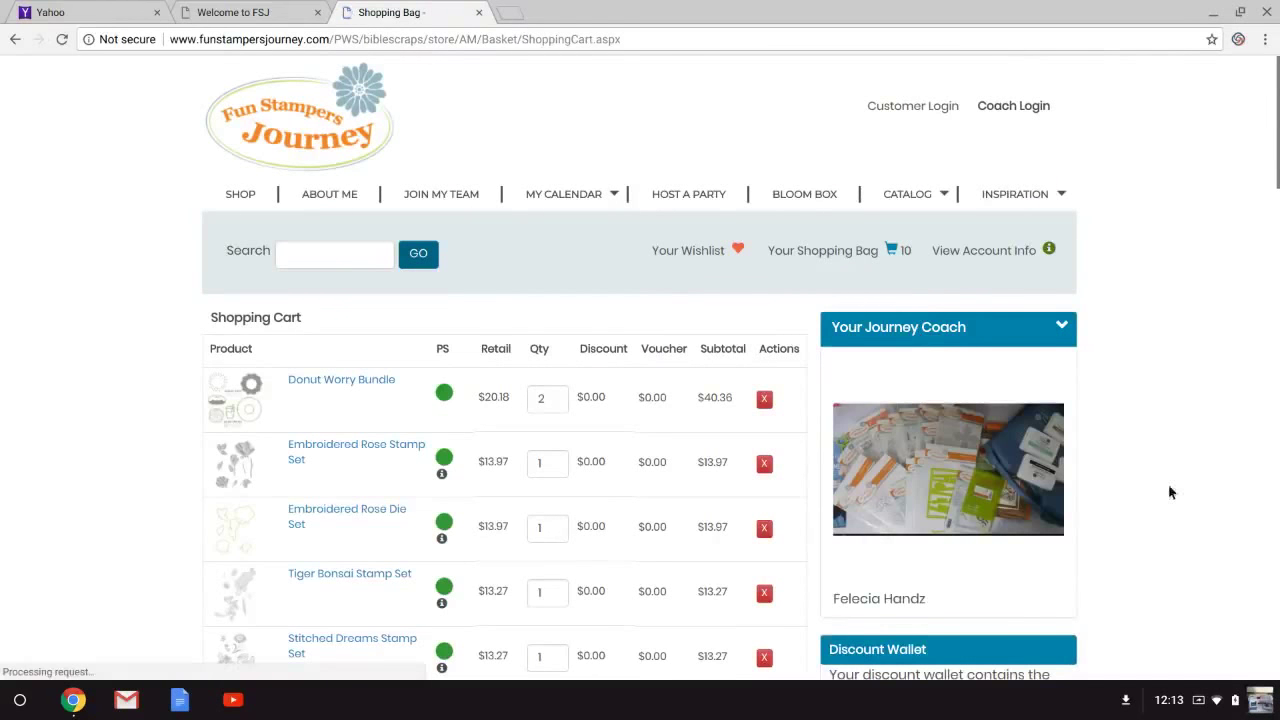
{"action": "scroll", "coordinate": [1277, 147], "scroll_direction": "down", "scroll_amount": 6}
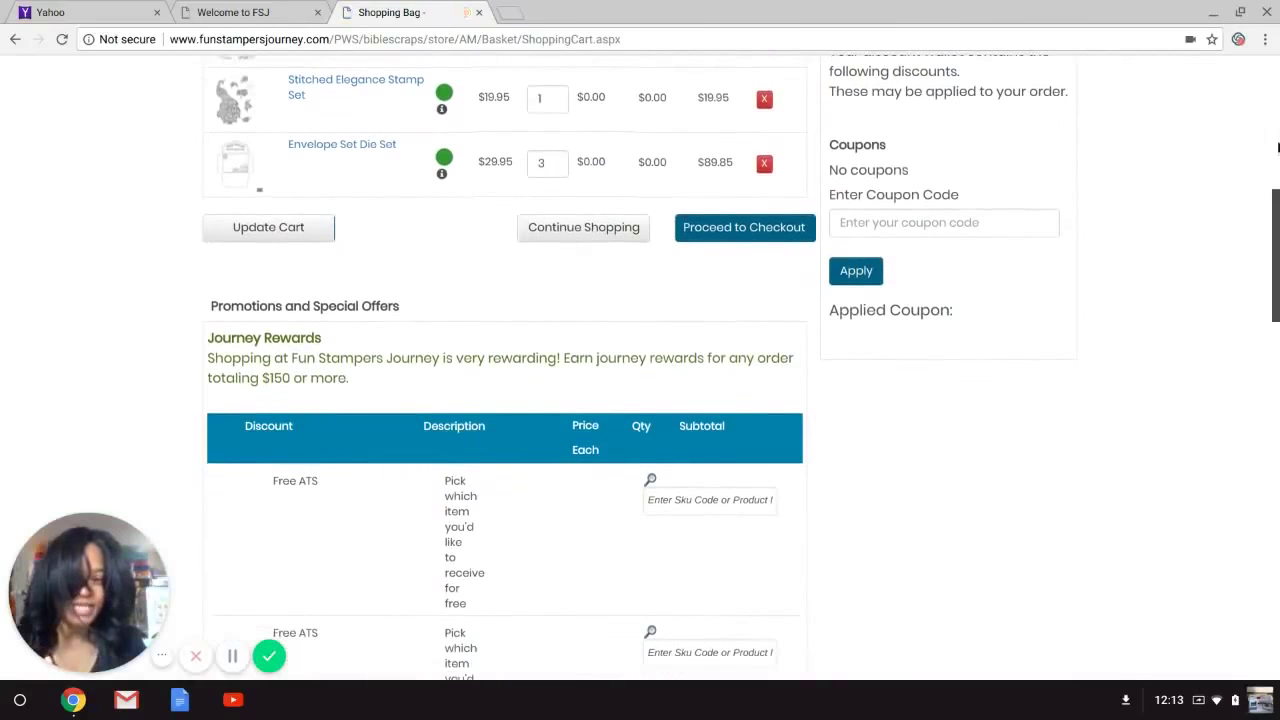
{"action": "scroll", "coordinate": [1260, 273], "scroll_direction": "up", "scroll_amount": 3}
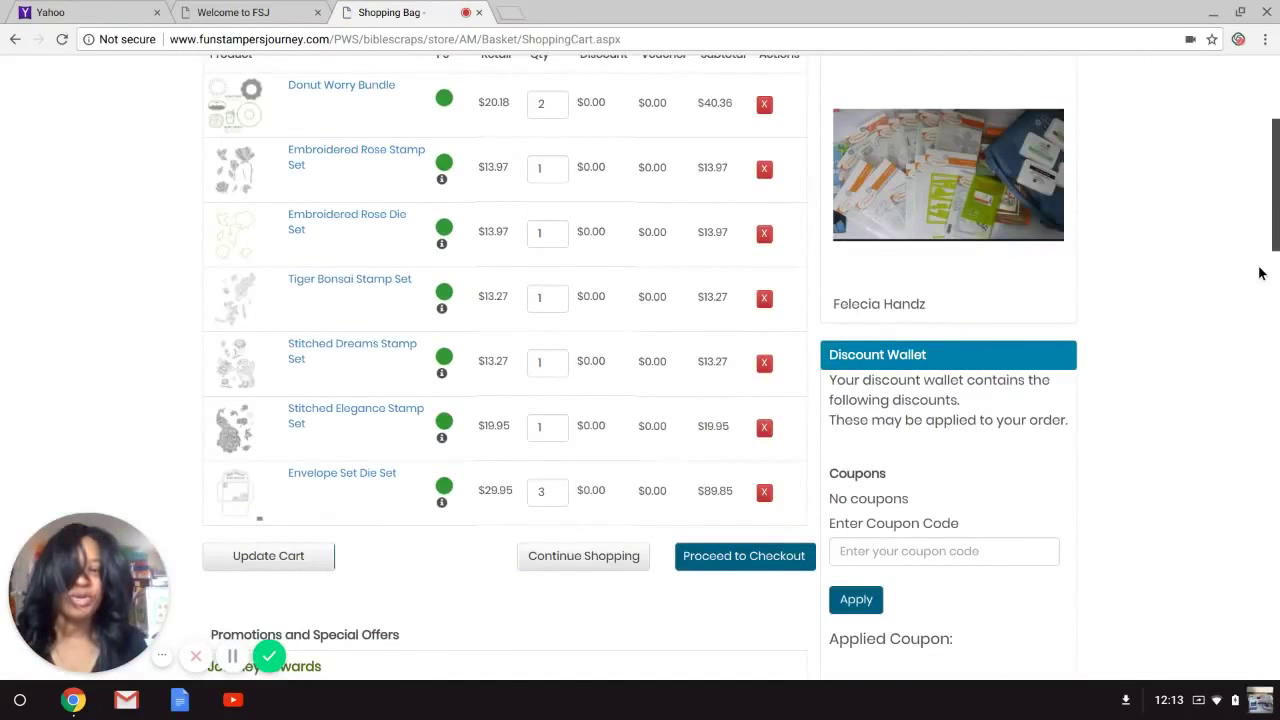
{"action": "scroll", "coordinate": [1260, 273], "scroll_direction": "up", "scroll_amount": 1}
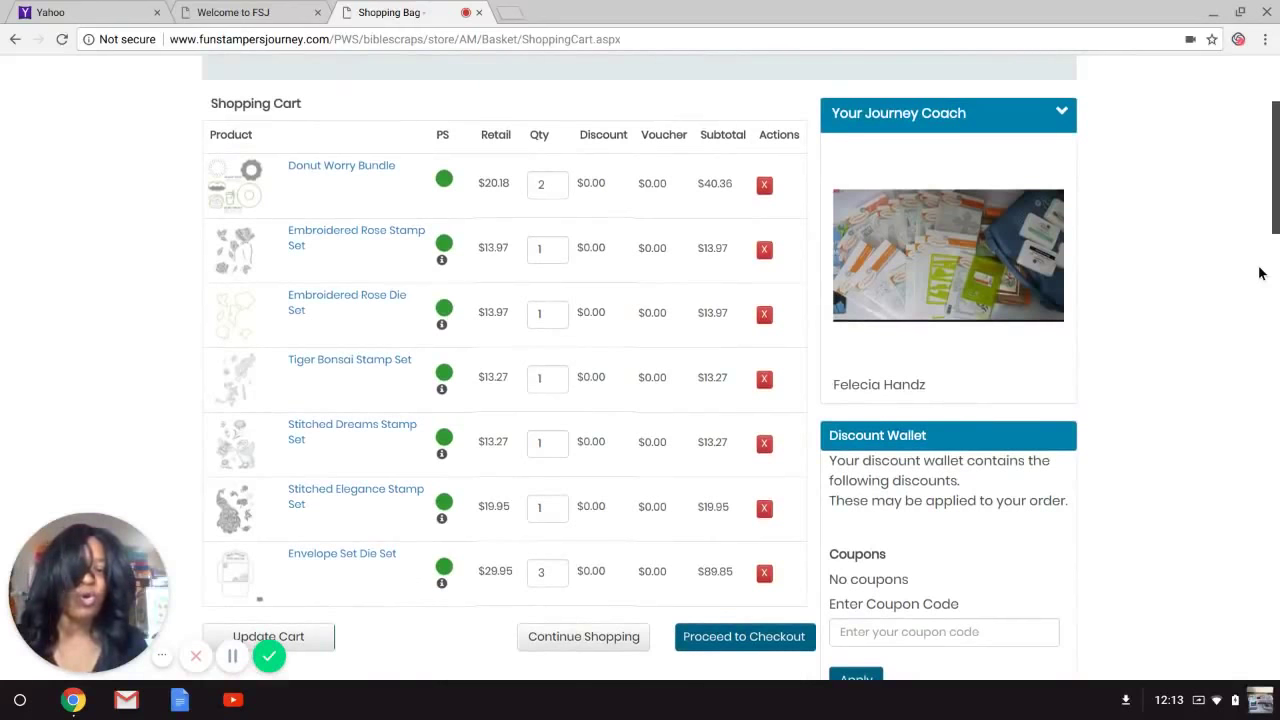
{"action": "scroll", "coordinate": [1260, 273], "scroll_direction": "down", "scroll_amount": 3}
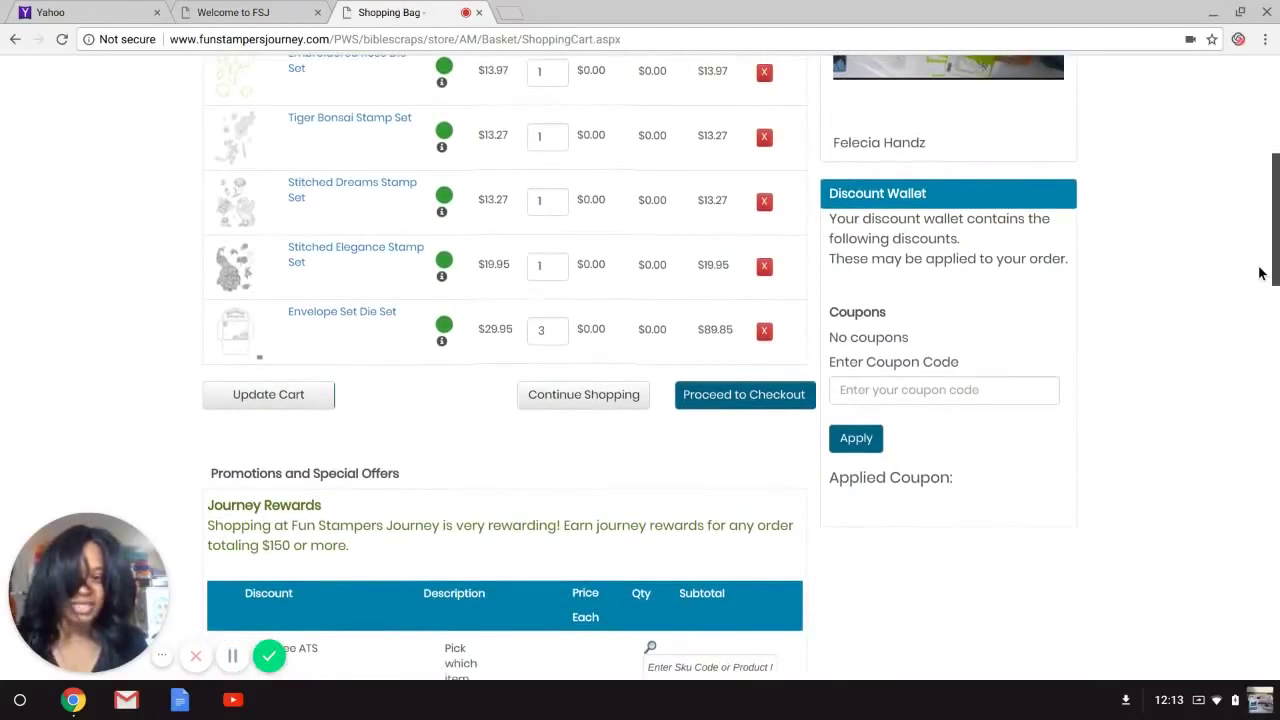
{"action": "scroll", "coordinate": [1260, 273], "scroll_direction": "down", "scroll_amount": 1}
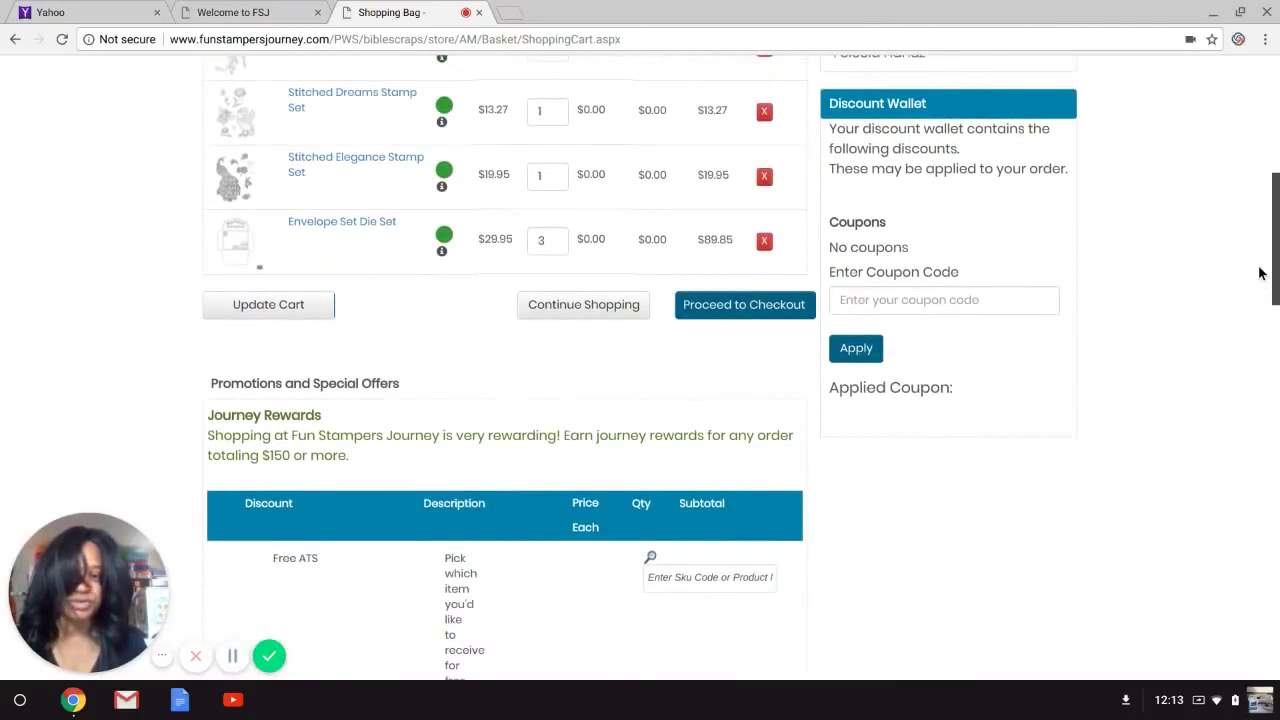
{"action": "scroll", "coordinate": [1260, 273], "scroll_direction": "up", "scroll_amount": 5}
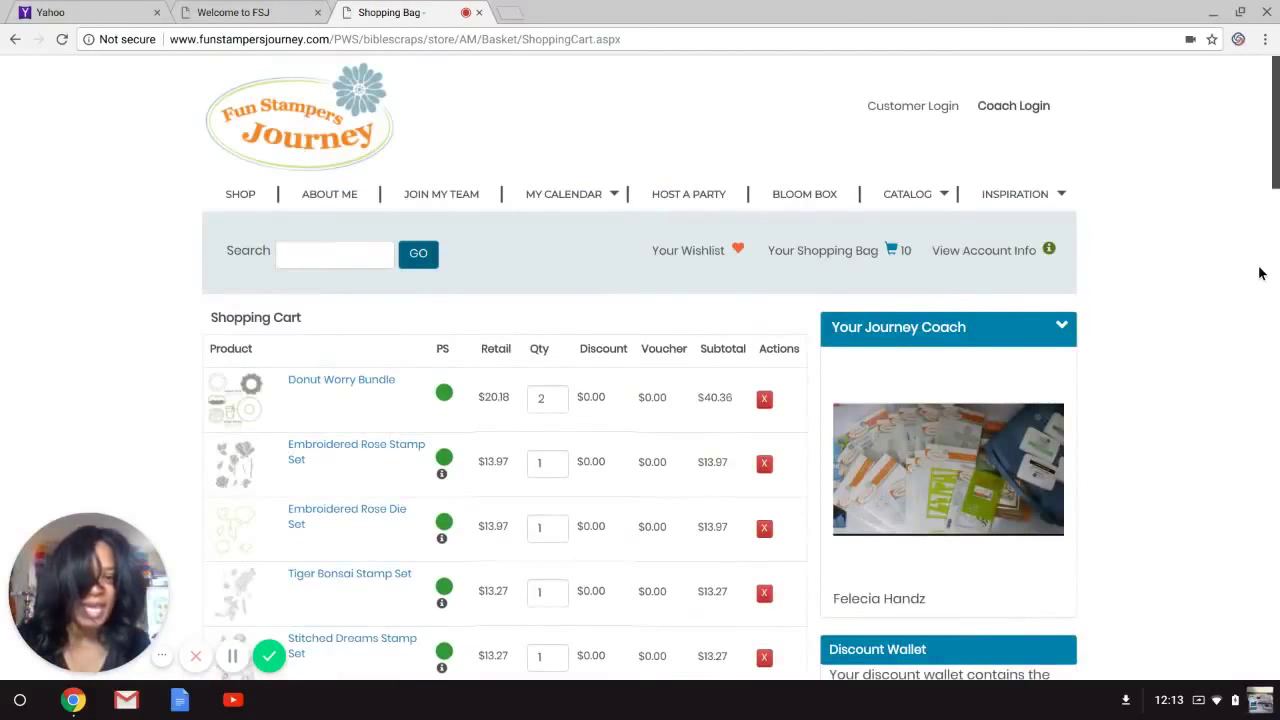
{"action": "scroll", "coordinate": [1260, 273], "scroll_direction": "down", "scroll_amount": 5}
{"action": "scroll", "coordinate": [1260, 273], "scroll_direction": "down", "scroll_amount": 11}
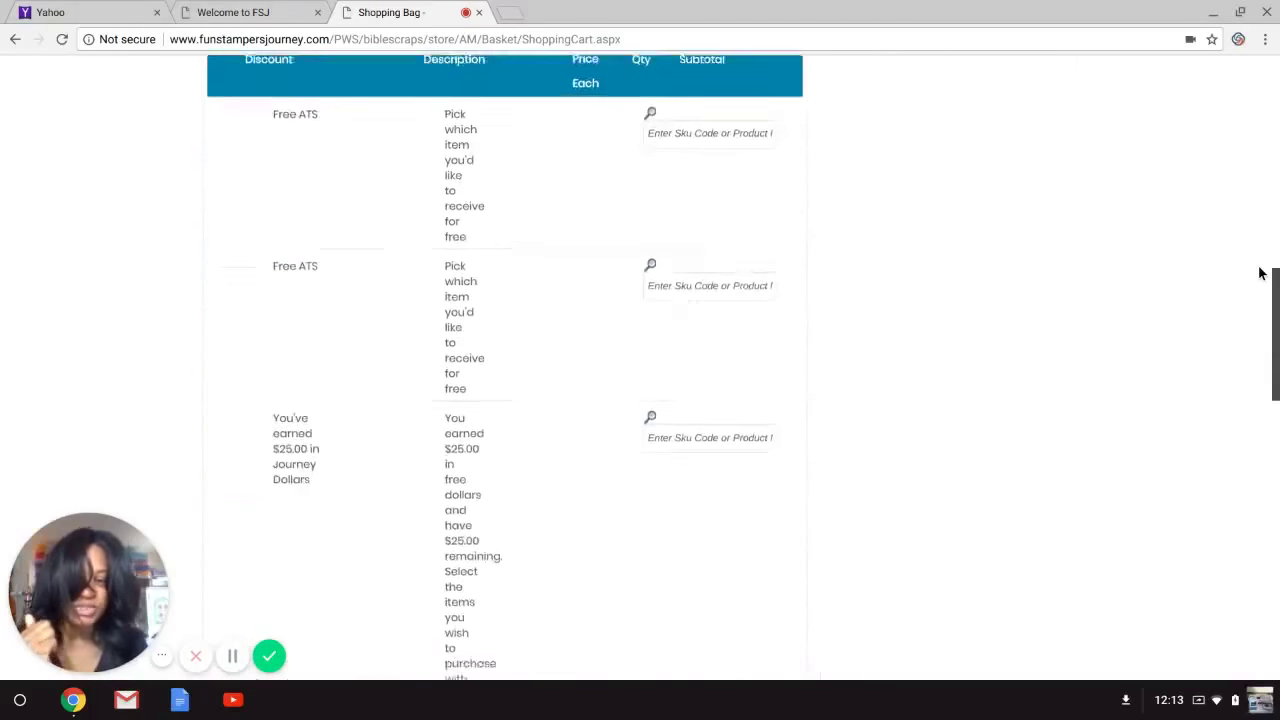
{"action": "scroll", "coordinate": [1260, 273], "scroll_direction": "down", "scroll_amount": 5}
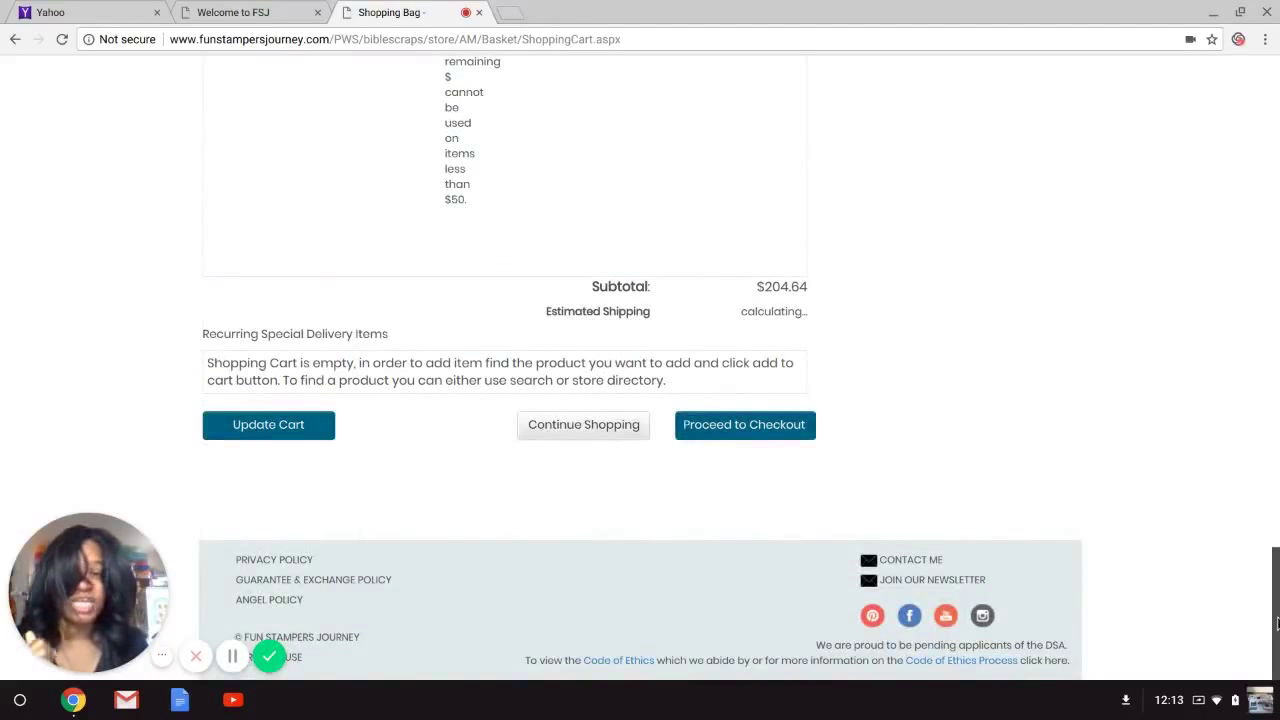
{"action": "scroll", "coordinate": [1276, 623], "scroll_direction": "up", "scroll_amount": 15}
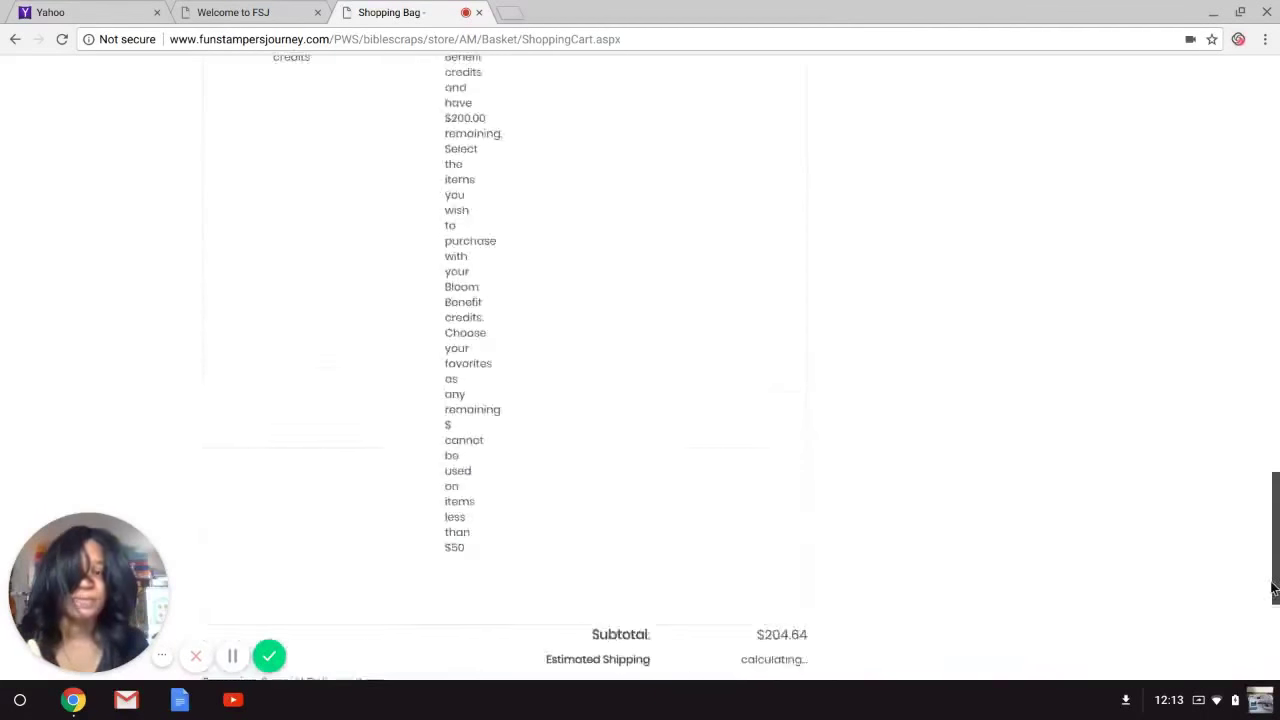
{"action": "scroll", "coordinate": [1272, 588], "scroll_direction": "up", "scroll_amount": 5}
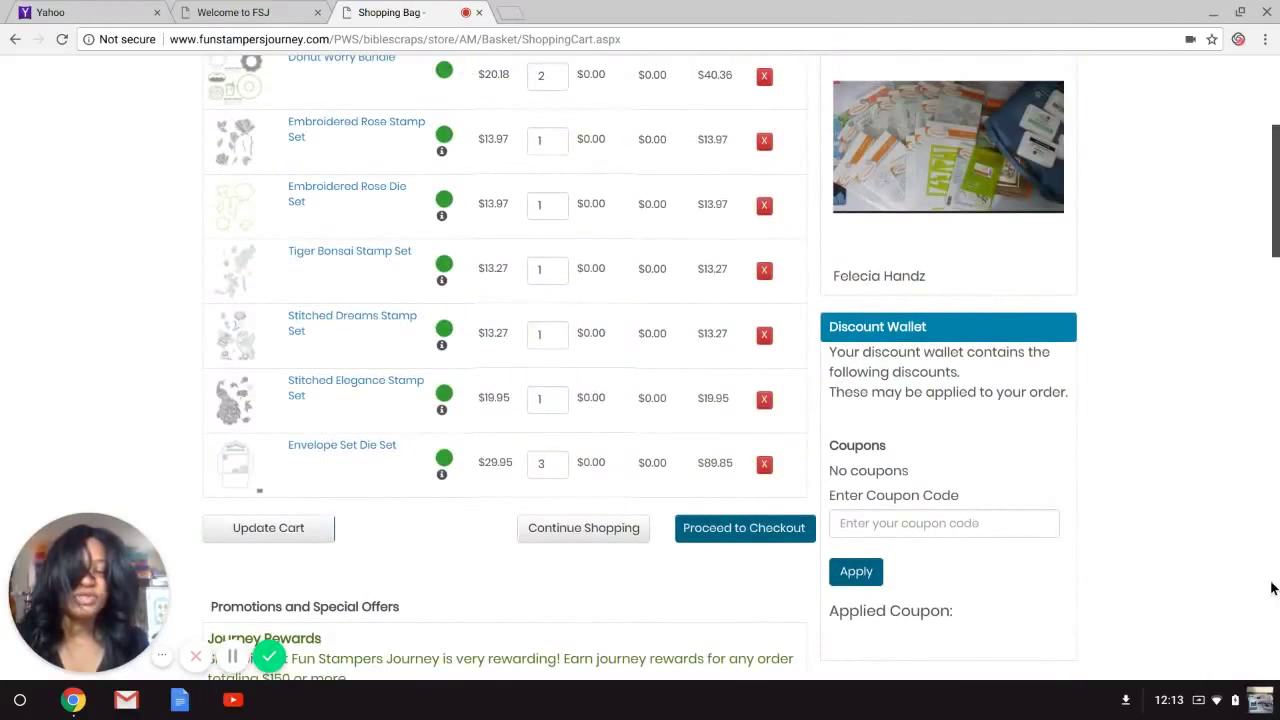
{"action": "scroll", "coordinate": [1272, 588], "scroll_direction": "down", "scroll_amount": 1}
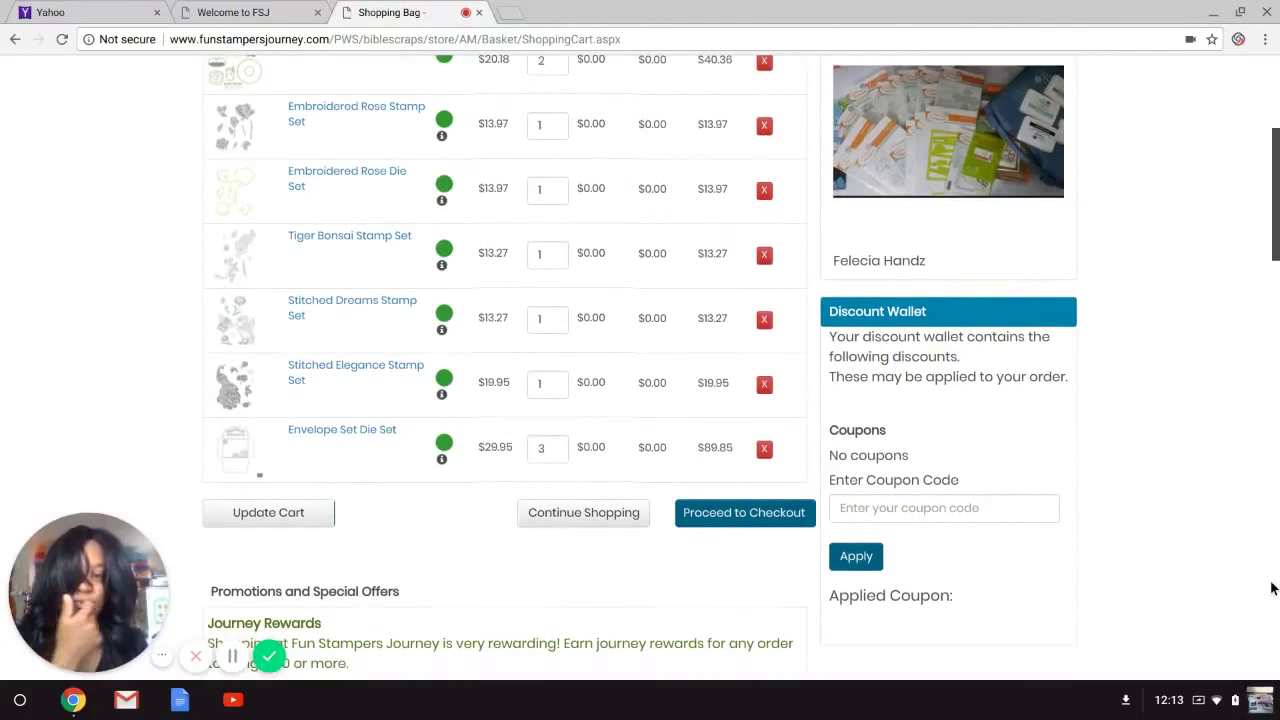
{"action": "scroll", "coordinate": [1272, 588], "scroll_direction": "down", "scroll_amount": 4}
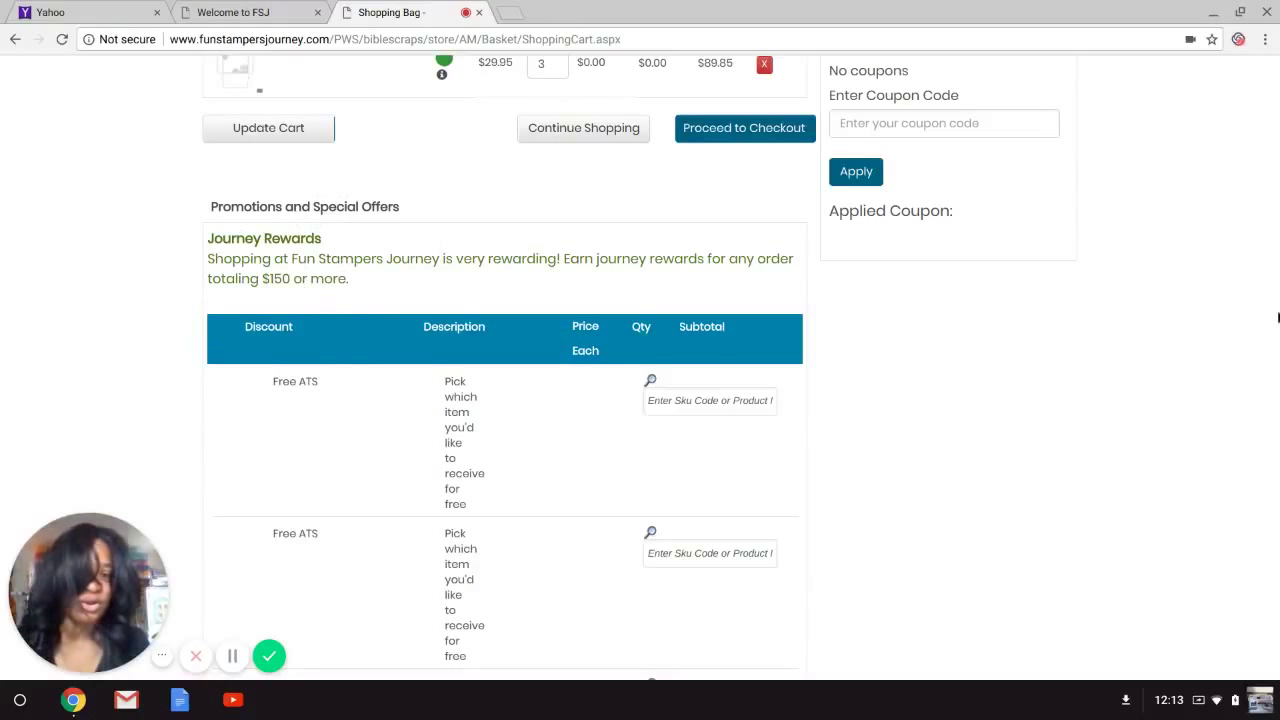
{"action": "scroll", "coordinate": [1274, 285], "scroll_direction": "down", "scroll_amount": 1}
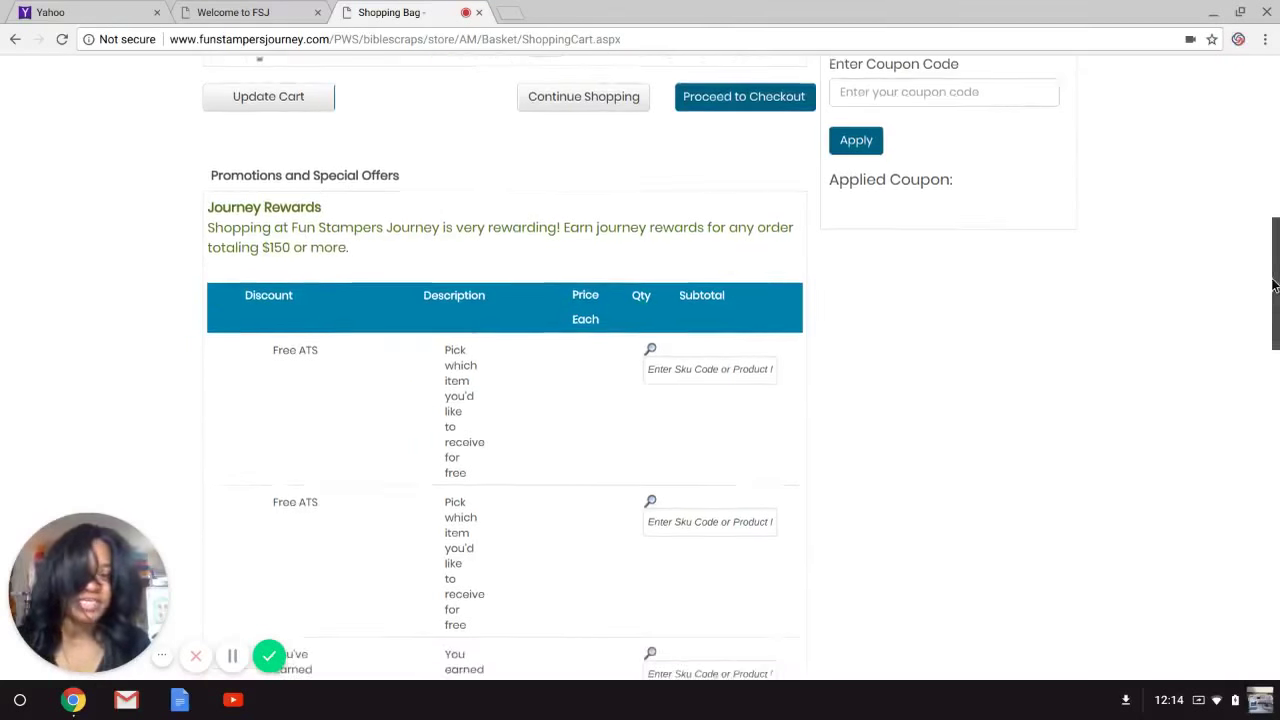
{"action": "scroll", "coordinate": [1274, 288], "scroll_direction": "down", "scroll_amount": 1}
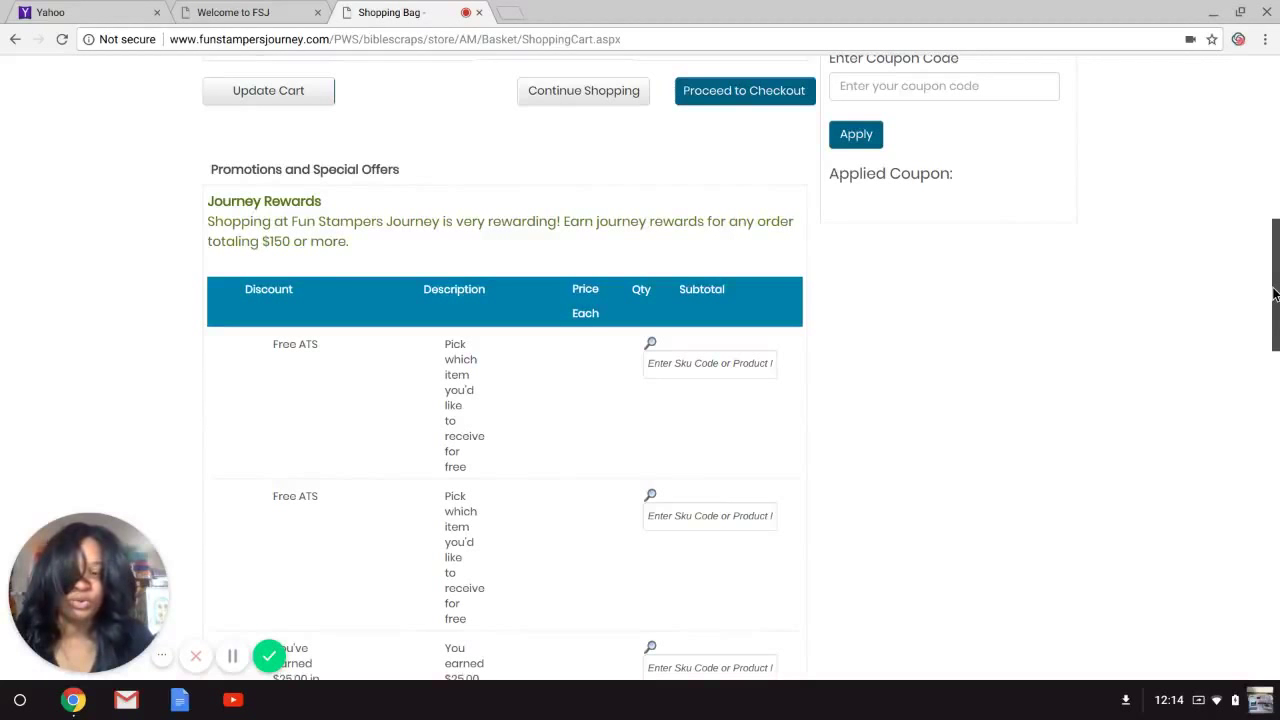
{"action": "scroll", "coordinate": [1274, 292], "scroll_direction": "down", "scroll_amount": 2}
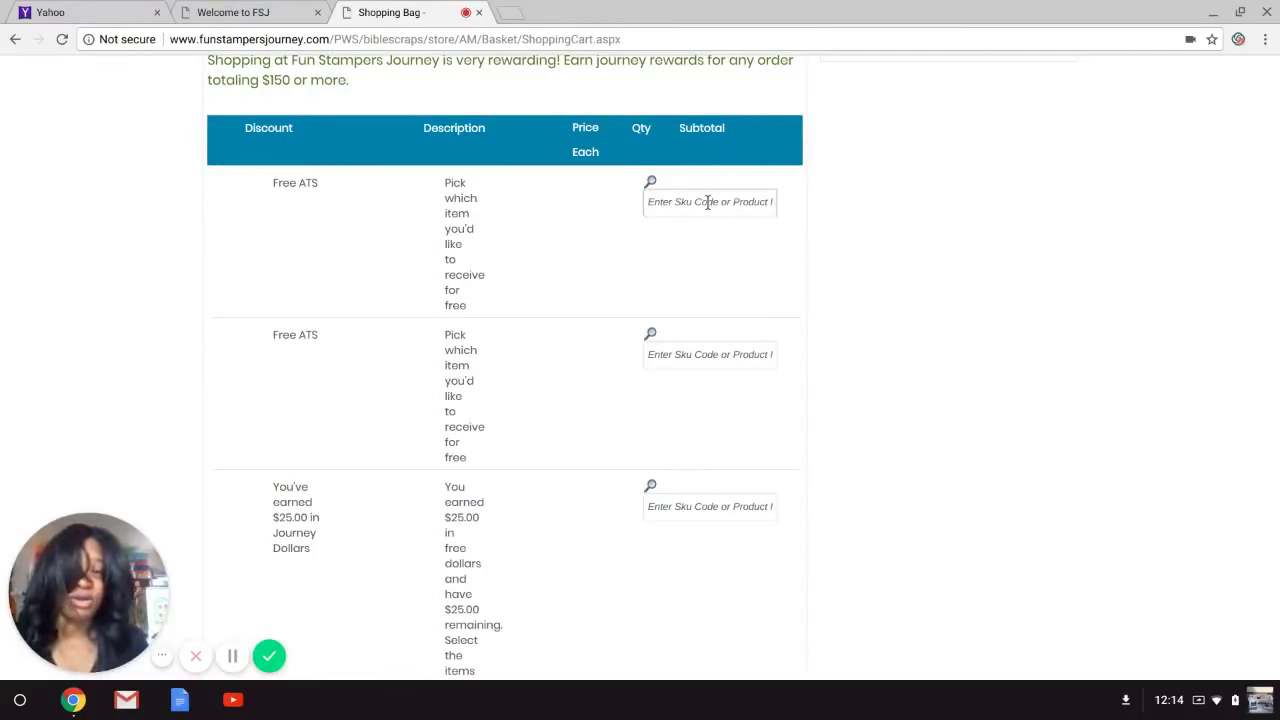
In a new tab, go to funstampersjourney.com Catalogs and view the 2017–2018 Inspiration catalog full screen.
{"action": "left_click", "coordinate": [508, 11]}
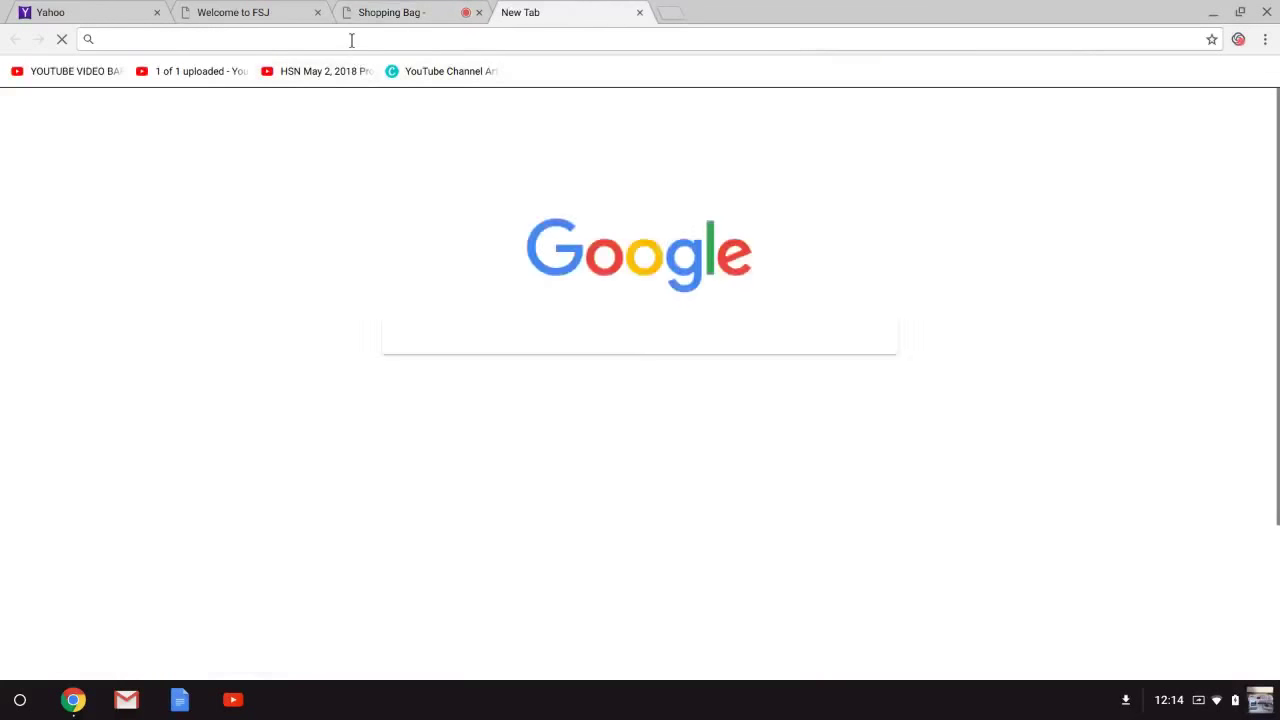
{"action": "type", "text": "f"}
{"action": "key", "text": "Return"}
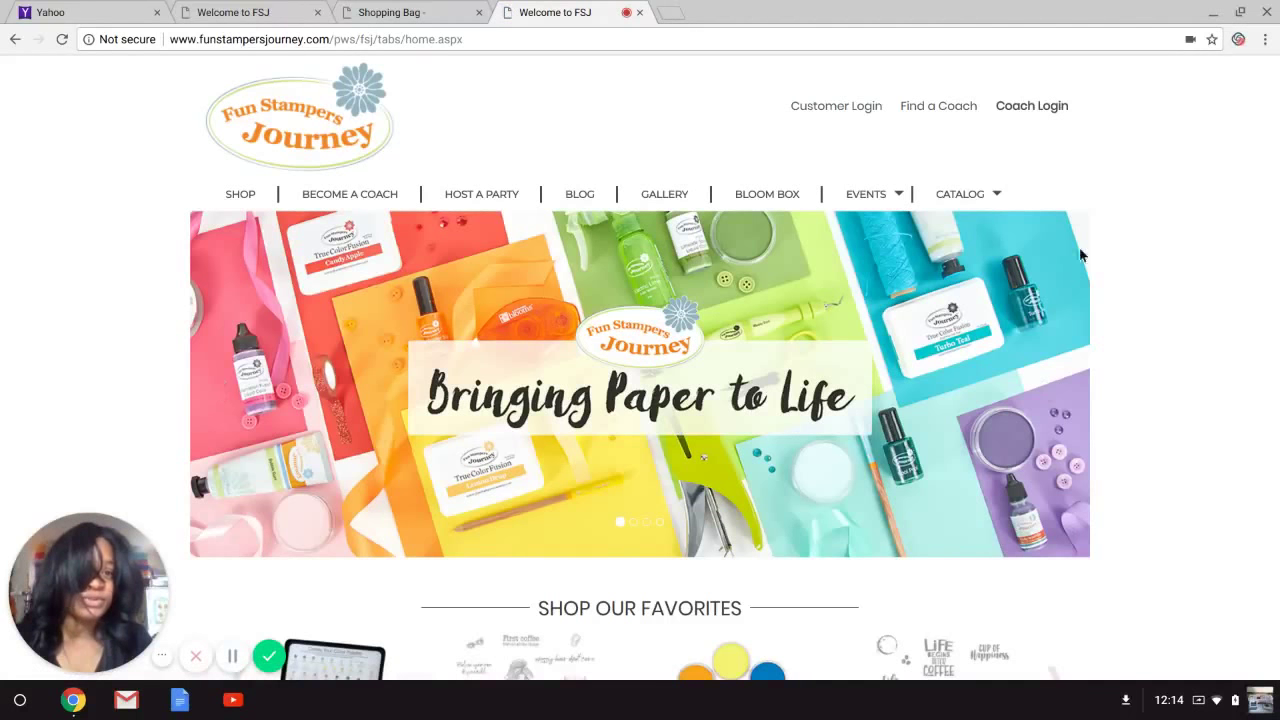
{"action": "left_click", "coordinate": [976, 197]}
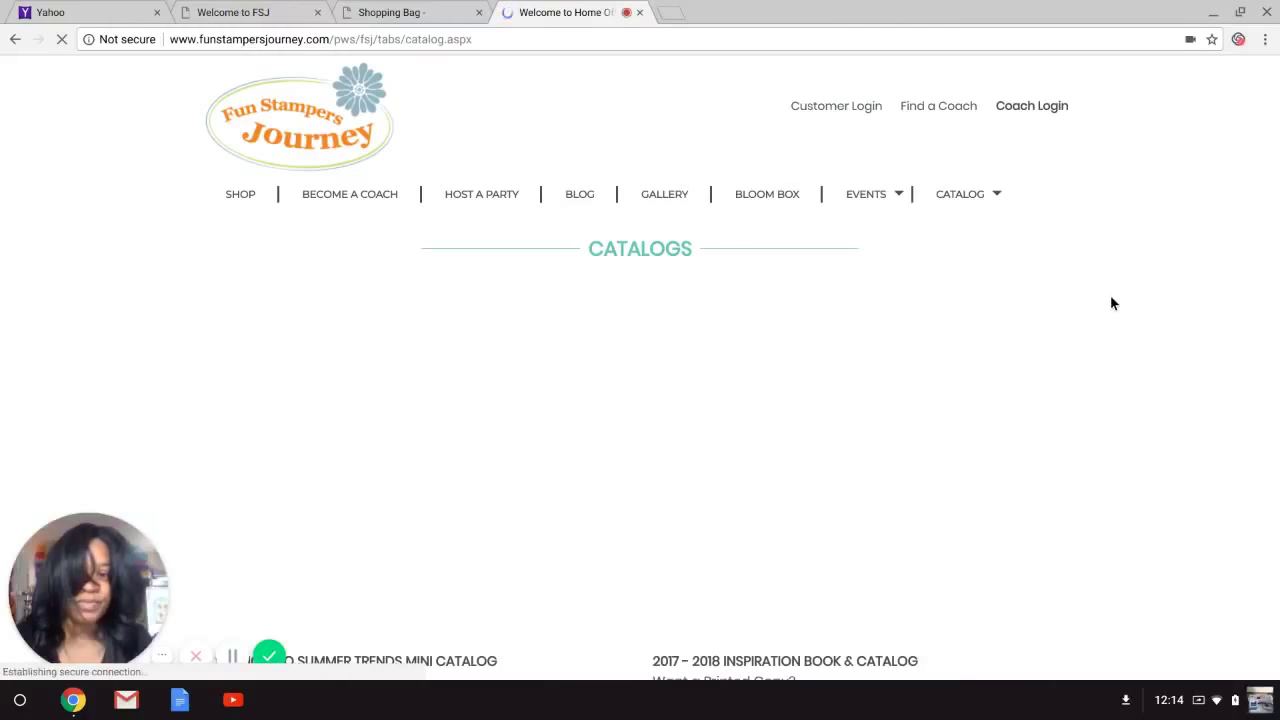
{"action": "key", "text": "ctrl+a"}
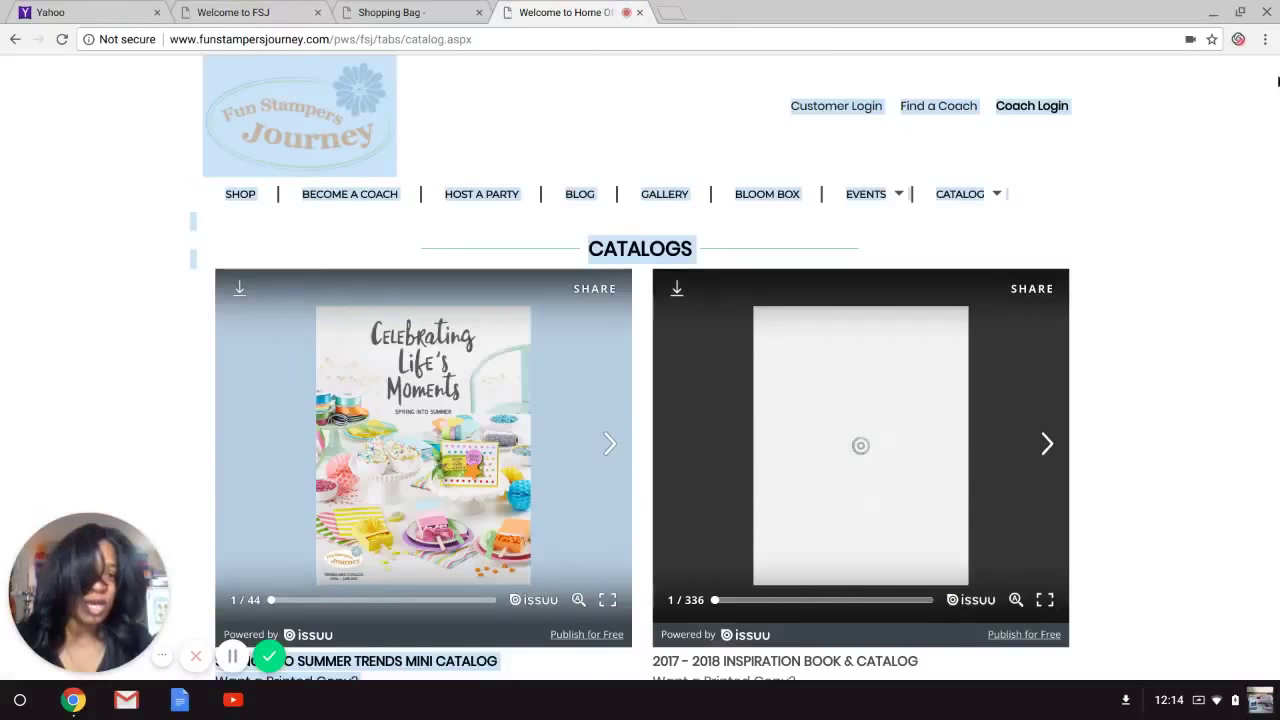
{"action": "scroll", "coordinate": [1245, 236], "scroll_direction": "down", "scroll_amount": 1}
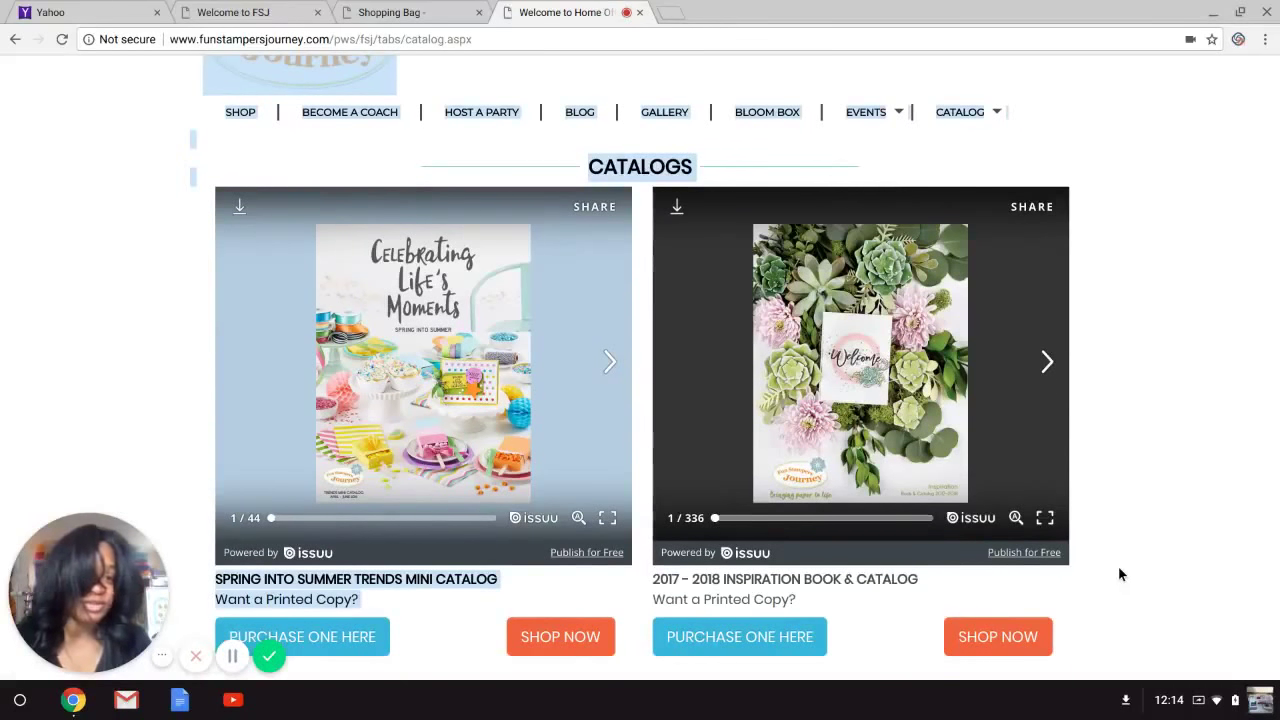
{"action": "left_click", "coordinate": [1052, 525]}
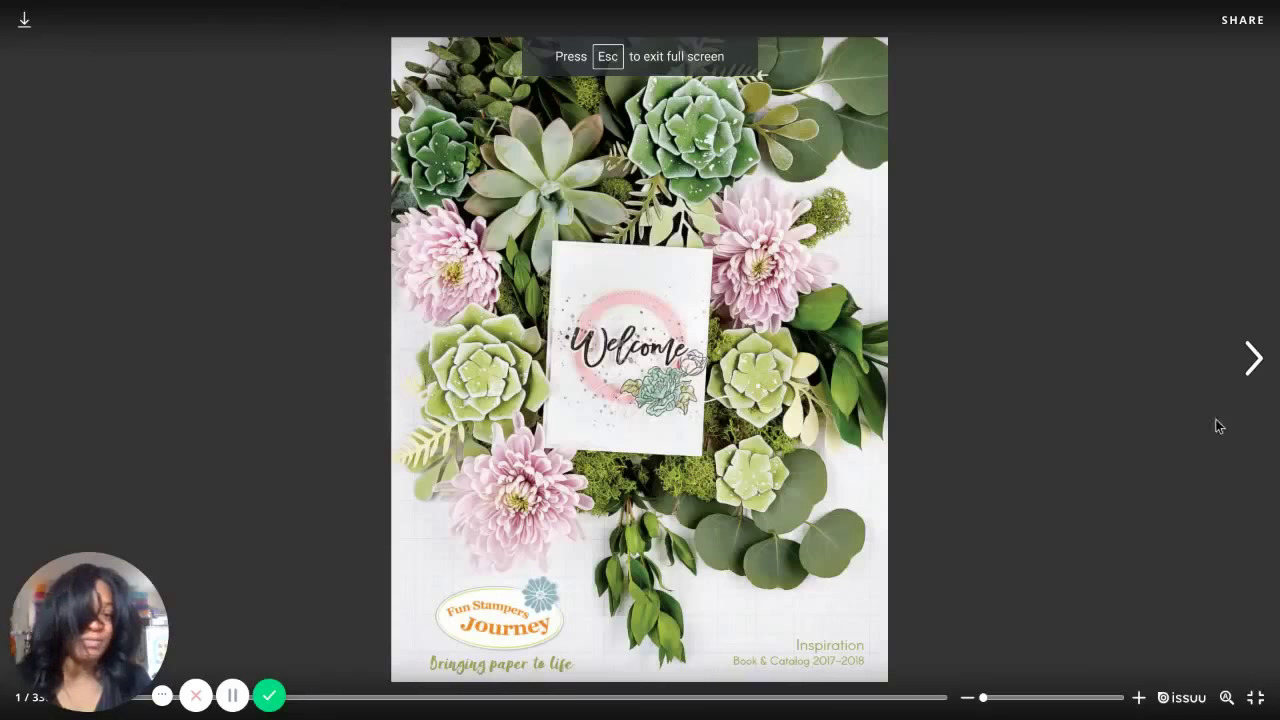
Page the Inspiration catalog forward past Host Exclusives to Bloom Benefits pages 12–13, then exit full screen.
{"action": "left_click", "coordinate": [1249, 362]}
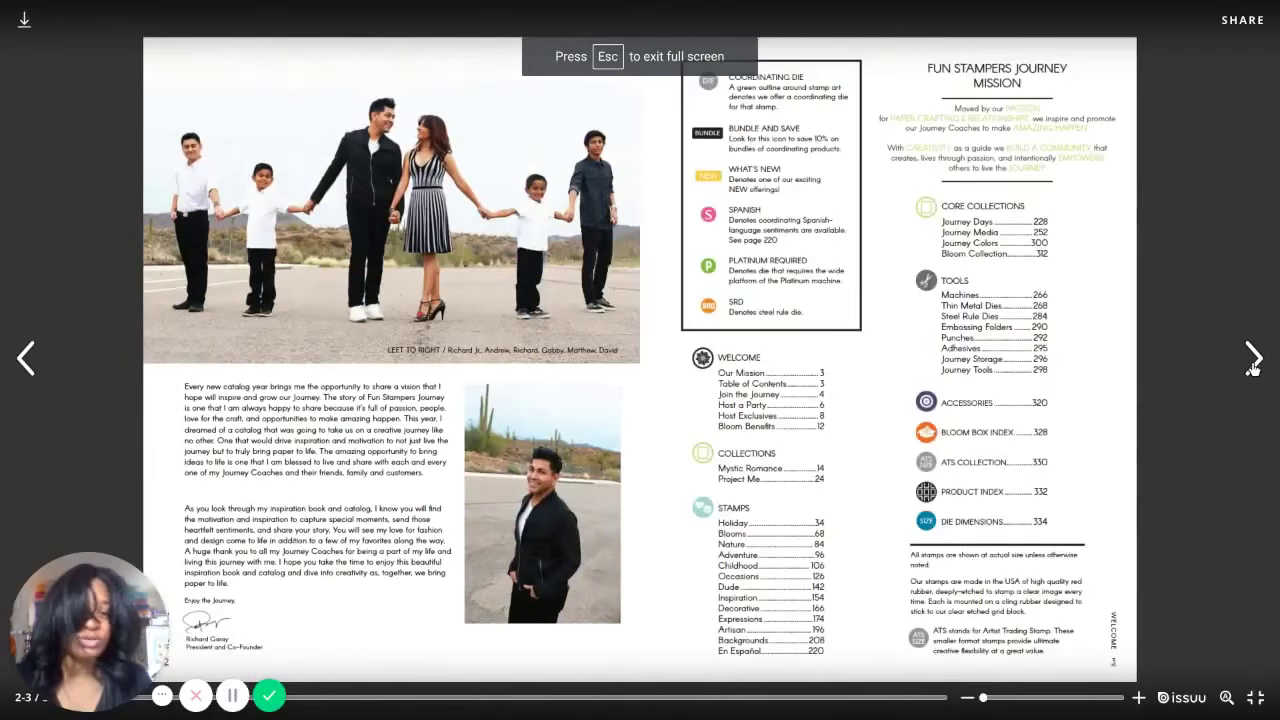
{"action": "left_click", "coordinate": [1251, 362]}
{"action": "left_click", "coordinate": [1252, 364]}
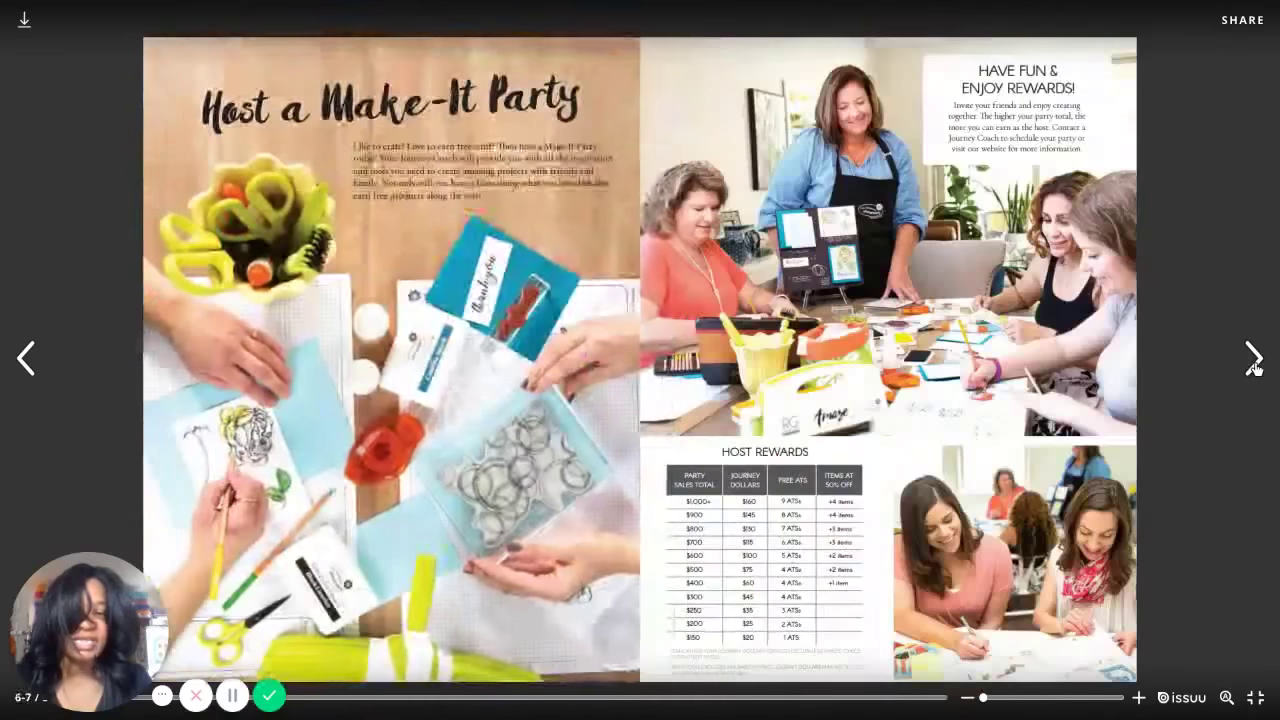
{"action": "left_click", "coordinate": [1254, 362]}
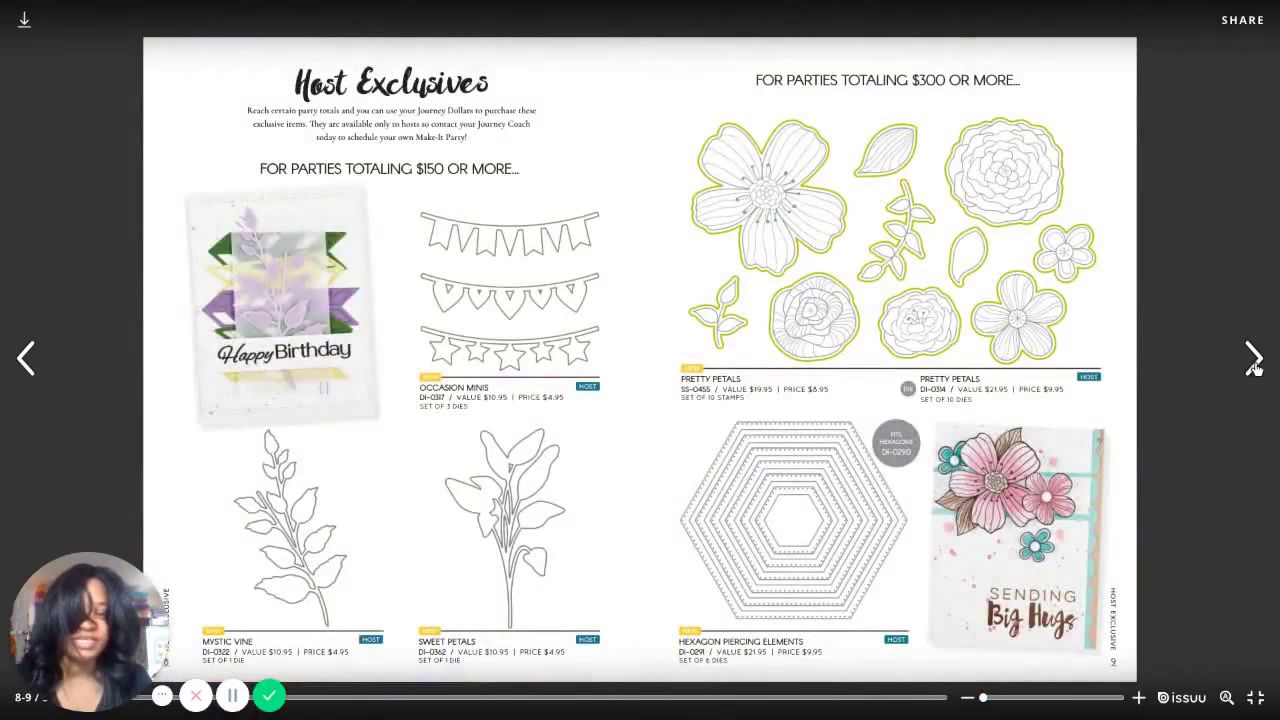
{"action": "left_click", "coordinate": [1254, 362]}
{"action": "left_click", "coordinate": [1254, 362]}
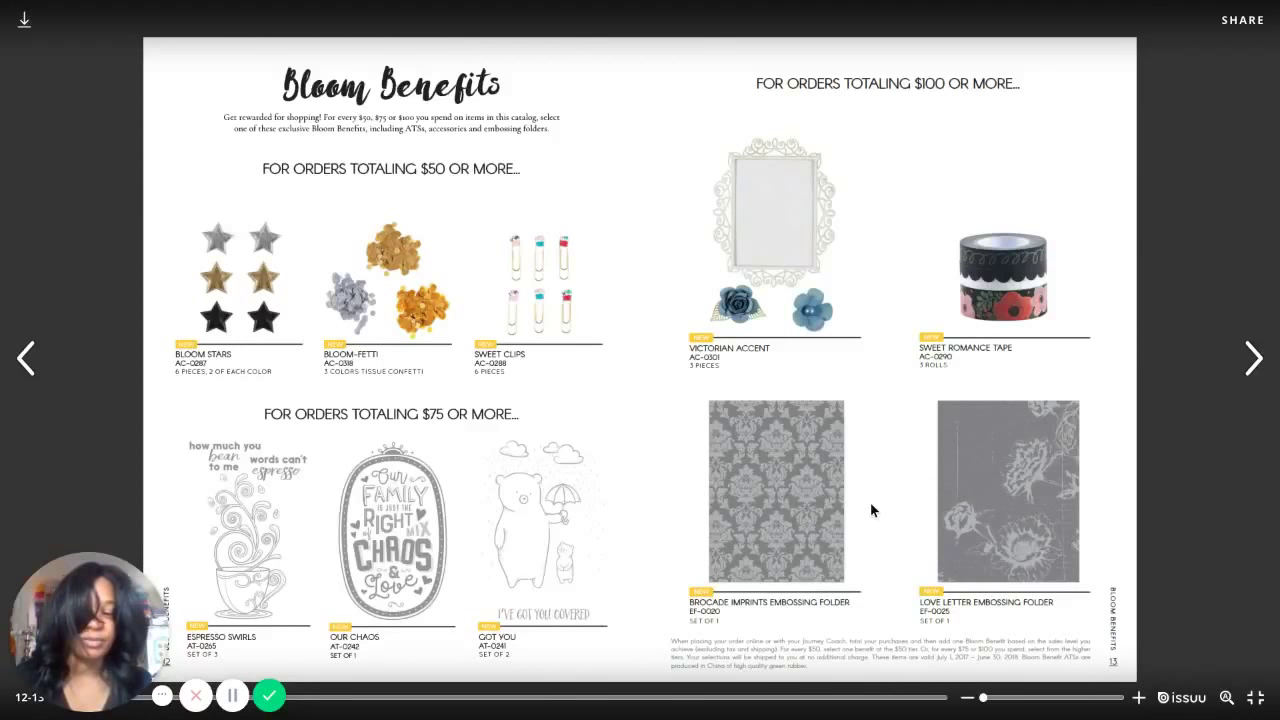
{"action": "key", "text": "Escape"}
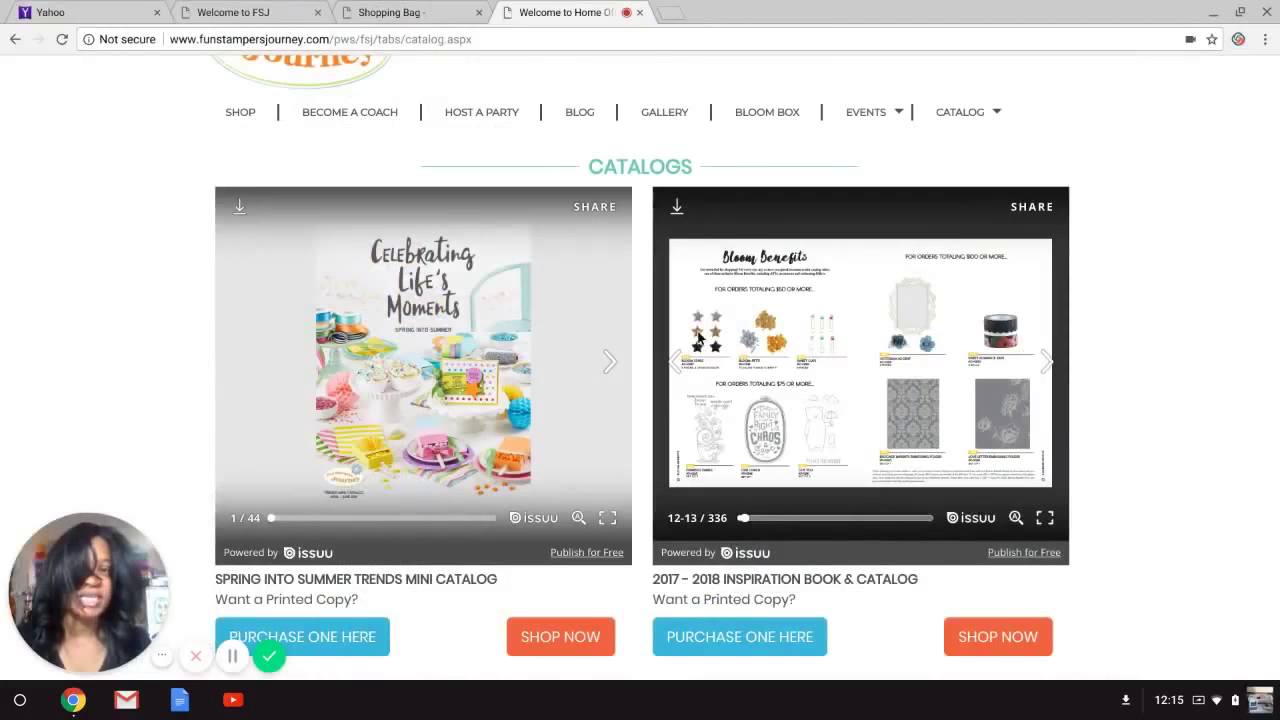
Back in the cart, search 'pup' and pick Pocket Pup ATS as the first free ATS.
{"action": "left_click", "coordinate": [436, 18]}
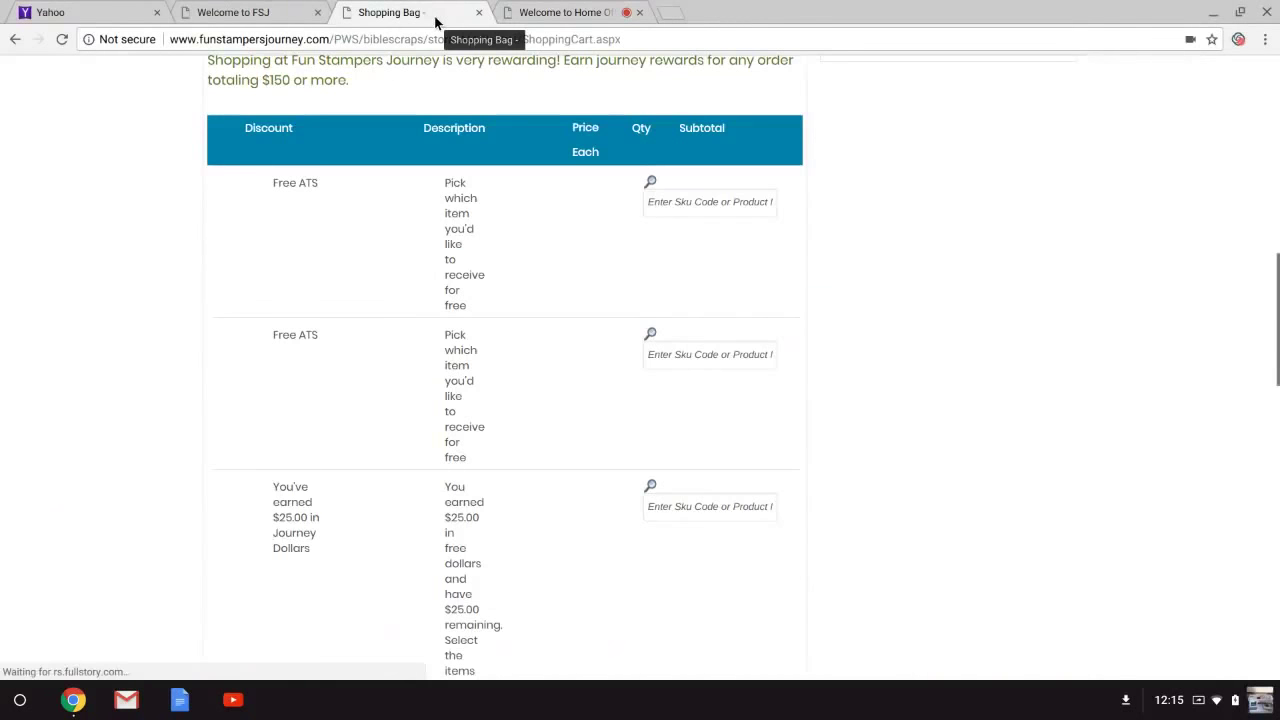
{"action": "left_click", "coordinate": [680, 201]}
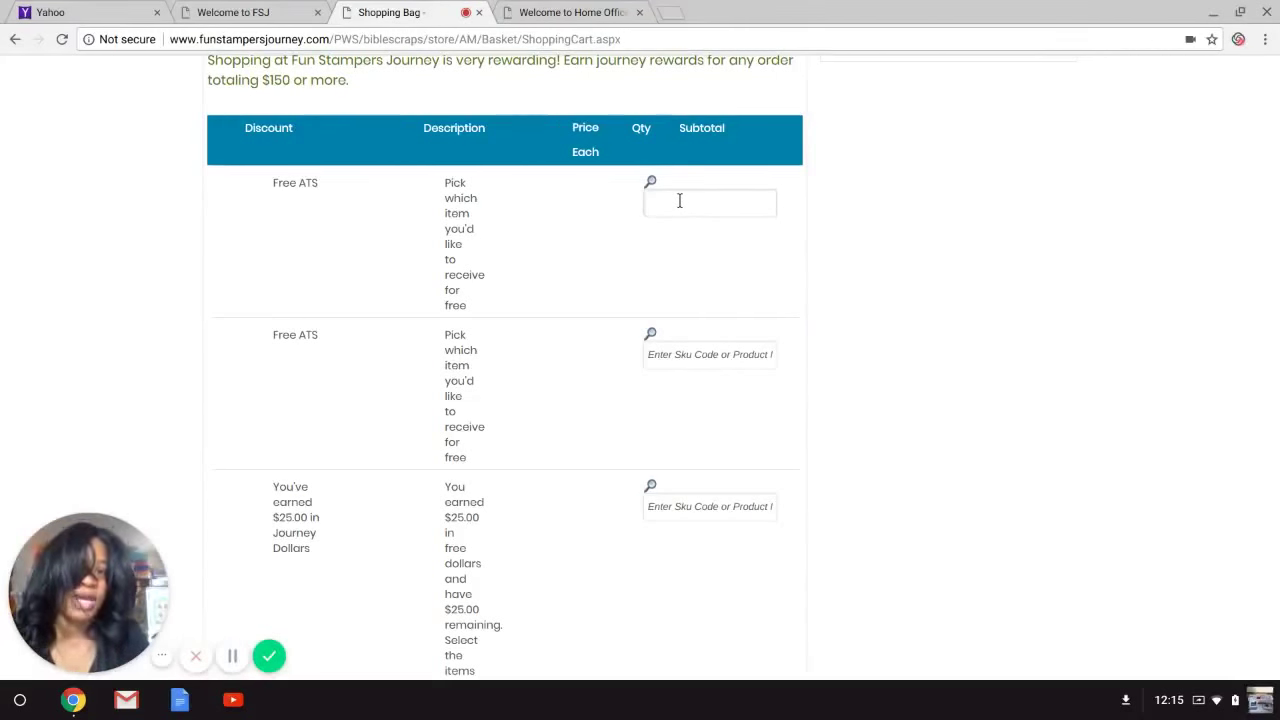
{"action": "type", "text": "pup"}
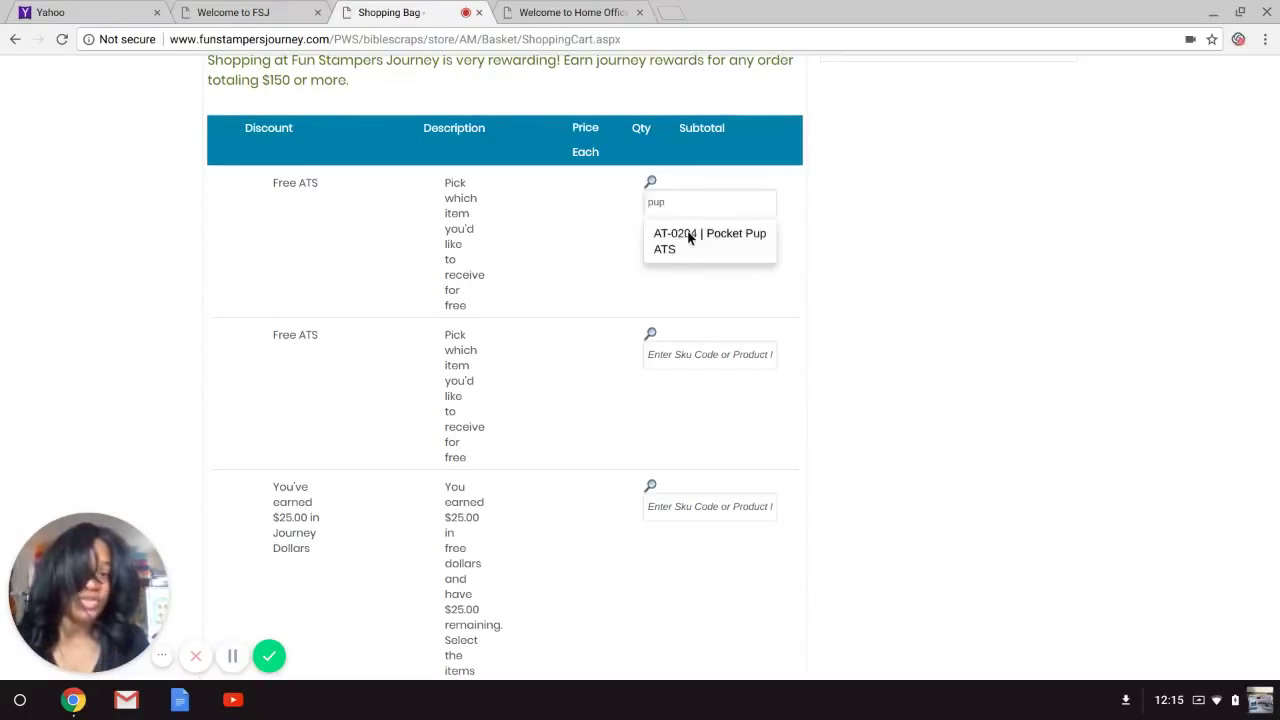
{"action": "left_click", "coordinate": [688, 235]}
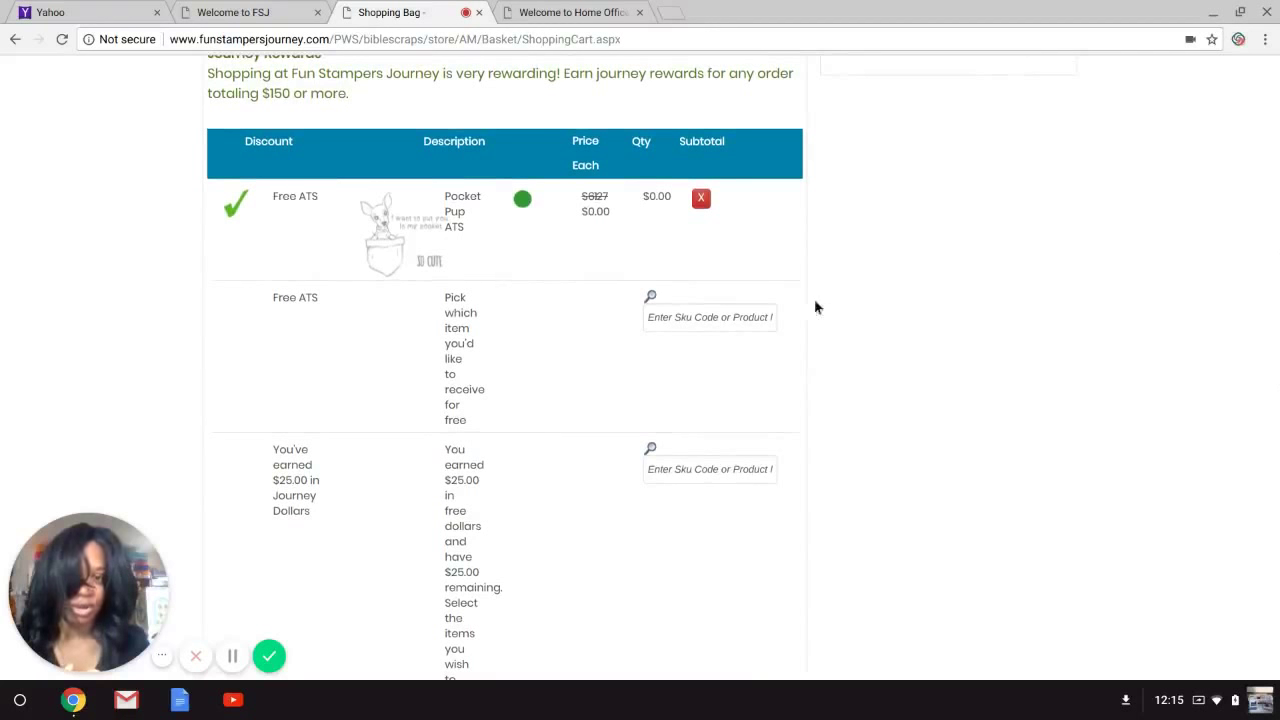
Search 'be' and pick AT-0191 Beary Best ATS as the second free ATS reward.
{"action": "left_click", "coordinate": [714, 317]}
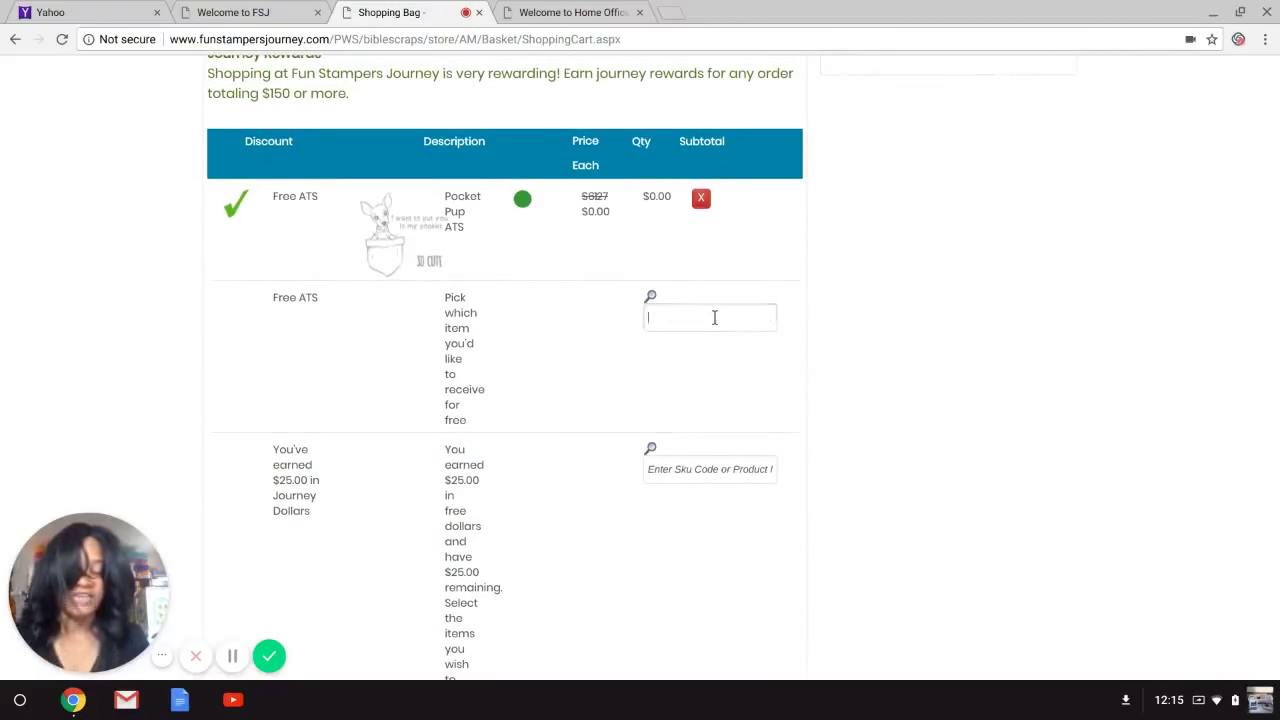
{"action": "type", "text": "b"}
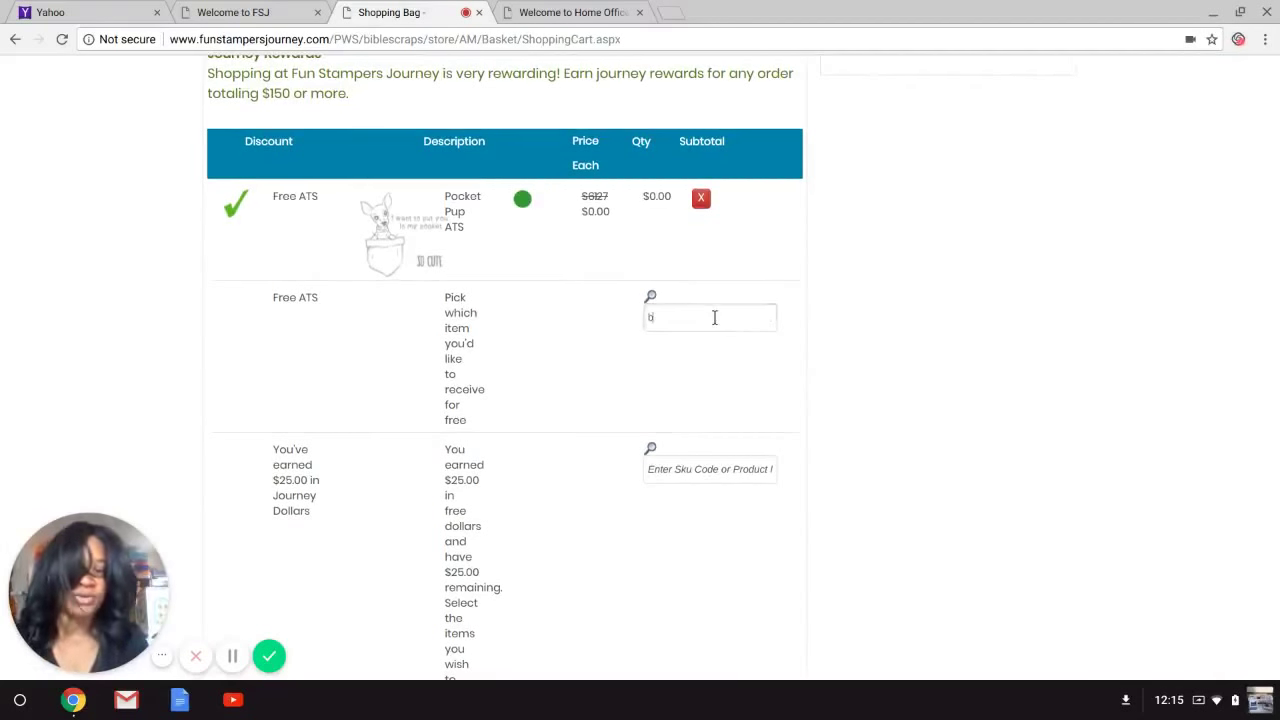
{"action": "type", "text": "e beary"}
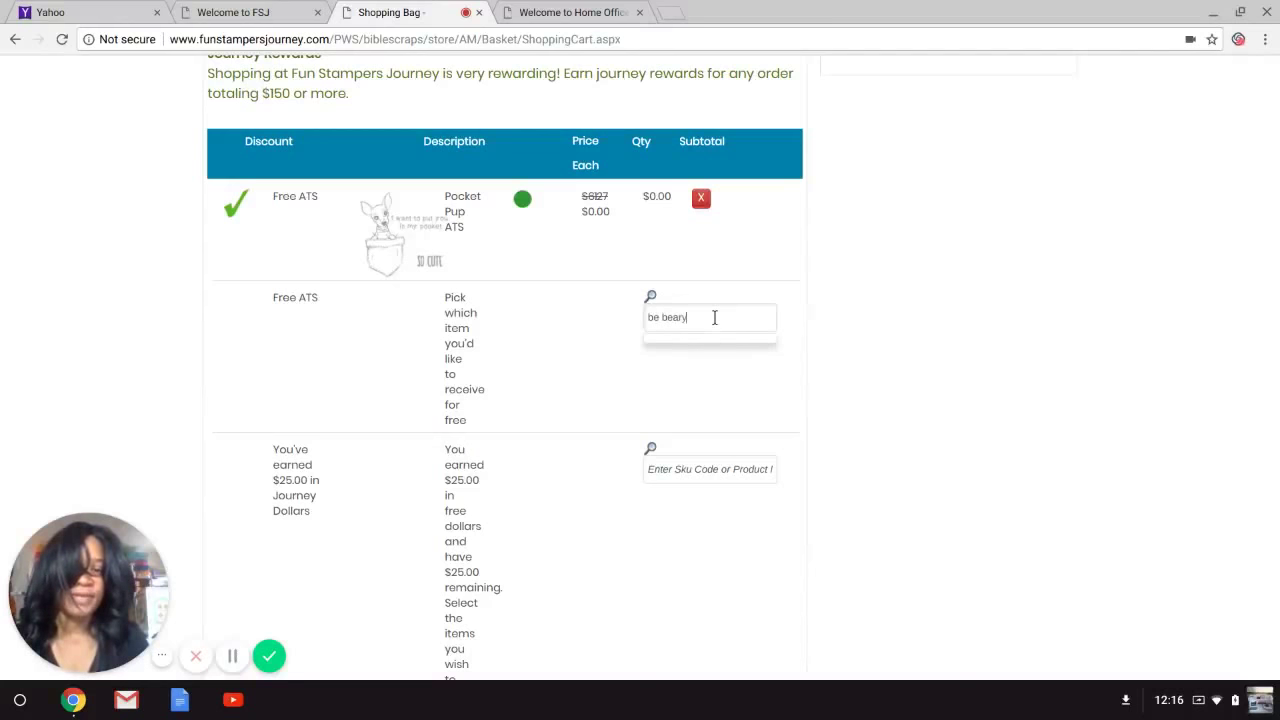
{"action": "left_click", "coordinate": [655, 317]}
{"action": "key", "text": "BackSpace"}
{"action": "key", "text": "BackSpace"}
{"action": "key", "text": "BackSpace"}
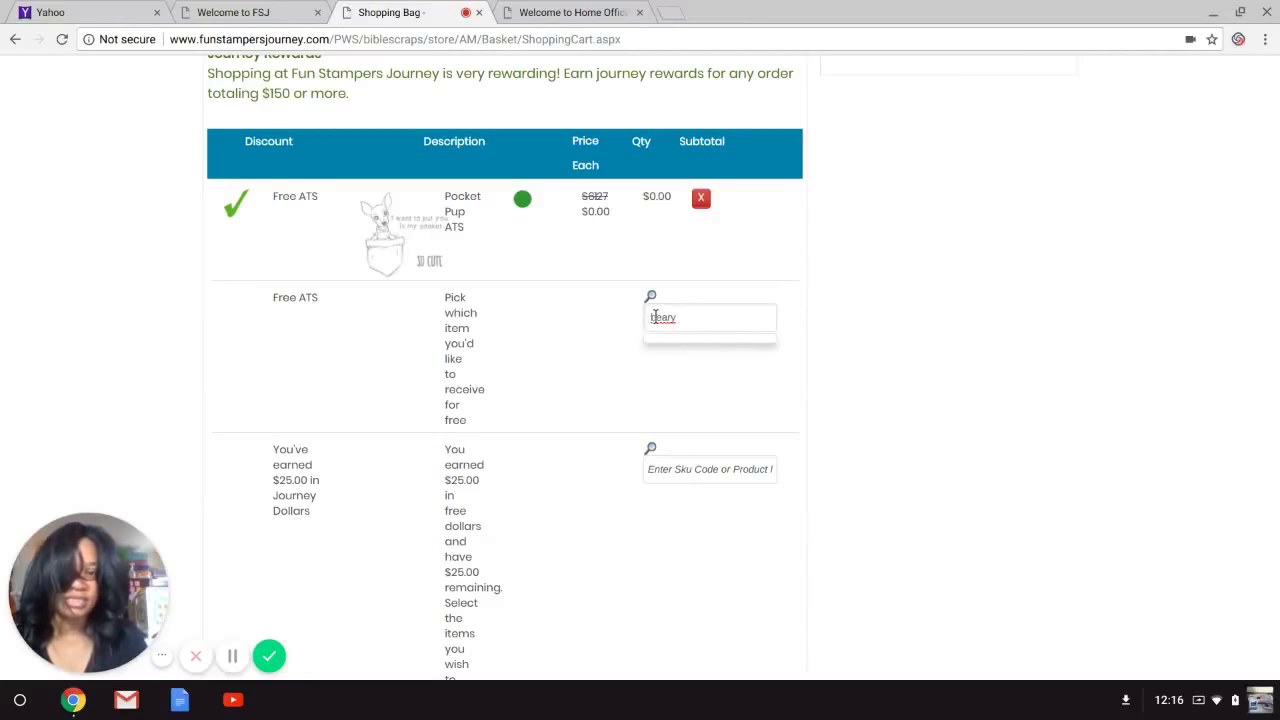
{"action": "left_click", "coordinate": [690, 317]}
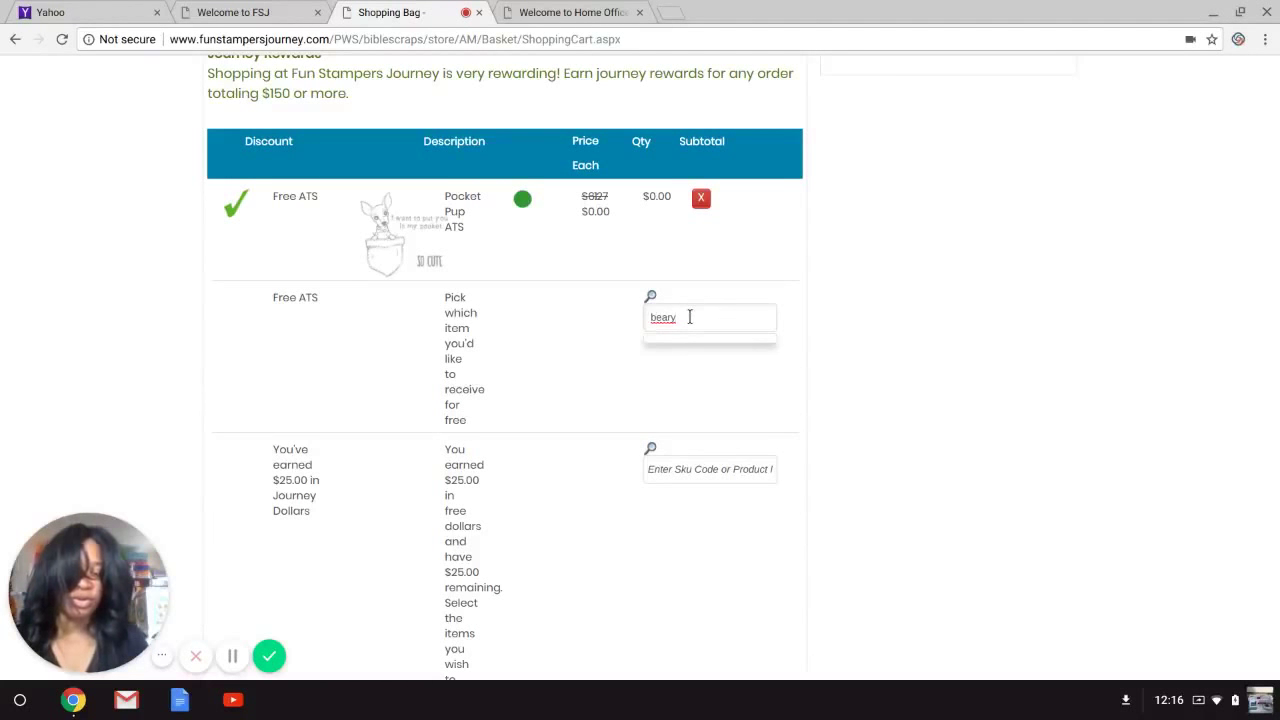
{"action": "key", "text": "BackSpace"}
{"action": "key", "text": "BackSpace"}
{"action": "key", "text": "BackSpace"}
{"action": "key", "text": "BackSpace"}
{"action": "key", "text": "BackSpace"}
{"action": "type", "text": "be"}
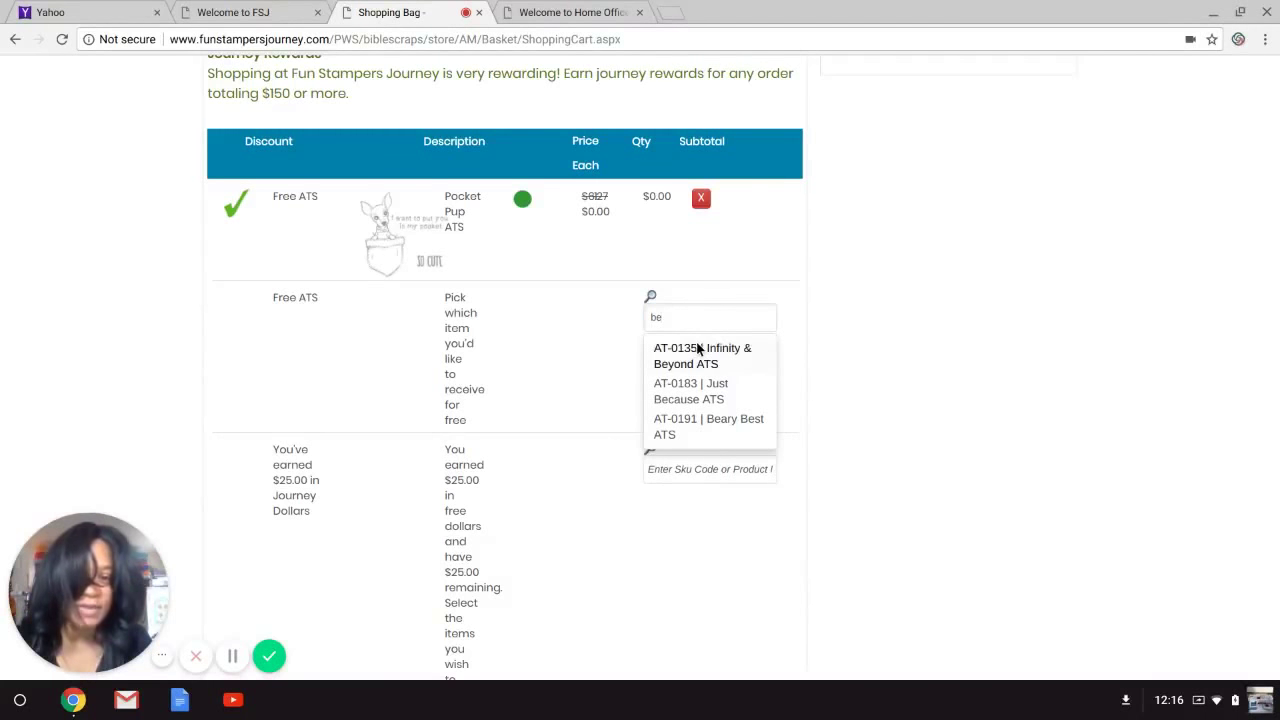
{"action": "left_click", "coordinate": [684, 428]}
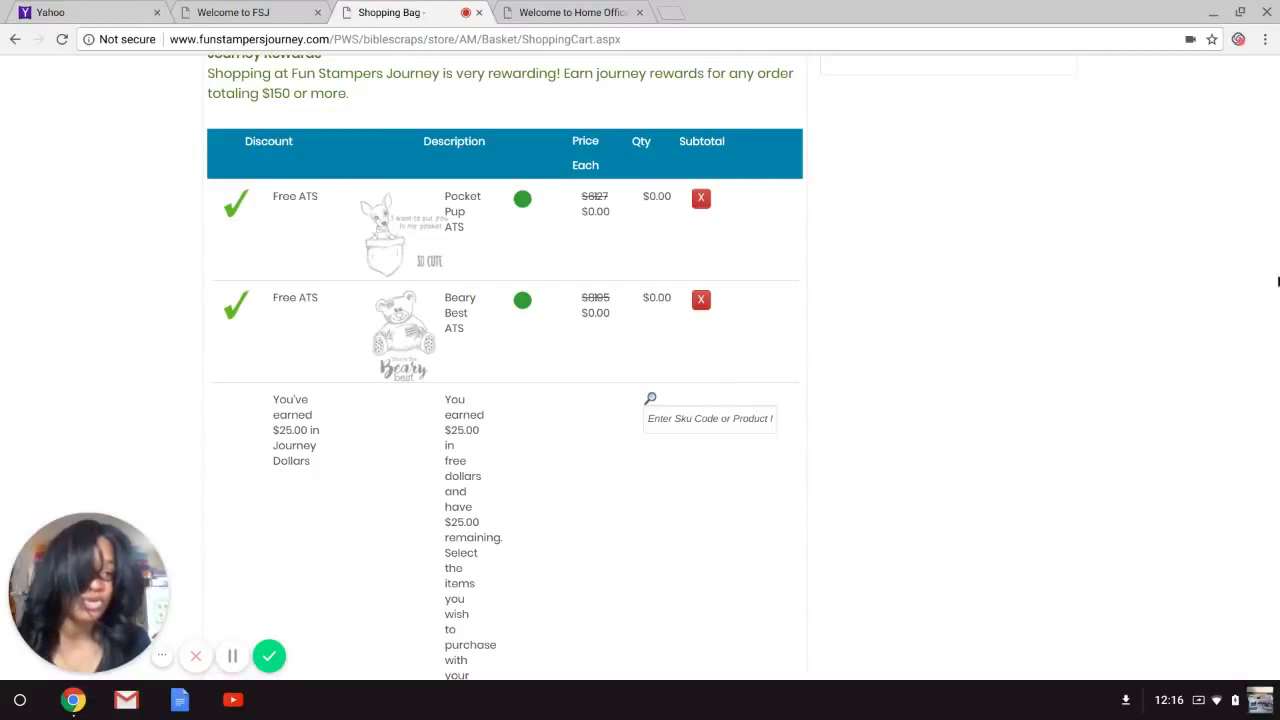
{"action": "scroll", "coordinate": [1277, 272], "scroll_direction": "down", "scroll_amount": 1}
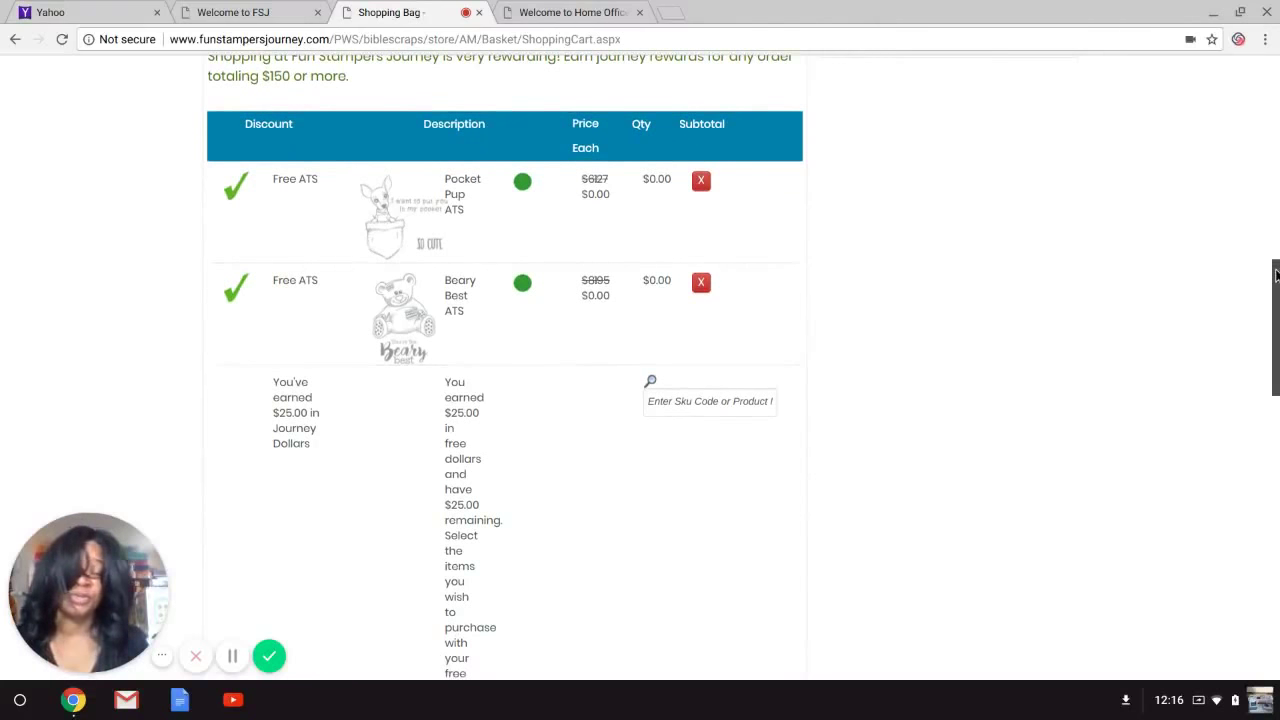
{"action": "scroll", "coordinate": [1276, 275], "scroll_direction": "down", "scroll_amount": 2}
{"action": "scroll", "coordinate": [1276, 275], "scroll_direction": "up", "scroll_amount": 3}
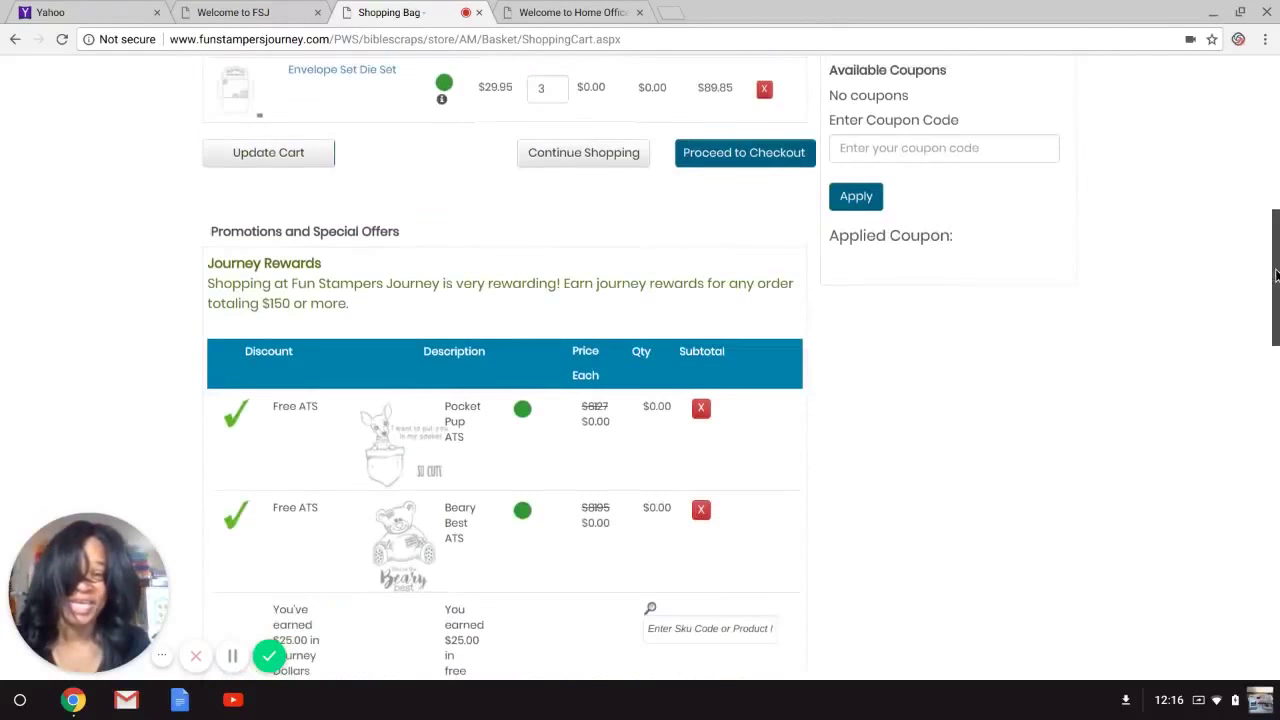
{"action": "scroll", "coordinate": [1276, 275], "scroll_direction": "down", "scroll_amount": 2}
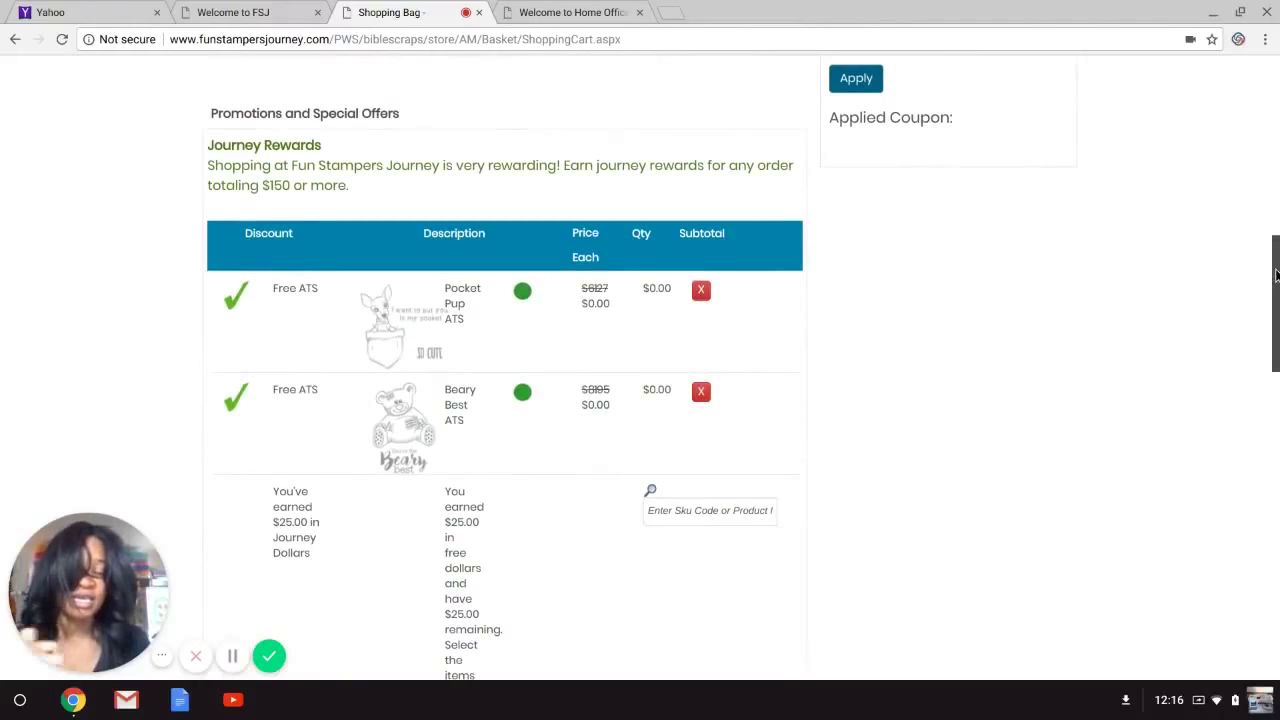
{"action": "scroll", "coordinate": [1276, 275], "scroll_direction": "down", "scroll_amount": 1}
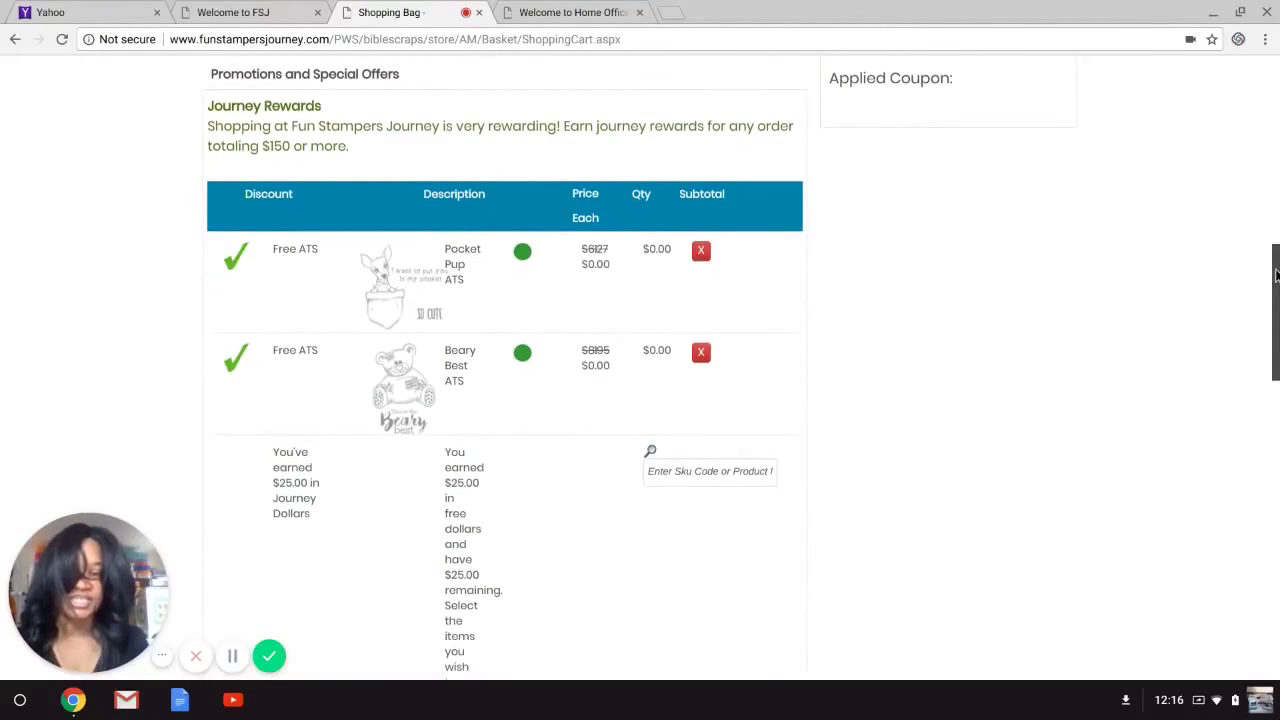
{"action": "scroll", "coordinate": [1276, 275], "scroll_direction": "down", "scroll_amount": 5}
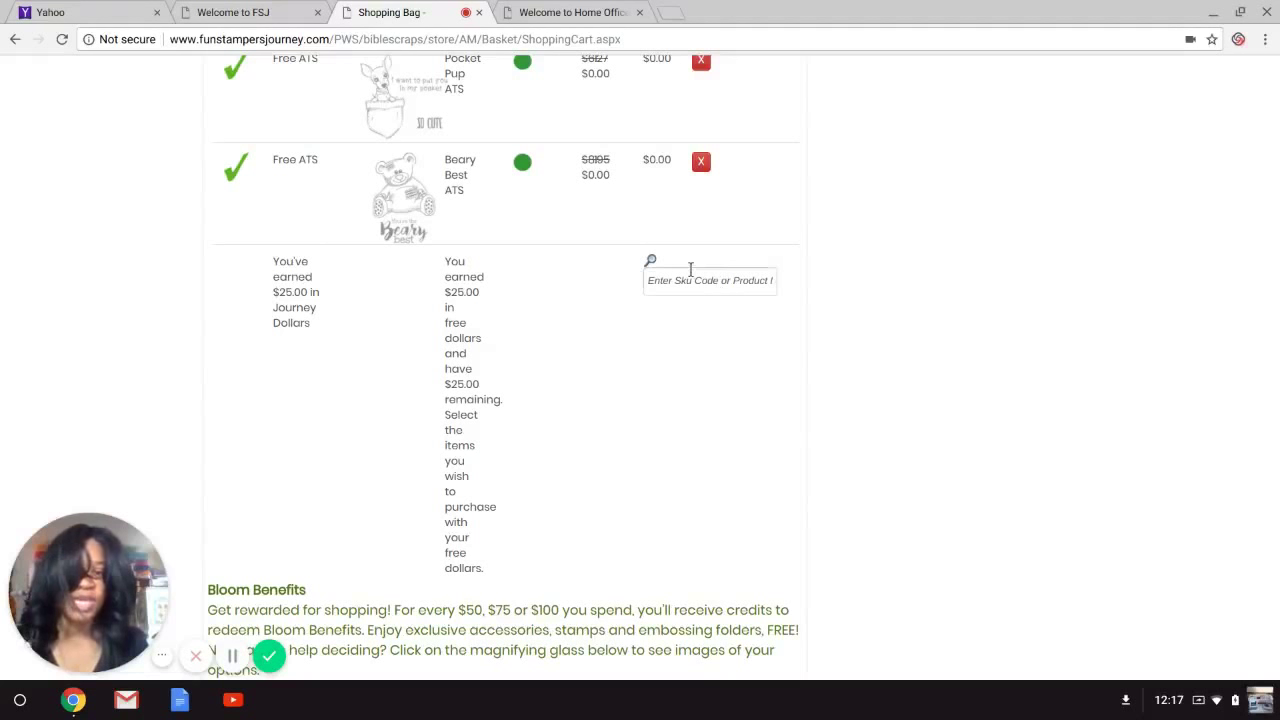
{"action": "left_click", "coordinate": [695, 278]}
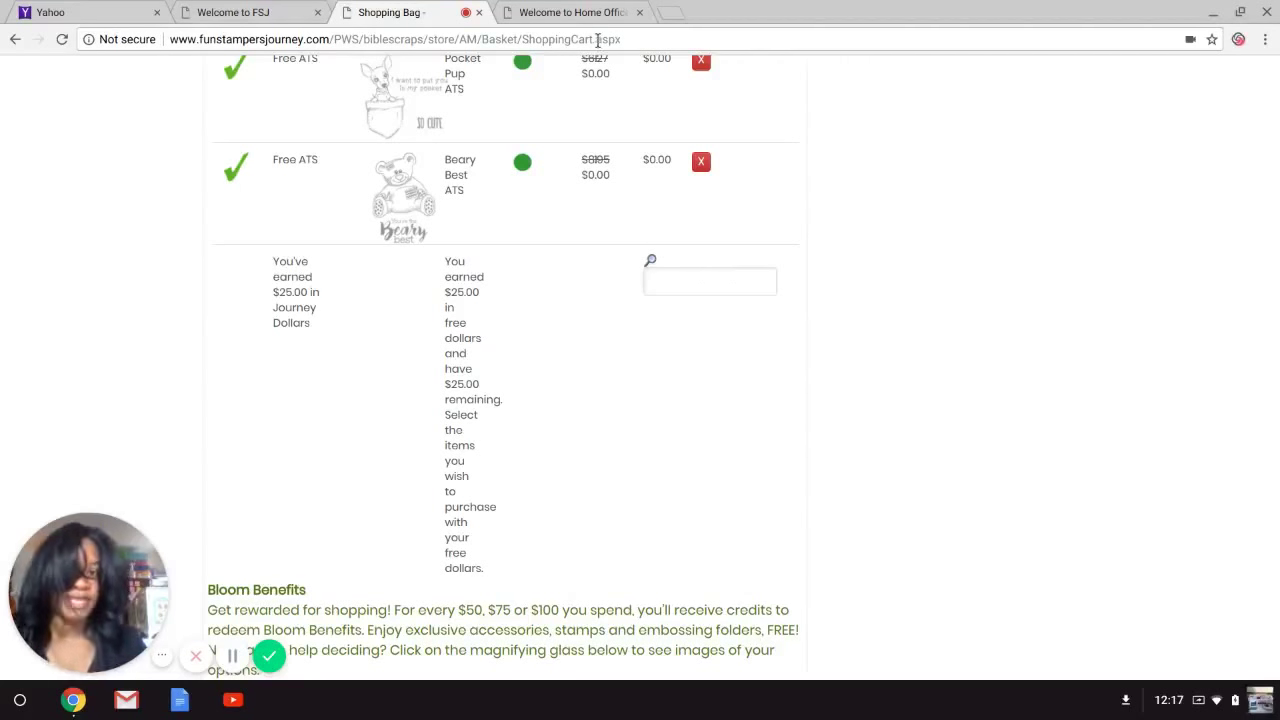
{"action": "left_click", "coordinate": [615, 12]}
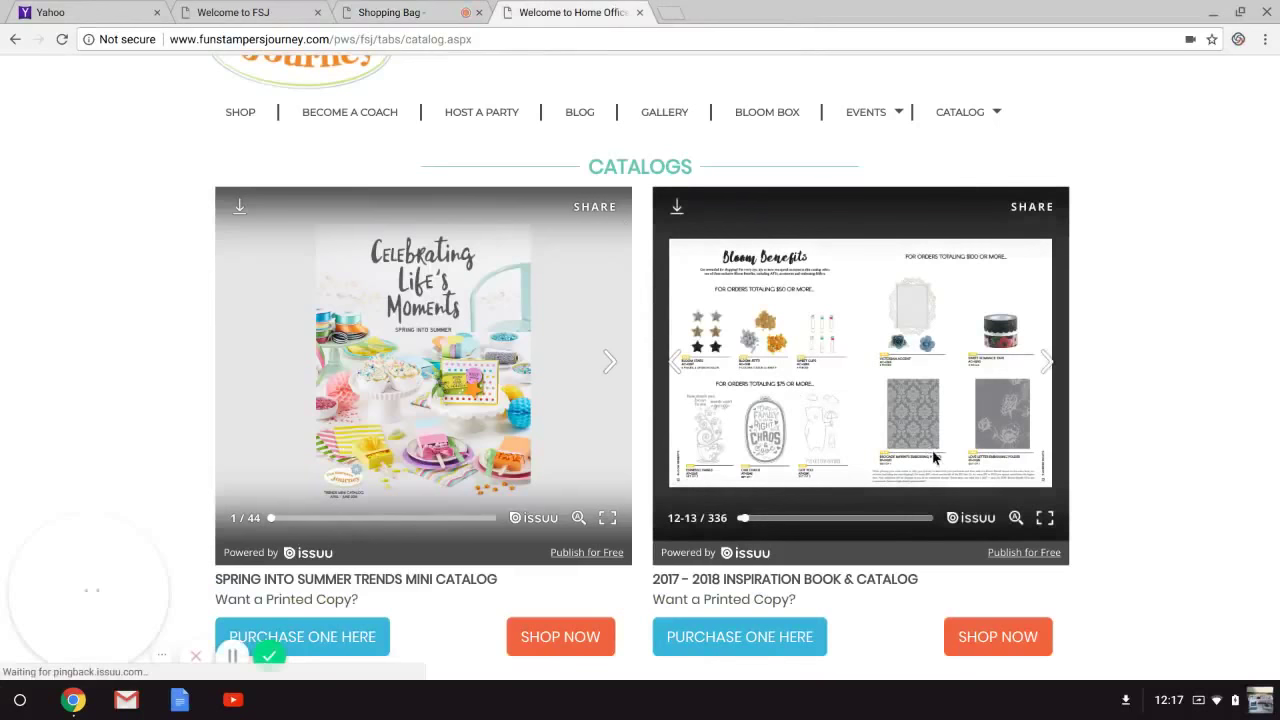
{"action": "left_click", "coordinate": [1044, 517]}
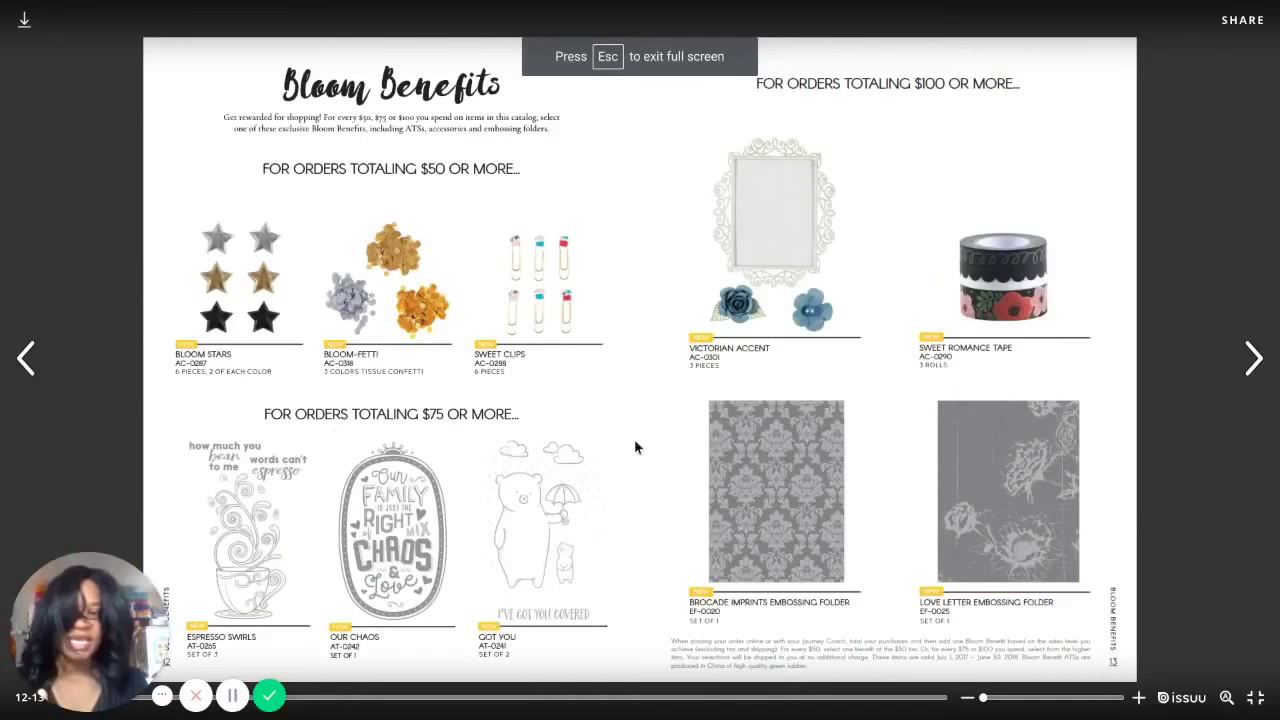
{"action": "left_click", "coordinate": [30, 370]}
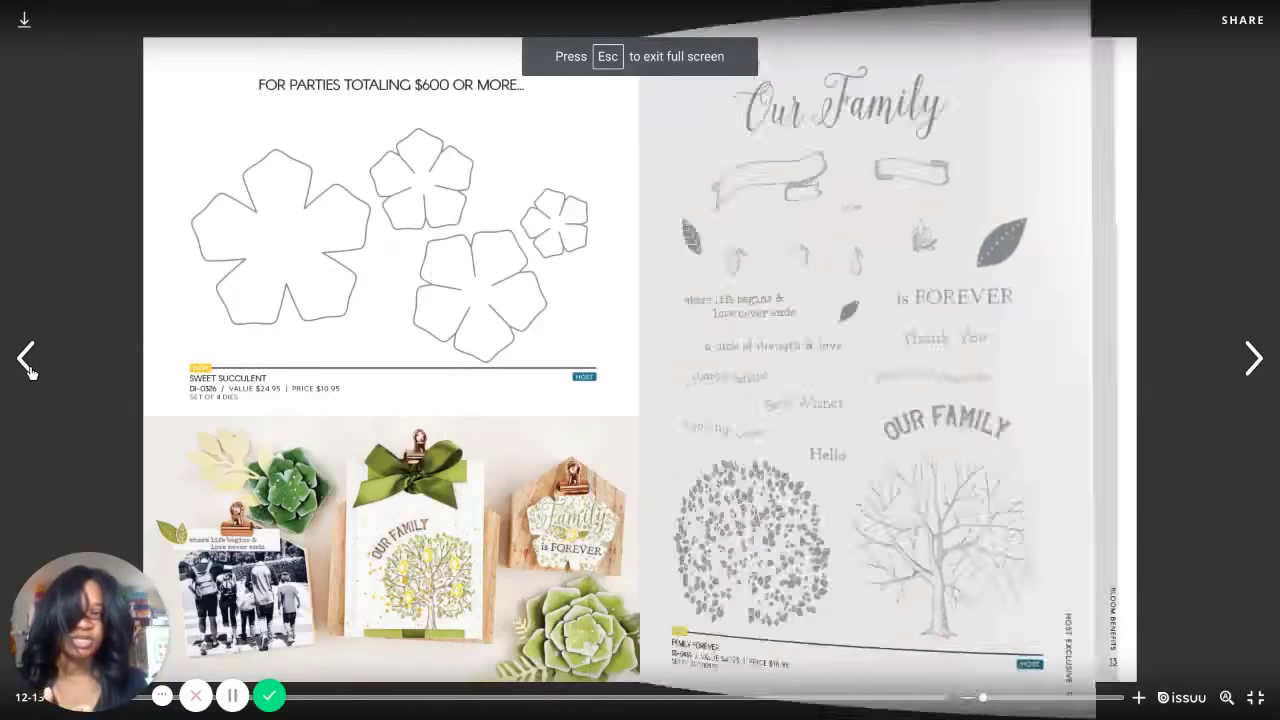
{"action": "left_click", "coordinate": [30, 370]}
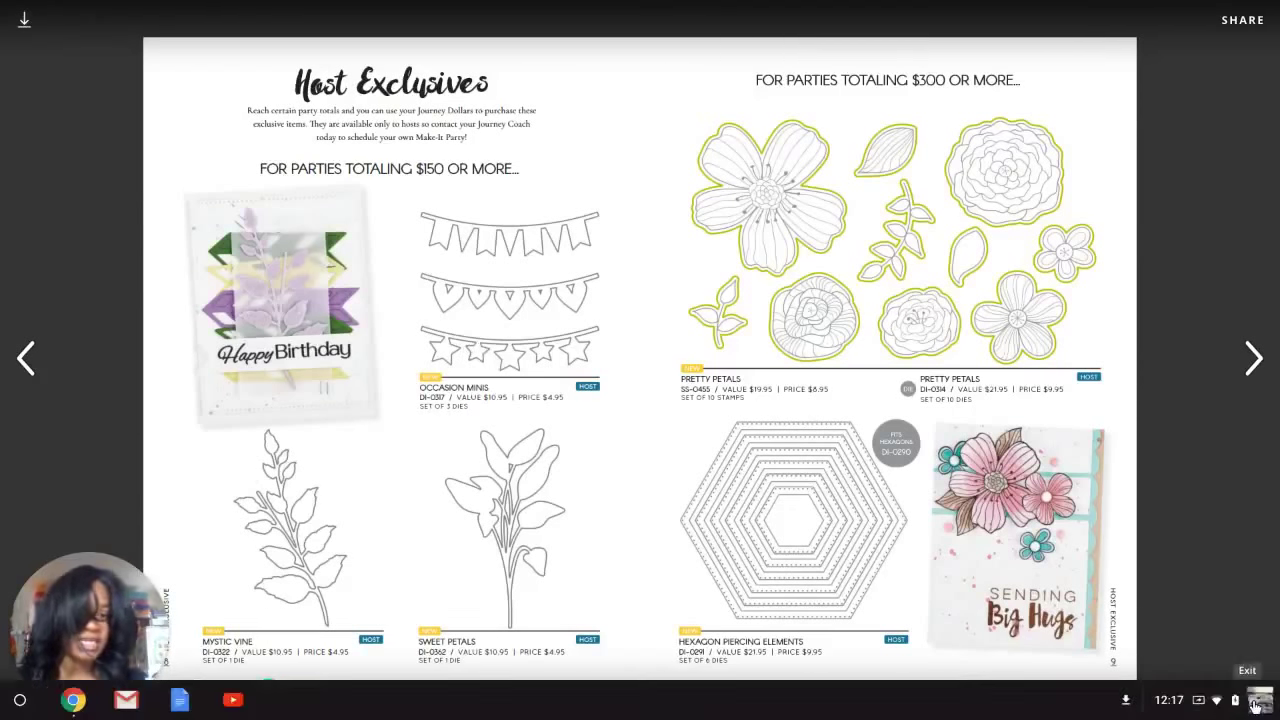
{"action": "left_click", "coordinate": [1255, 706]}
{"action": "left_click", "coordinate": [382, 12]}
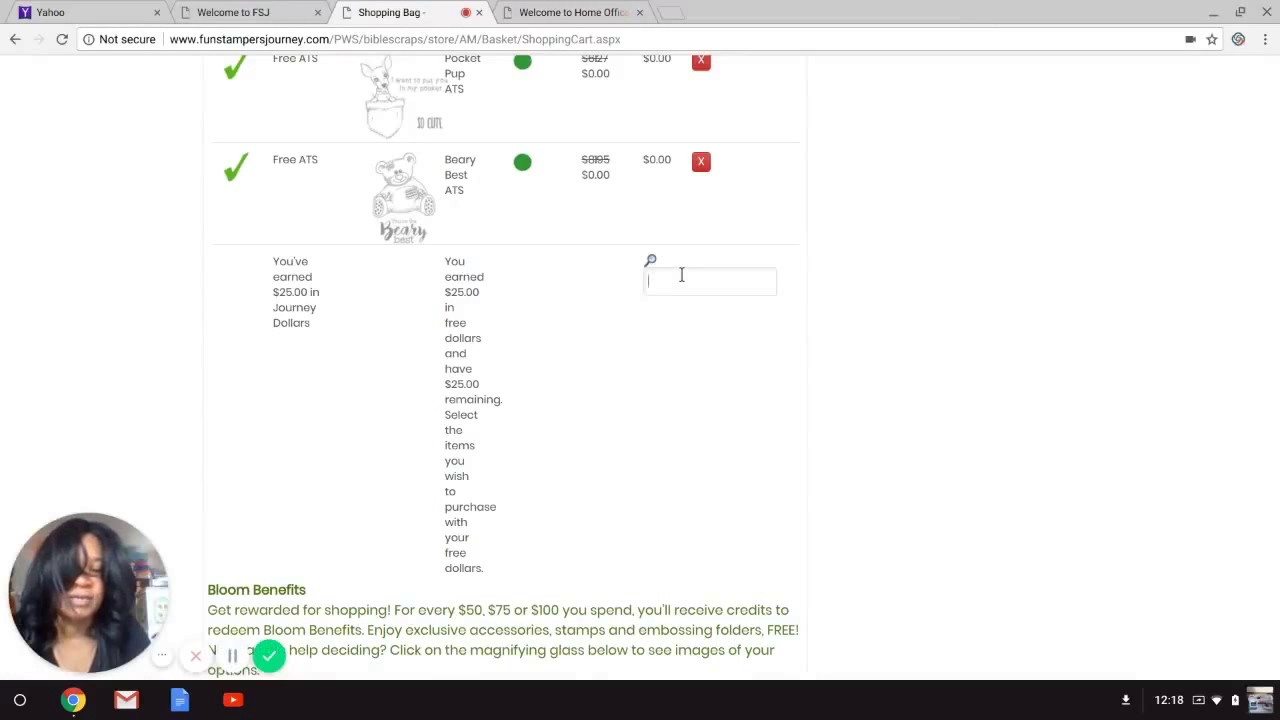
Replace the 'tear brand' text in the Journey Dollars Sku box and submit an 'envelope' search.
{"action": "type", "text": "tear brand"}
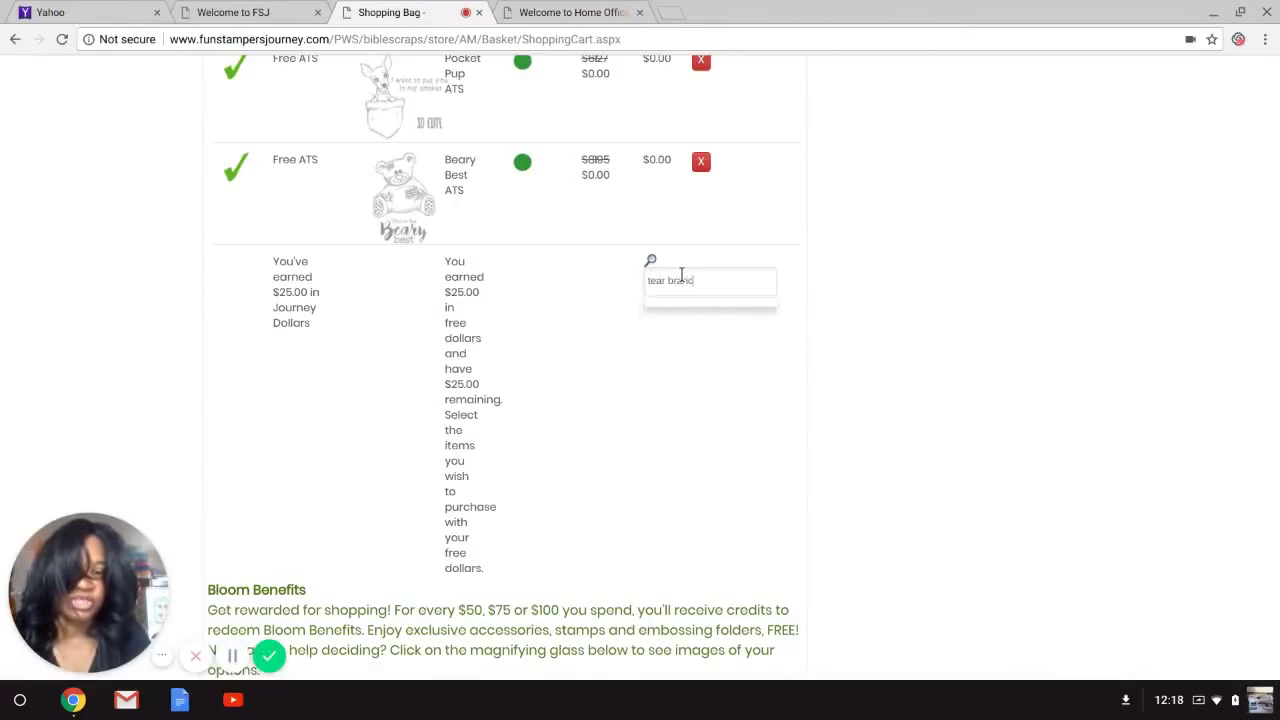
{"action": "key", "text": "BackSpace"}
{"action": "type", "text": "ch"}
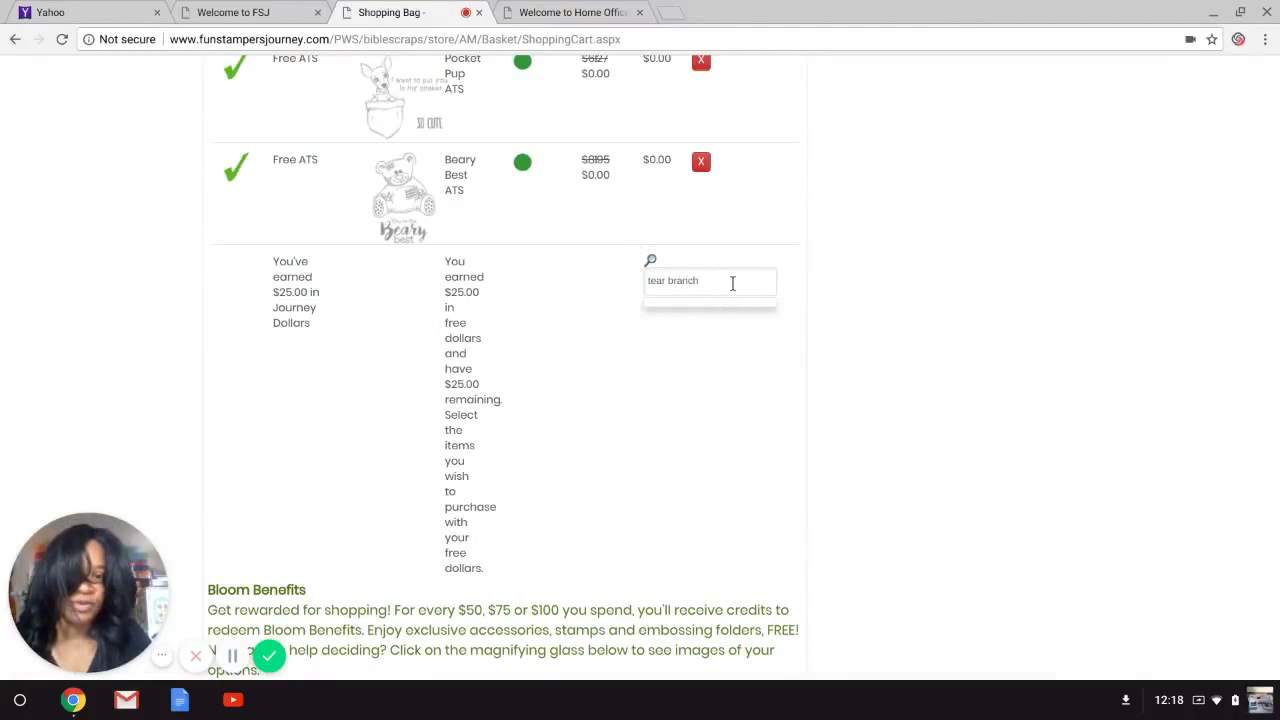
{"action": "key", "text": "BackSpace"}
{"action": "key", "text": "BackSpace"}
{"action": "key", "text": "BackSpace"}
{"action": "key", "text": "BackSpace"}
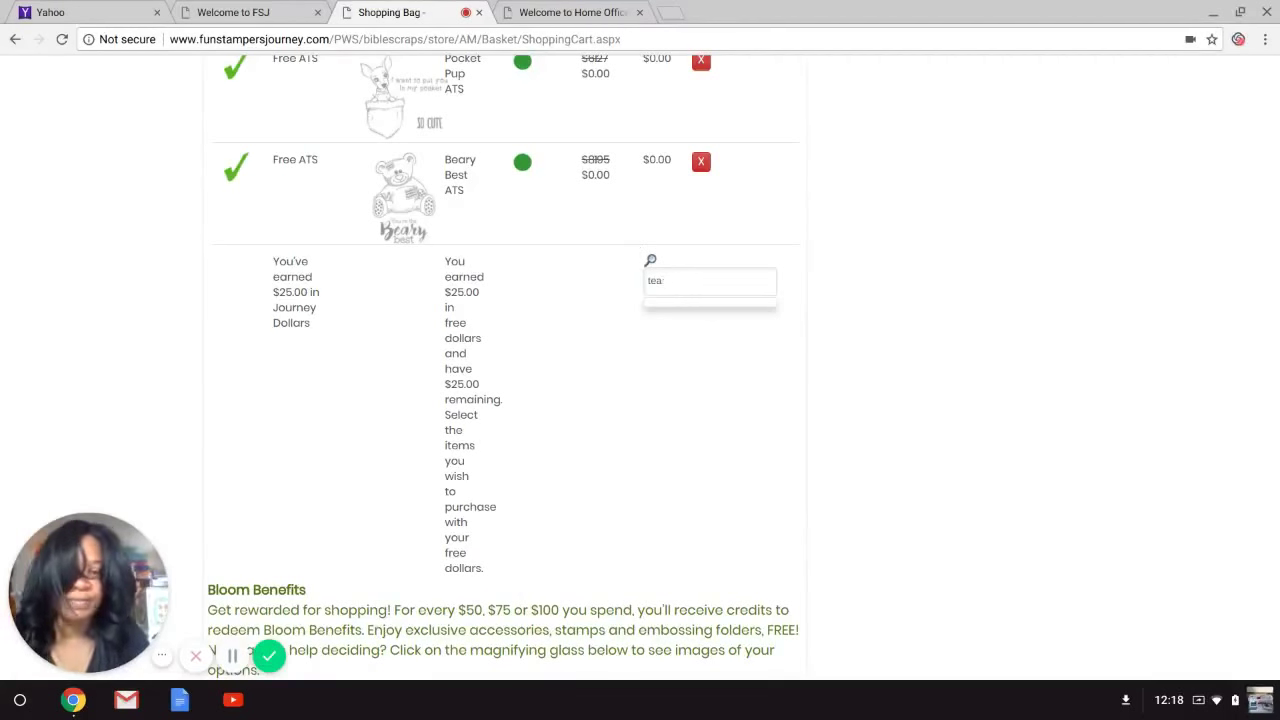
{"action": "key", "text": "BackSpace"}
{"action": "key", "text": "BackSpace"}
{"action": "key", "text": "BackSpace"}
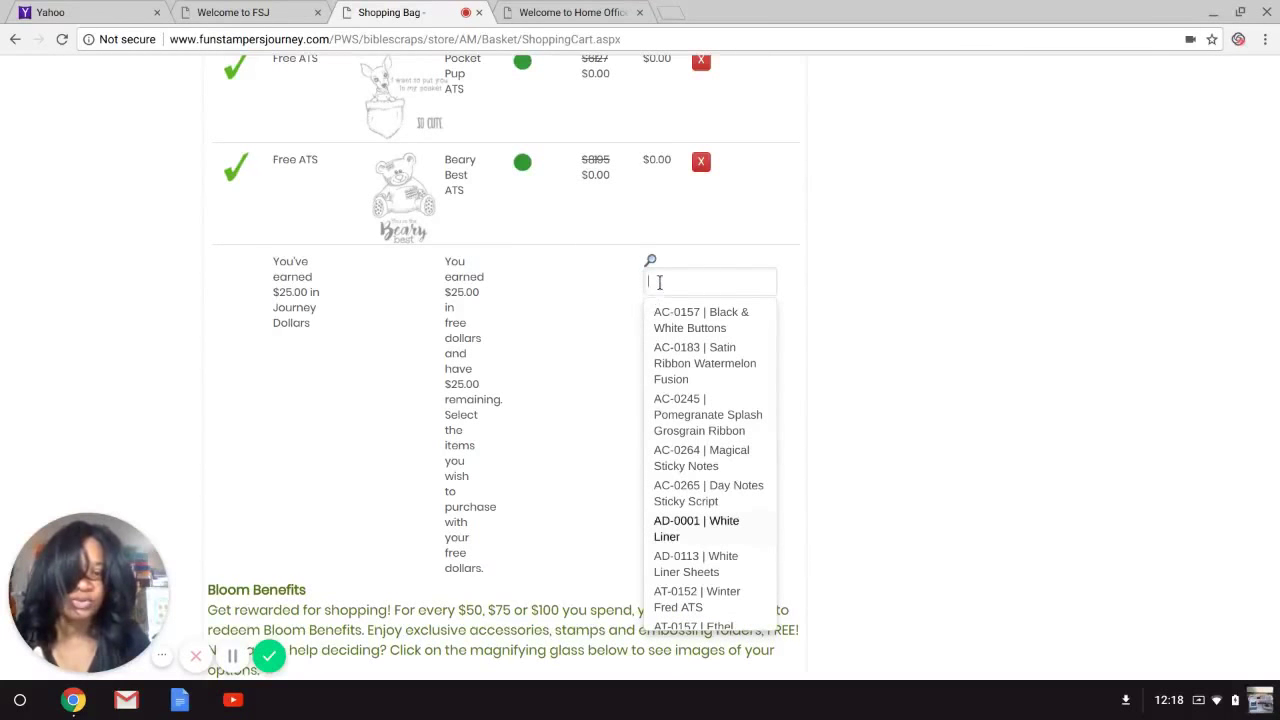
{"action": "type", "text": "e"}
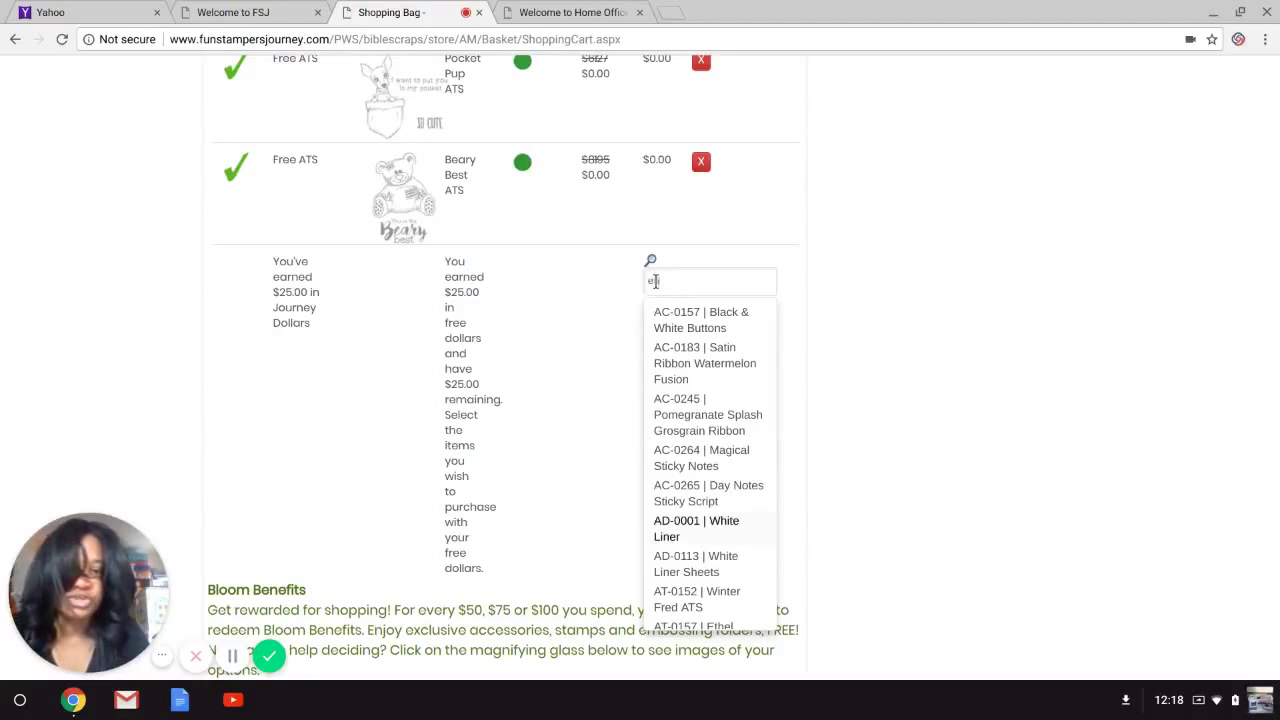
{"action": "type", "text": "nvelope die"}
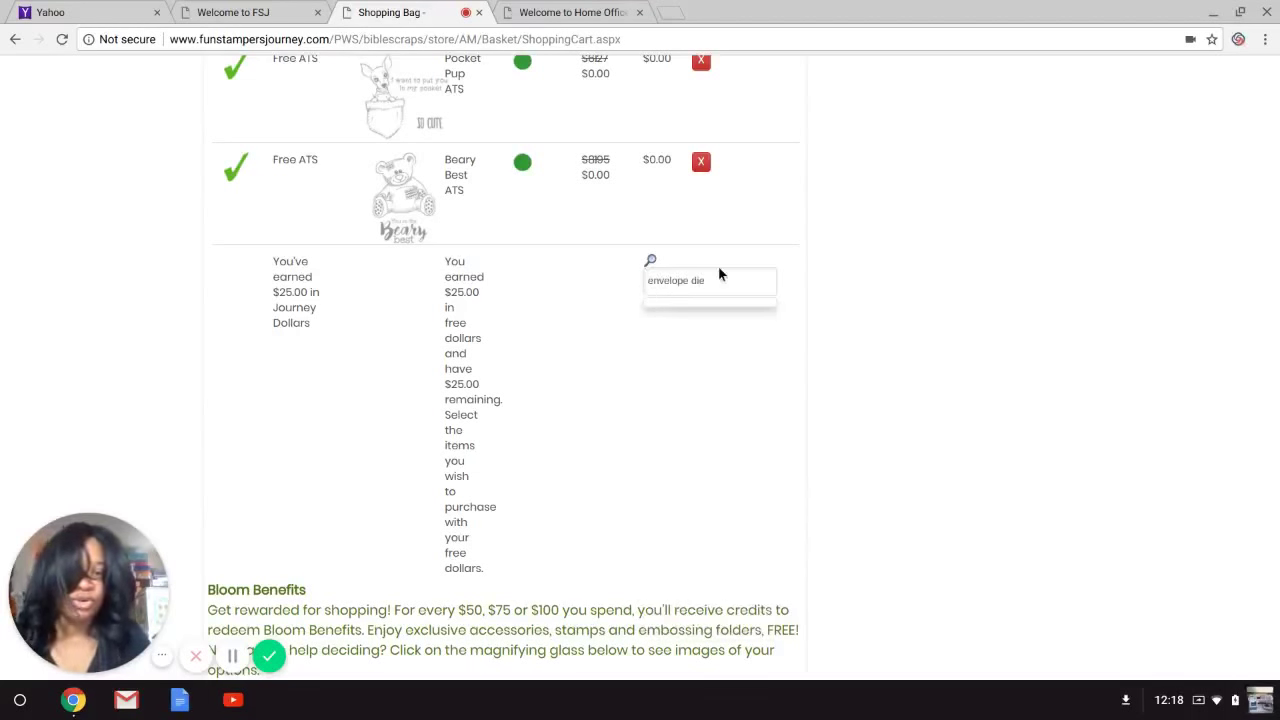
{"action": "key", "text": "BackSpace"}
{"action": "key", "text": "BackSpace"}
{"action": "key", "text": "BackSpace"}
{"action": "key", "text": "BackSpace"}
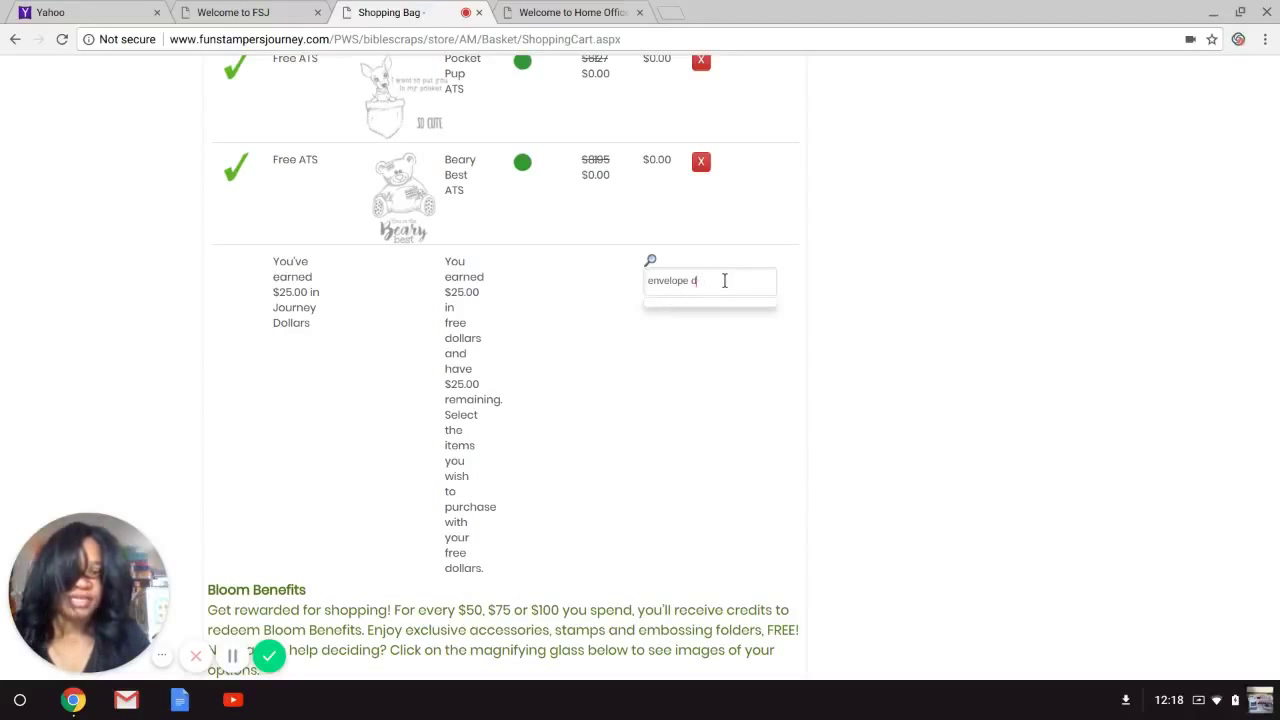
{"action": "key", "text": "Return"}
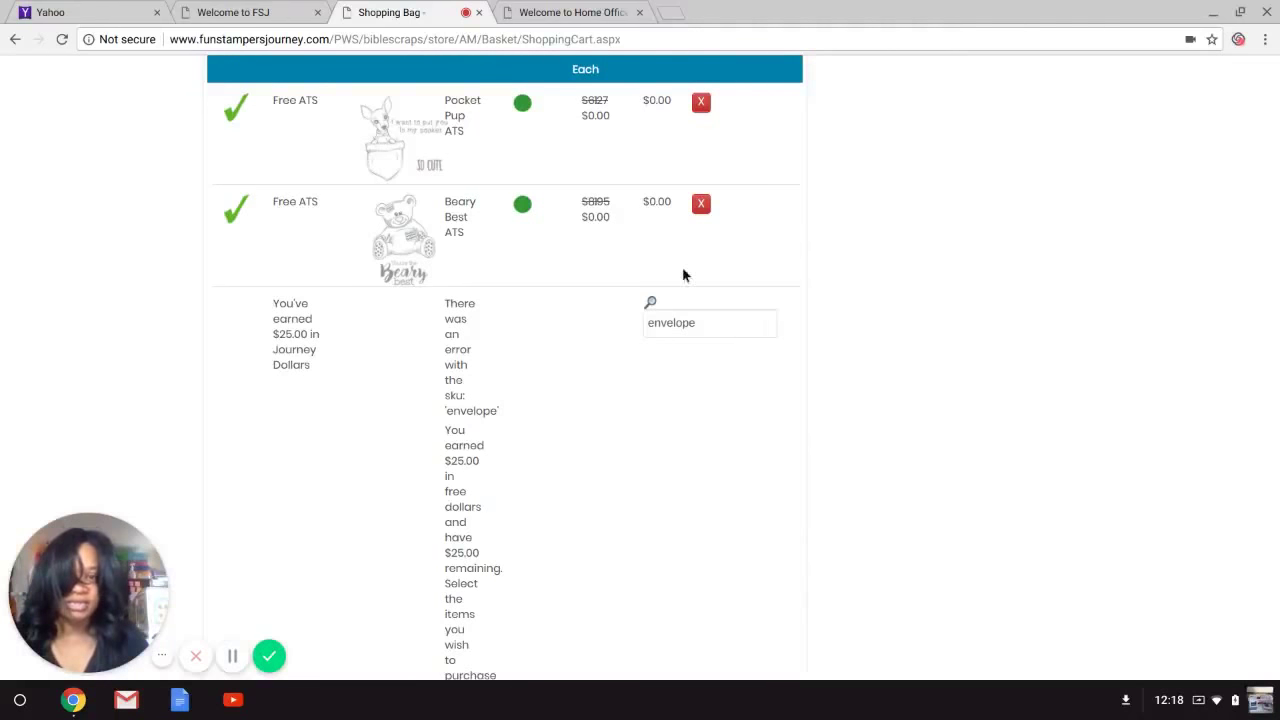
Retype 'envelope' and pick DI-0102 Envelope Set Die Set for the $25.00 Journey Dollars.
{"action": "left_click", "coordinate": [697, 323]}
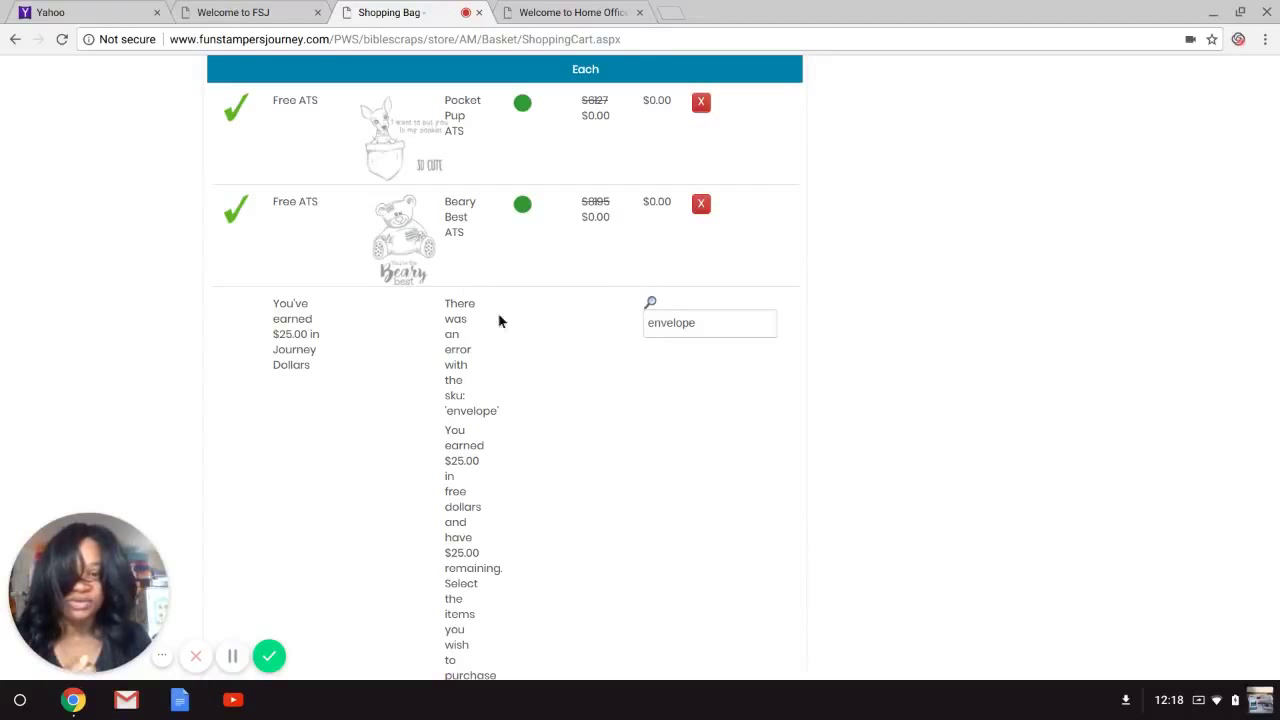
{"action": "double_click", "coordinate": [709, 324]}
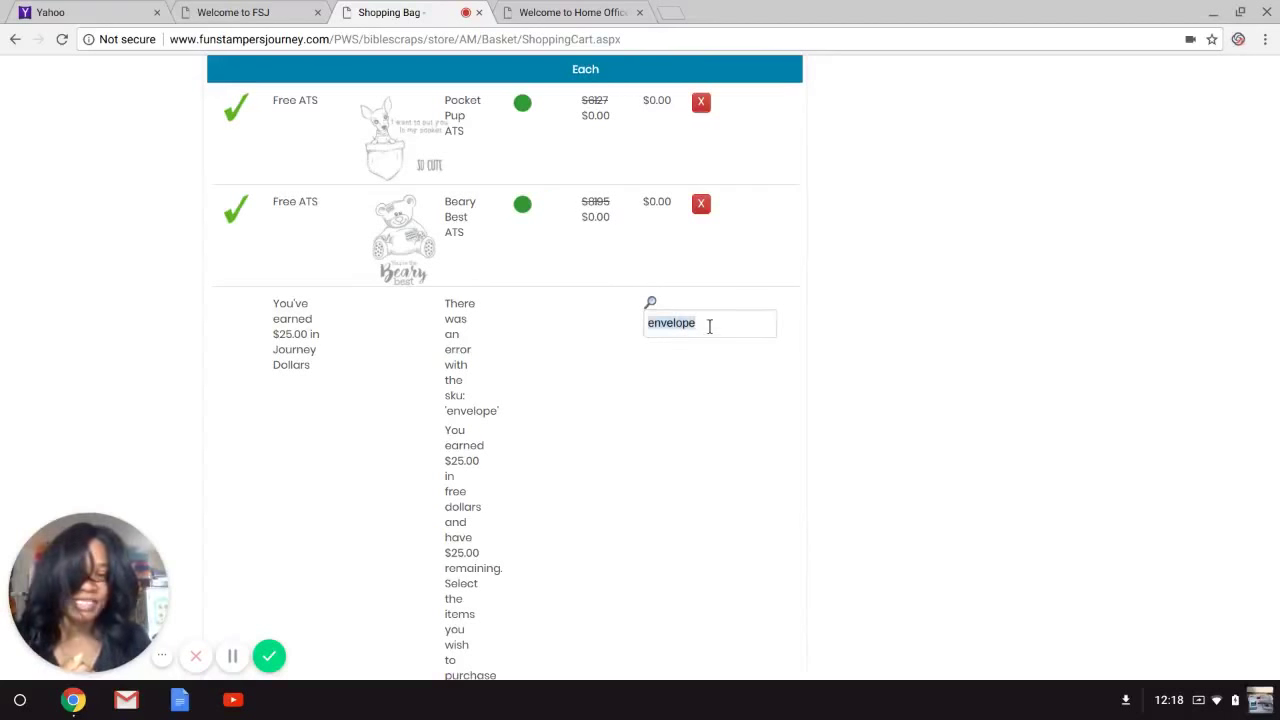
{"action": "key", "text": "BackSpace"}
{"action": "type", "text": "en"}
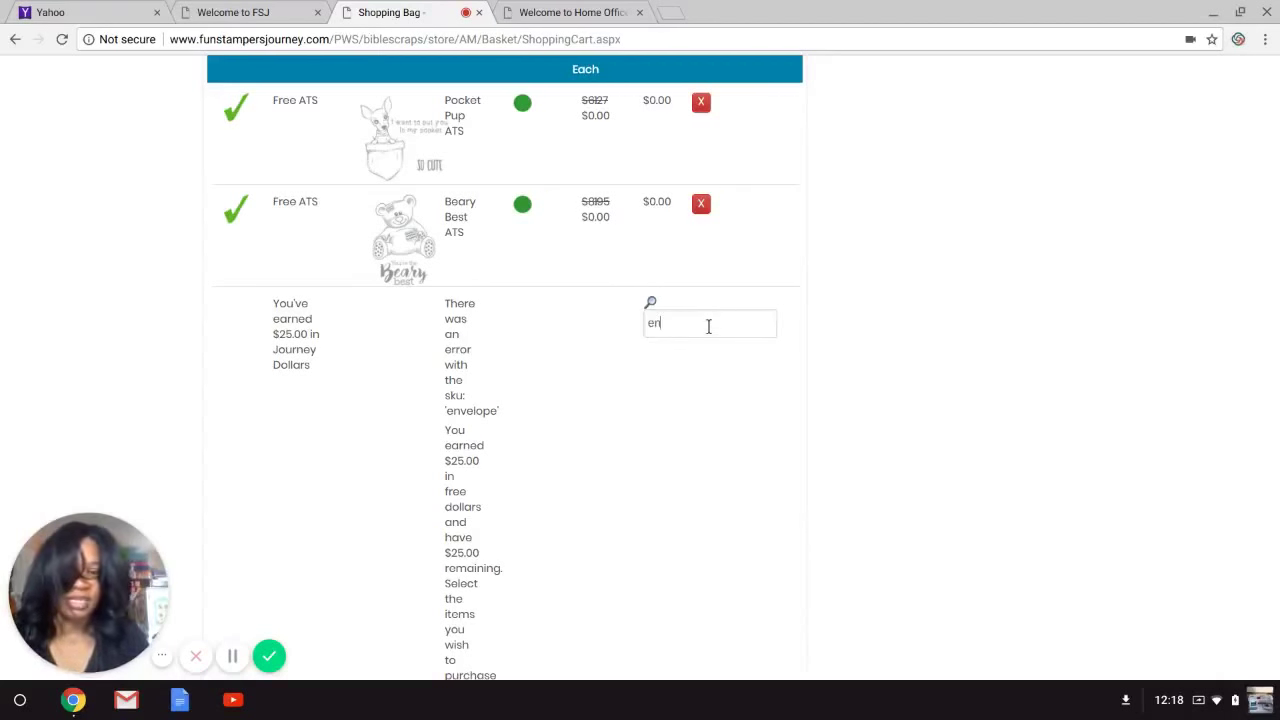
{"action": "type", "text": "velope"}
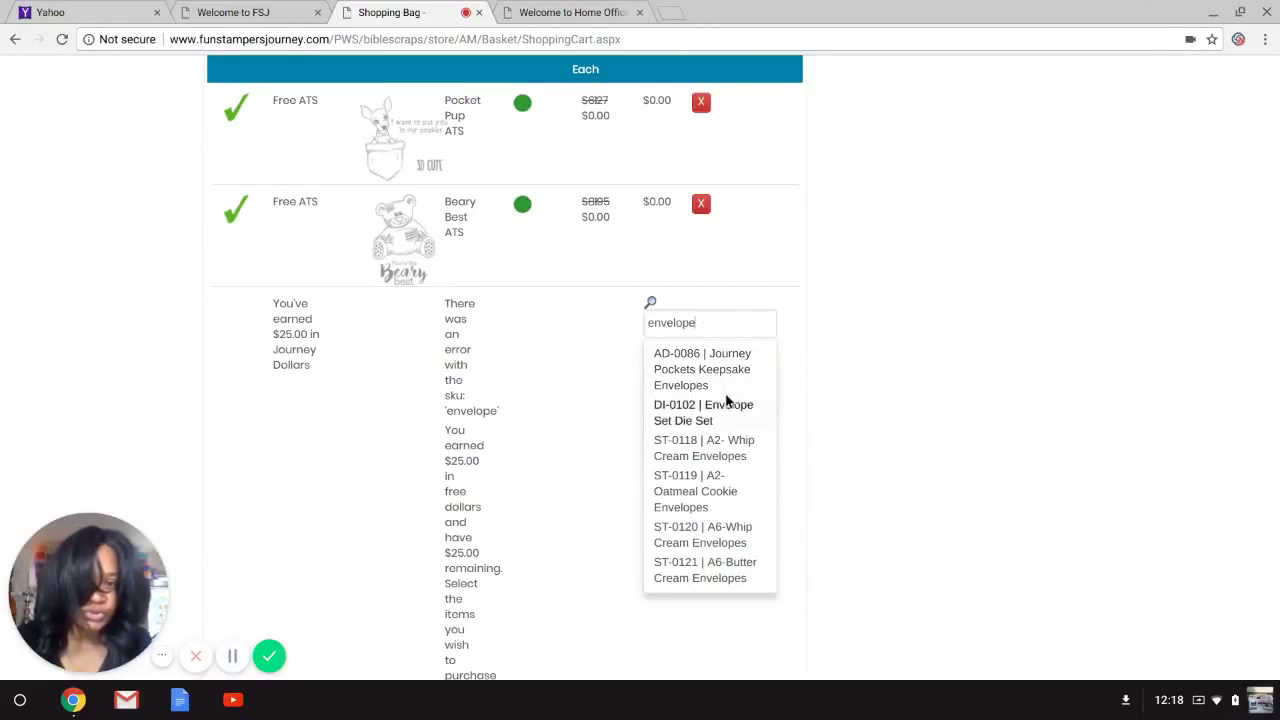
{"action": "left_click", "coordinate": [707, 421]}
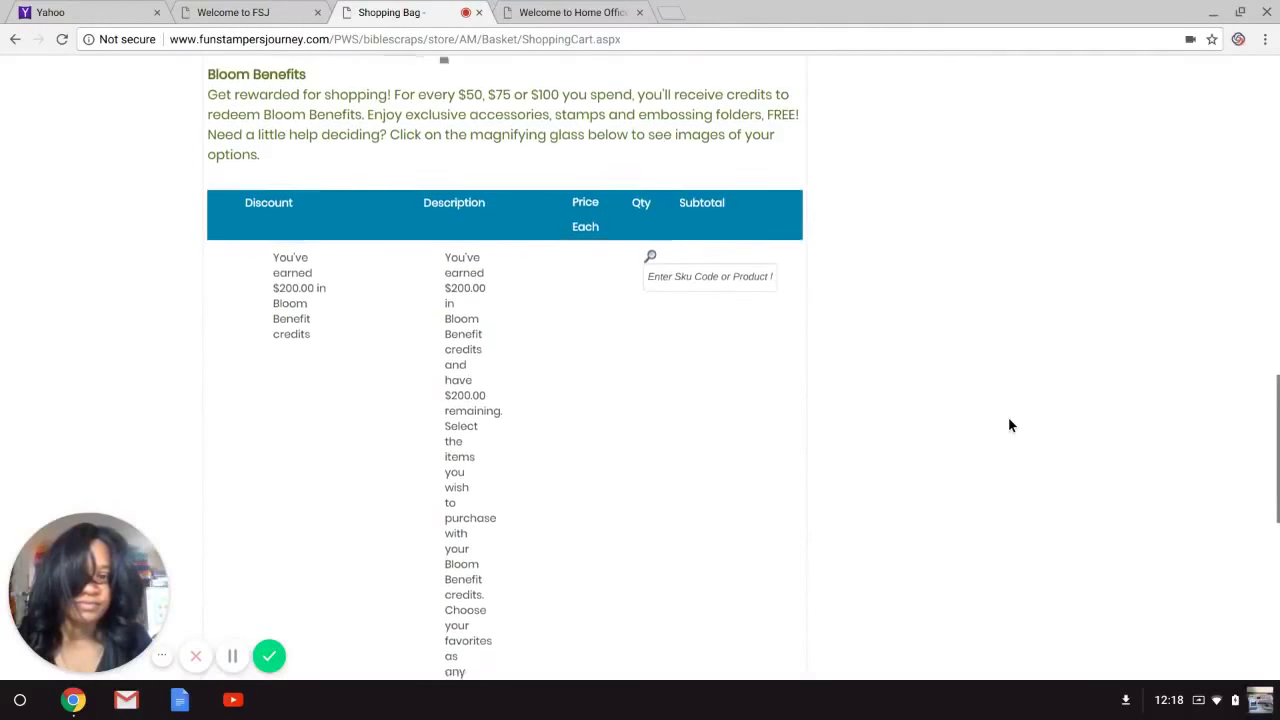
{"action": "scroll", "coordinate": [1009, 419], "scroll_direction": "down", "scroll_amount": 3}
{"action": "scroll", "coordinate": [1009, 419], "scroll_direction": "down", "scroll_amount": 3}
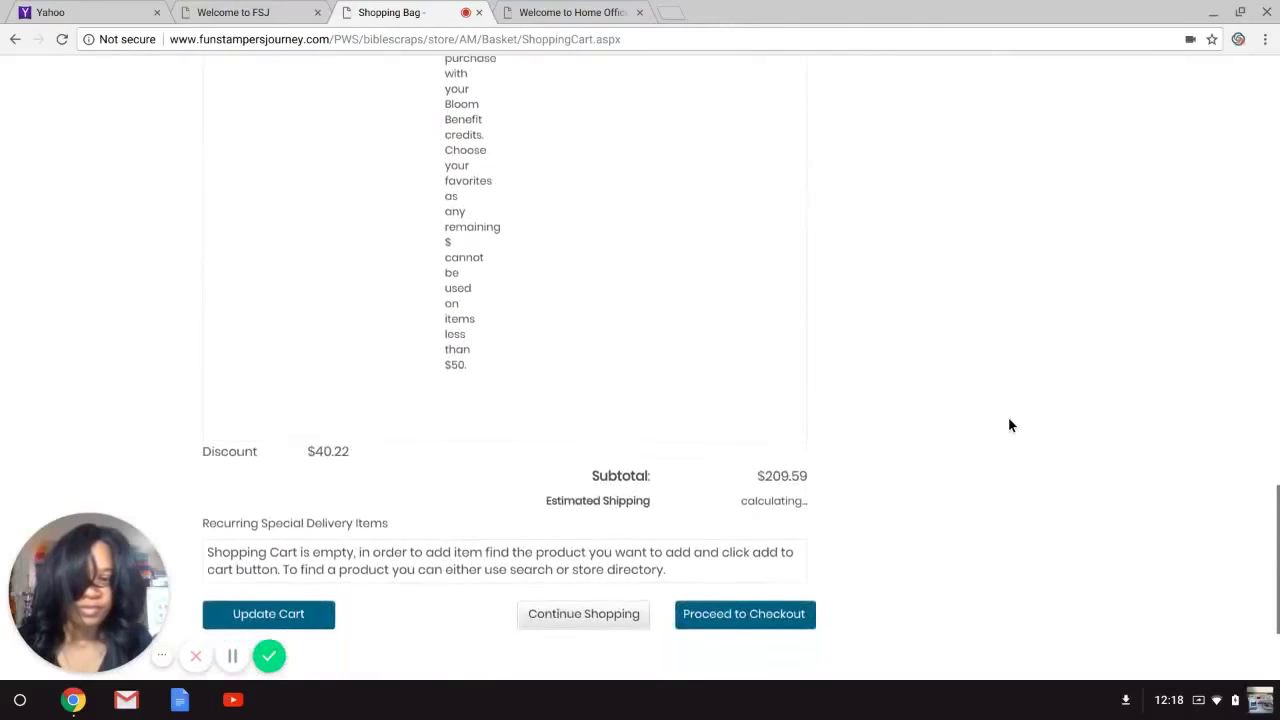
{"action": "scroll", "coordinate": [1008, 420], "scroll_direction": "up", "scroll_amount": 4}
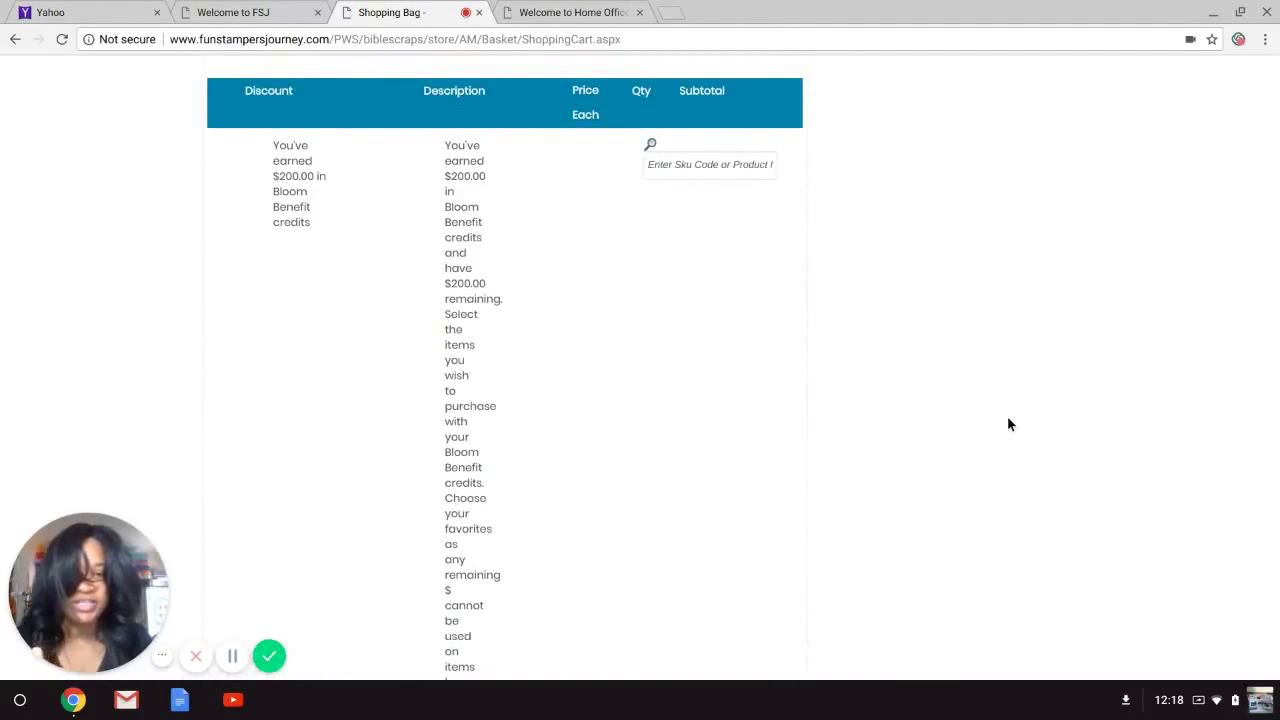
{"action": "scroll", "coordinate": [1008, 420], "scroll_direction": "up", "scroll_amount": 1}
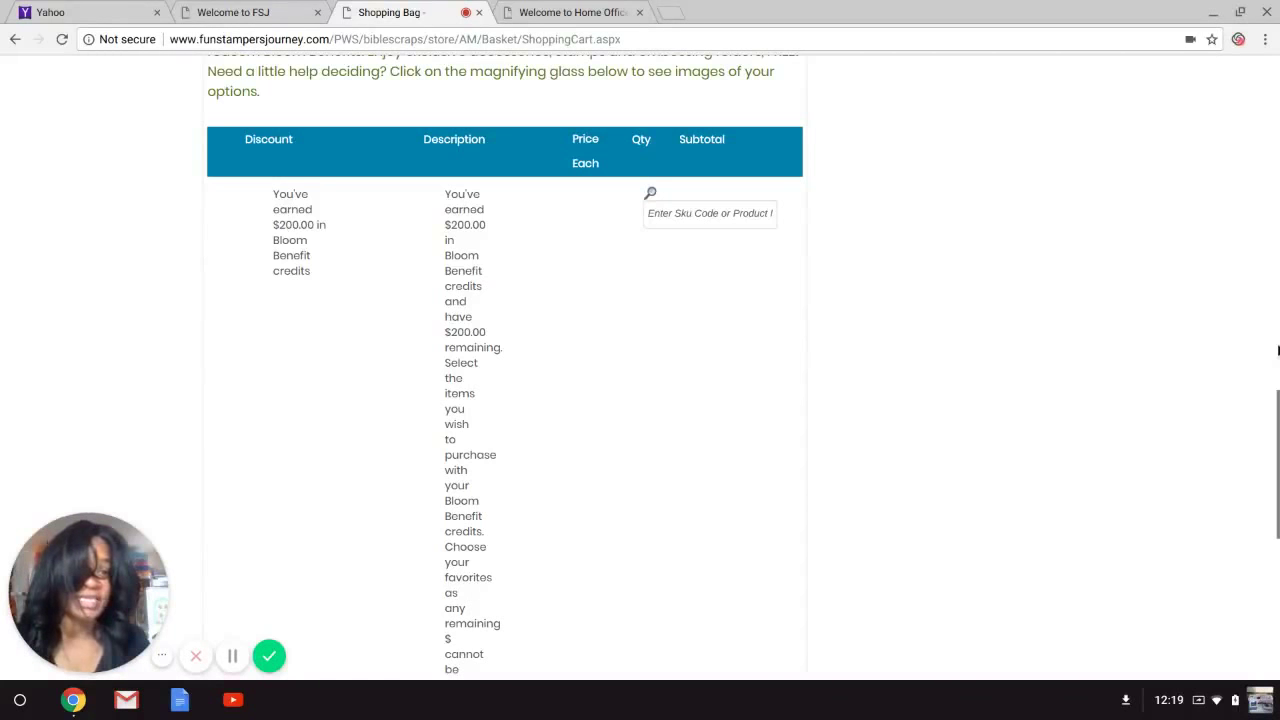
{"action": "scroll", "coordinate": [1278, 400], "scroll_direction": "down", "scroll_amount": 4}
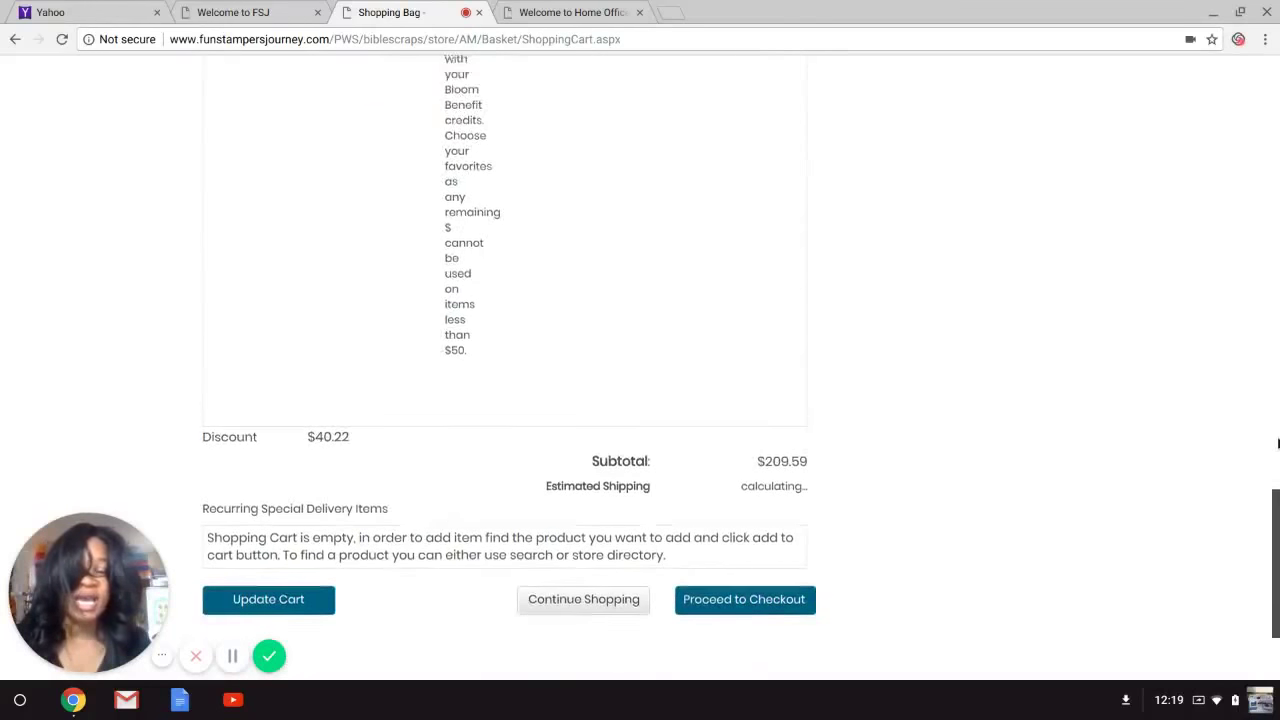
{"action": "scroll", "coordinate": [1278, 443], "scroll_direction": "up", "scroll_amount": 6}
{"action": "scroll", "coordinate": [1277, 383], "scroll_direction": "down", "scroll_amount": 2}
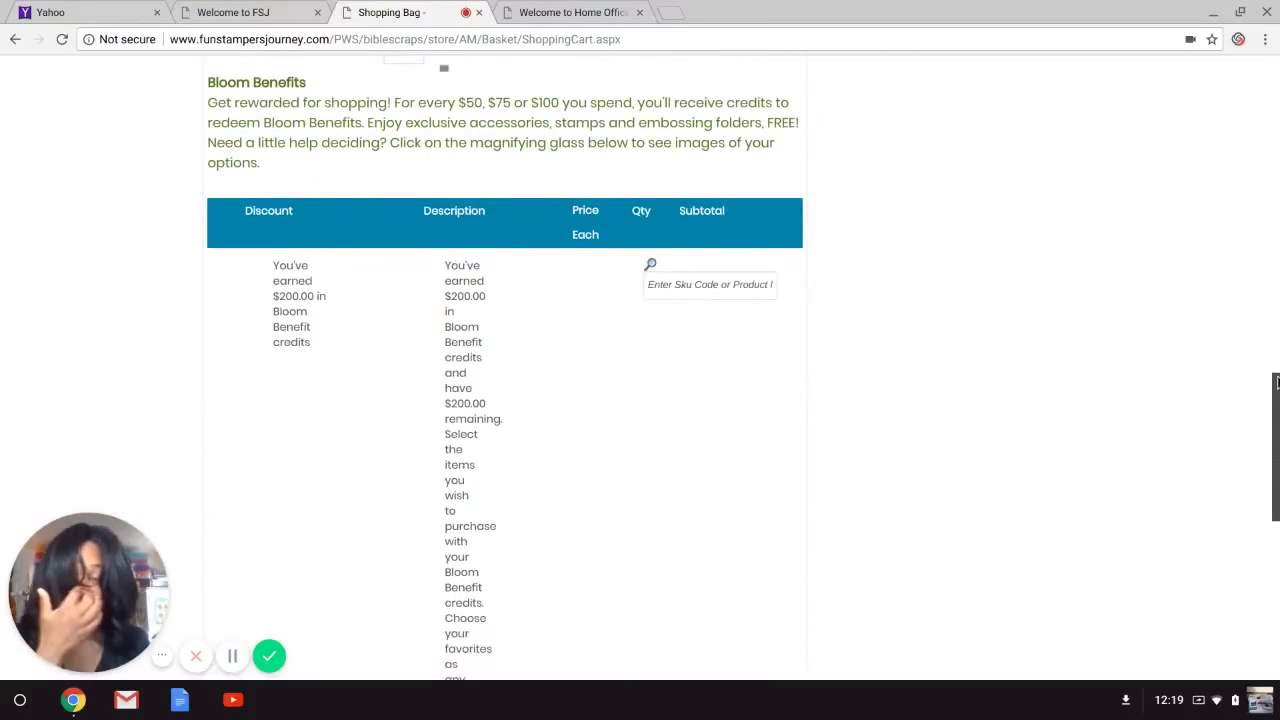
{"action": "scroll", "coordinate": [1277, 382], "scroll_direction": "up", "scroll_amount": 3}
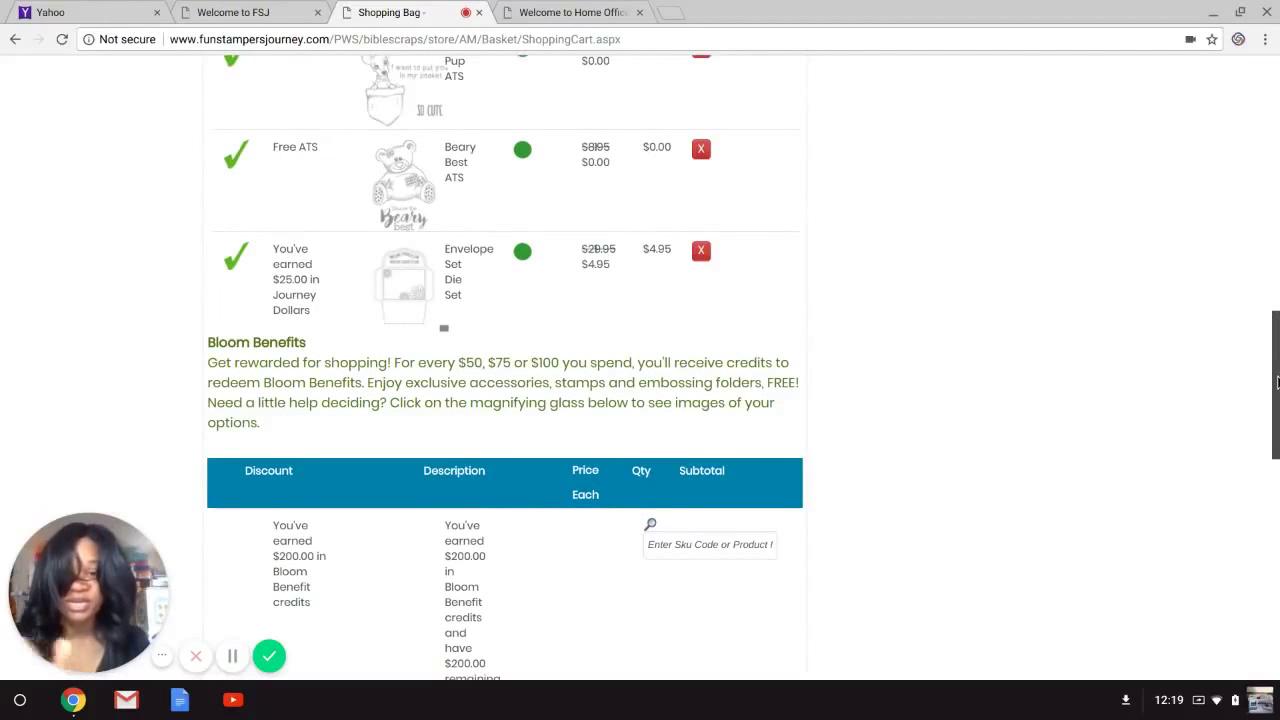
{"action": "scroll", "coordinate": [1277, 382], "scroll_direction": "down", "scroll_amount": 3}
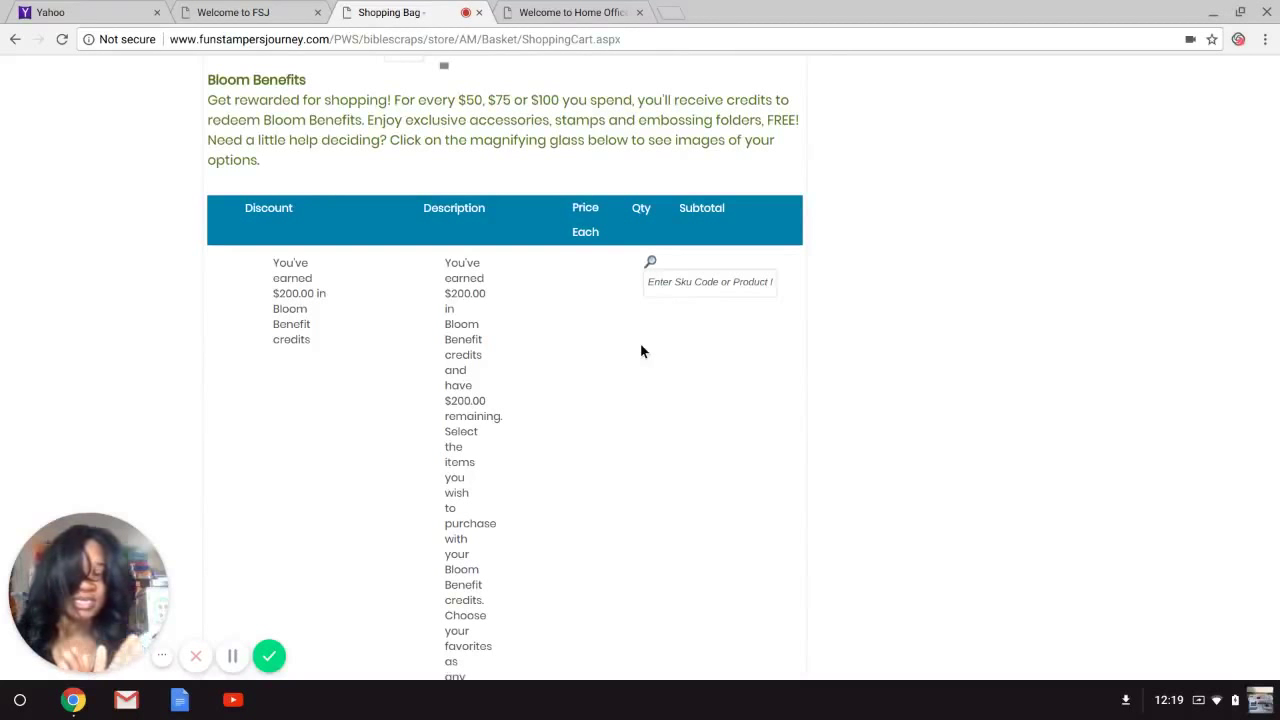
View the Inspiration Book full screen at Bloom Benefits pages 12–13, then exit full screen.
{"action": "left_click", "coordinate": [600, 15]}
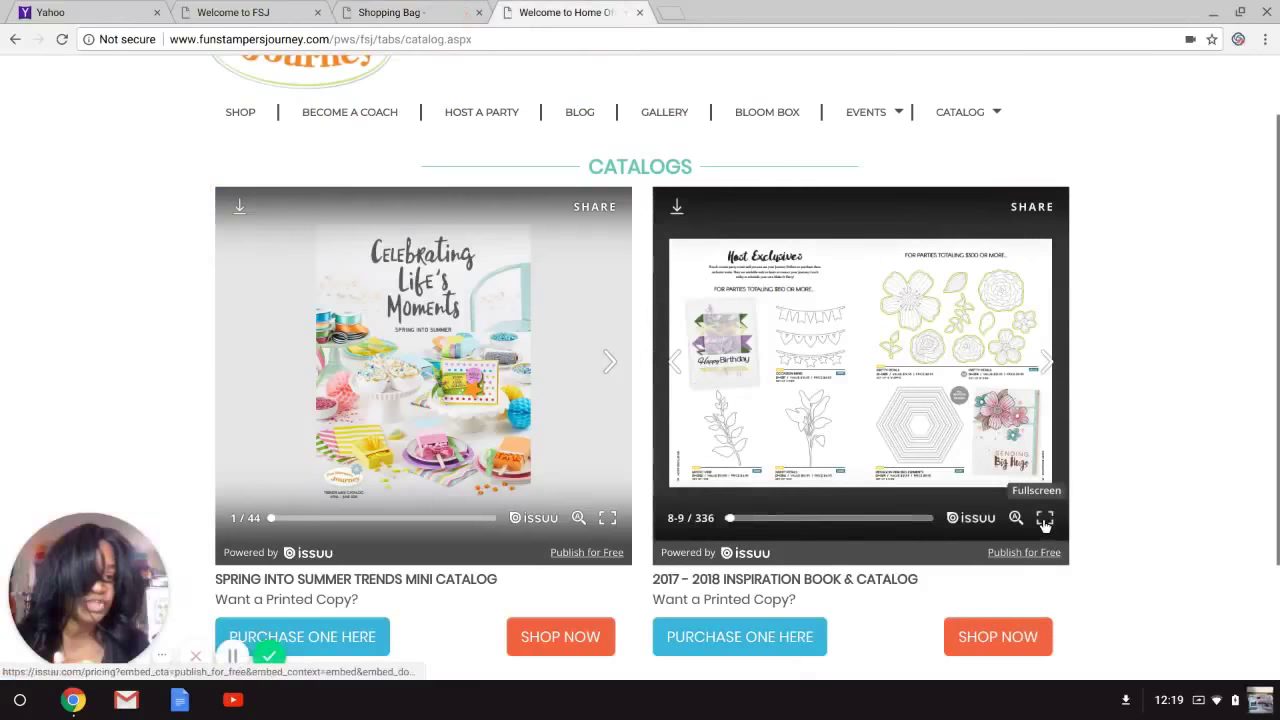
{"action": "left_click", "coordinate": [1043, 518]}
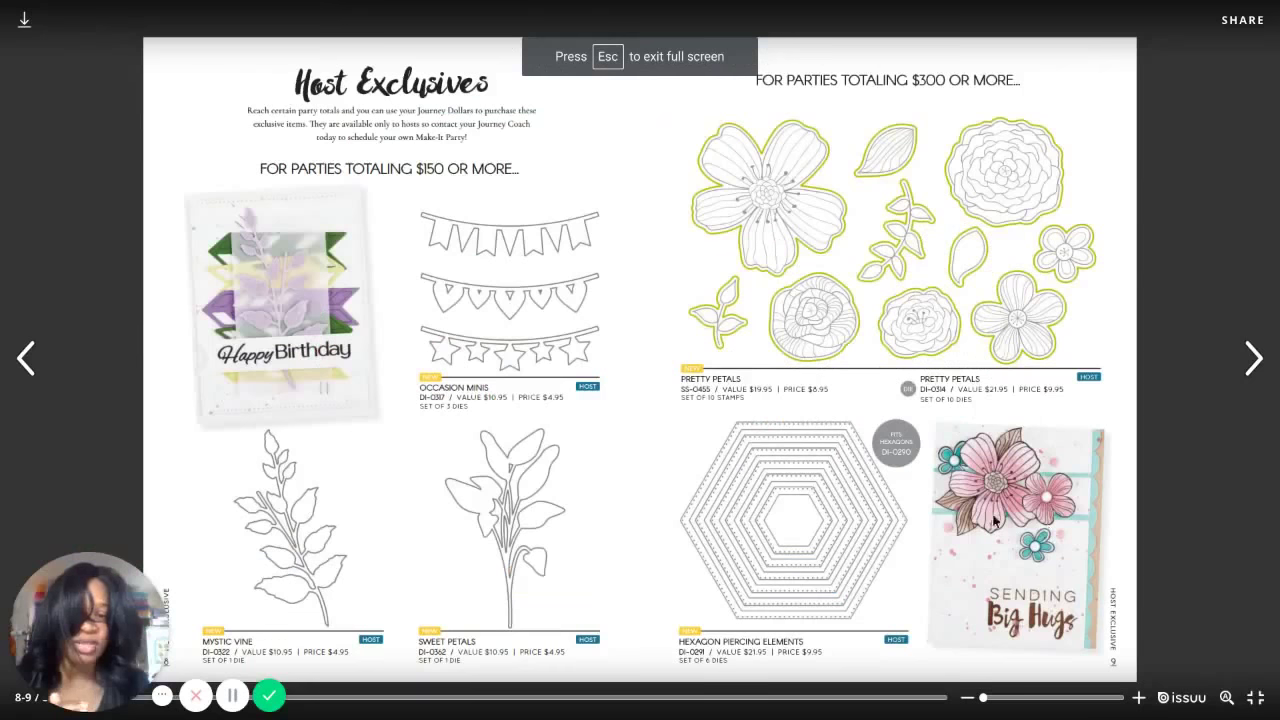
{"action": "left_click", "coordinate": [1262, 368]}
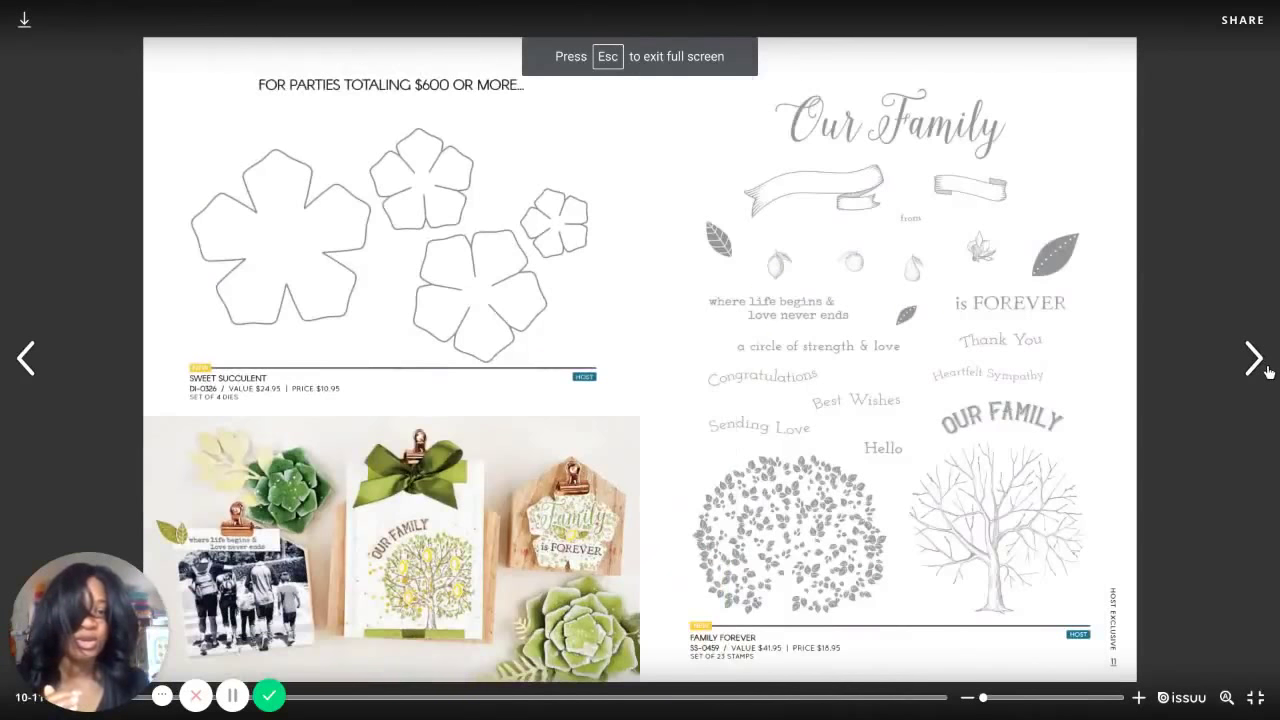
{"action": "left_click", "coordinate": [1253, 366]}
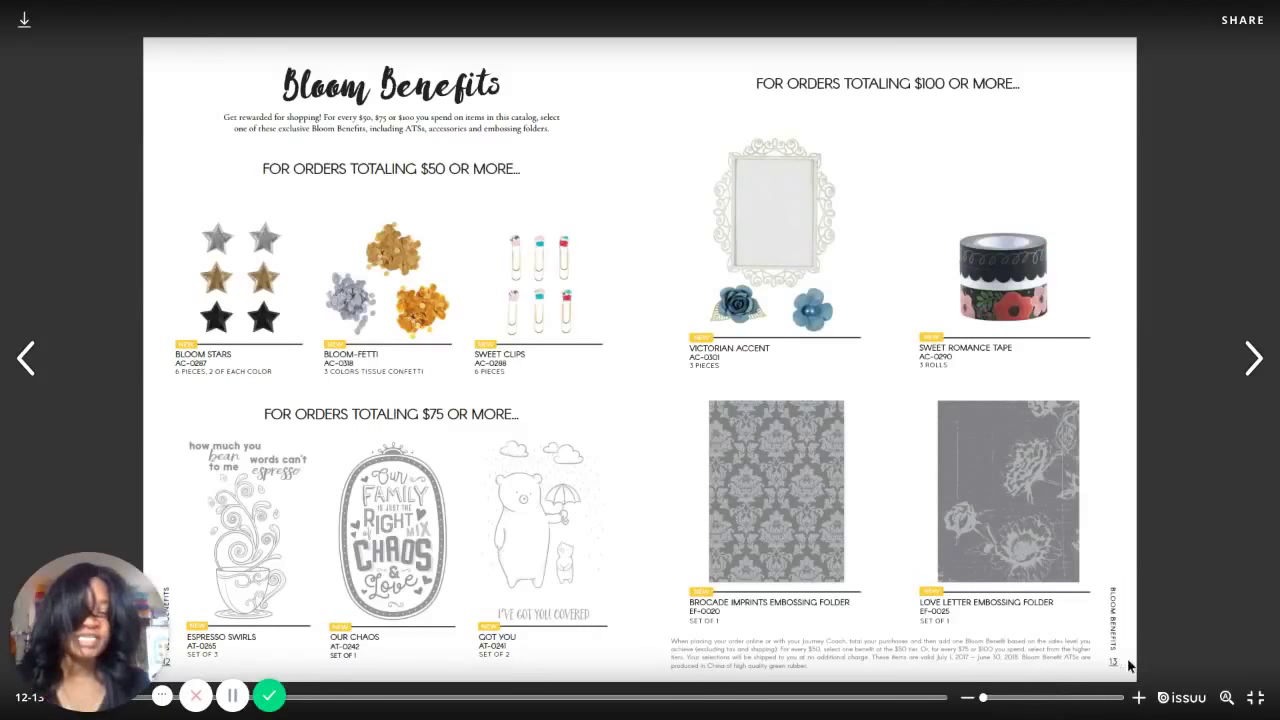
{"action": "left_click", "coordinate": [1250, 698]}
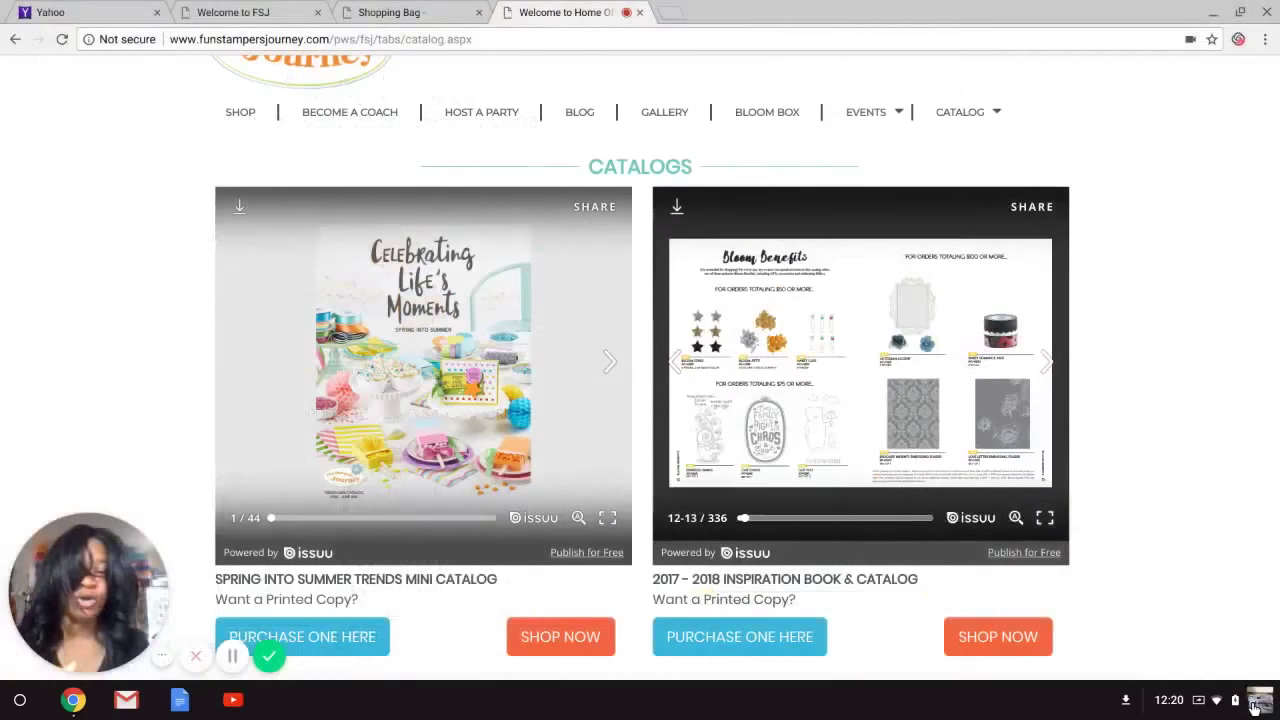
{"action": "left_click", "coordinate": [385, 12]}
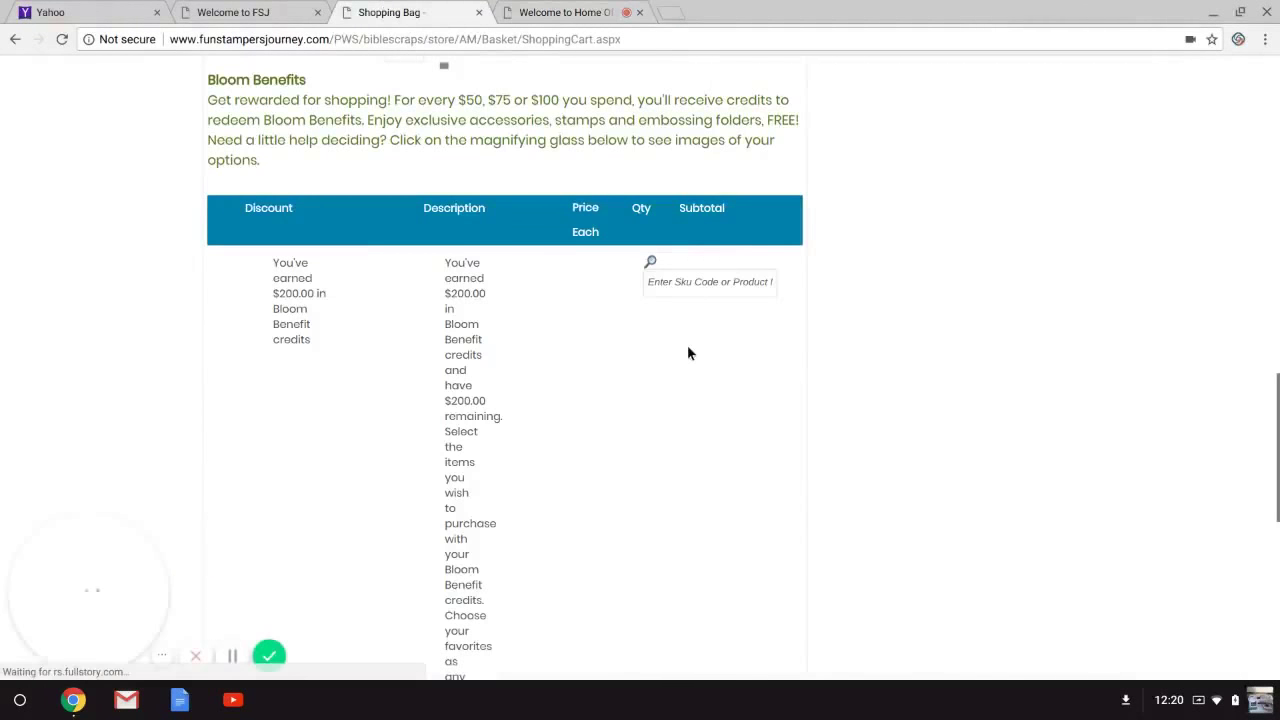
{"action": "left_click", "coordinate": [693, 281]}
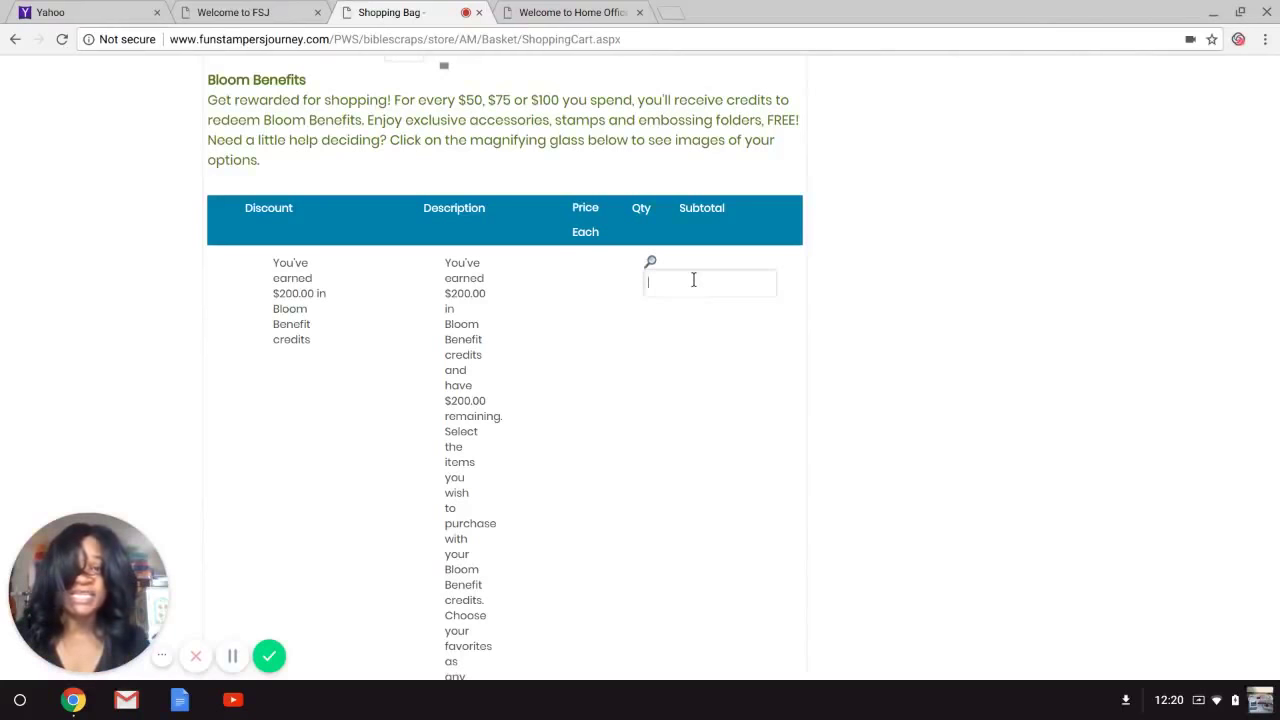
{"action": "left_click", "coordinate": [612, 12]}
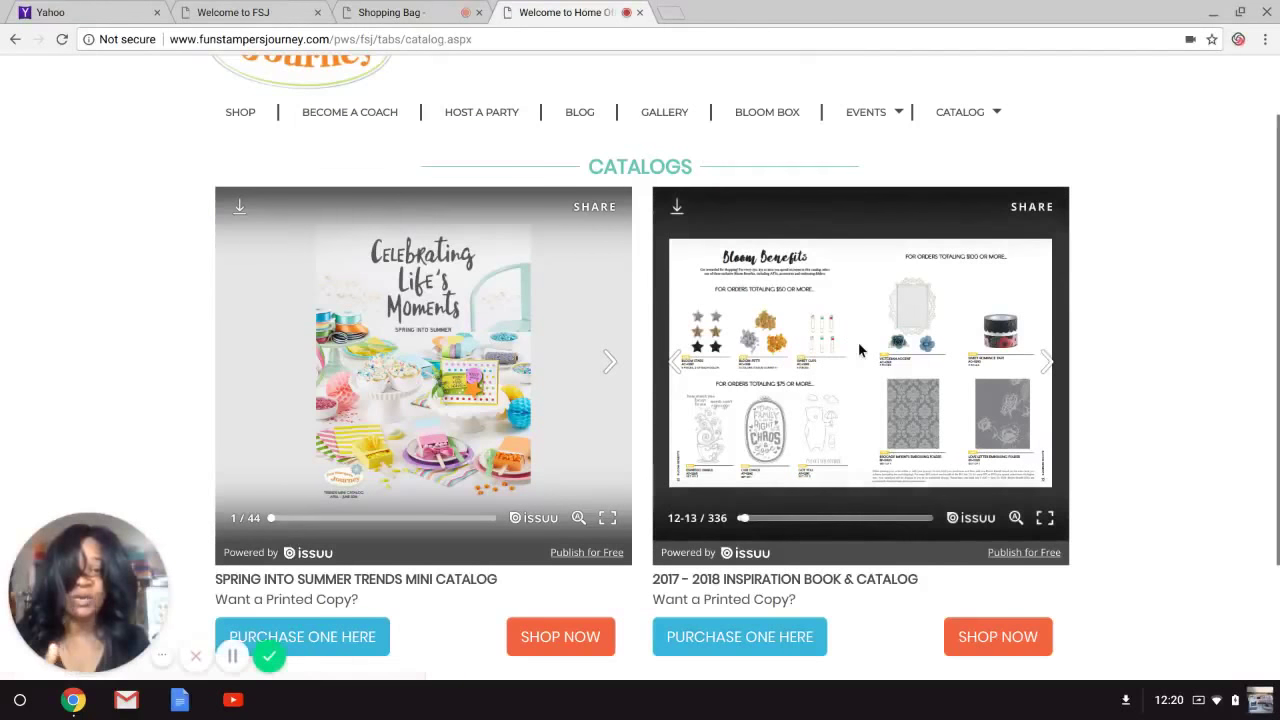
Recheck the Bloom Benefits spread full screen, exit, and go back to the Shopping Bag.
{"action": "left_click", "coordinate": [1043, 519]}
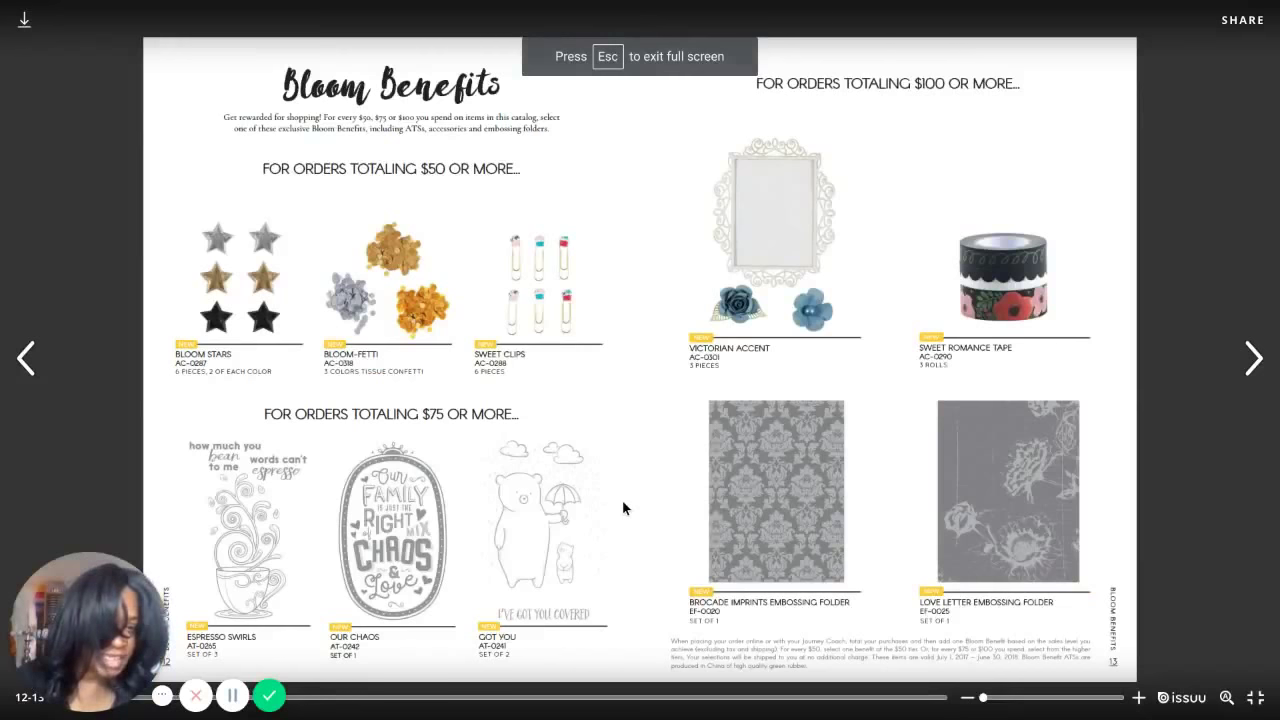
{"action": "left_click", "coordinate": [1255, 698]}
{"action": "left_click", "coordinate": [404, 12]}
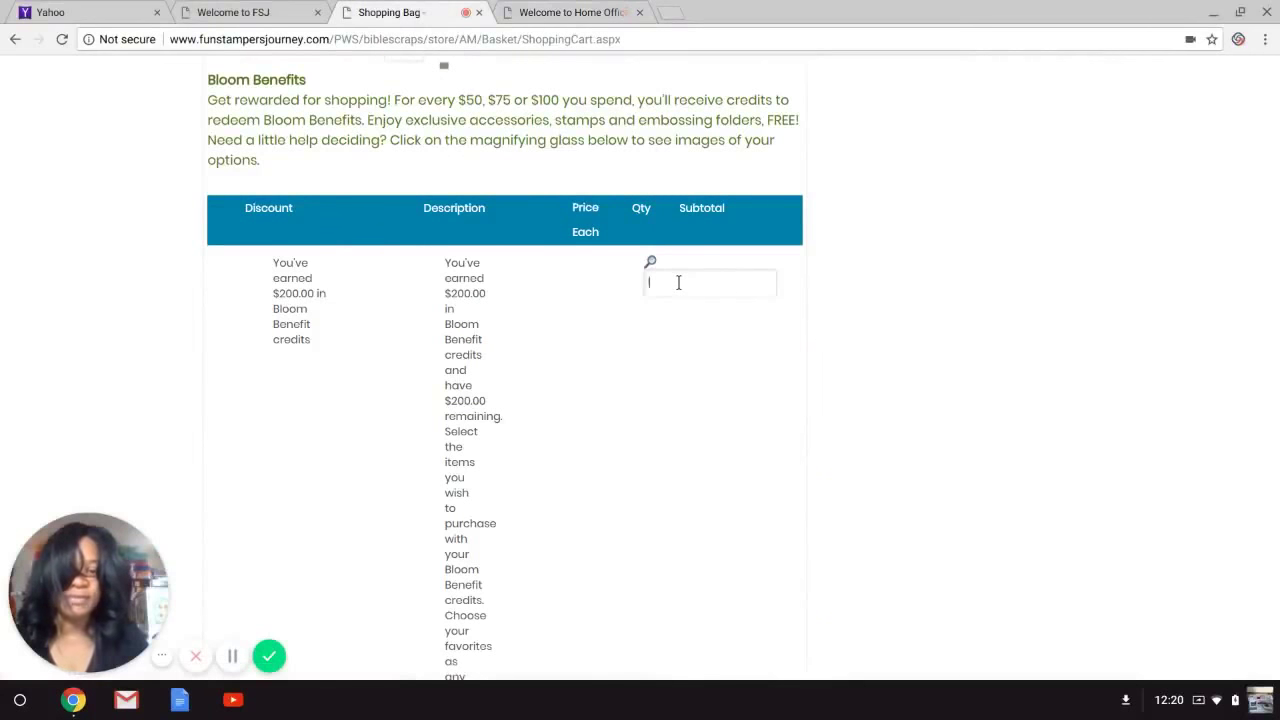
Add Love Letter Embossing Folder (EF-0025) and Got You ATS (AT-0241) as Bloom Benefits, leaving $25.00.
{"action": "type", "text": "love letter"}
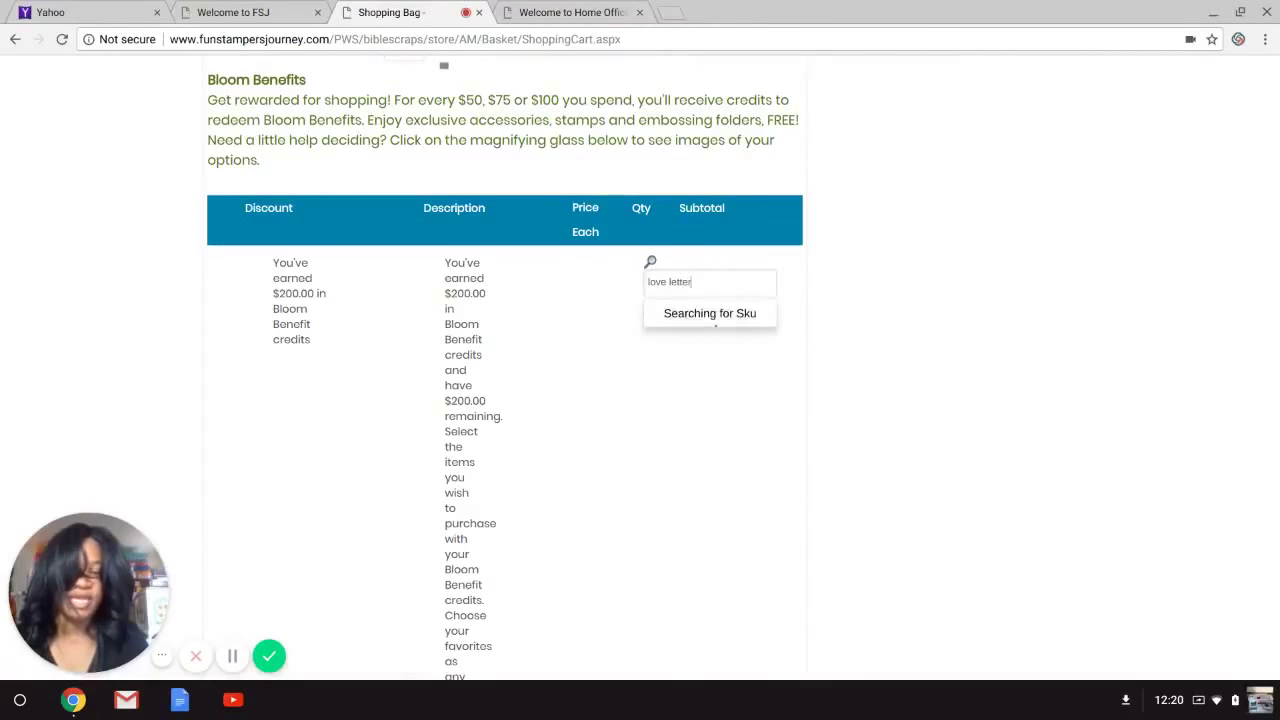
{"action": "left_click", "coordinate": [702, 330]}
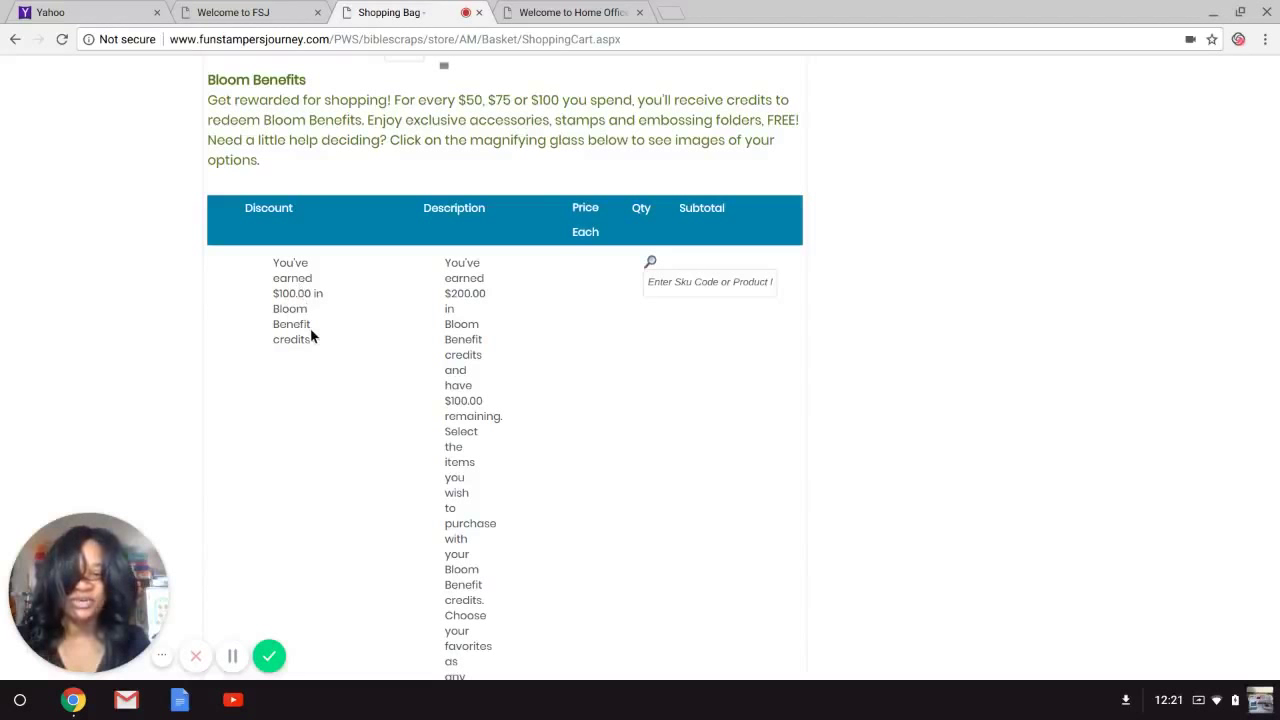
{"action": "left_click", "coordinate": [701, 287]}
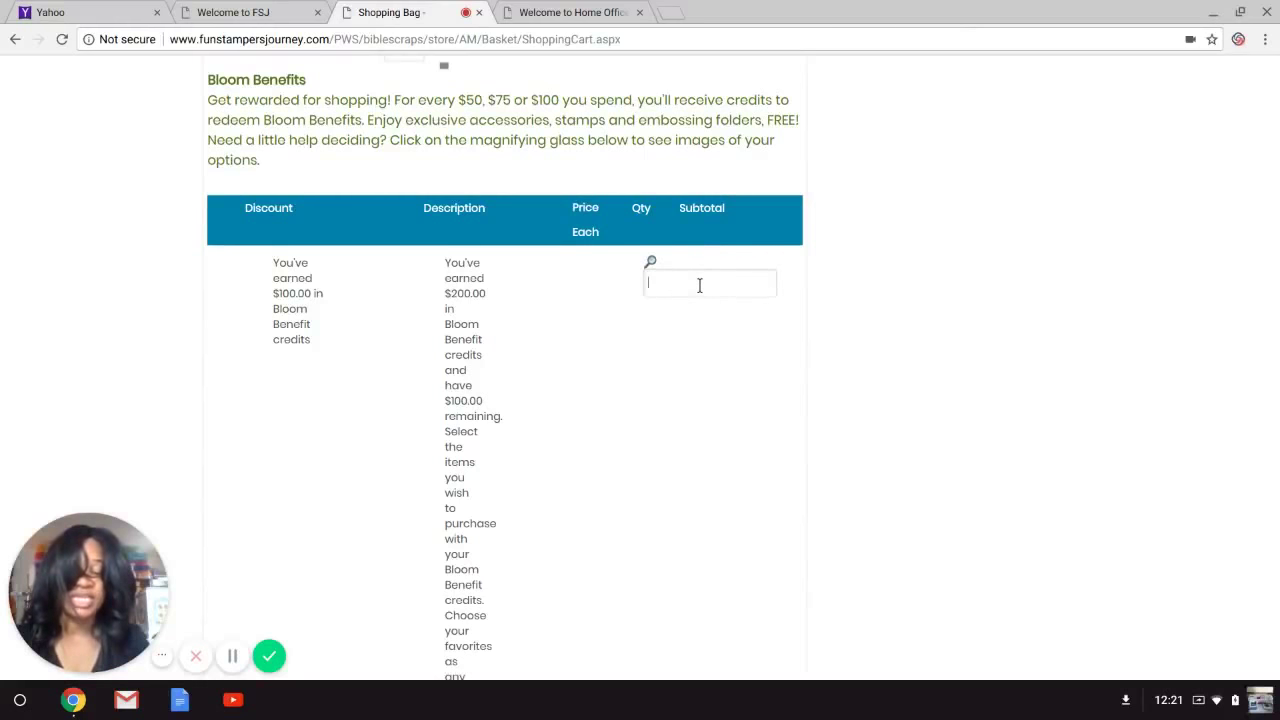
{"action": "type", "text": "got"}
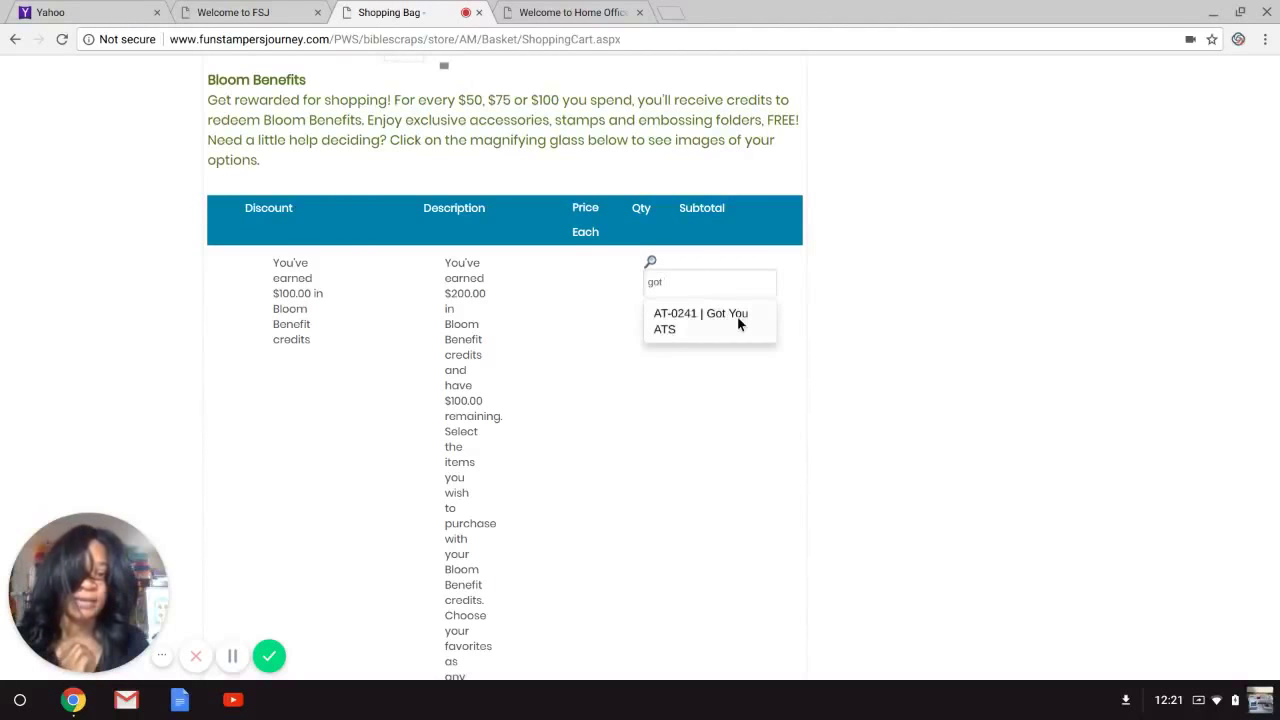
{"action": "left_click", "coordinate": [737, 316]}
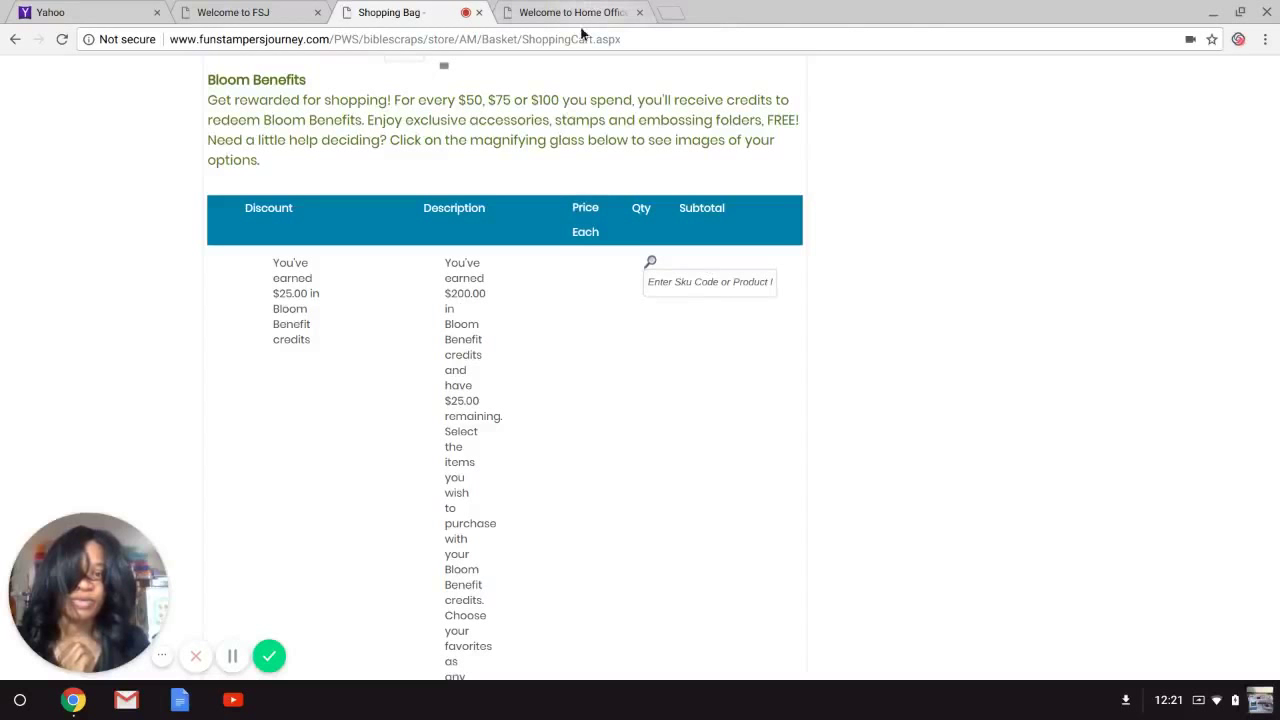
{"action": "left_click", "coordinate": [686, 280]}
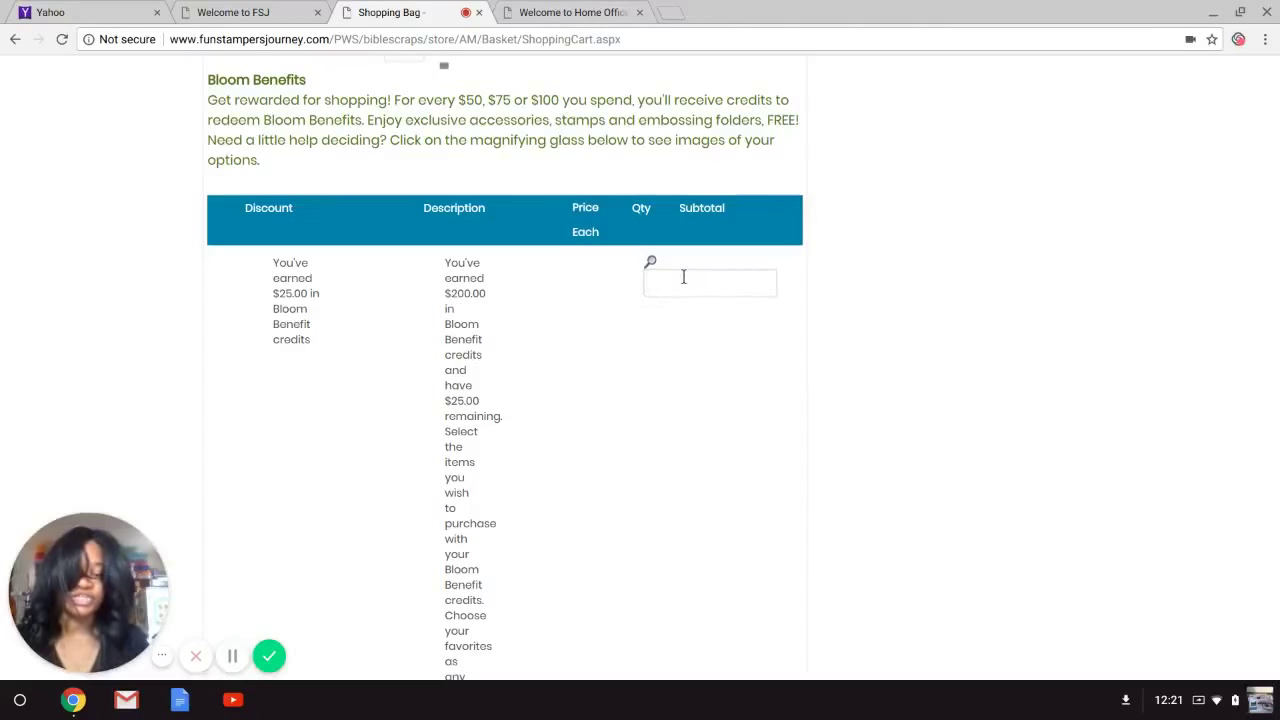
{"action": "type", "text": "got you"}
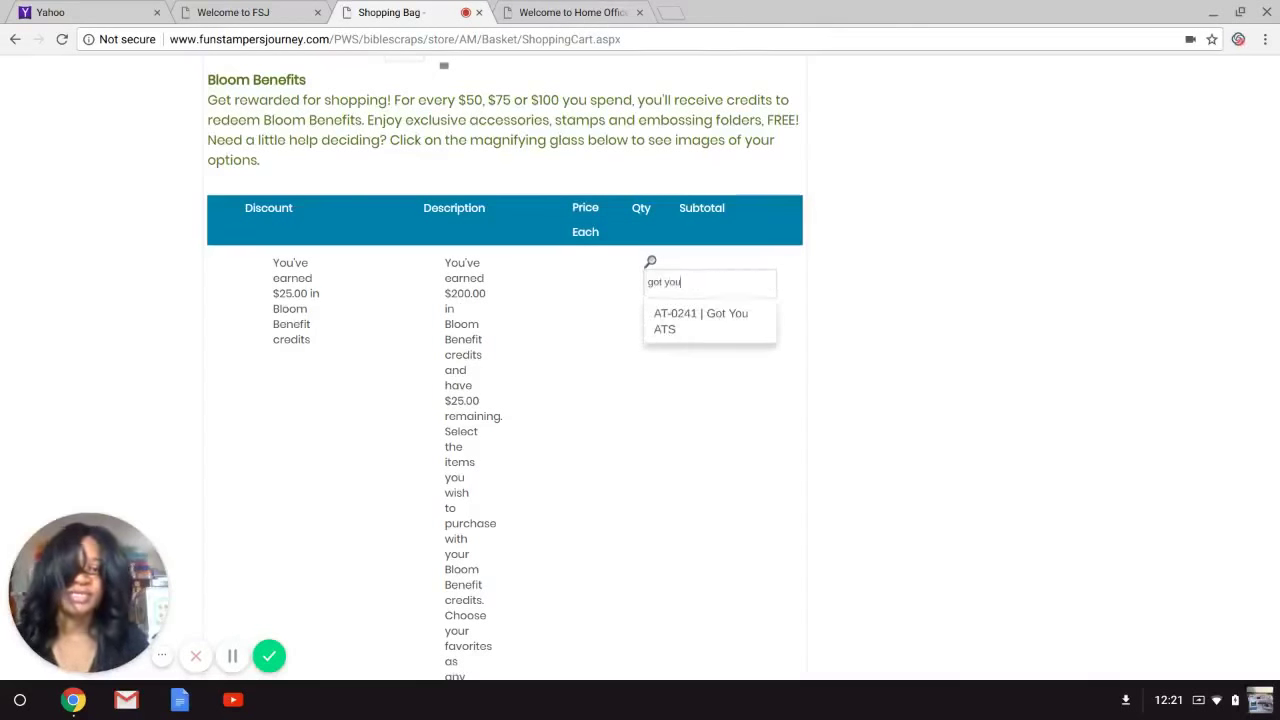
{"action": "left_click", "coordinate": [732, 330]}
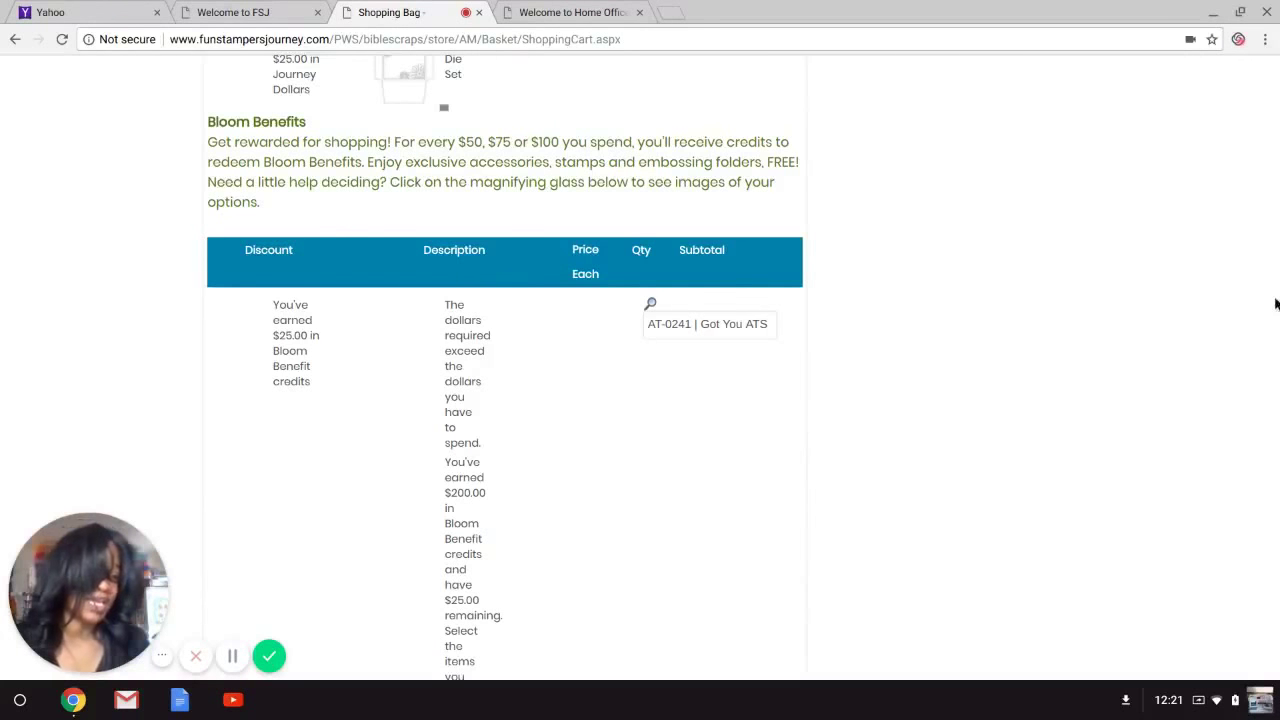
{"action": "scroll", "coordinate": [1275, 435], "scroll_direction": "down", "scroll_amount": 10}
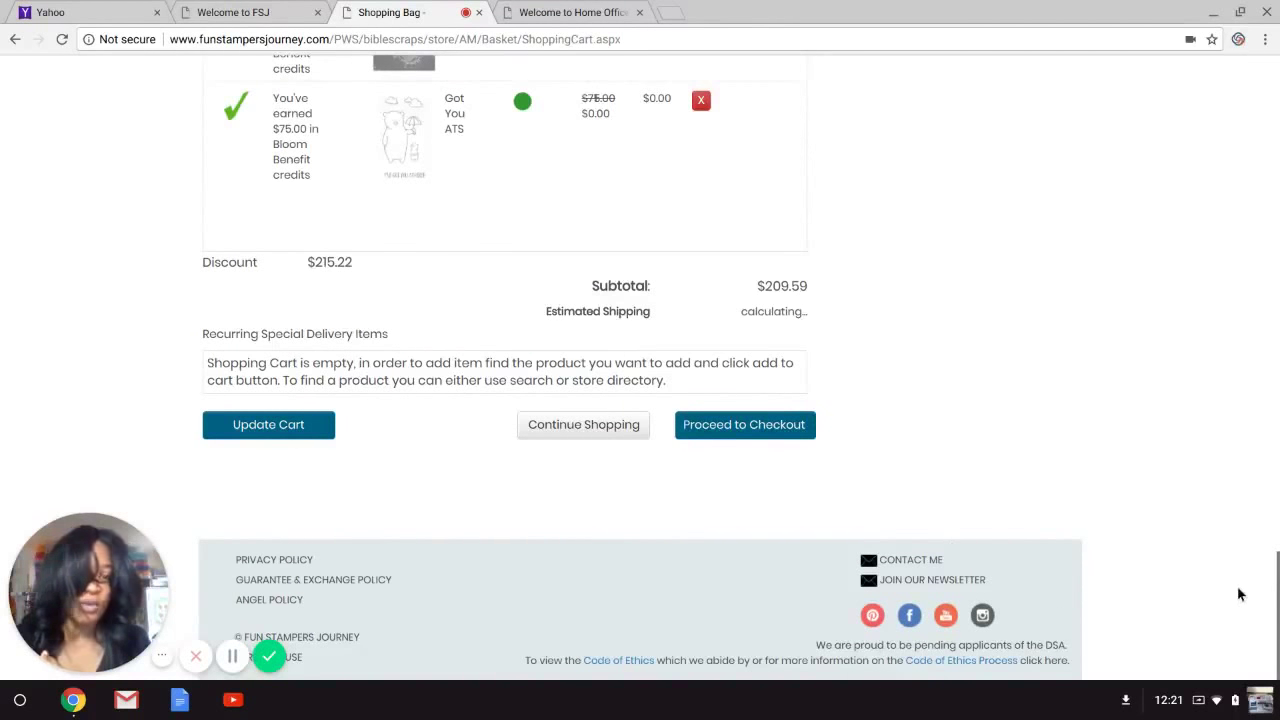
{"action": "scroll", "coordinate": [1276, 597], "scroll_direction": "up", "scroll_amount": 10}
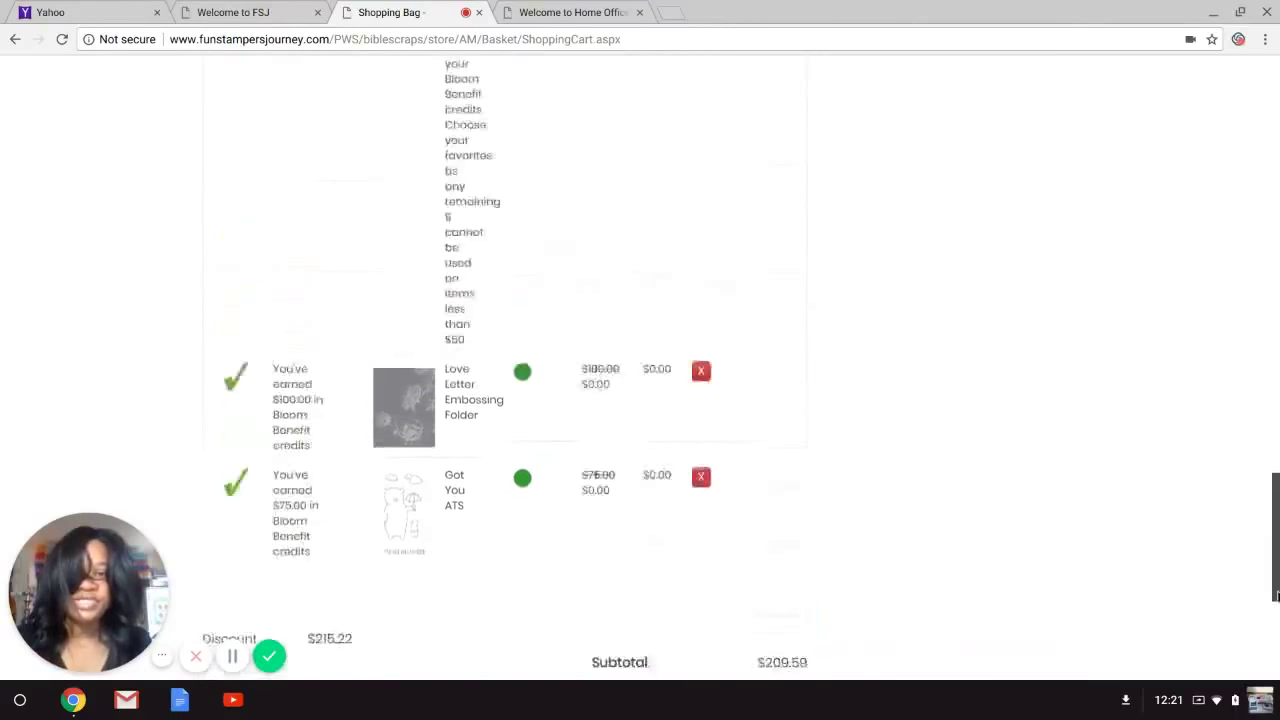
{"action": "scroll", "coordinate": [1222, 406], "scroll_direction": "up", "scroll_amount": 10}
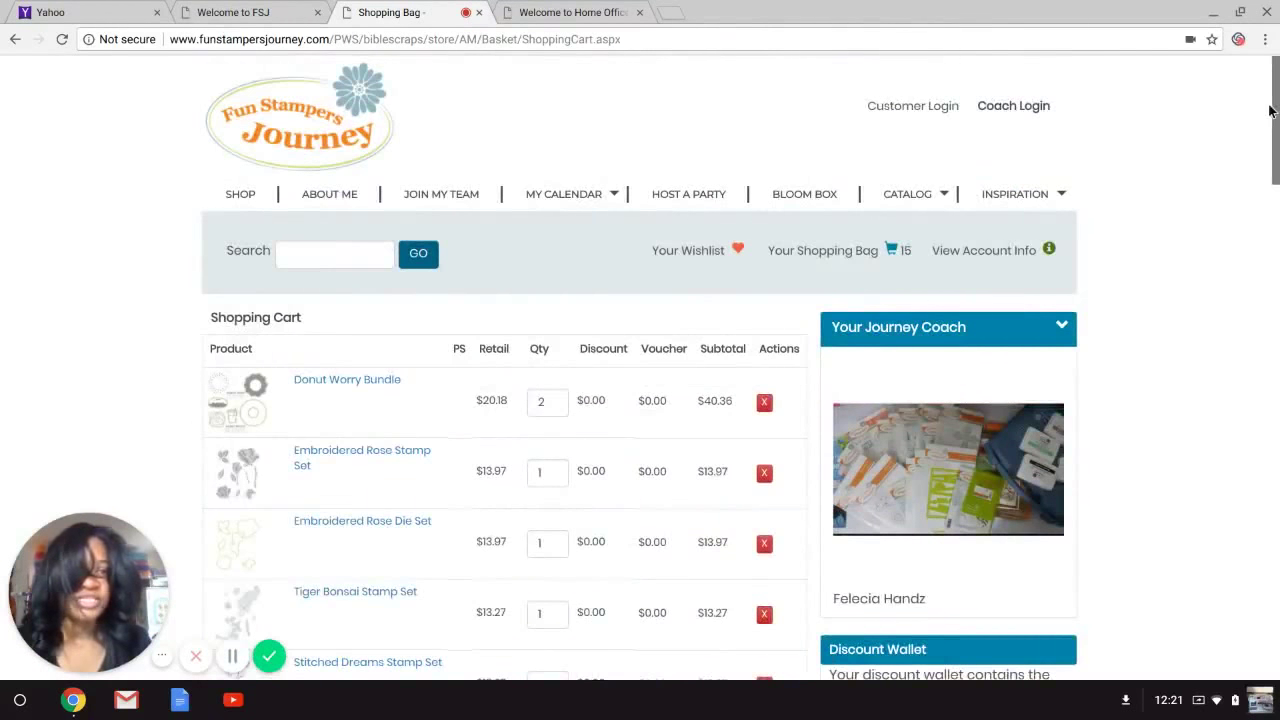
{"action": "scroll", "coordinate": [1274, 110], "scroll_direction": "down", "scroll_amount": 1}
{"action": "scroll", "coordinate": [1274, 110], "scroll_direction": "down", "scroll_amount": 3}
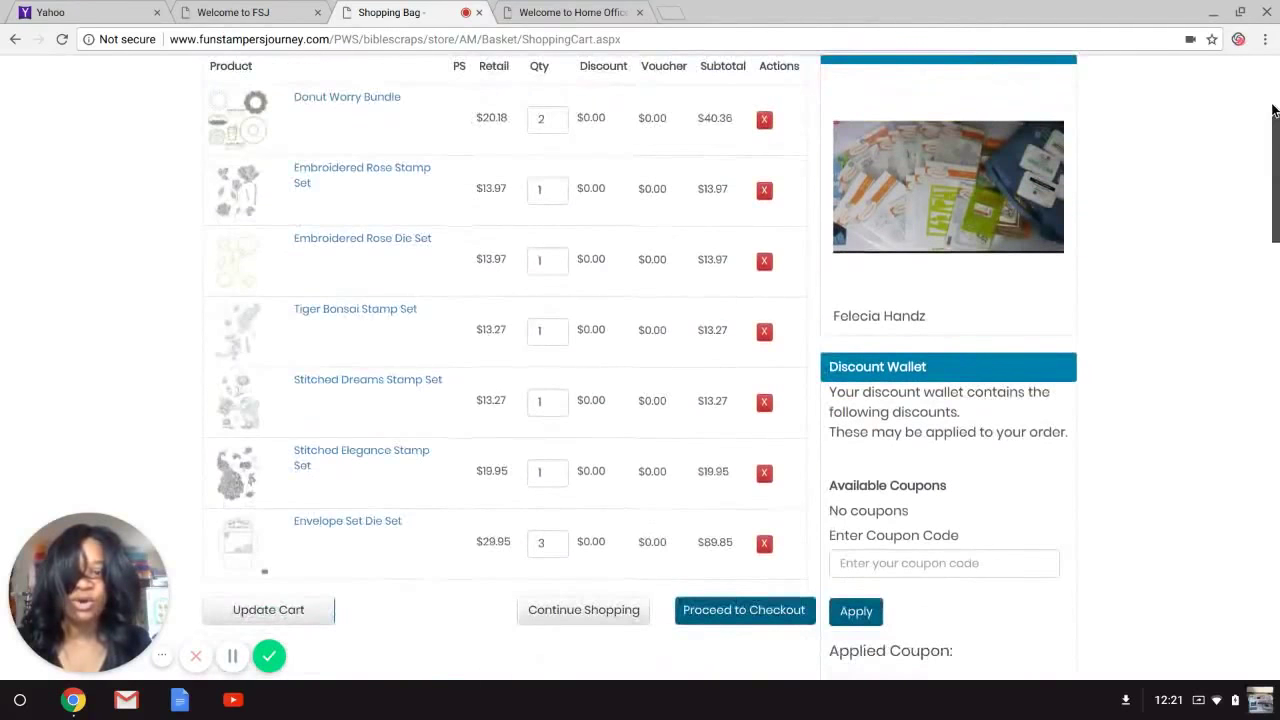
{"action": "scroll", "coordinate": [1264, 170], "scroll_direction": "down", "scroll_amount": 3}
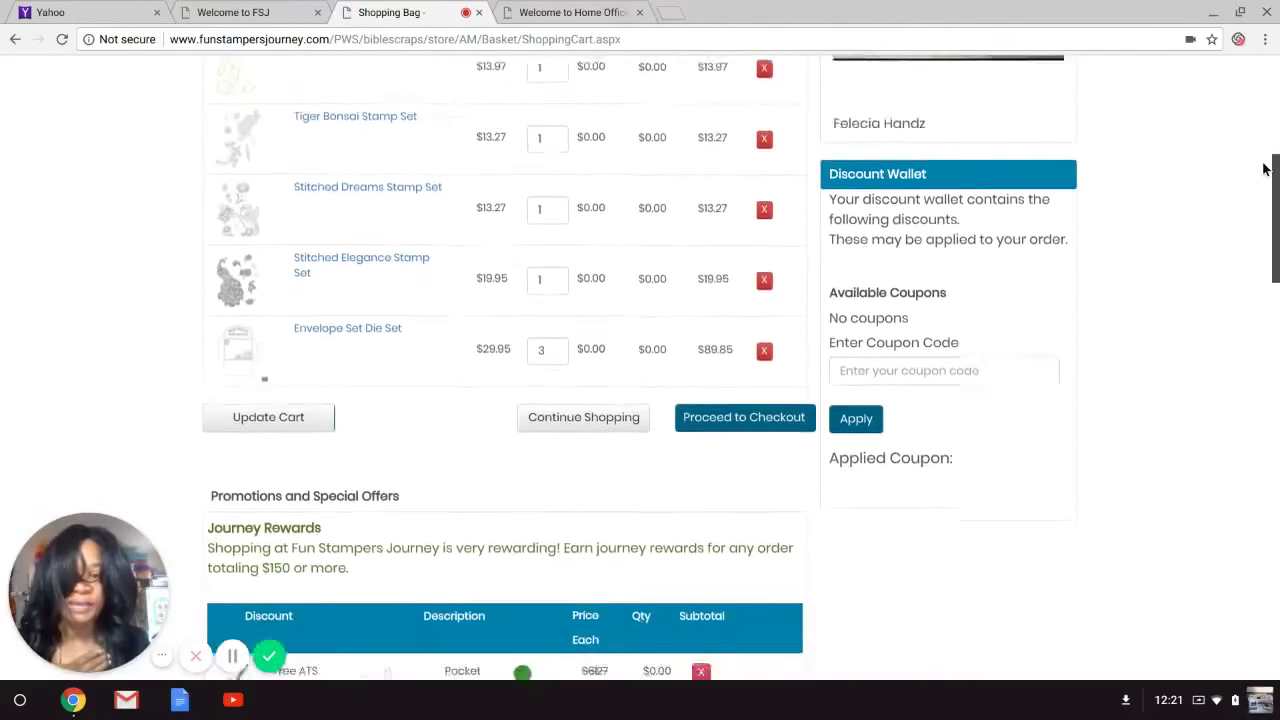
{"action": "scroll", "coordinate": [1264, 170], "scroll_direction": "down", "scroll_amount": 3}
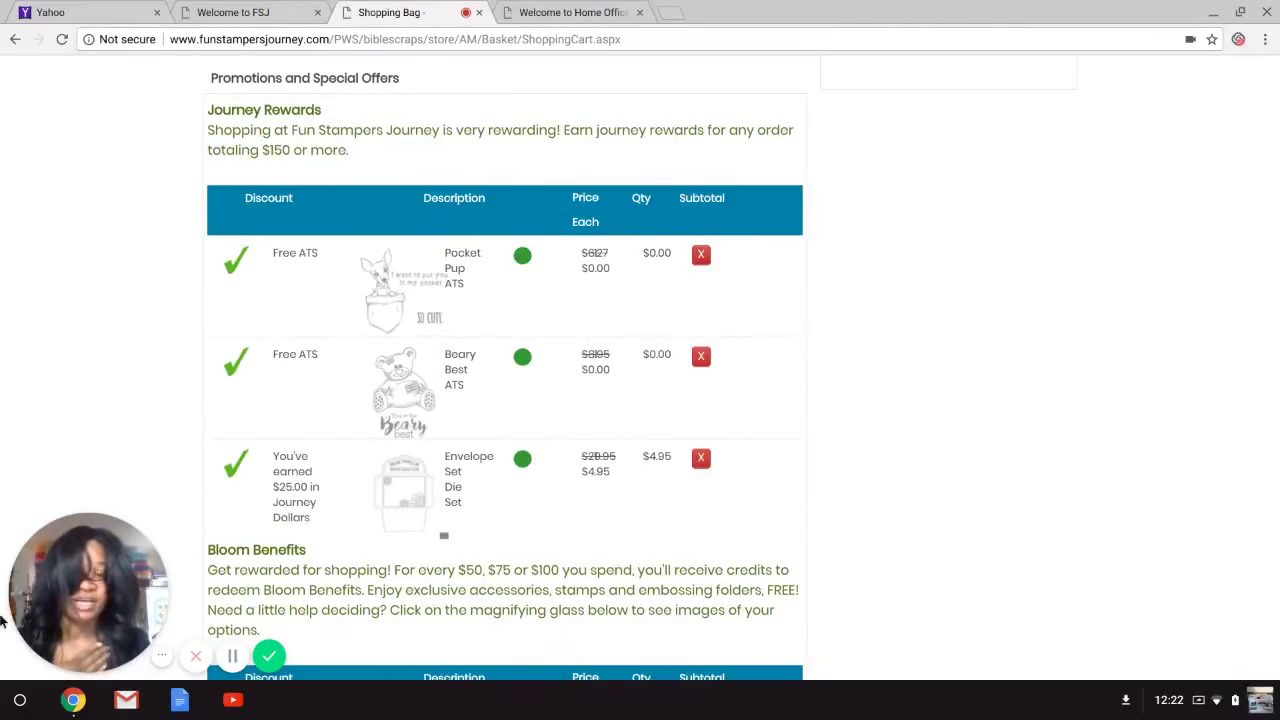
{"action": "scroll", "coordinate": [1278, 270], "scroll_direction": "down", "scroll_amount": 5}
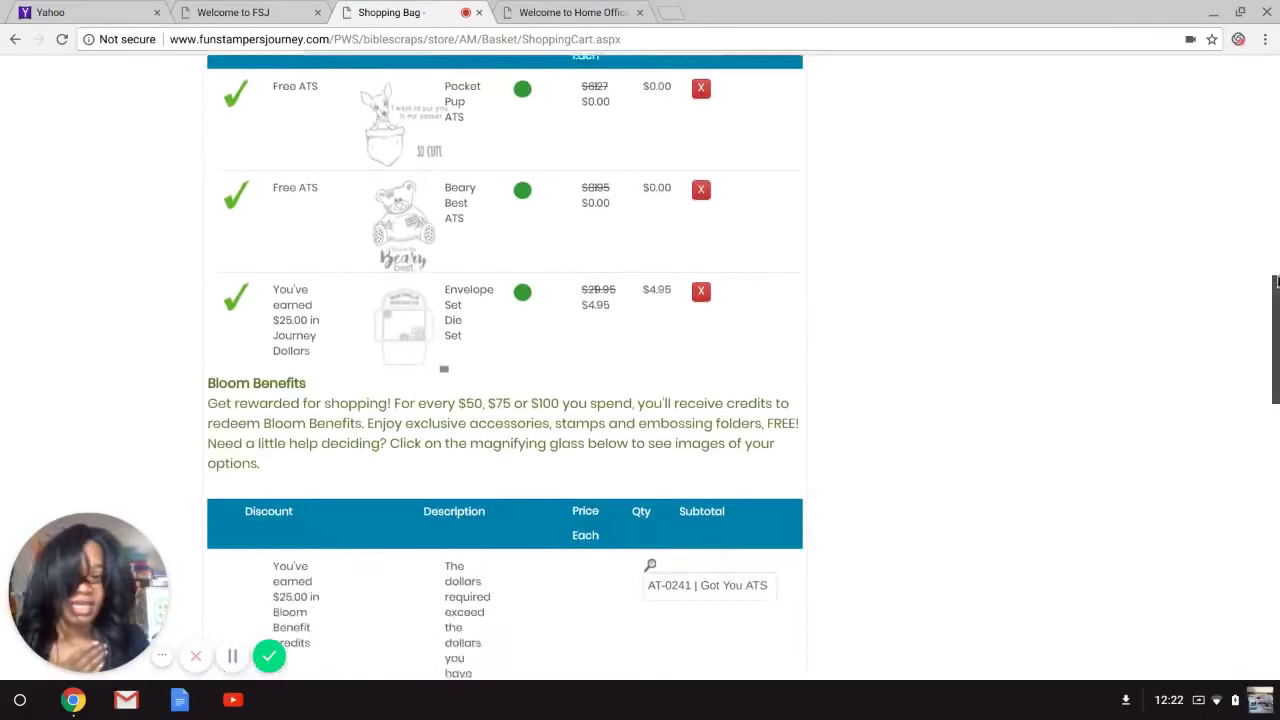
{"action": "scroll", "coordinate": [1270, 390], "scroll_direction": "down", "scroll_amount": 5}
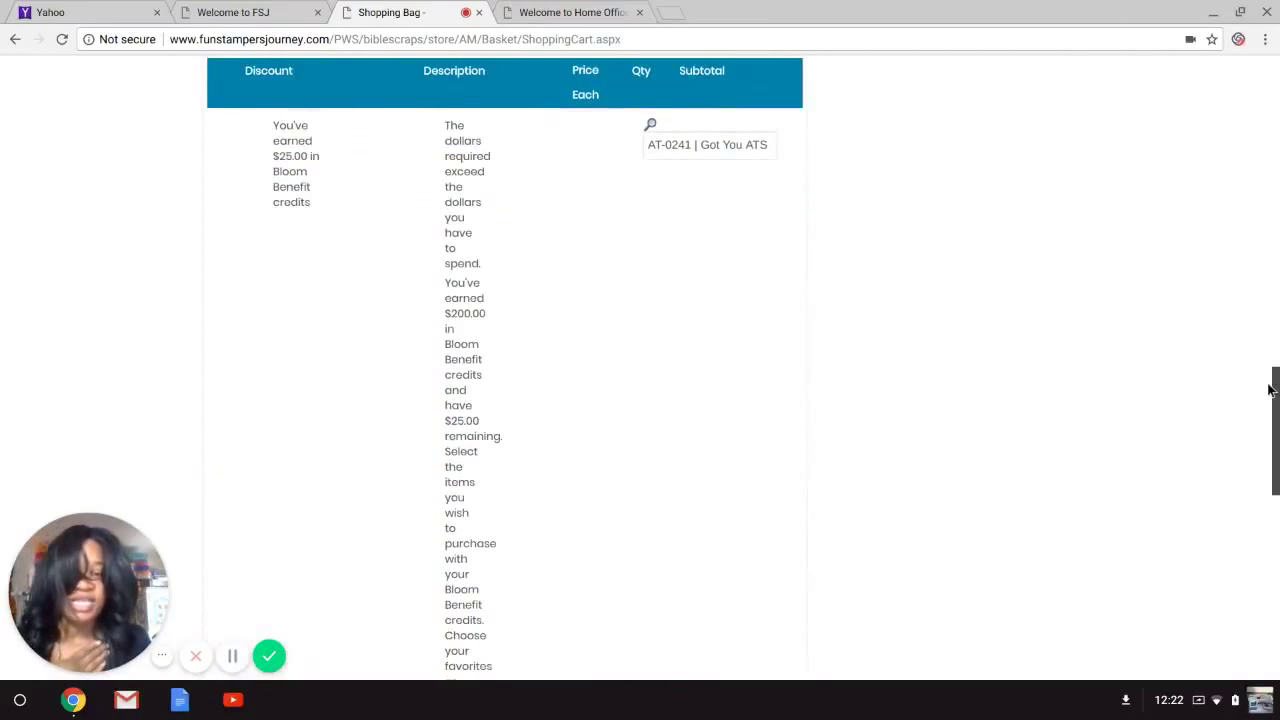
{"action": "scroll", "coordinate": [1268, 390], "scroll_direction": "down", "scroll_amount": 3}
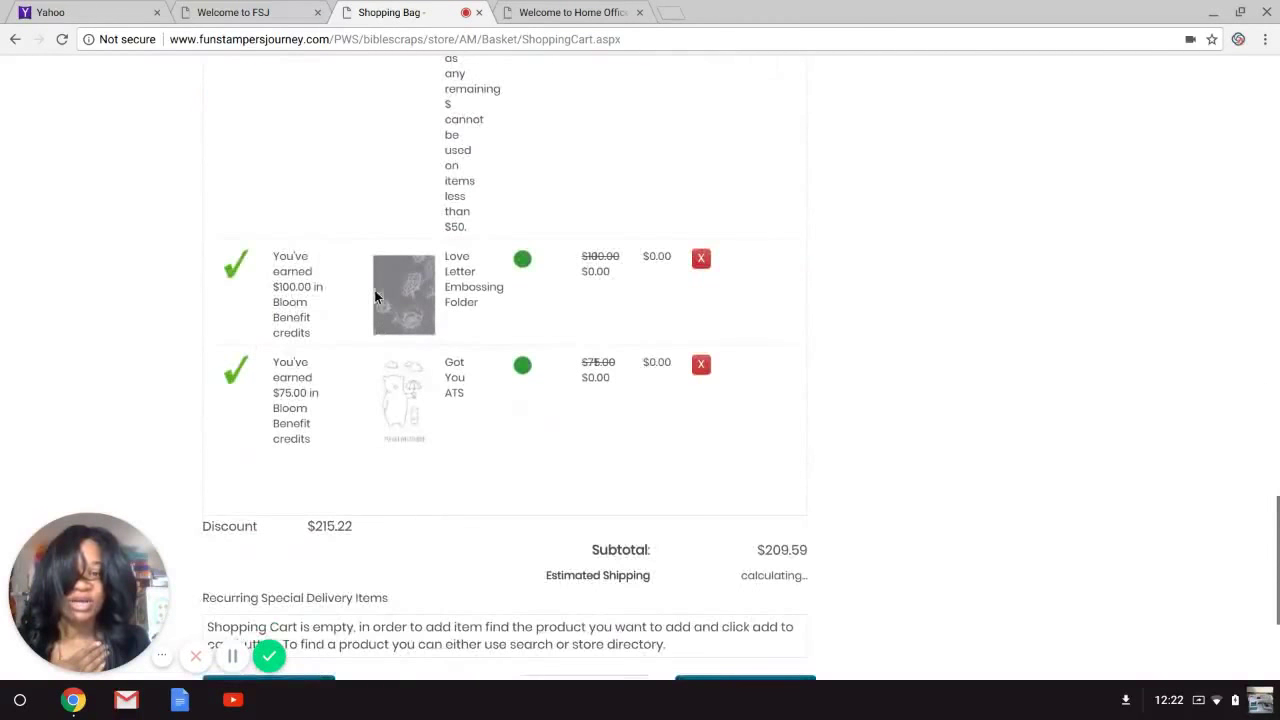
{"action": "scroll", "coordinate": [1278, 522], "scroll_direction": "down", "scroll_amount": 3}
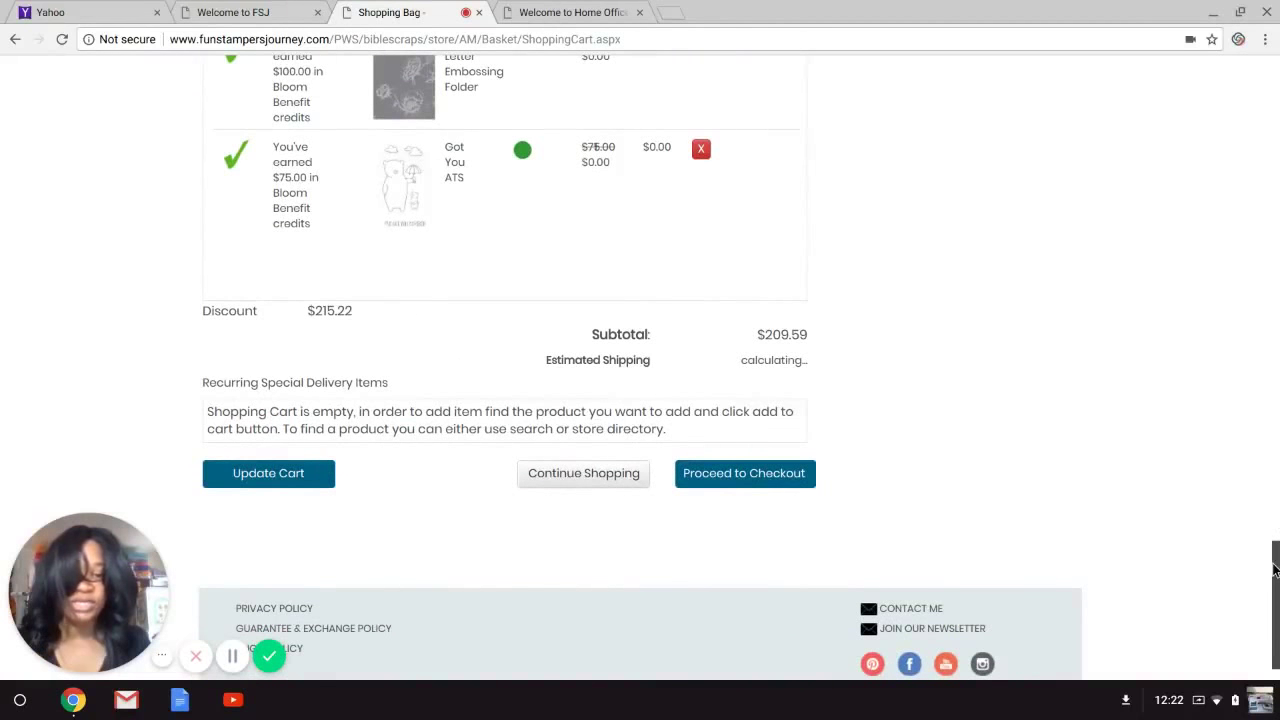
Proceed to checkout, answer Yes to the free-items warning, and review the $209.59 total.
{"action": "left_click", "coordinate": [746, 476]}
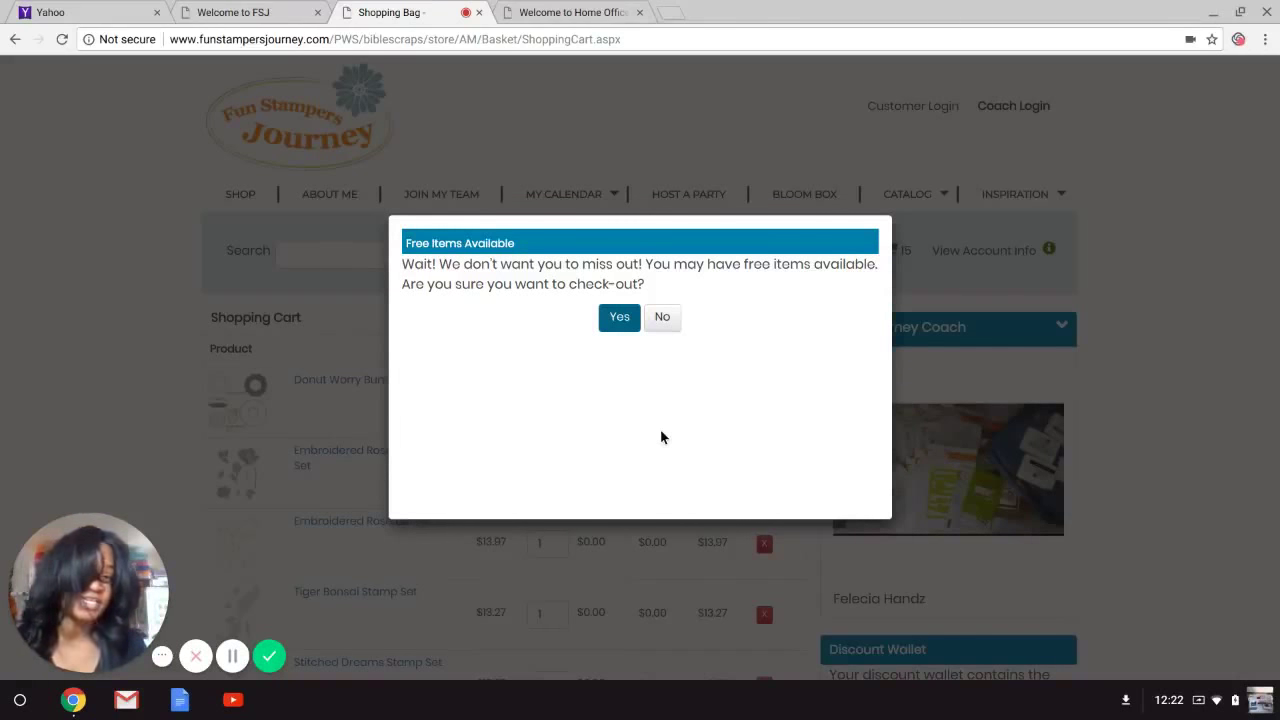
{"action": "left_click", "coordinate": [619, 318]}
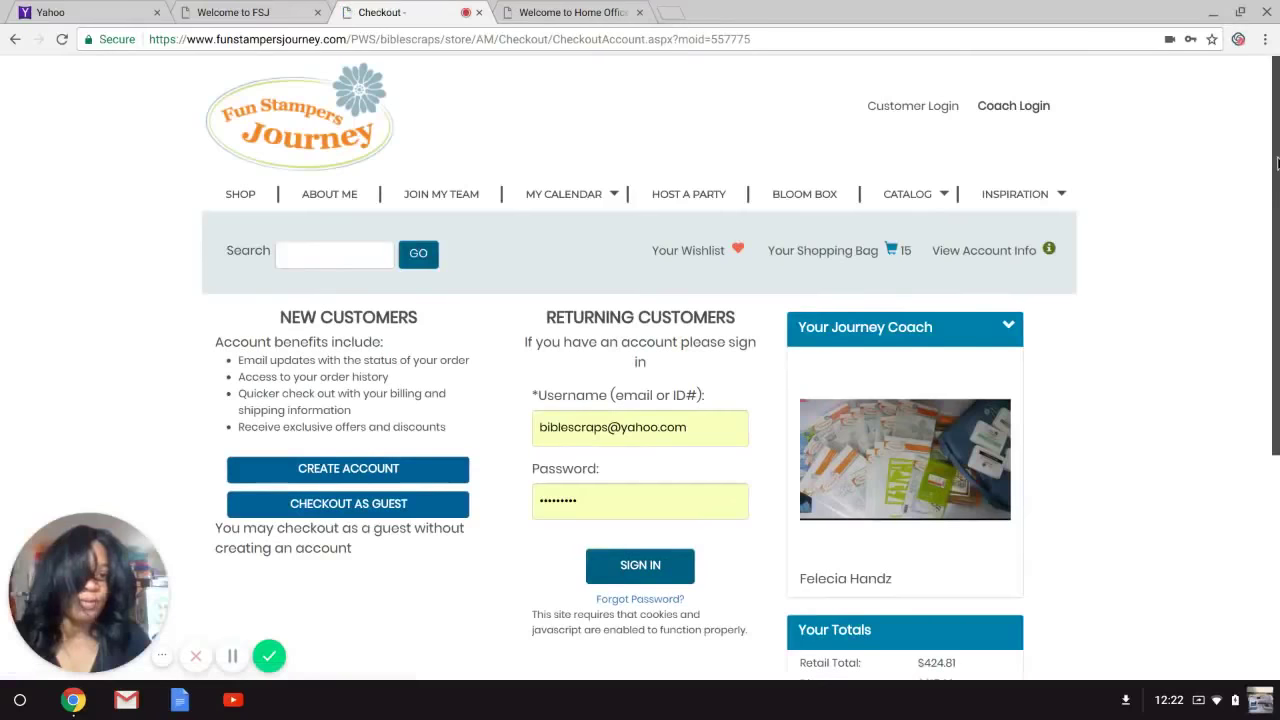
{"action": "scroll", "coordinate": [1276, 163], "scroll_direction": "down", "scroll_amount": 2}
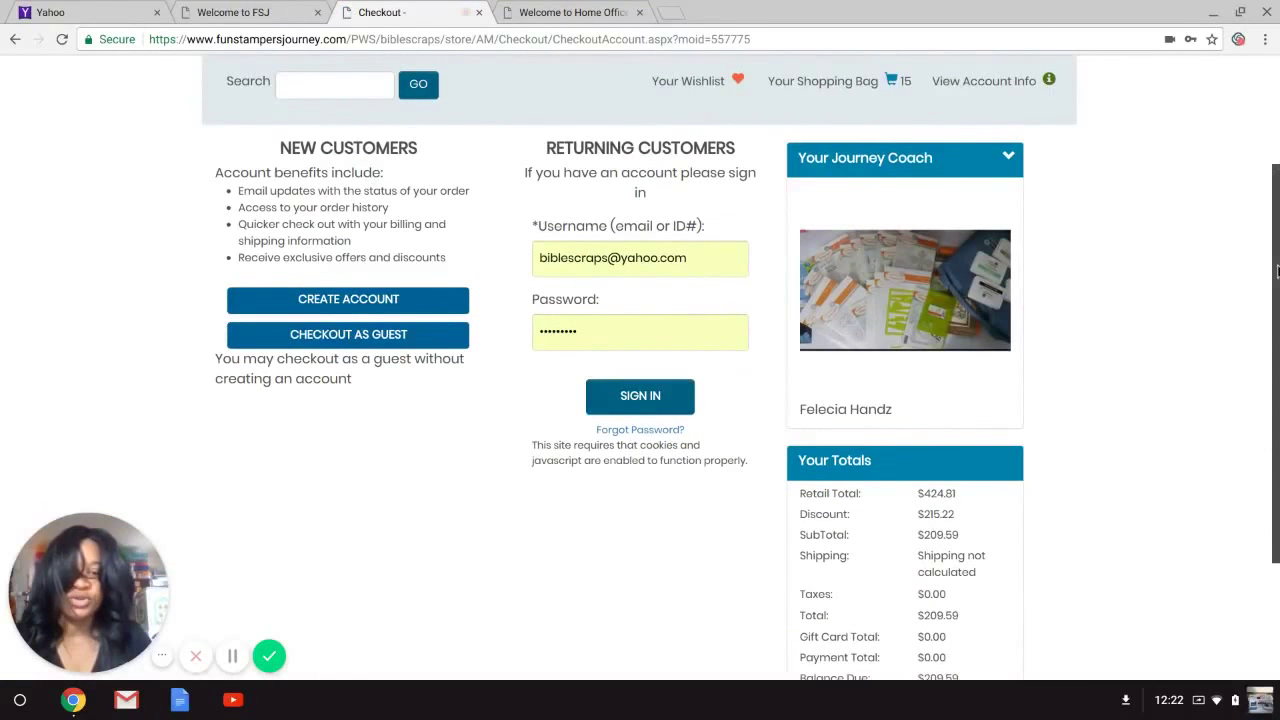
{"action": "scroll", "coordinate": [1277, 270], "scroll_direction": "up", "scroll_amount": 2}
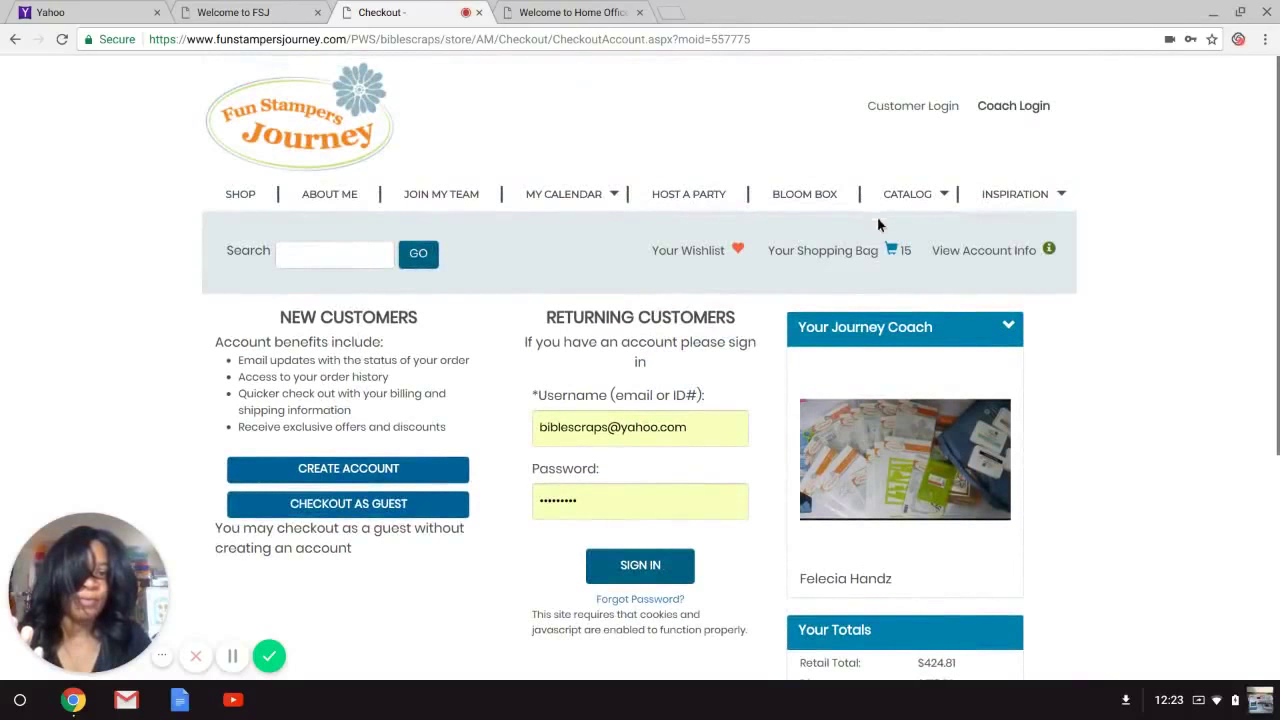
Go back to the shopping cart and scroll through its items.
{"action": "left_click", "coordinate": [851, 260]}
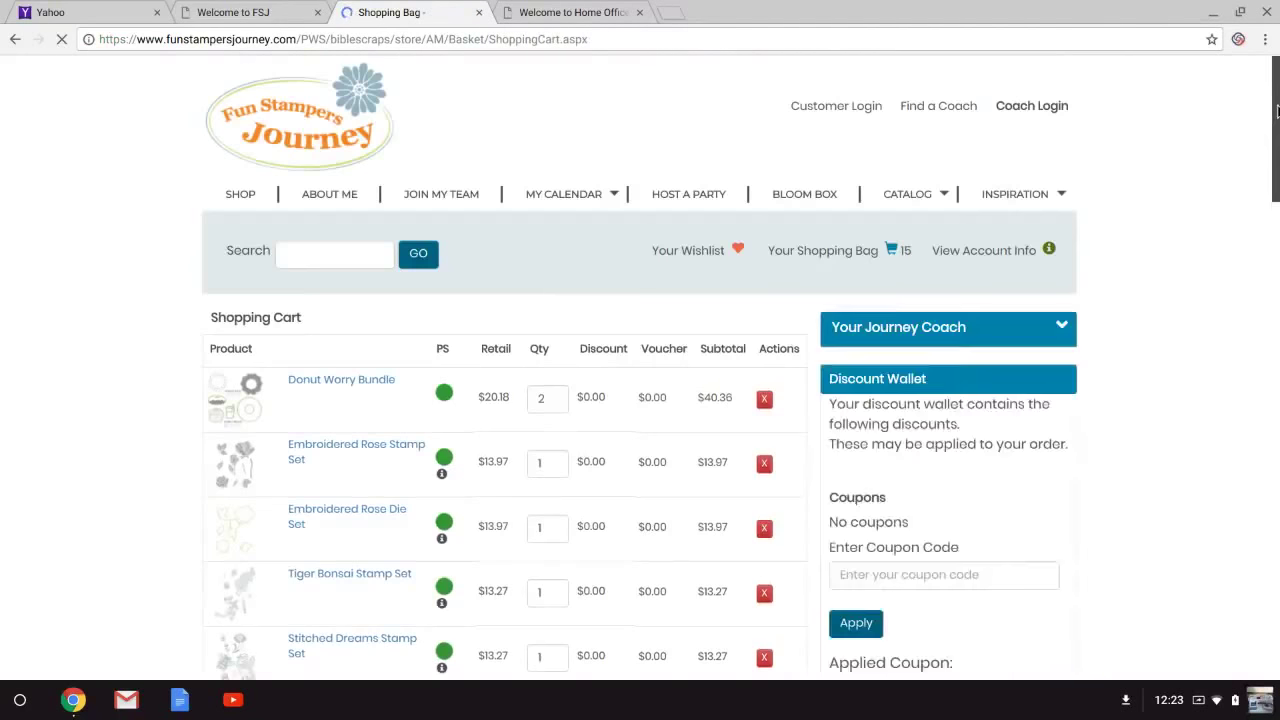
{"action": "scroll", "coordinate": [1277, 113], "scroll_direction": "down", "scroll_amount": 4}
{"action": "scroll", "coordinate": [1277, 113], "scroll_direction": "down", "scroll_amount": 3}
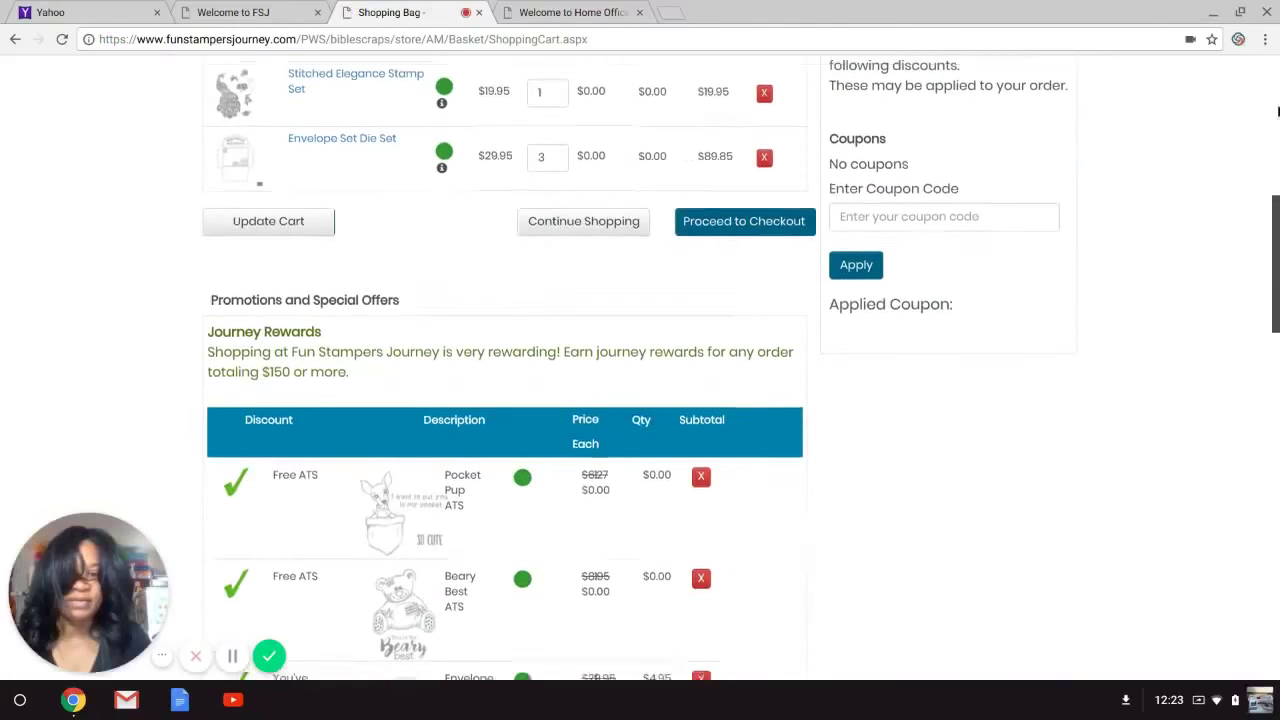
{"action": "scroll", "coordinate": [1277, 250], "scroll_direction": "up", "scroll_amount": 4}
{"action": "scroll", "coordinate": [1277, 250], "scroll_direction": "up", "scroll_amount": 2}
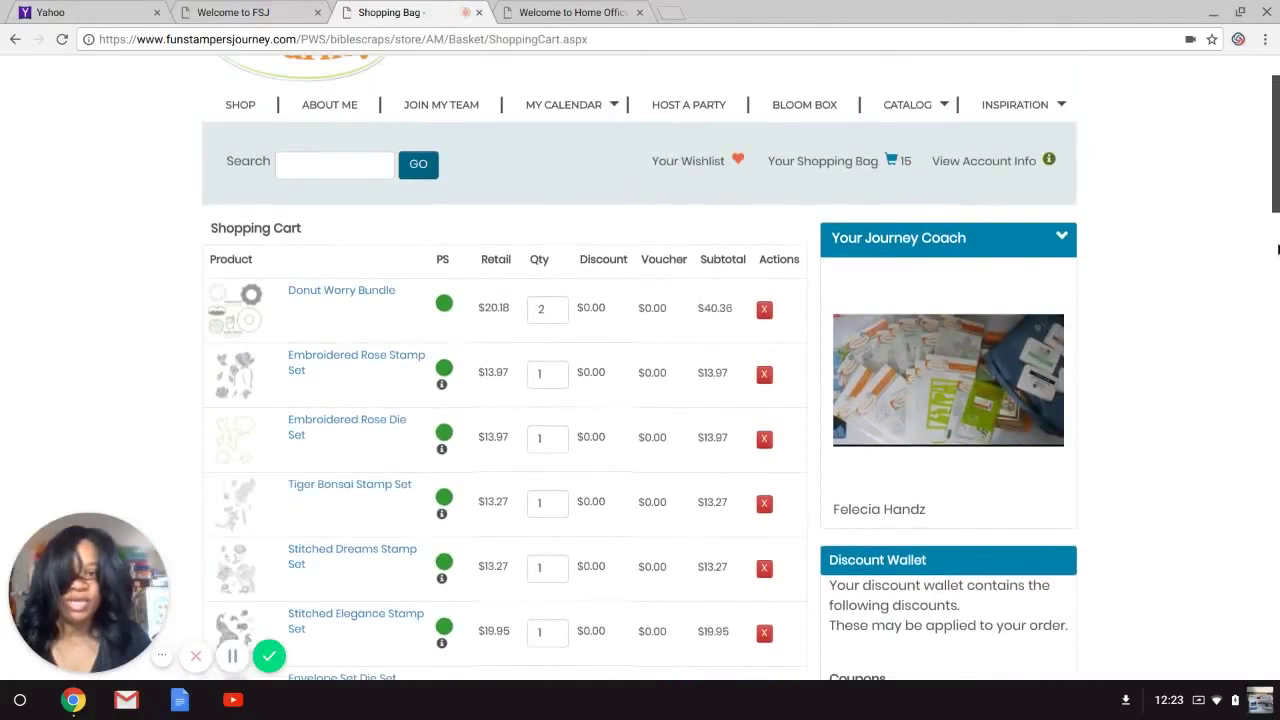
Search for 'vintage sound' and open the Vintage Sound Stamp Set product page.
{"action": "left_click", "coordinate": [366, 157]}
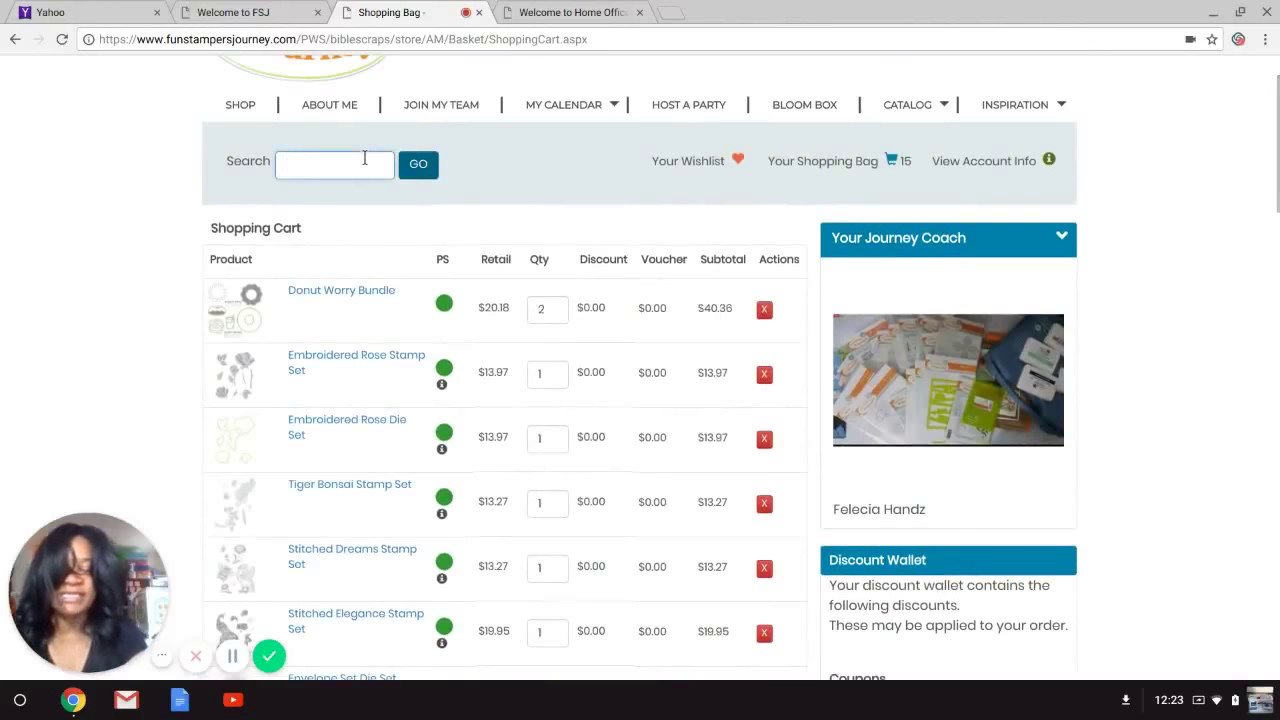
{"action": "type", "text": "vint"}
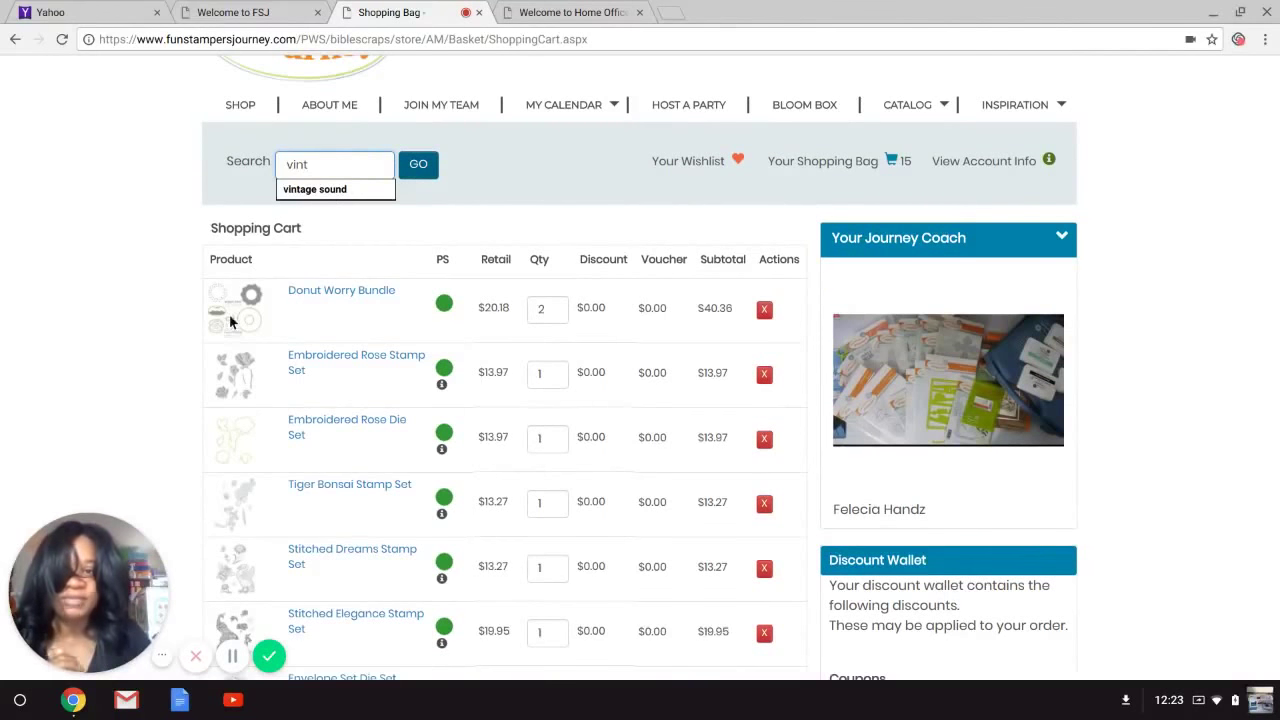
{"action": "left_click", "coordinate": [340, 190]}
{"action": "left_click", "coordinate": [417, 164]}
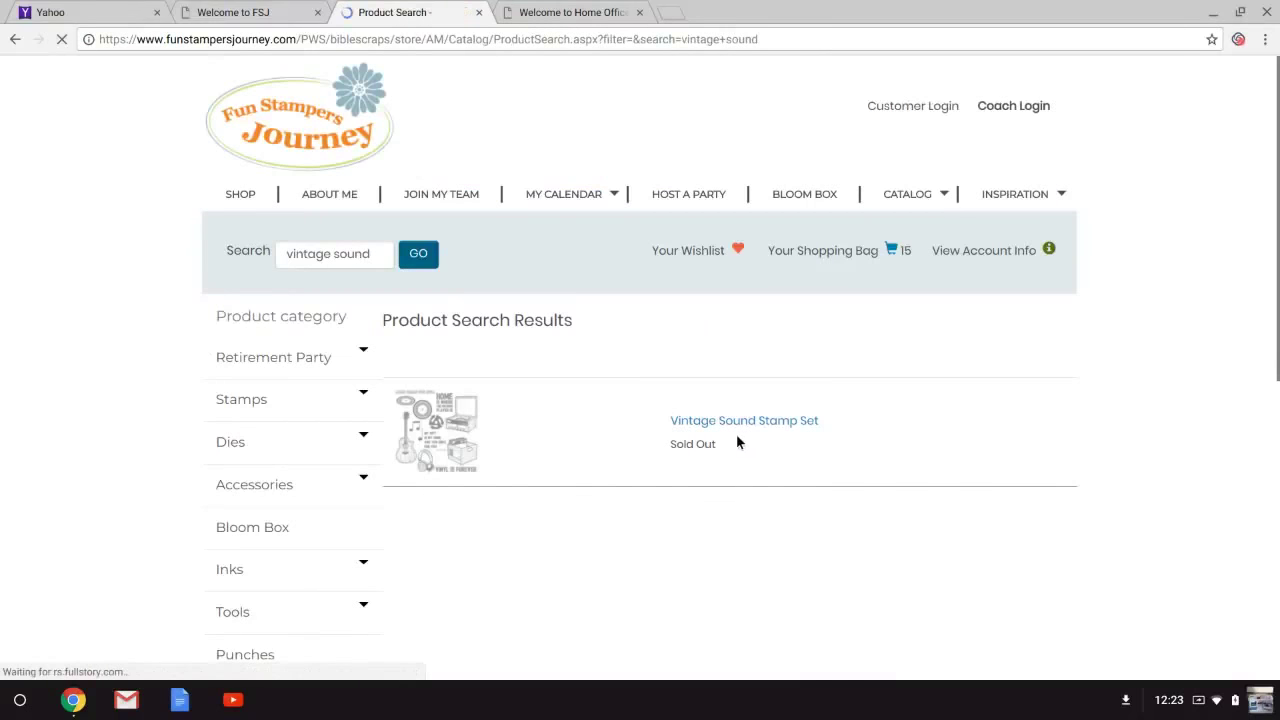
{"action": "left_click", "coordinate": [732, 428]}
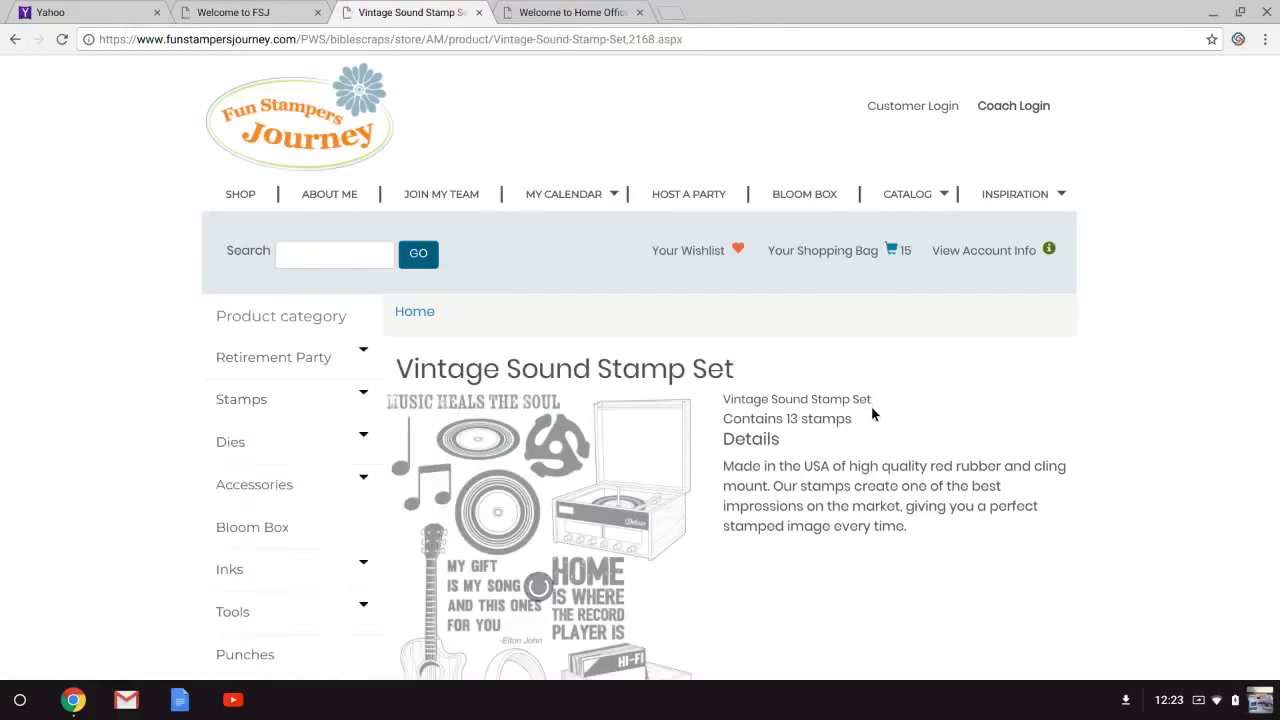
Check the sold-out Vintage Sound Stamp Set page, then return to the shopping cart.
{"action": "left_click_drag", "start_coordinate": [871, 406], "coordinate": [1274, 318]}
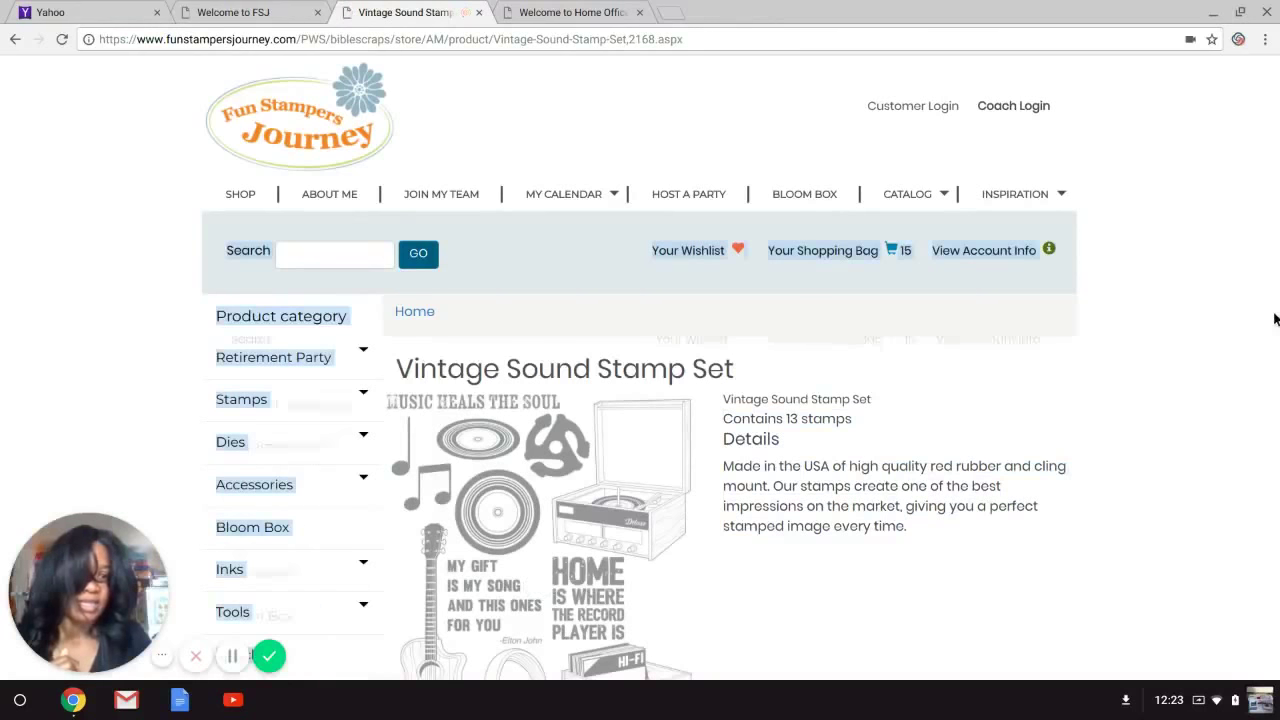
{"action": "left_click", "coordinate": [1200, 403]}
{"action": "scroll", "coordinate": [1200, 403], "scroll_direction": "down", "scroll_amount": 3}
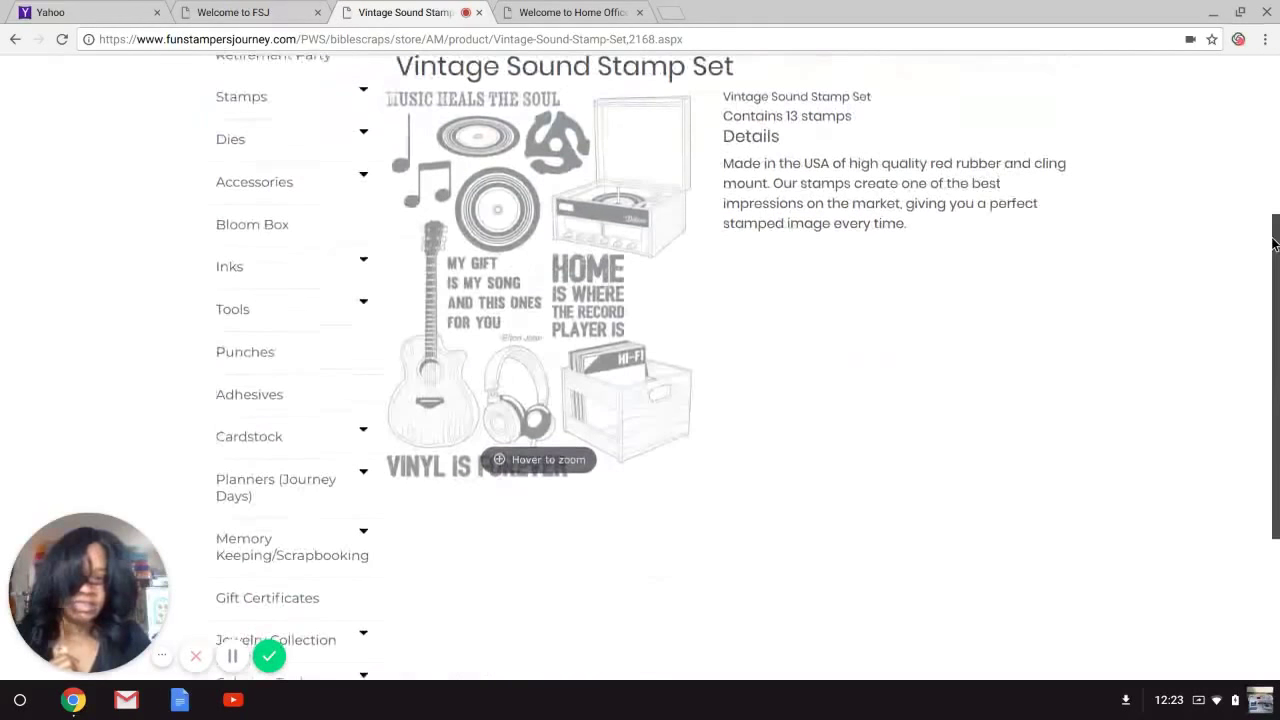
{"action": "scroll", "coordinate": [1273, 244], "scroll_direction": "up", "scroll_amount": 5}
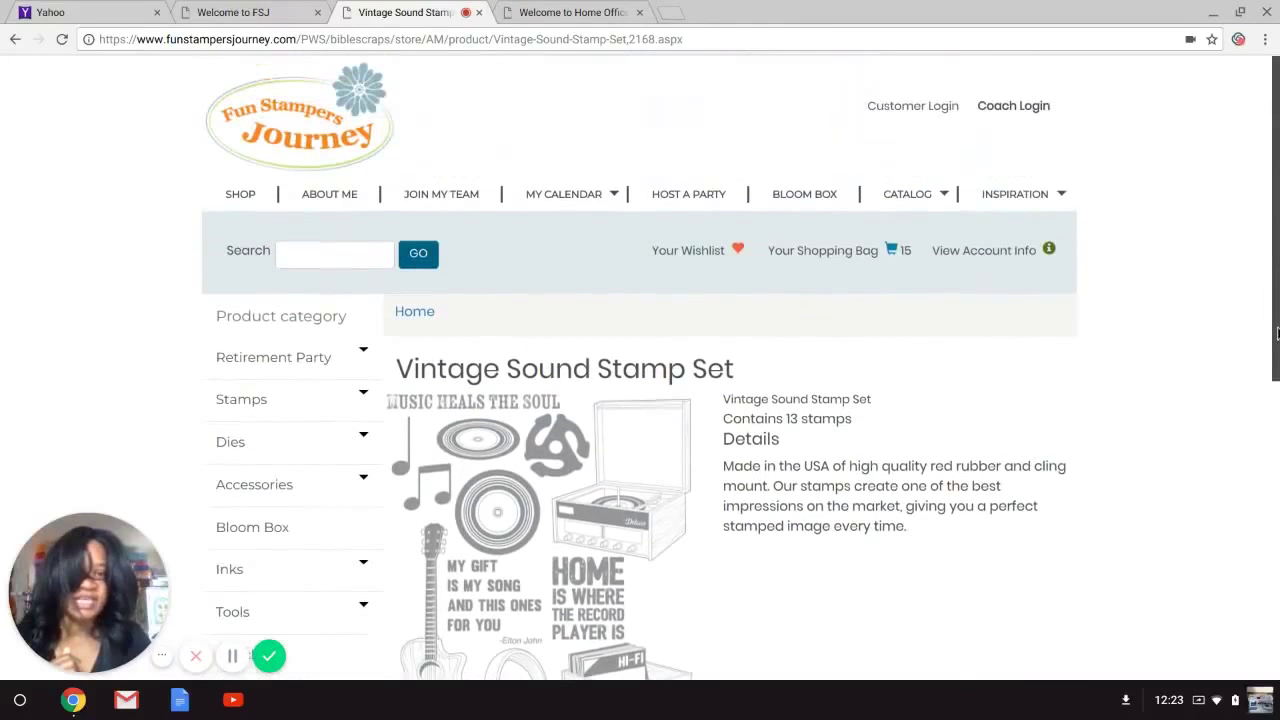
{"action": "left_click", "coordinate": [821, 260]}
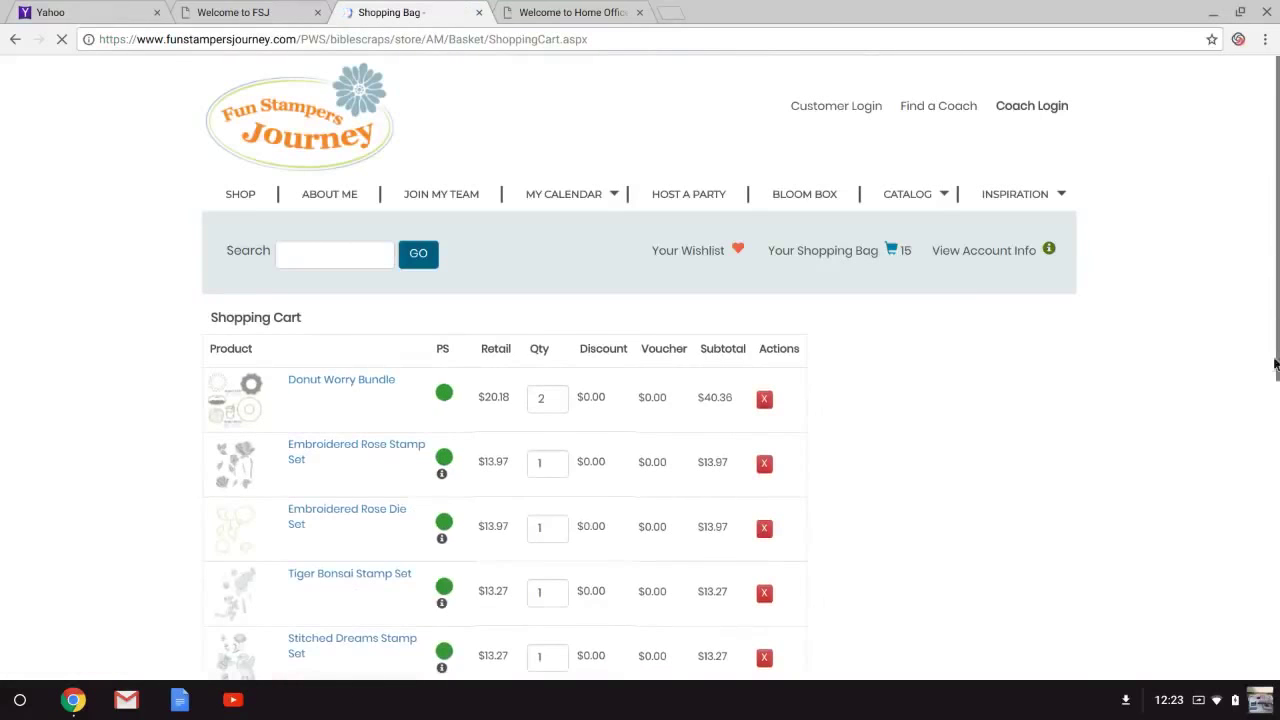
{"action": "scroll", "coordinate": [1262, 195], "scroll_direction": "down", "scroll_amount": 3}
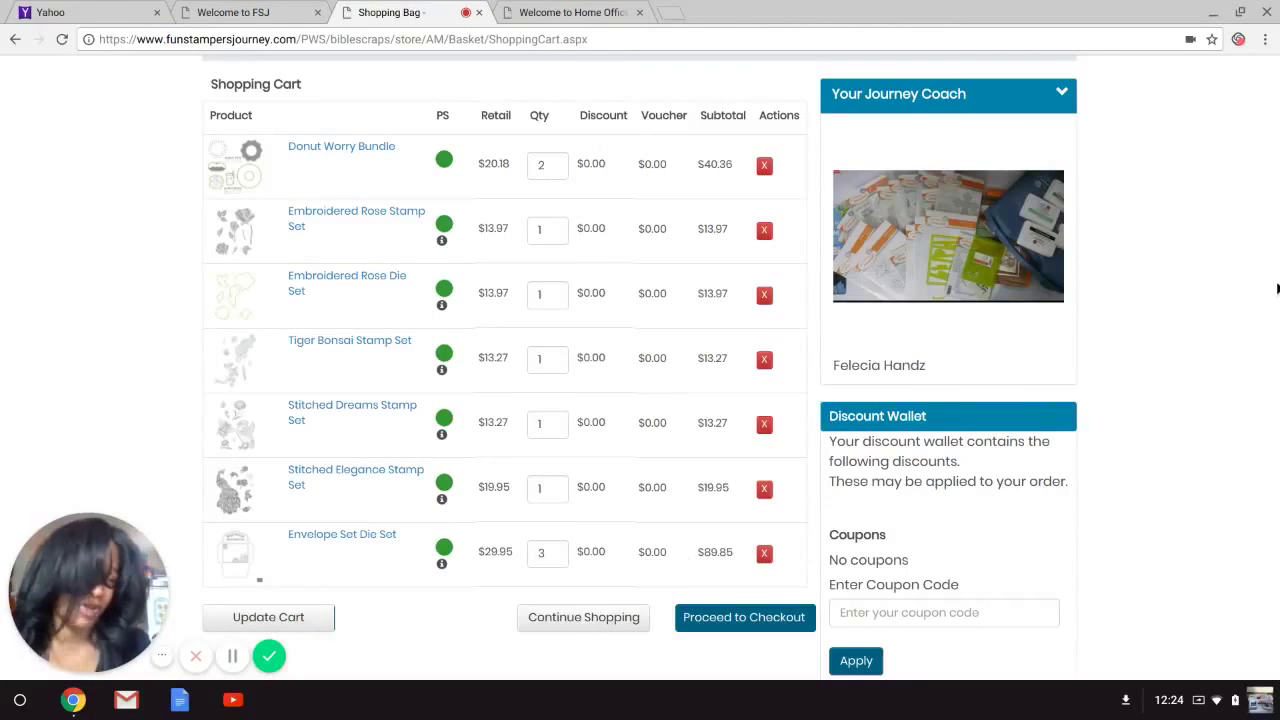
{"action": "mouse_move", "coordinate": [1268, 218]}
{"action": "left_mouse_down"}
{"action": "mouse_move", "coordinate": [1266, 166]}
{"action": "mouse_move", "coordinate": [1278, 224]}
{"action": "left_mouse_up"}
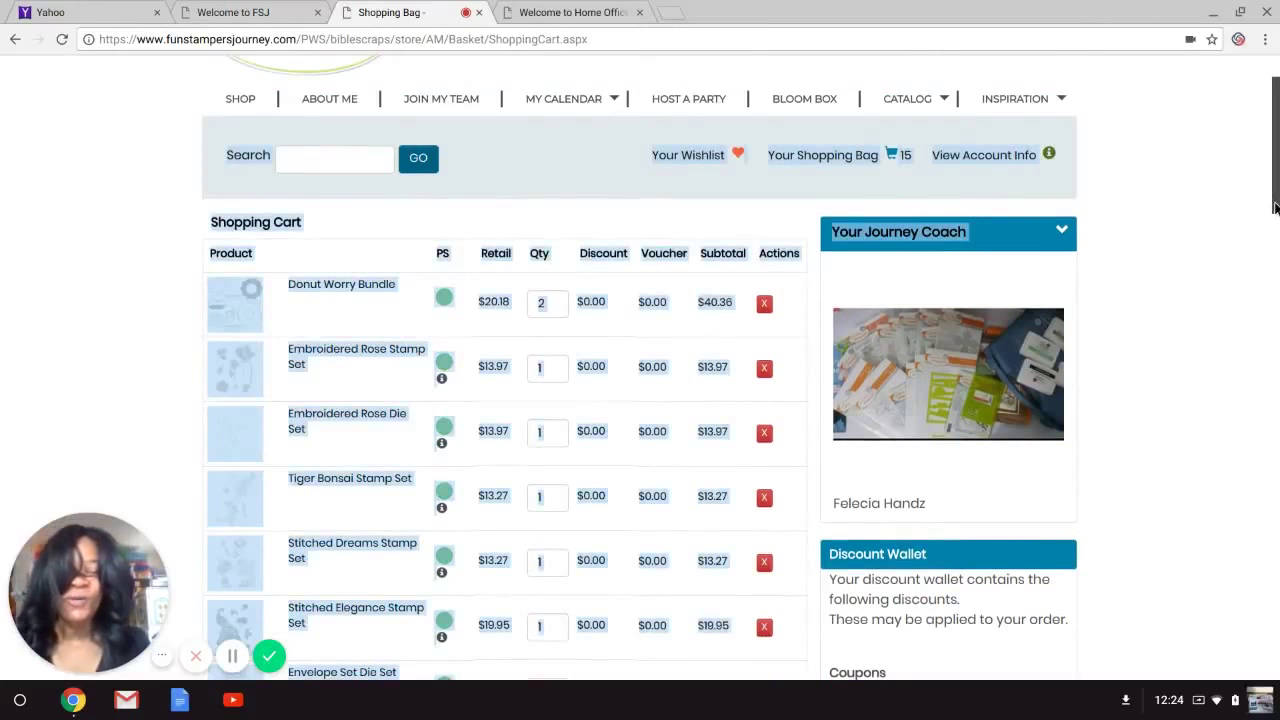
{"action": "scroll", "coordinate": [1277, 215], "scroll_direction": "down", "scroll_amount": 2}
{"action": "scroll", "coordinate": [1276, 208], "scroll_direction": "up", "scroll_amount": 2}
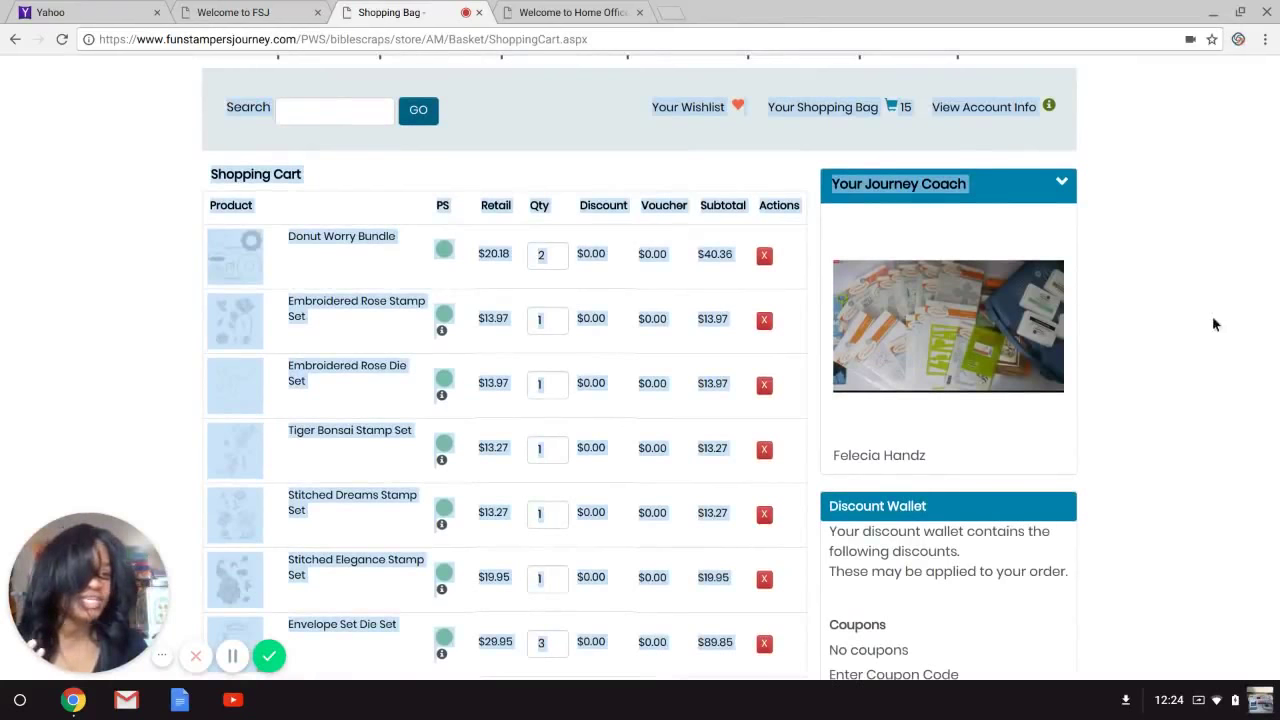
{"action": "left_click", "coordinate": [1164, 253]}
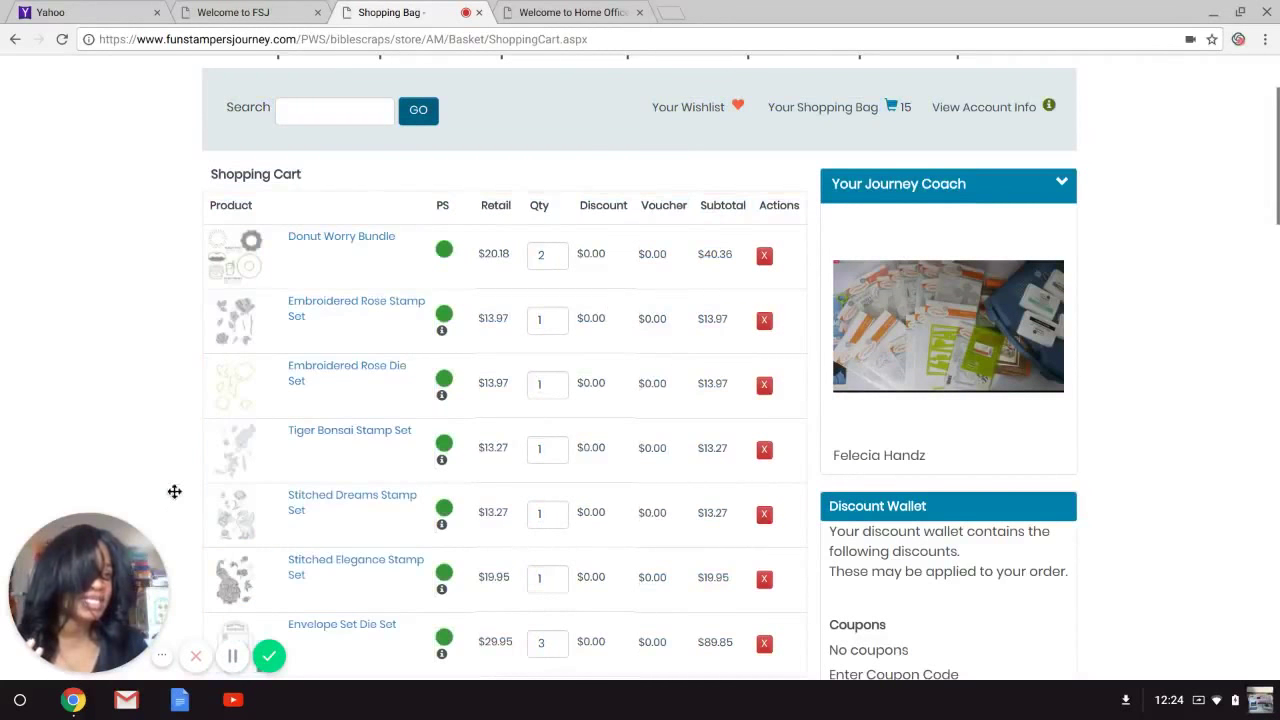
{"action": "scroll", "coordinate": [1271, 194], "scroll_direction": "down", "scroll_amount": 7}
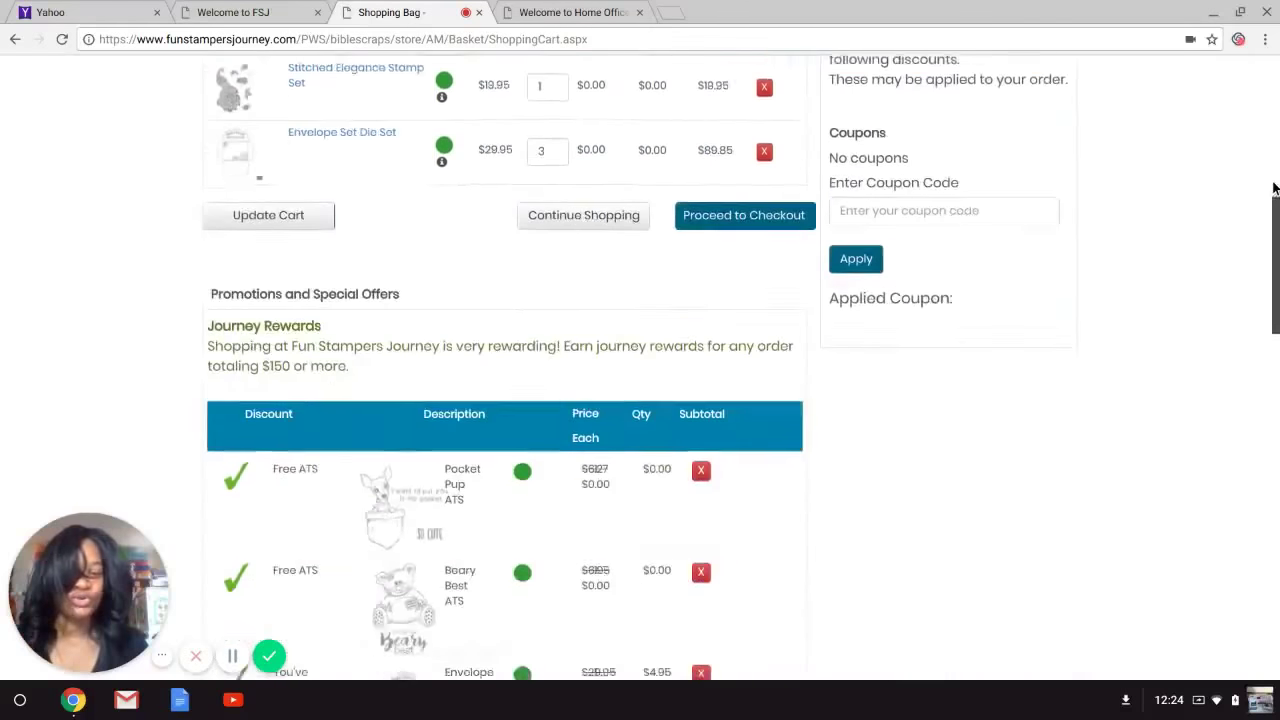
{"action": "scroll", "coordinate": [1273, 188], "scroll_direction": "down", "scroll_amount": 3}
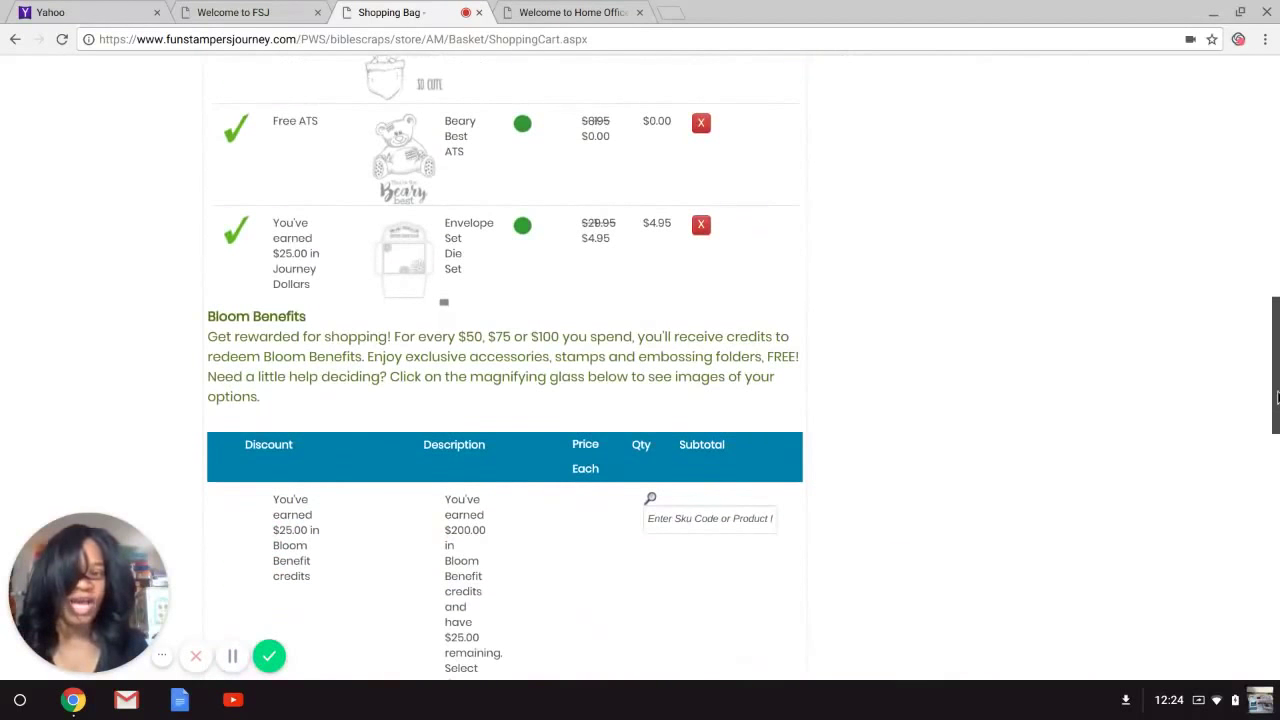
{"action": "scroll", "coordinate": [1277, 397], "scroll_direction": "down", "scroll_amount": 7}
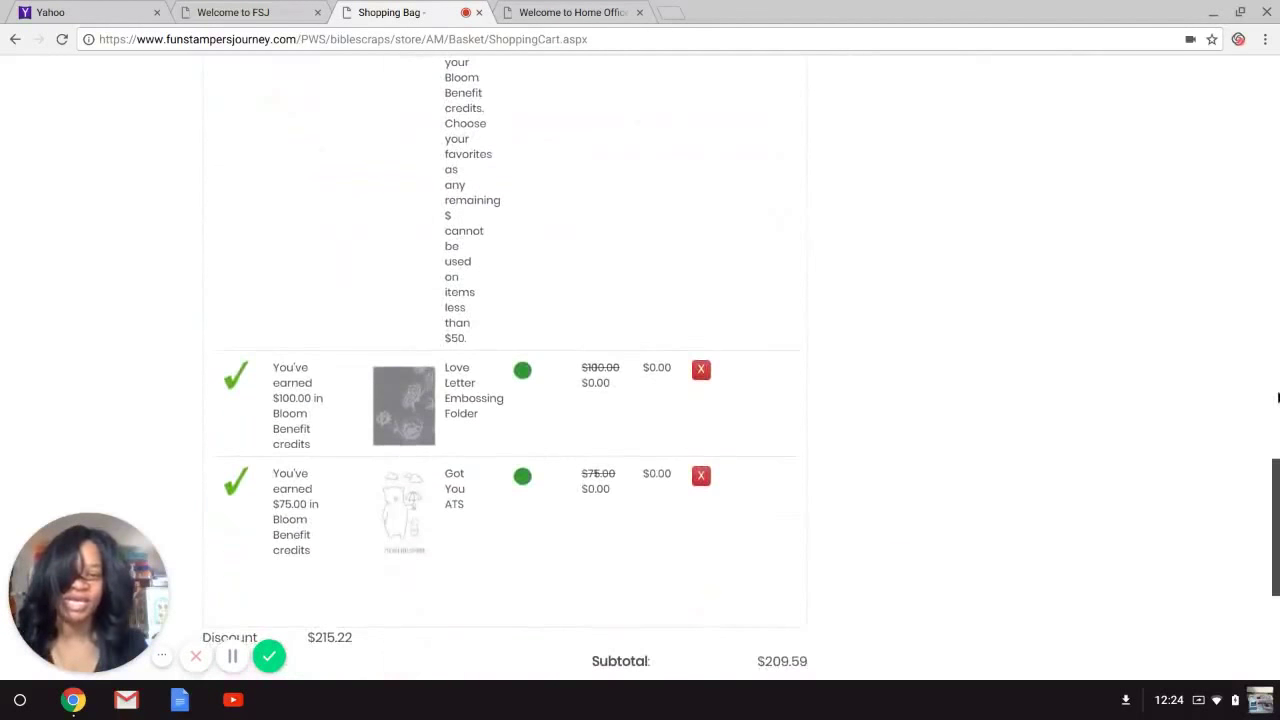
{"action": "scroll", "coordinate": [1277, 397], "scroll_direction": "down", "scroll_amount": 3}
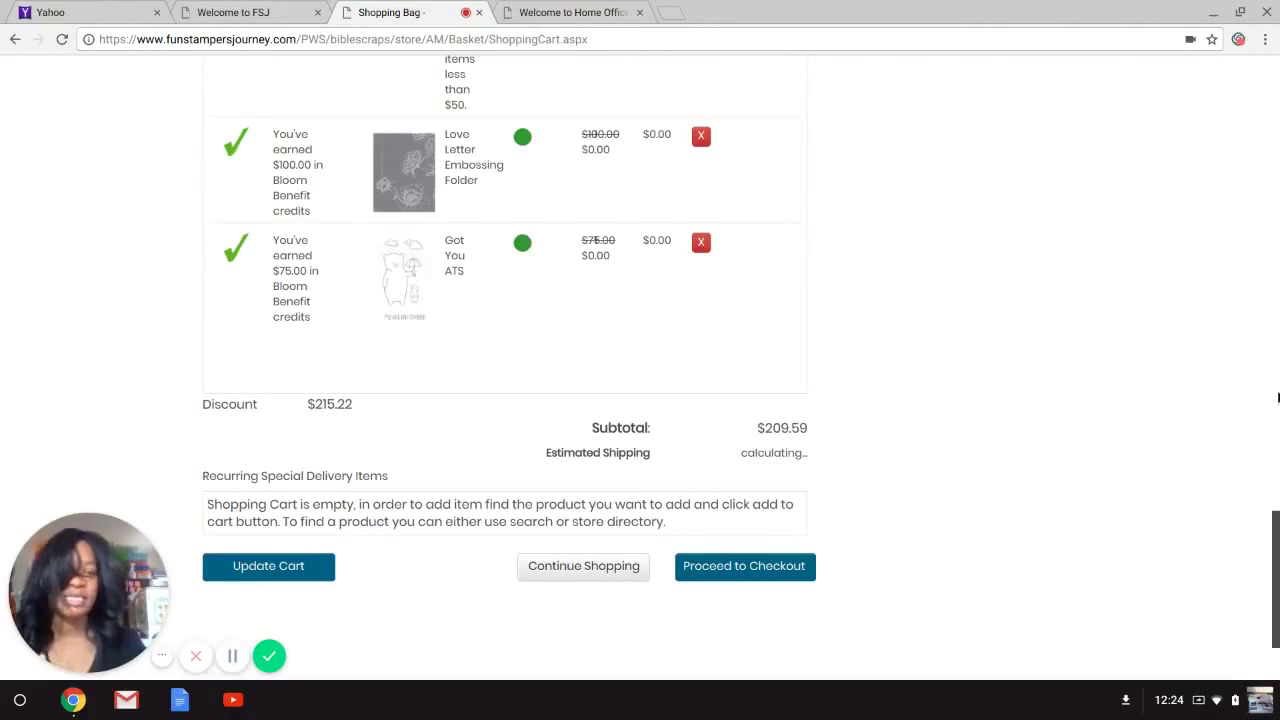
{"action": "scroll", "coordinate": [1278, 397], "scroll_direction": "up", "scroll_amount": 15}
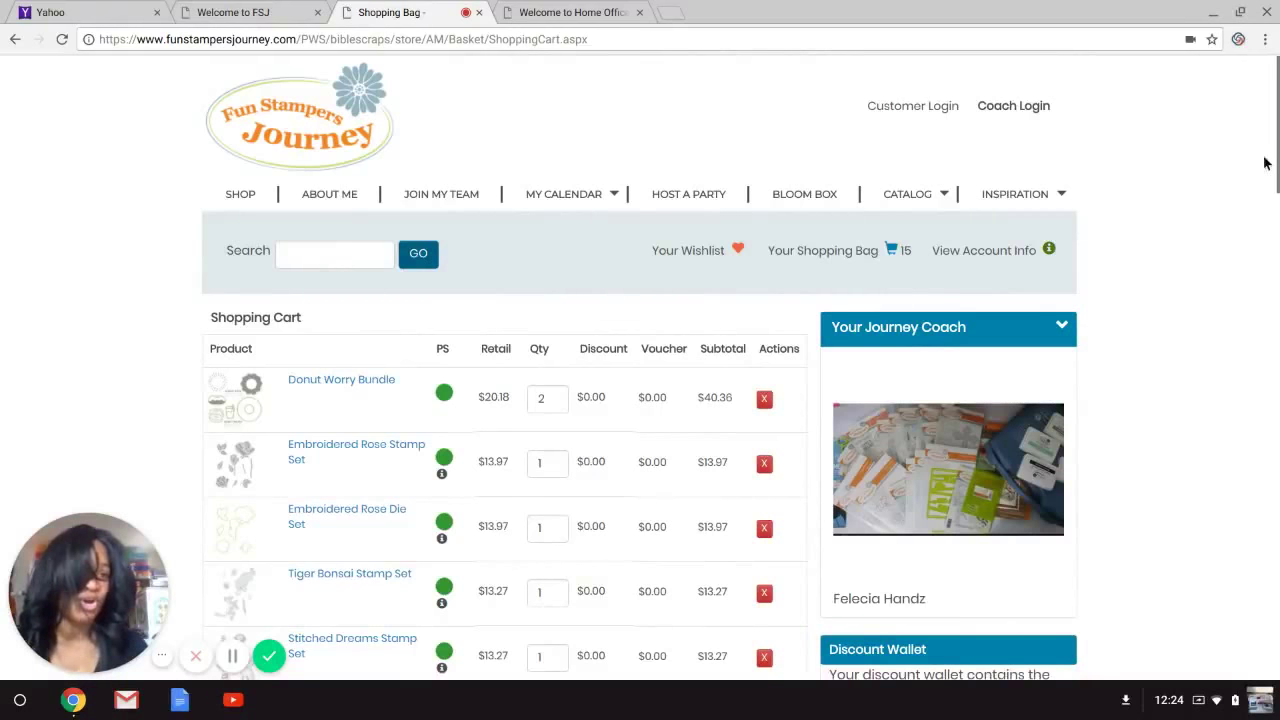
{"action": "scroll", "coordinate": [1277, 143], "scroll_direction": "down", "scroll_amount": 6}
{"action": "scroll", "coordinate": [1277, 143], "scroll_direction": "up", "scroll_amount": 6}
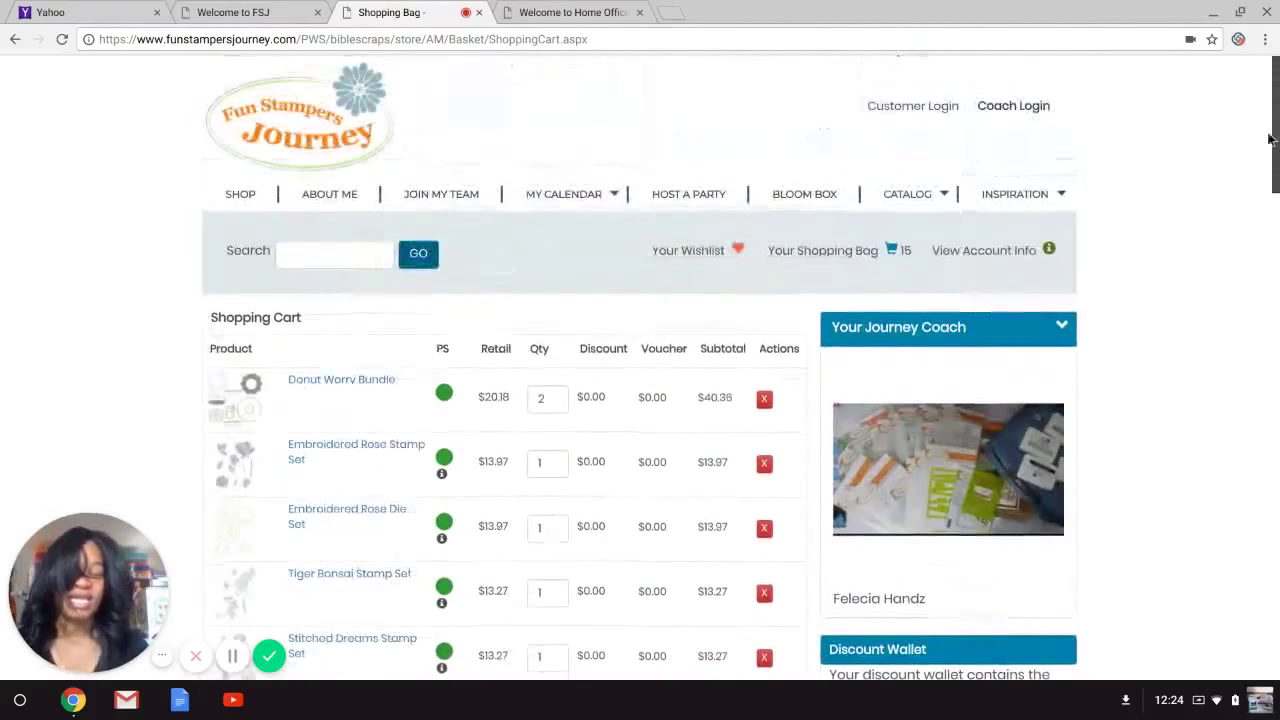